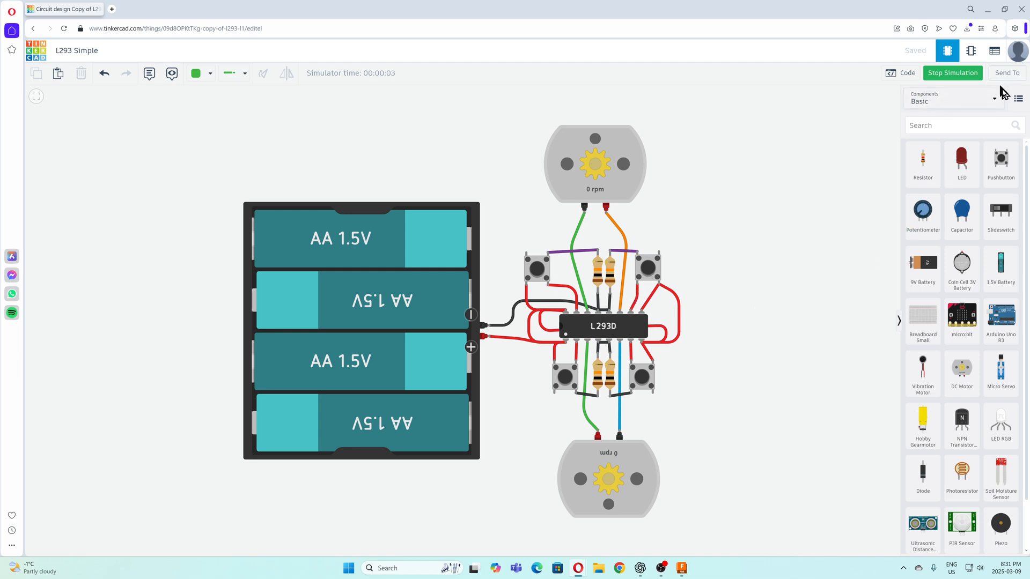
List all components in the library and browse to the H-bridge Motor Driver in the Power Control group
left_click(998, 100)
left_click(961, 124)
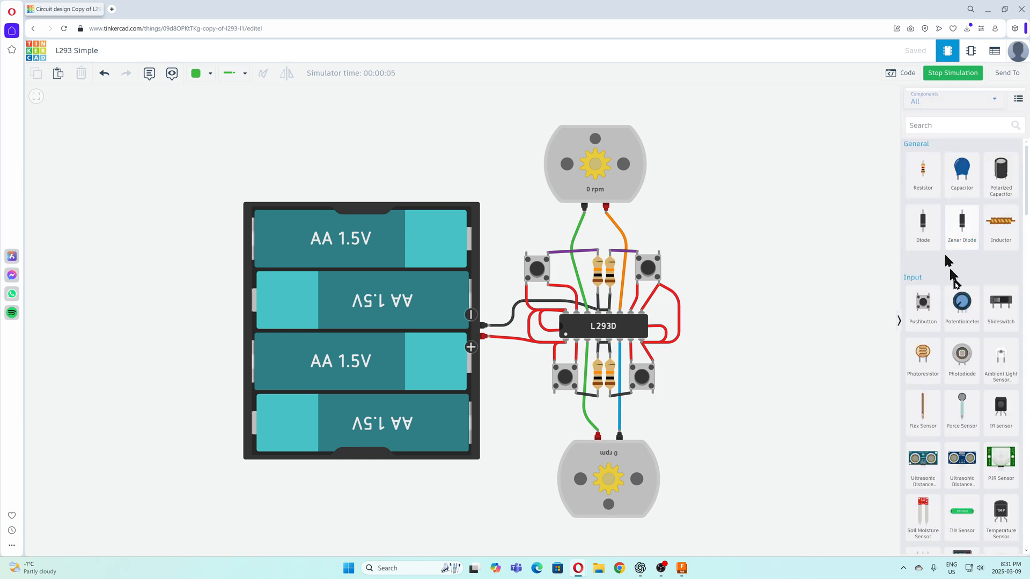
scroll(971, 305, "down", 10)
scroll(971, 305, "down", 10)
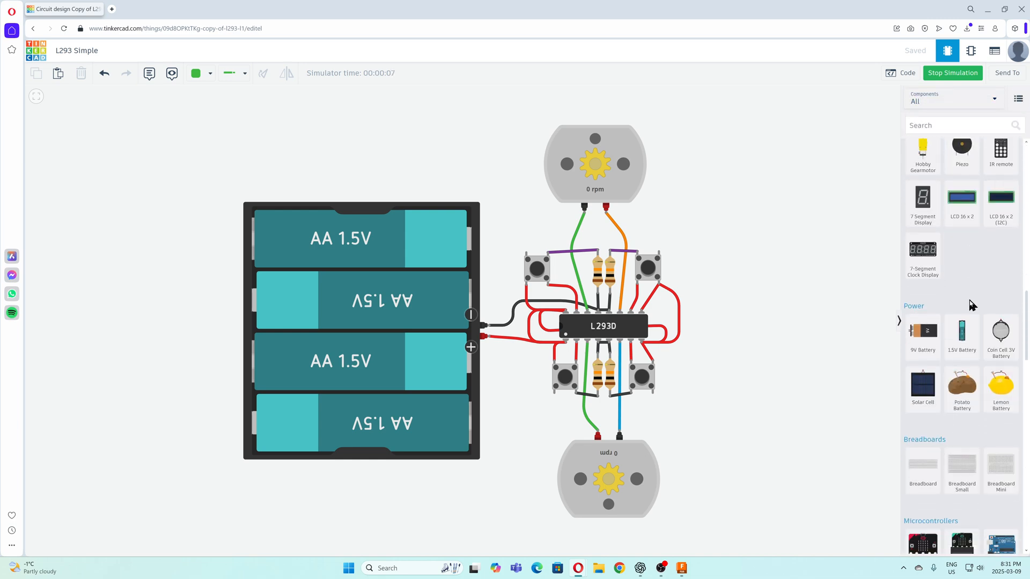
scroll(971, 303, "down", 5)
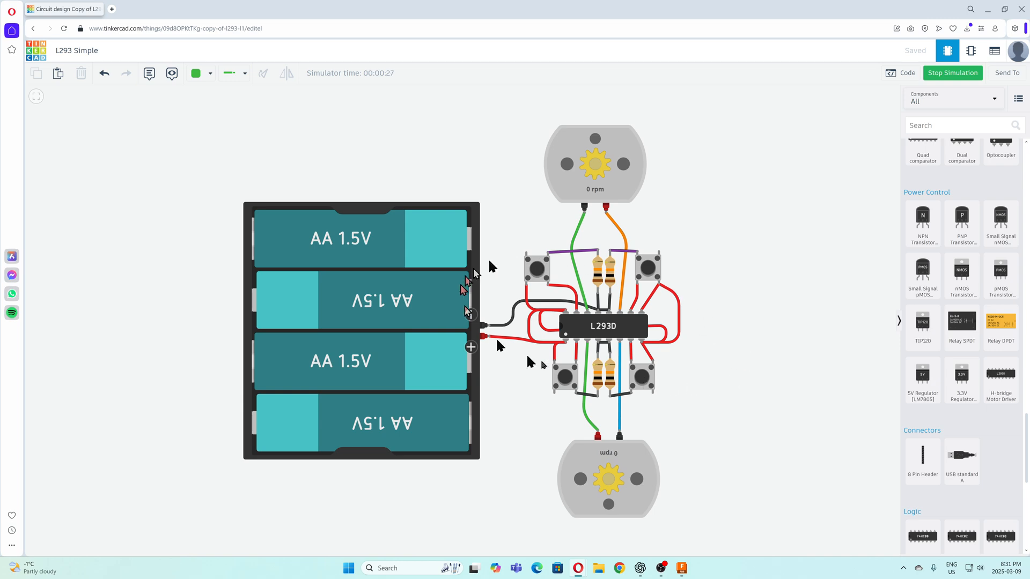
Stop the simulation and show the schematic view of the L293 Simple circuit
left_click(945, 79)
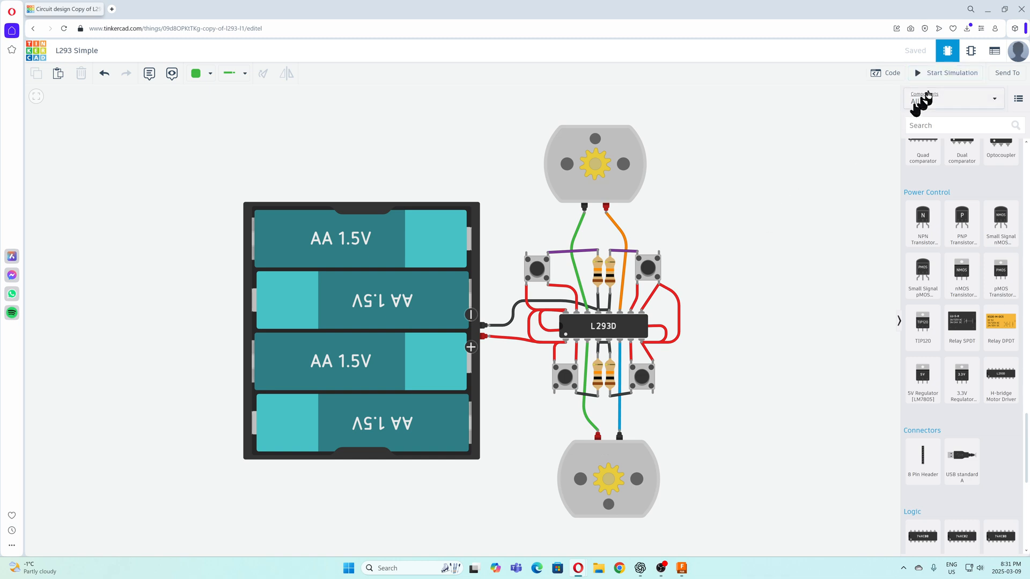
left_click(974, 55)
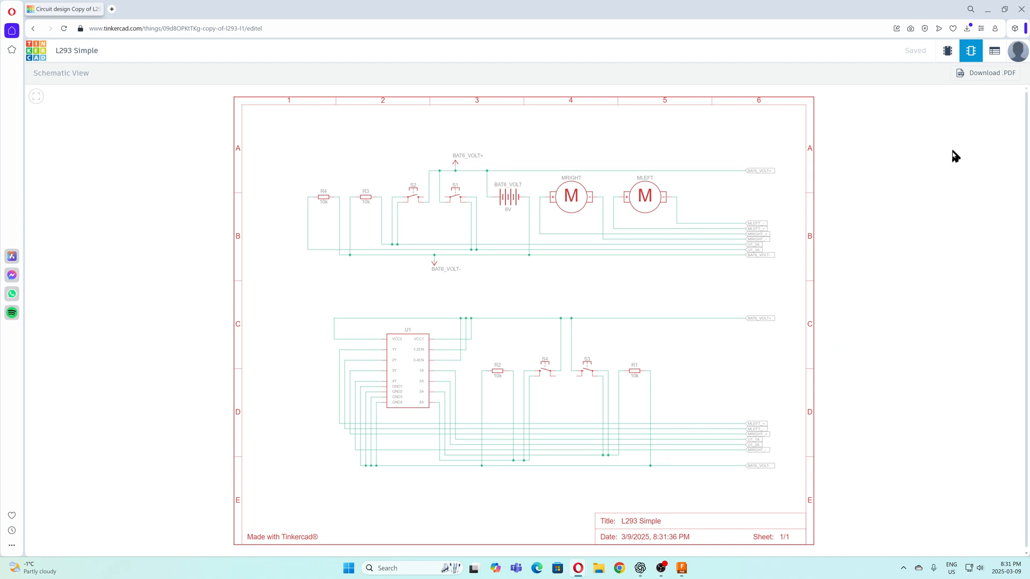
Switch to Autodesk Fusion, create a new electronics design with a new schematic, and slightly narrow the component panel
left_click(988, 10)
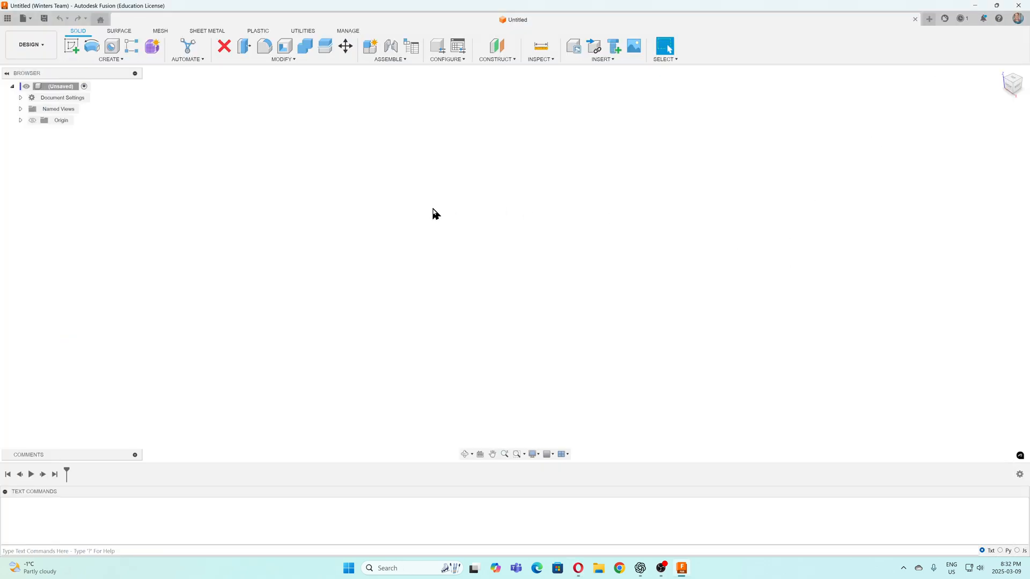
left_click(31, 24)
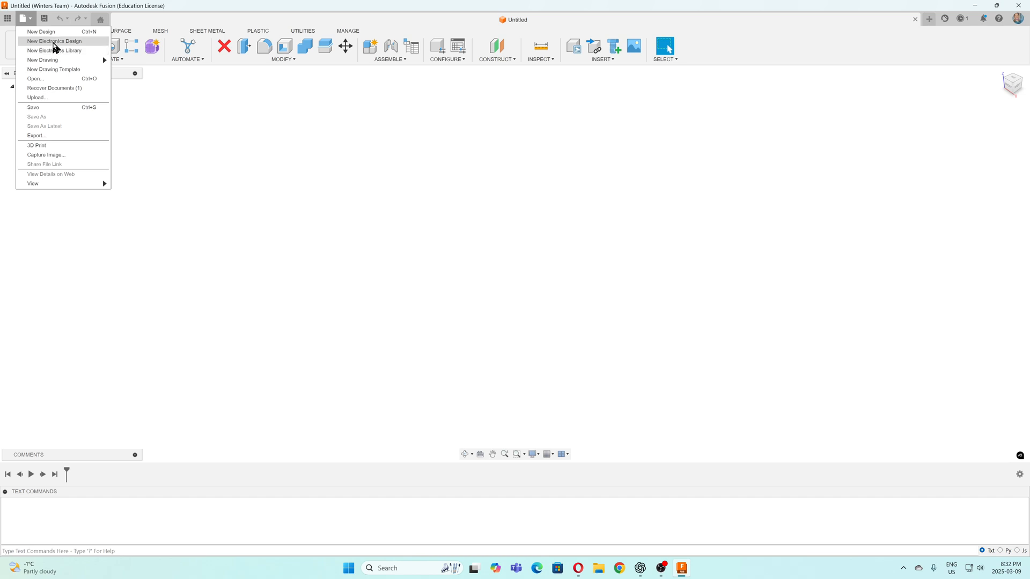
left_click(55, 42)
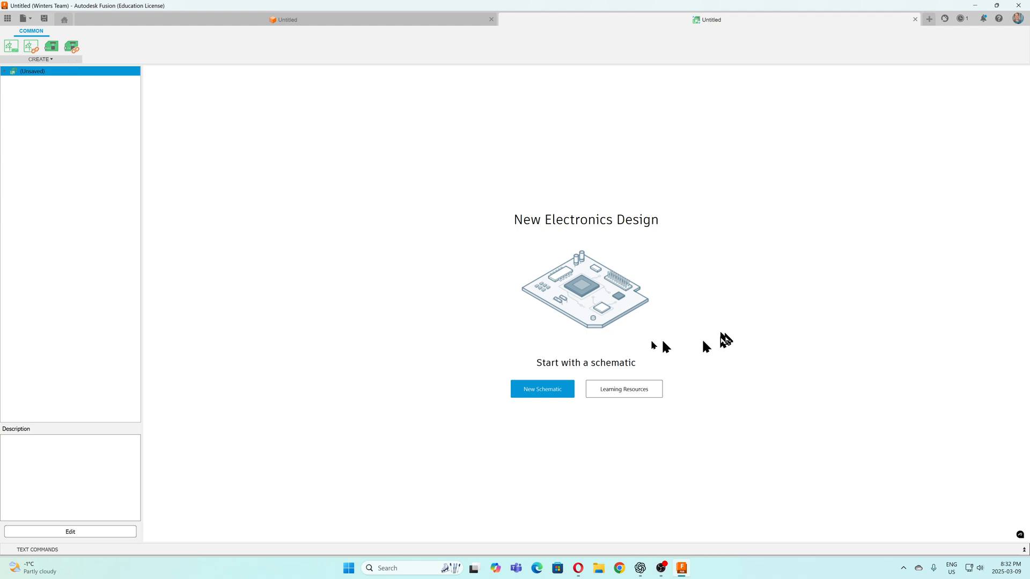
left_click(542, 389)
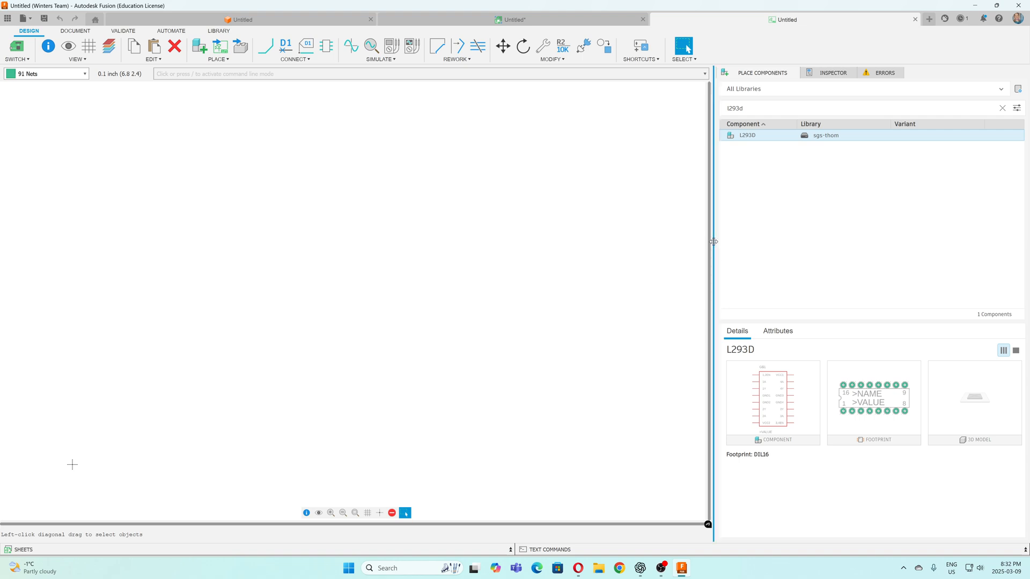
mouse_move(713, 241)
left_mouse_down()
mouse_move(938, 253)
mouse_move(701, 246)
mouse_move(720, 249)
left_mouse_up()
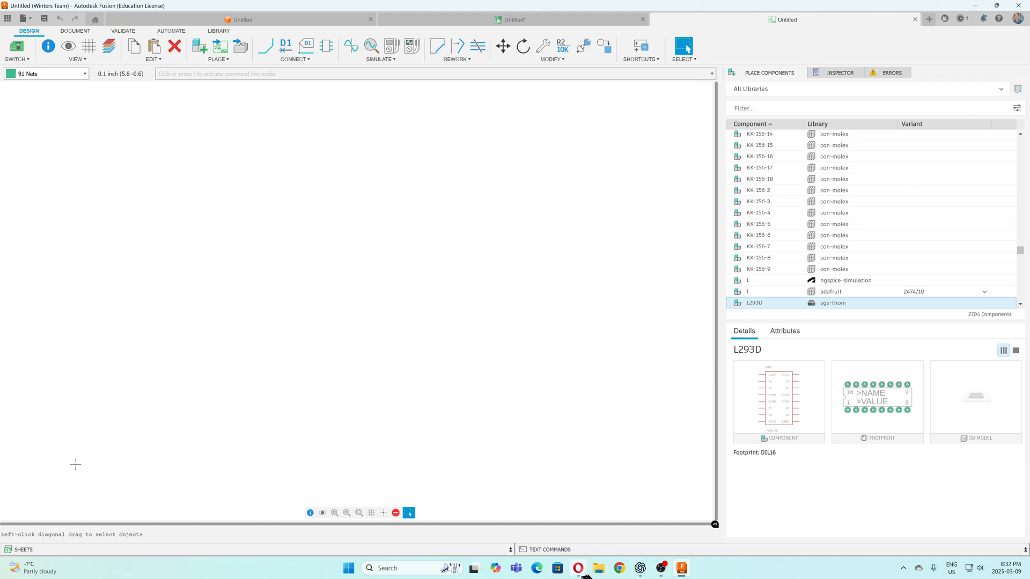
Switch to the Opera browser, open the Autodesk EAGLE Libraries result, and search the libraries for L293D
mouse_move(578, 574)
left_click(542, 539)
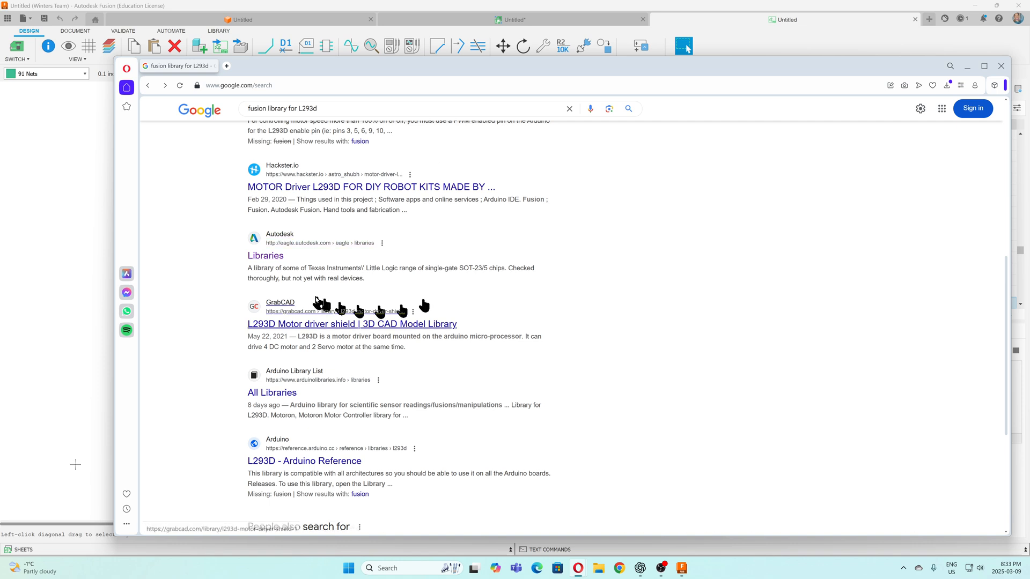
left_click(273, 258)
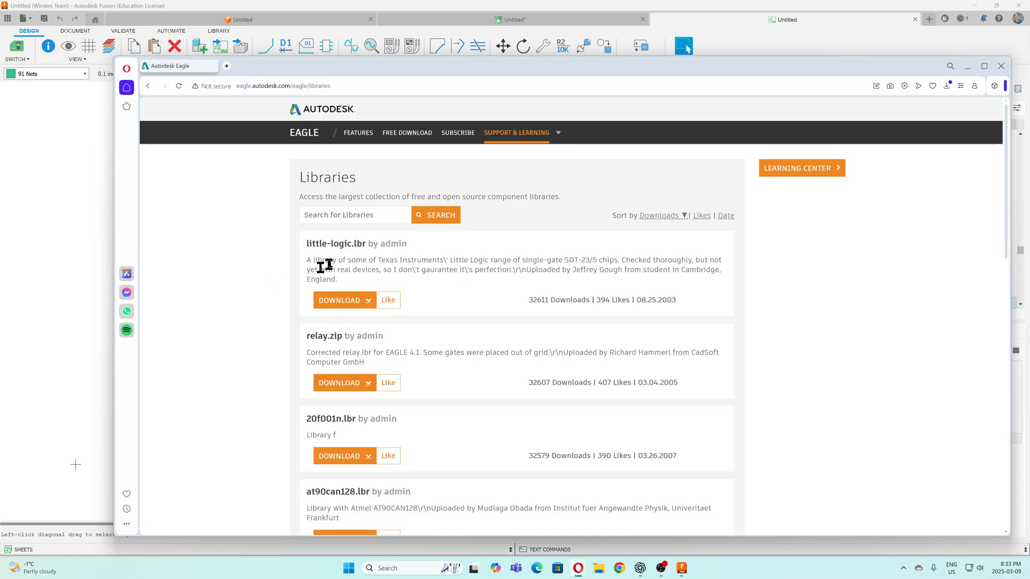
left_click(381, 217)
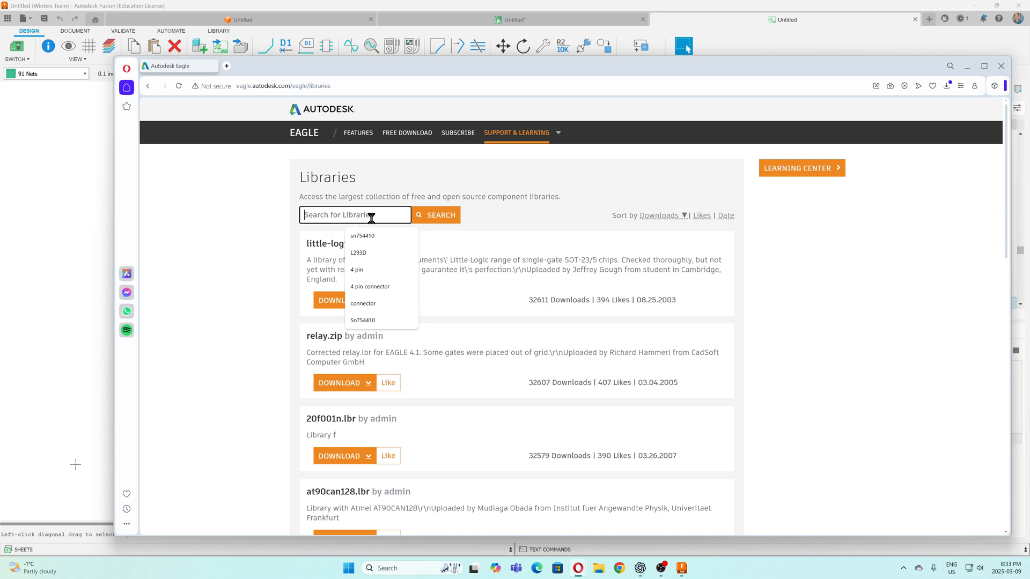
type("L293D")
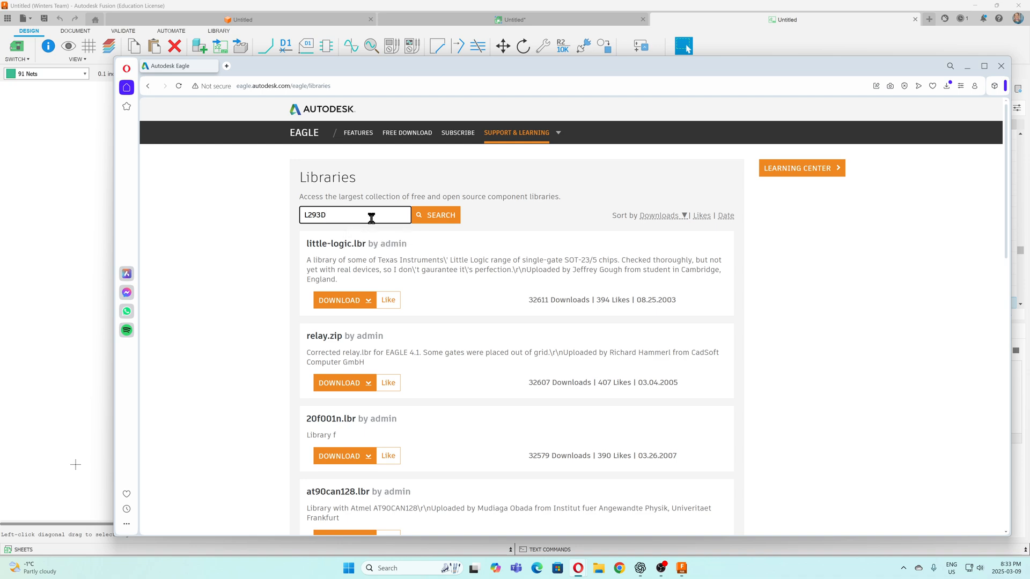
key("Return")
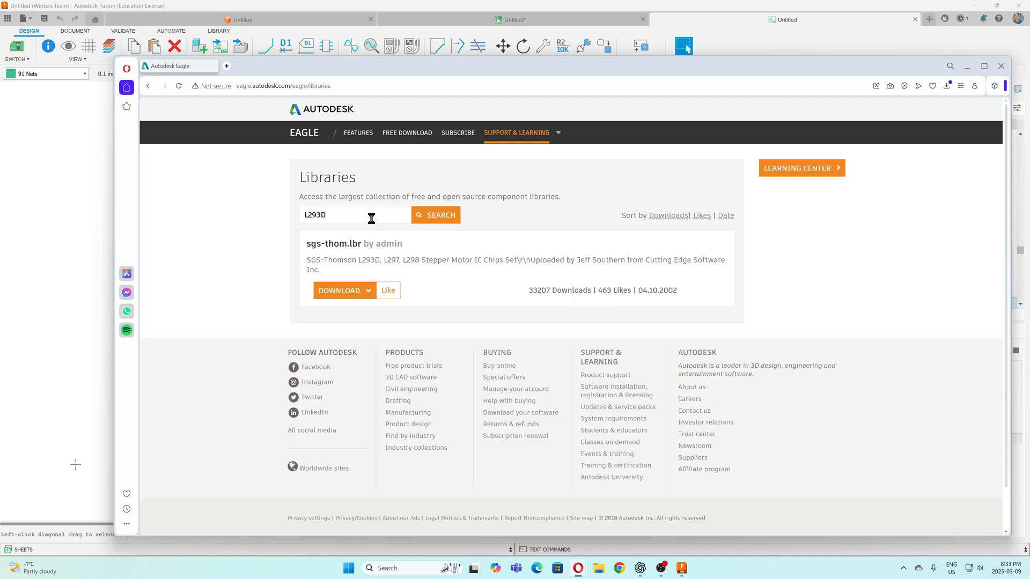
Download sgs-thom.lbr, check the file in the Downloads folder, and return to the Fusion schematic
left_click(366, 296)
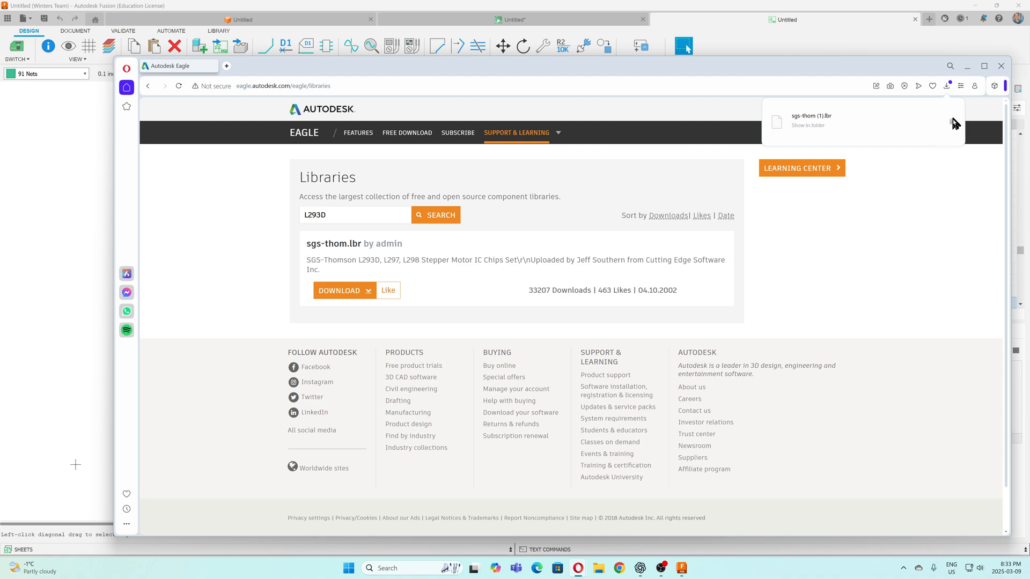
left_click(951, 124)
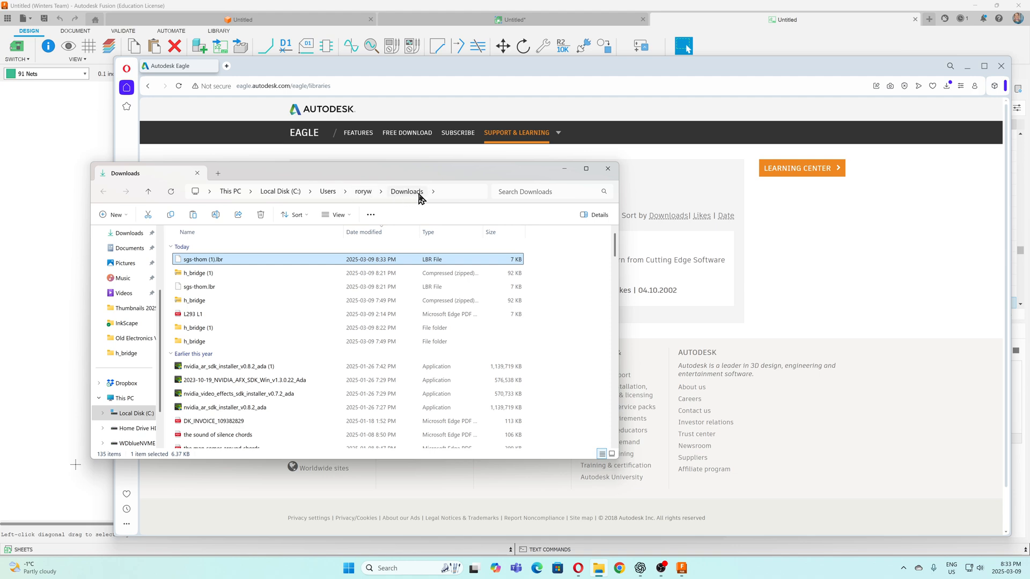
left_click(564, 168)
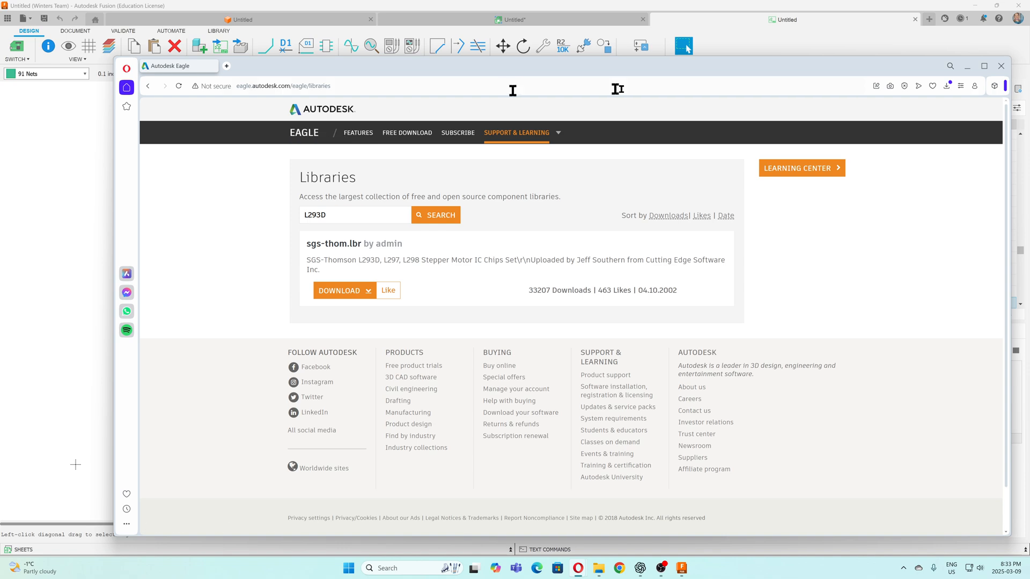
left_click(968, 67)
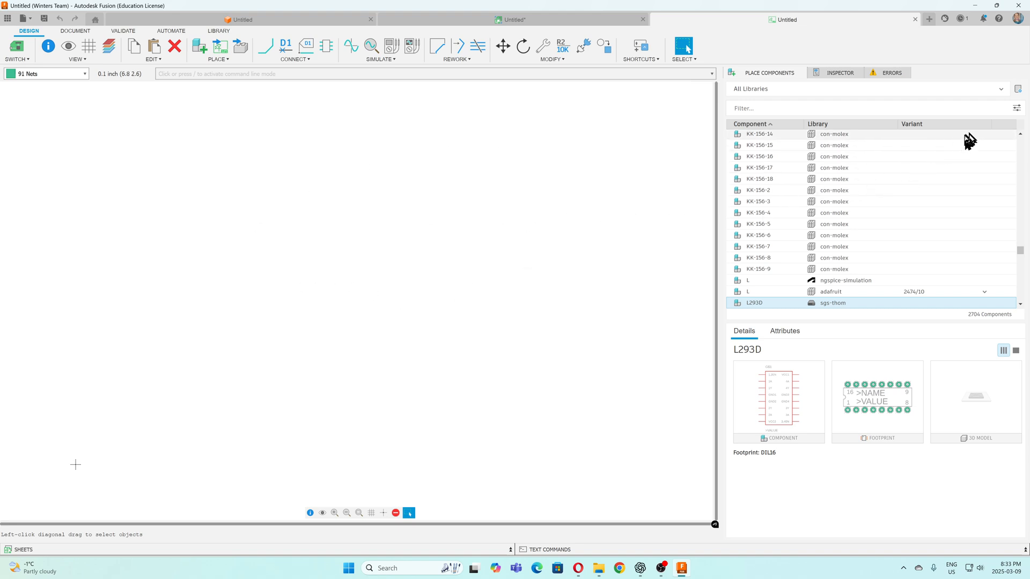
Import the downloaded library sgs-thom (1).lbr from the local disk through the Library Manager
left_click(1018, 90)
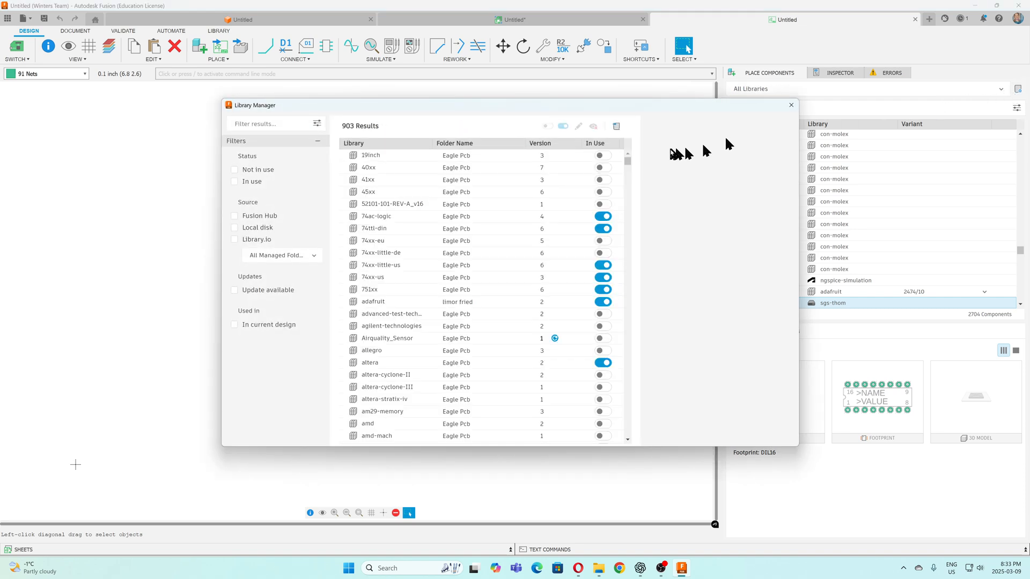
left_click(617, 128)
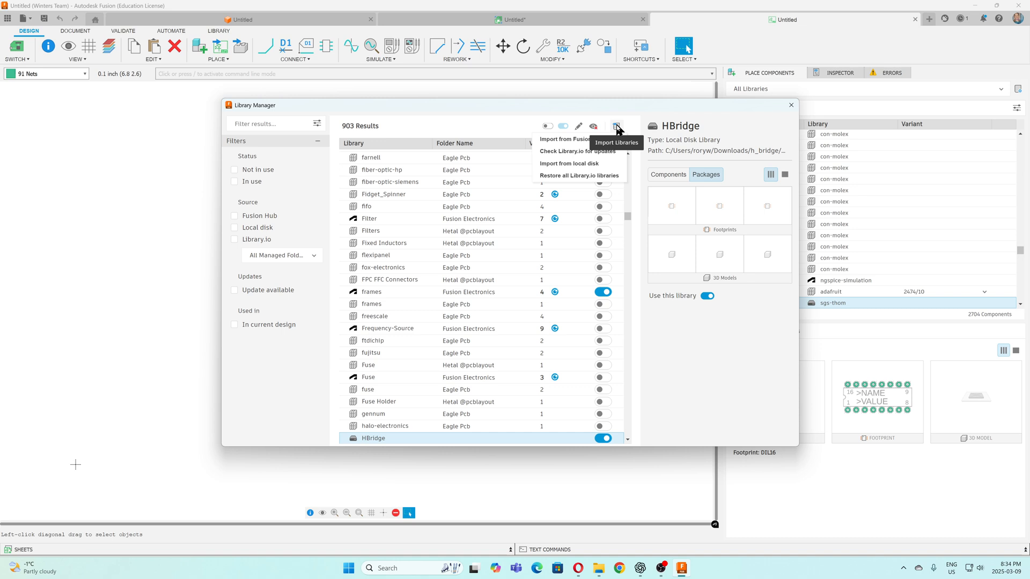
left_click(574, 163)
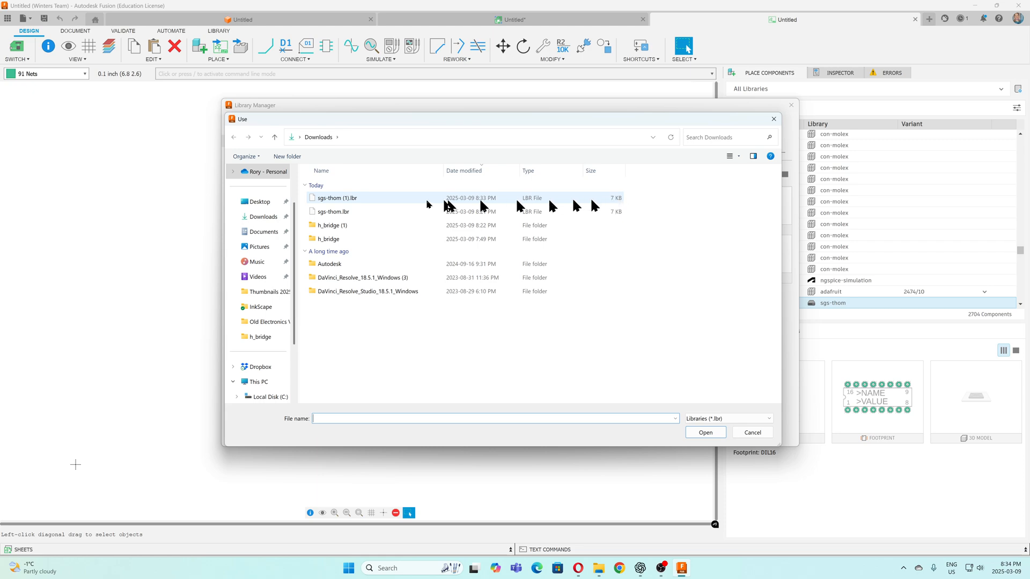
left_click(336, 201)
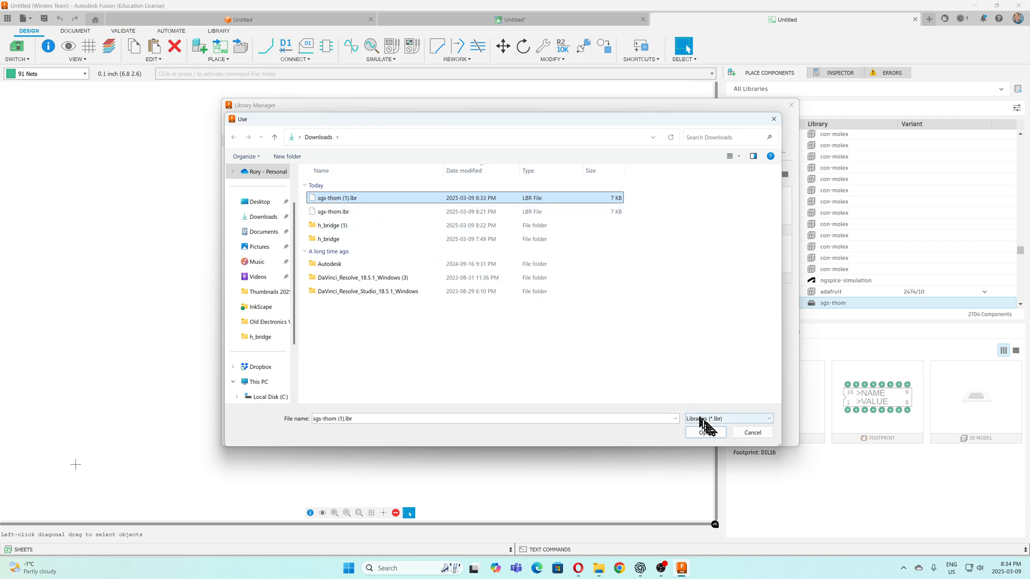
left_click(707, 433)
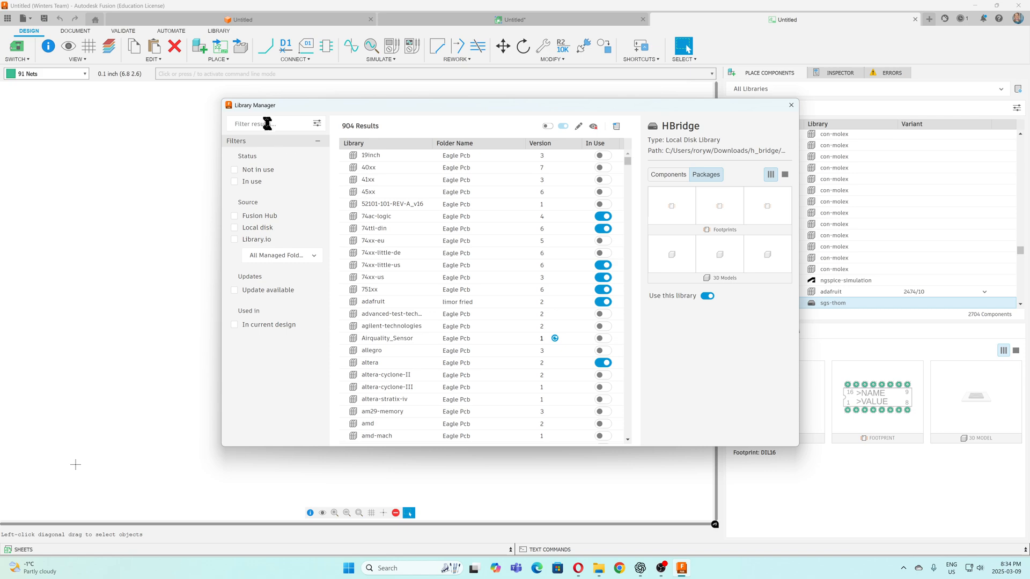
Filter the Library Manager by source to list only the local disk libraries
left_click(234, 216)
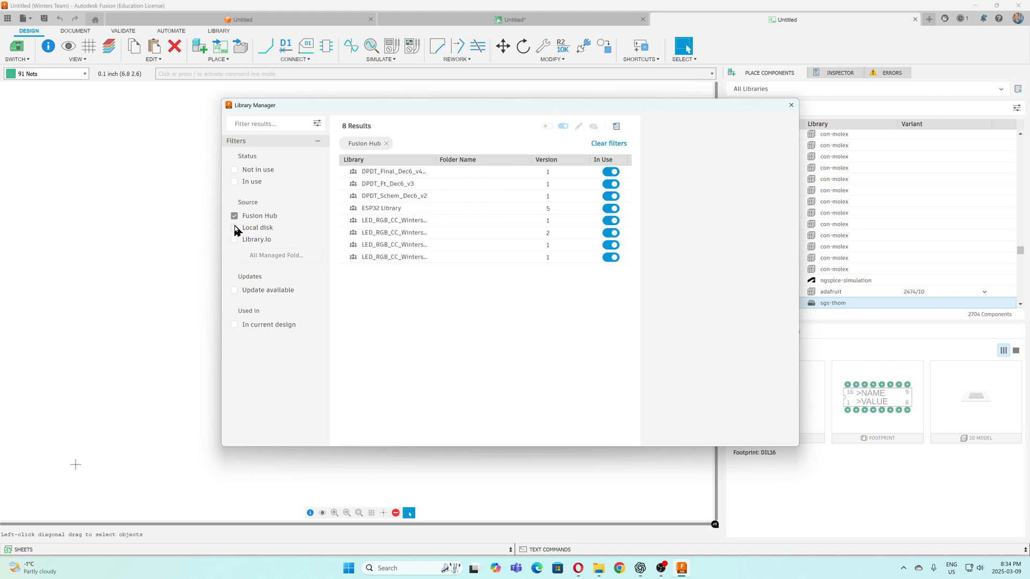
left_click(236, 228)
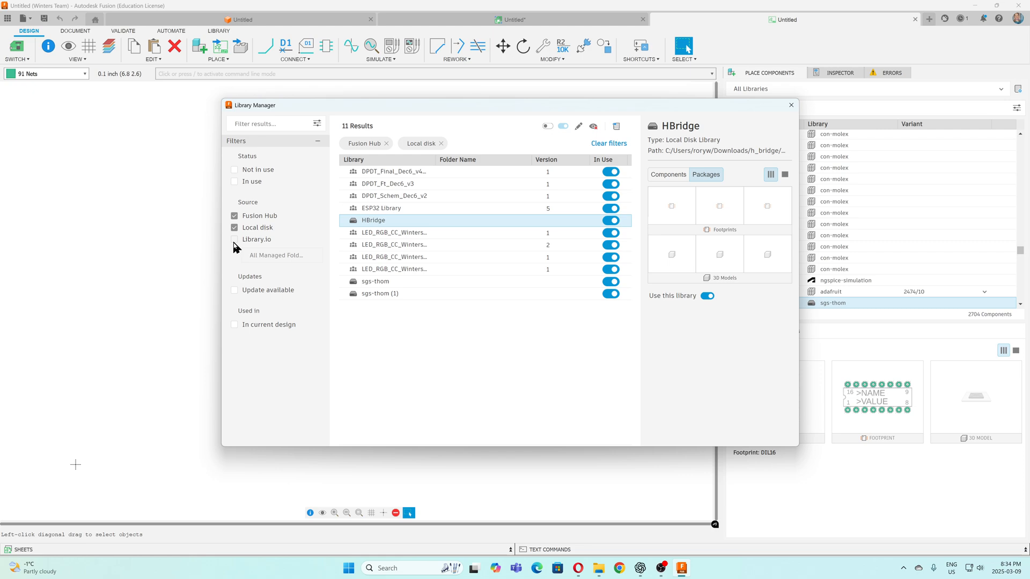
left_click(234, 216)
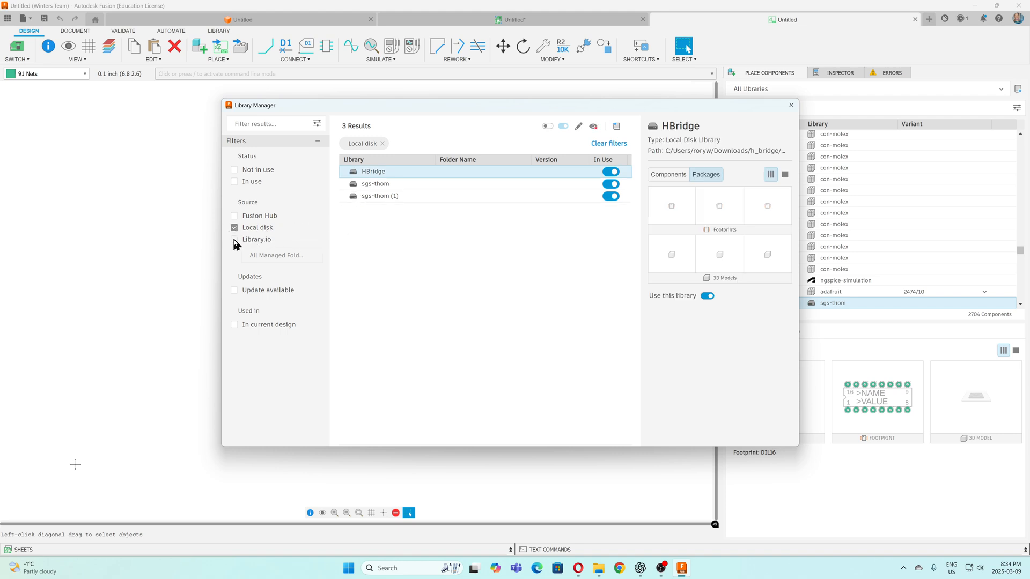
Switch the HBridge, sgs-thom and sgs-thom (1) libraries out of use and back into use
left_click(610, 173)
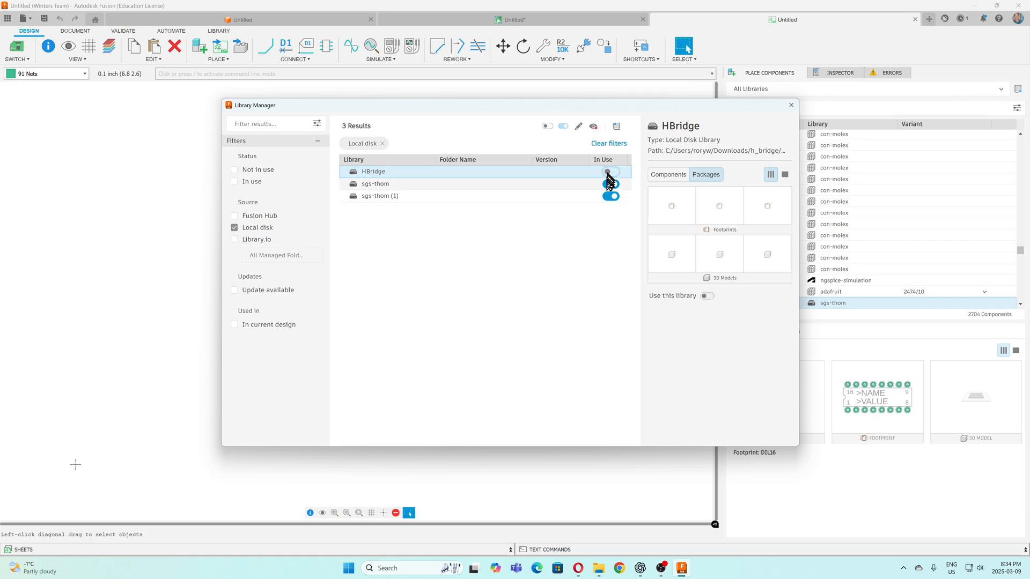
left_click(610, 184)
left_click(610, 196)
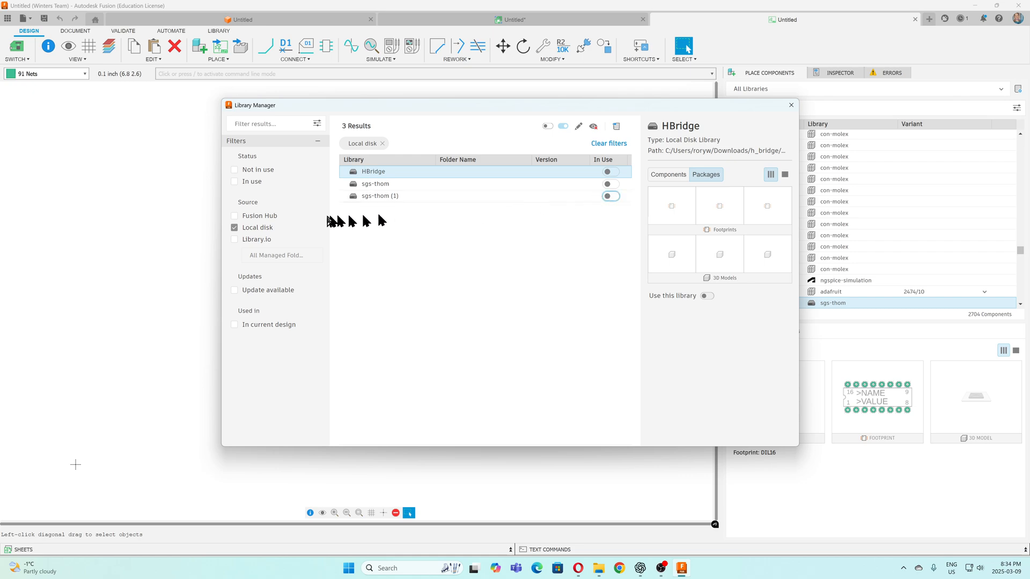
left_click(609, 196)
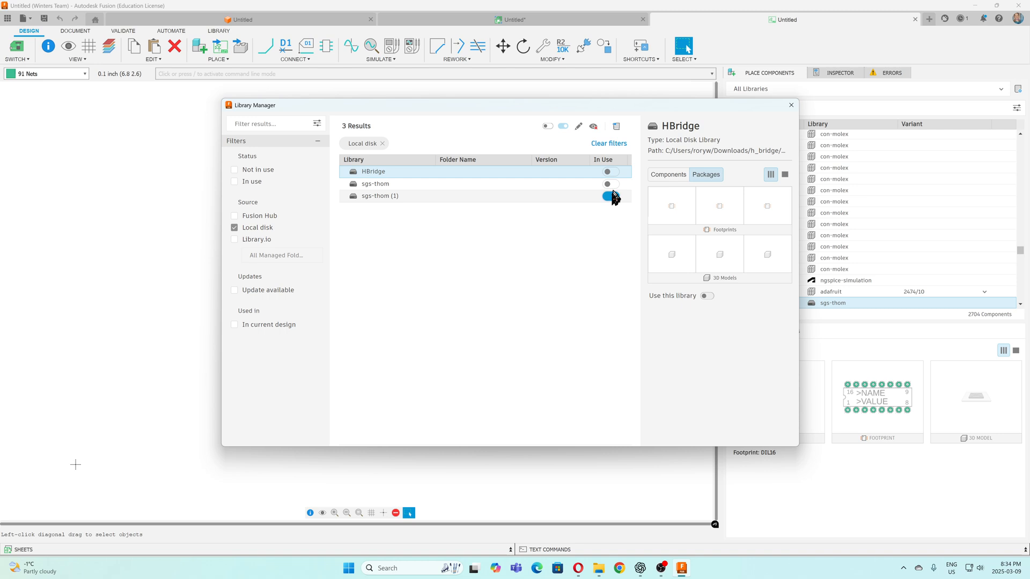
left_click(611, 184)
left_click(611, 172)
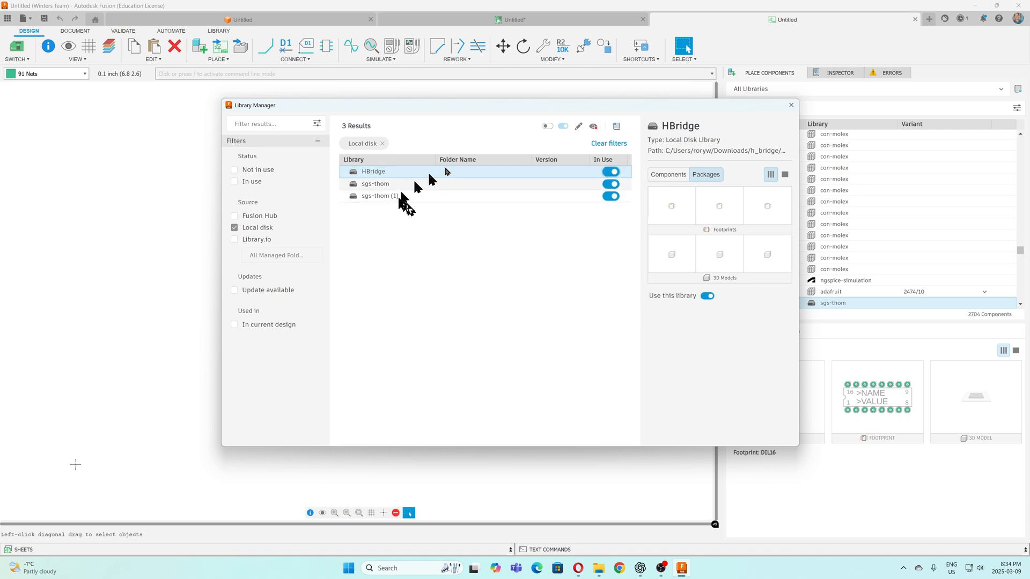
Close the Library Manager, filter the components of all libraries by l293, and select the L293D from sgs-thom (1)
left_click(791, 105)
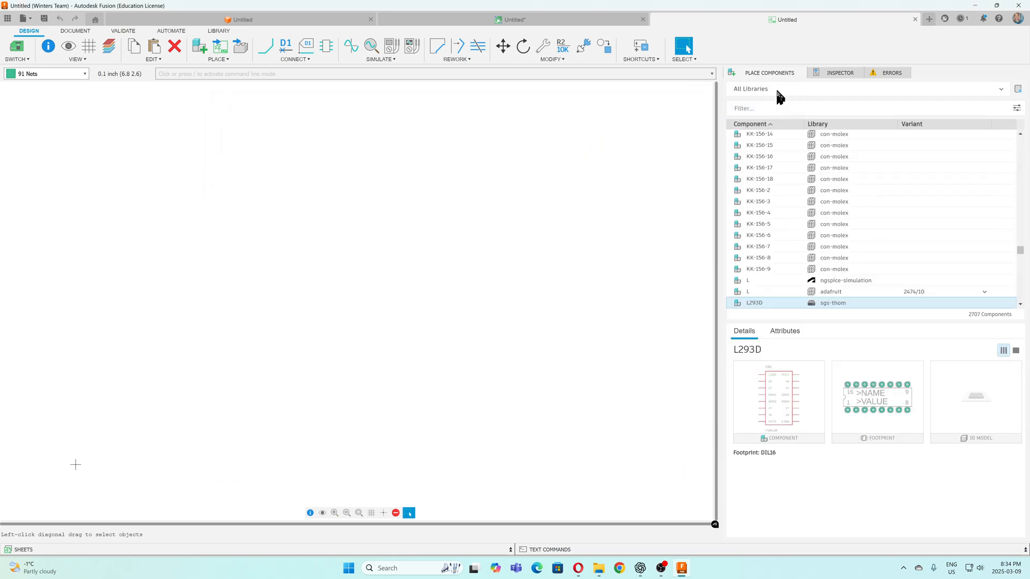
left_click(776, 87)
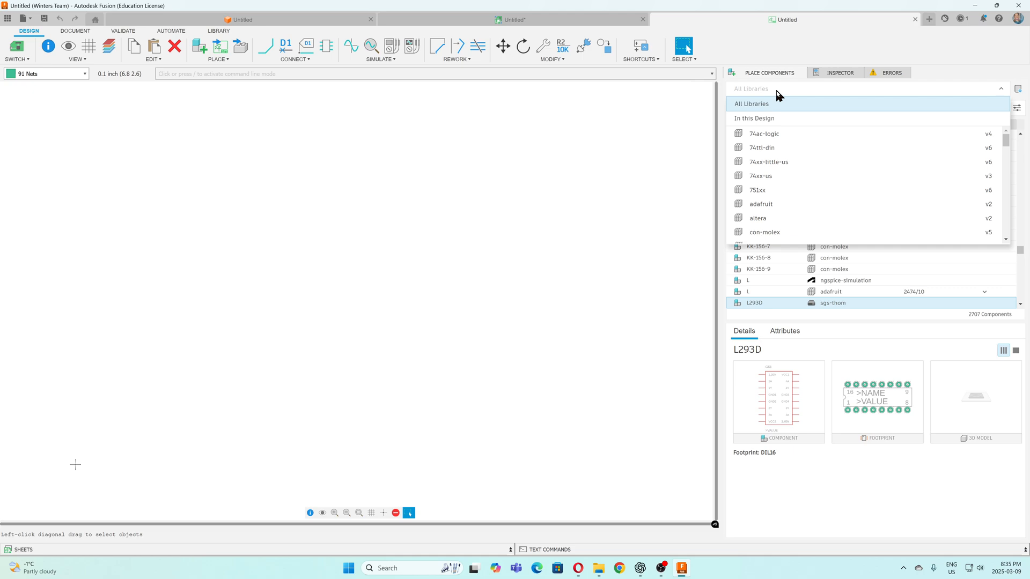
left_click(788, 88)
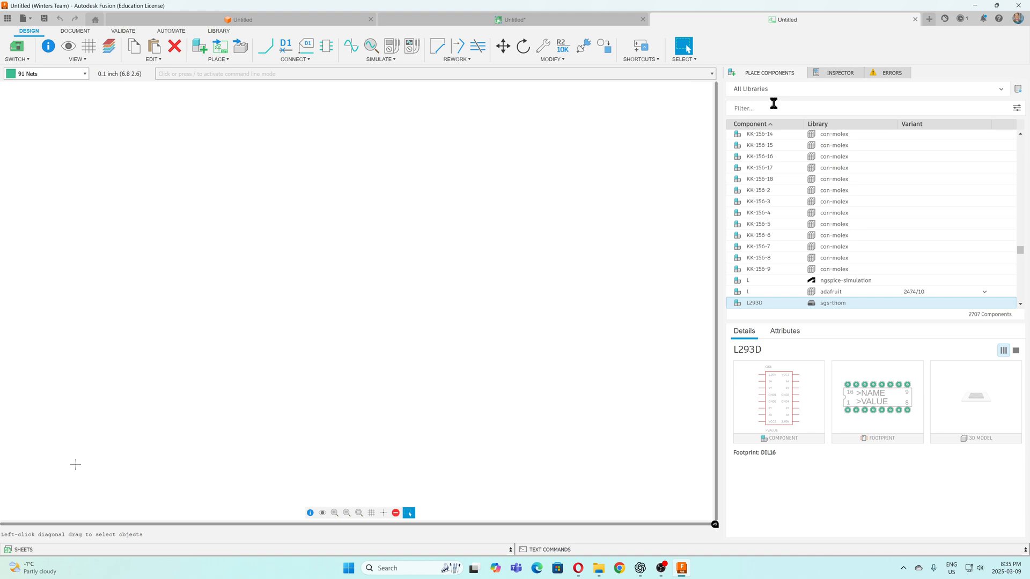
left_click(773, 103)
type("l29")
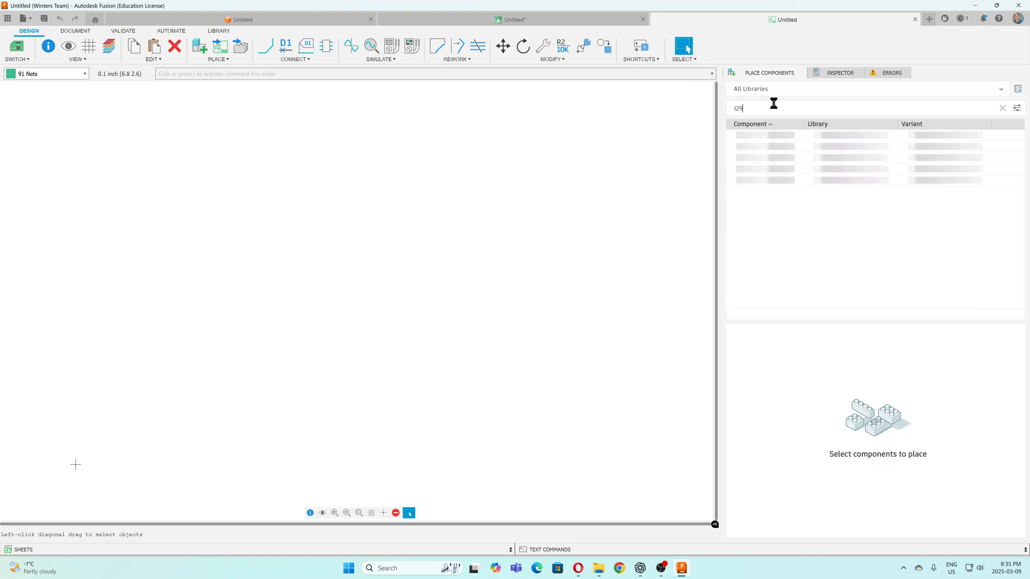
type("3")
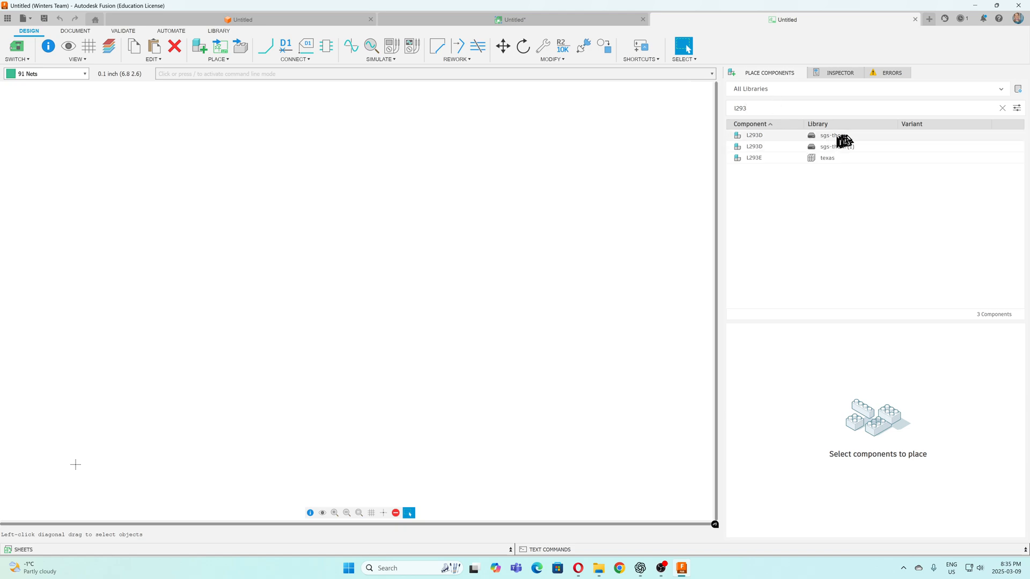
left_click(764, 149)
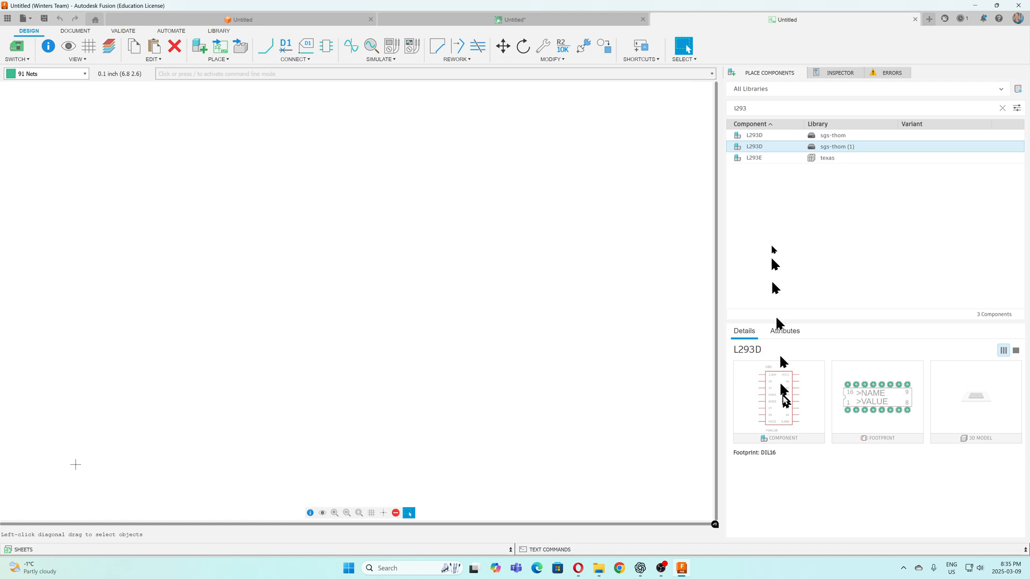
Place one L293D from sgs-thom (1) upright near the middle of the sheet, with pin 1,2EN at its upper left corner
double_click(759, 150)
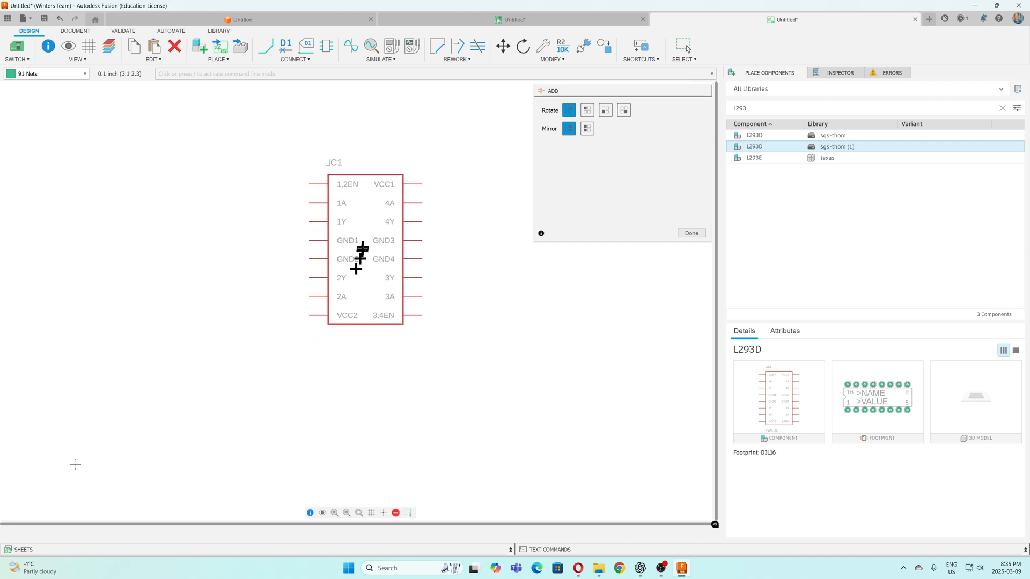
right_click(367, 252)
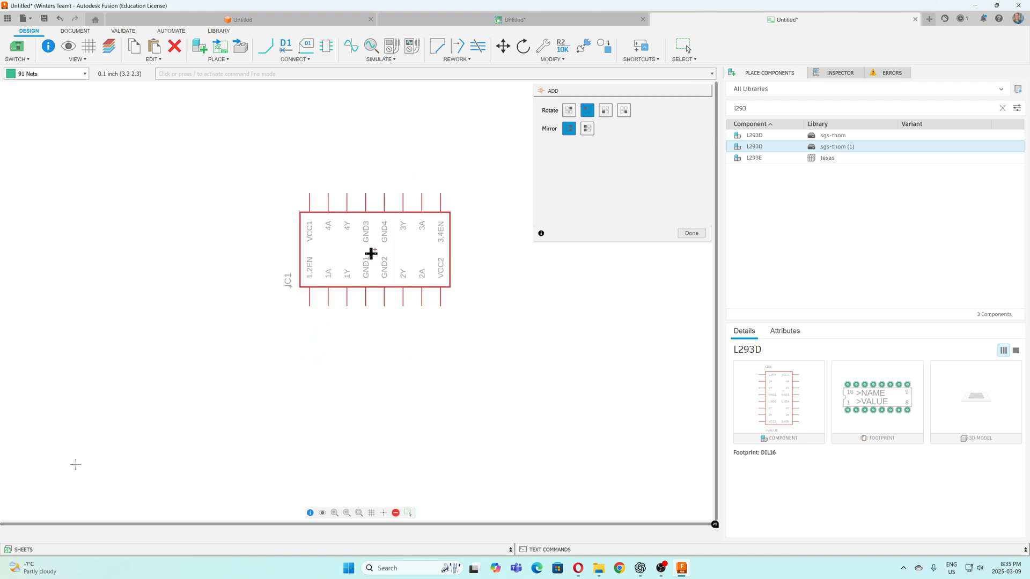
right_click(364, 254)
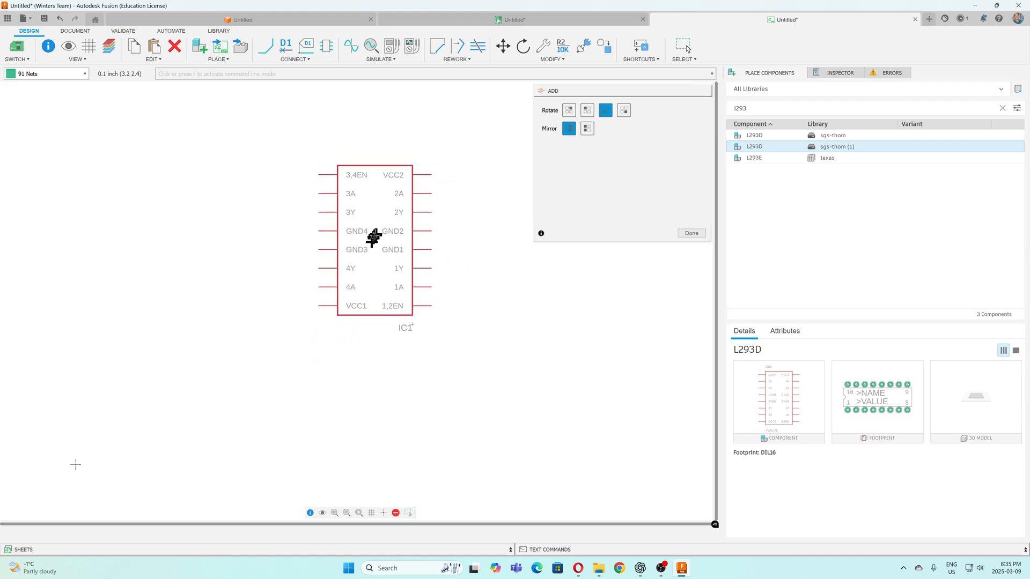
right_click(364, 249)
right_click(365, 249)
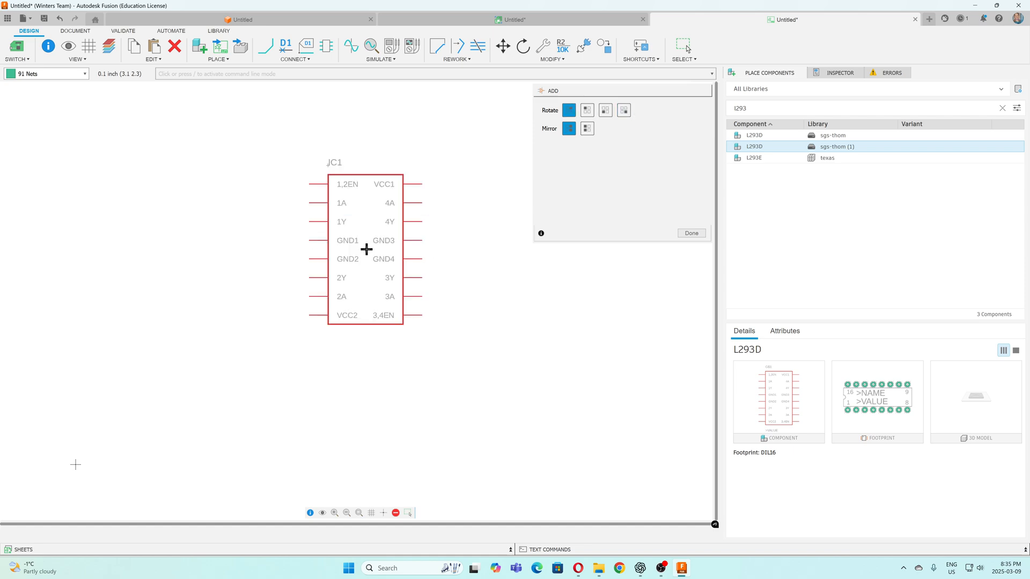
right_click(366, 249)
right_click(366, 249)
right_click(366, 249)
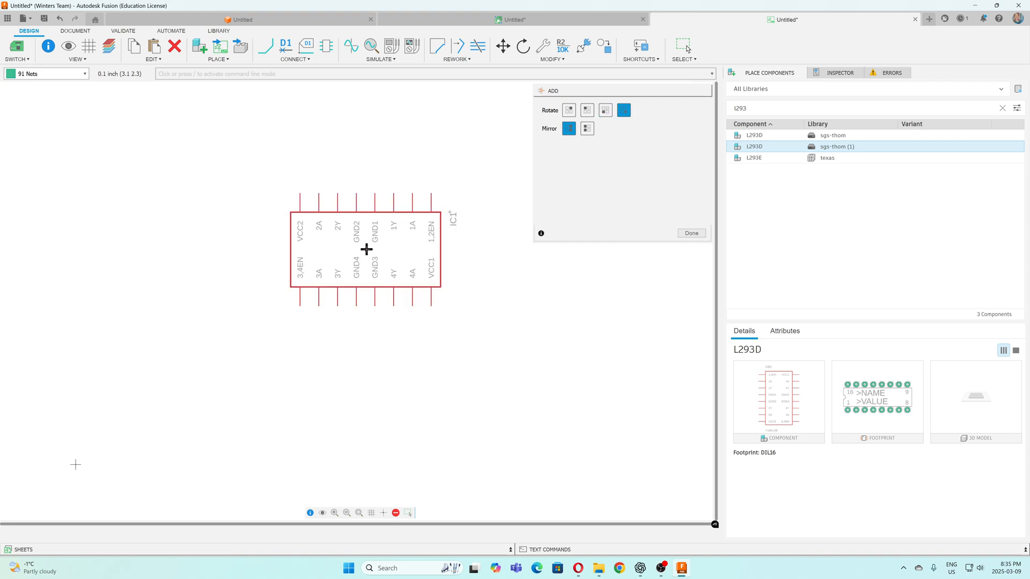
right_click(366, 249)
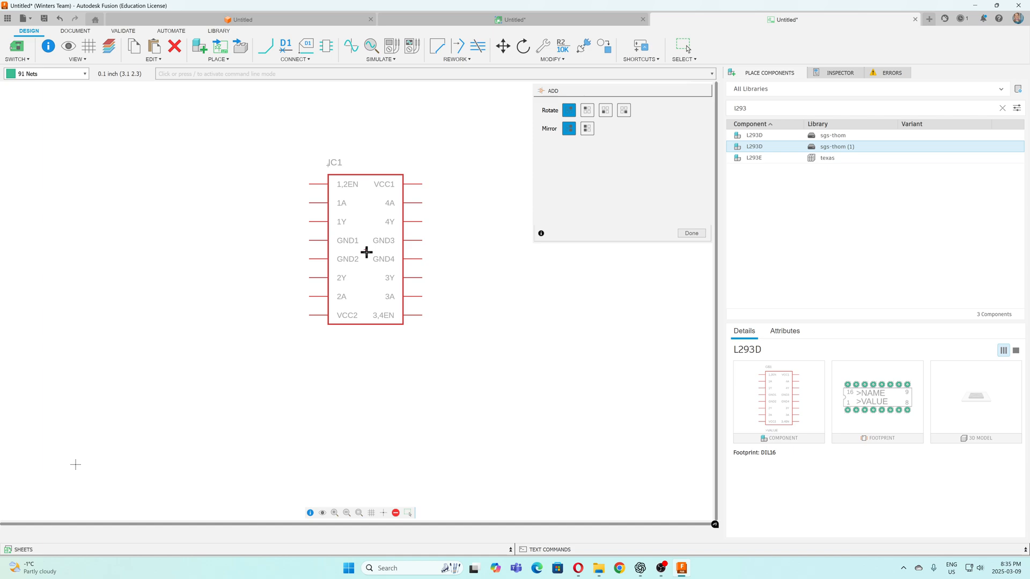
left_click(366, 252)
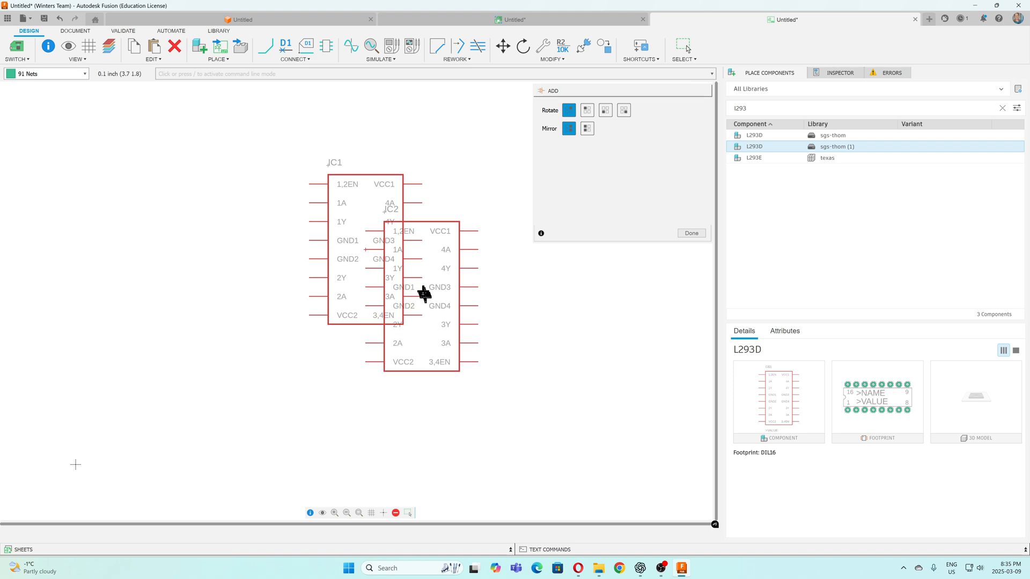
key("Escape")
key("Escape")
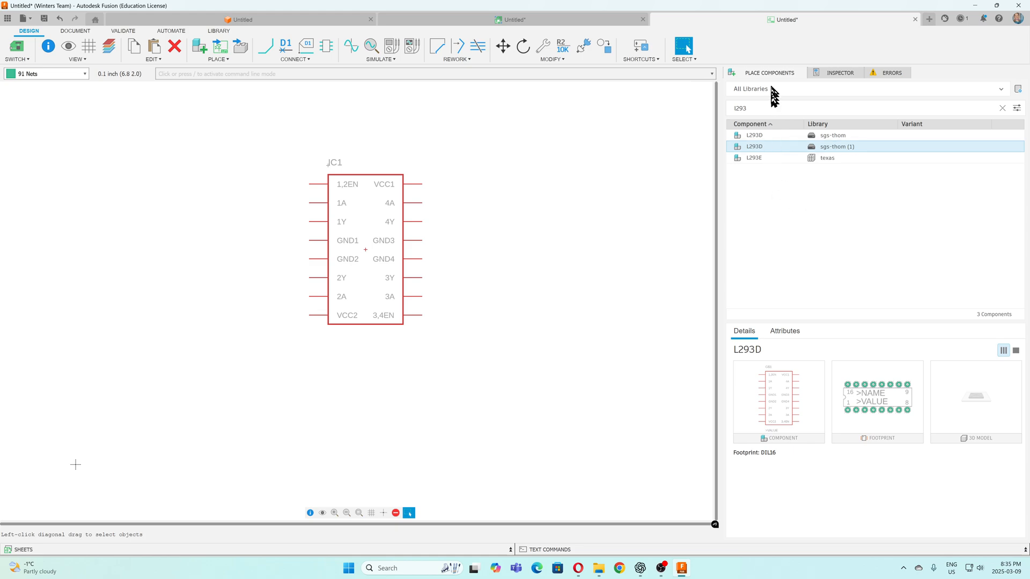
In the Library Manager, include the Fusion Hub, Local disk and Library.io sources and search for the con-molex library
left_click(1018, 90)
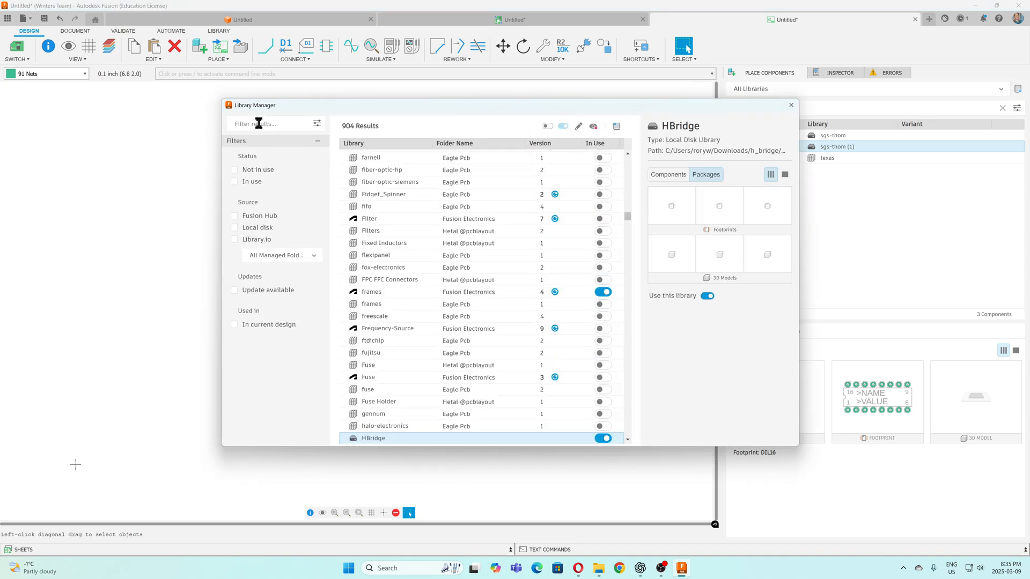
left_click(235, 215)
left_click(234, 227)
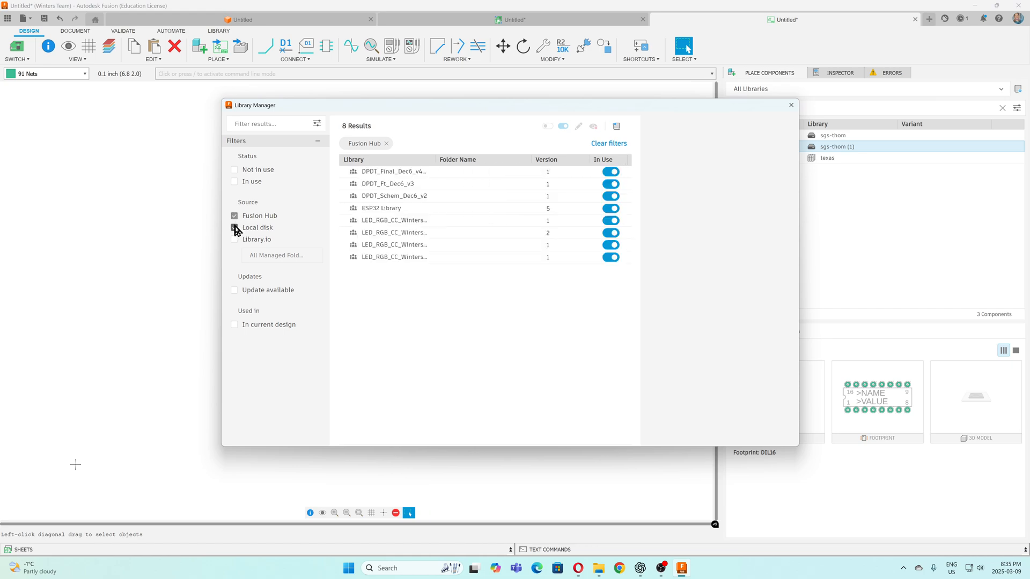
left_click(236, 240)
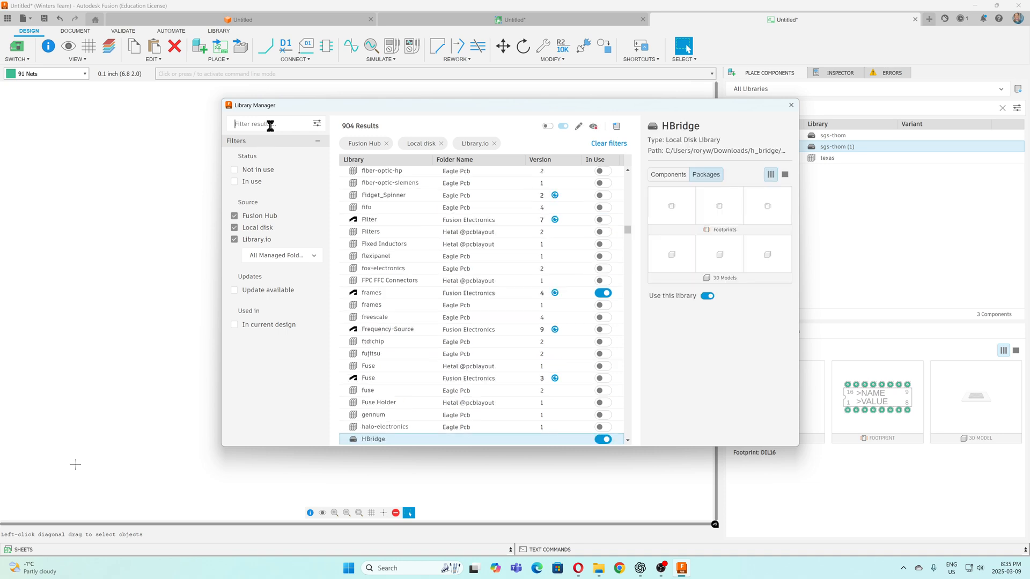
type("con")
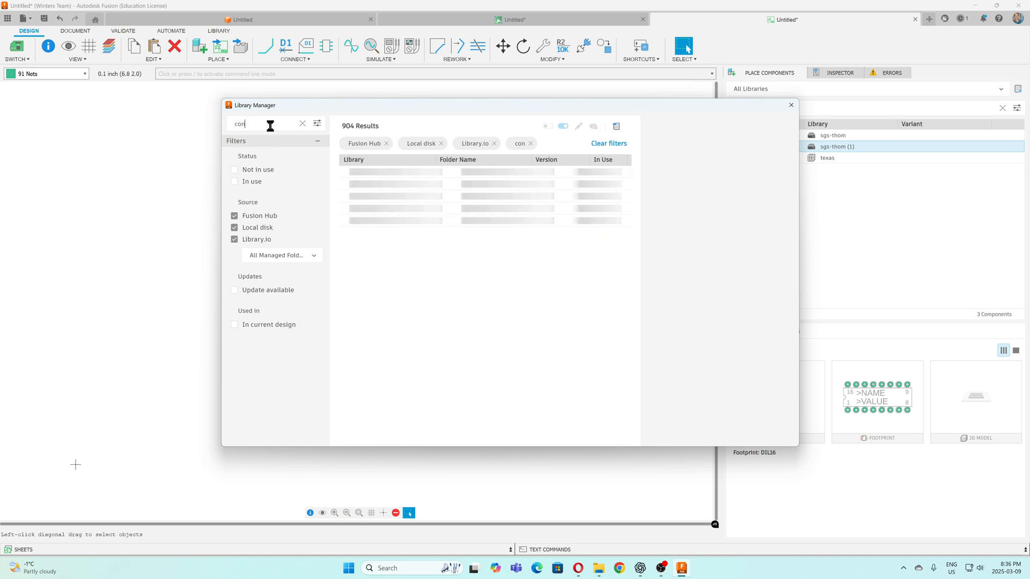
type("-")
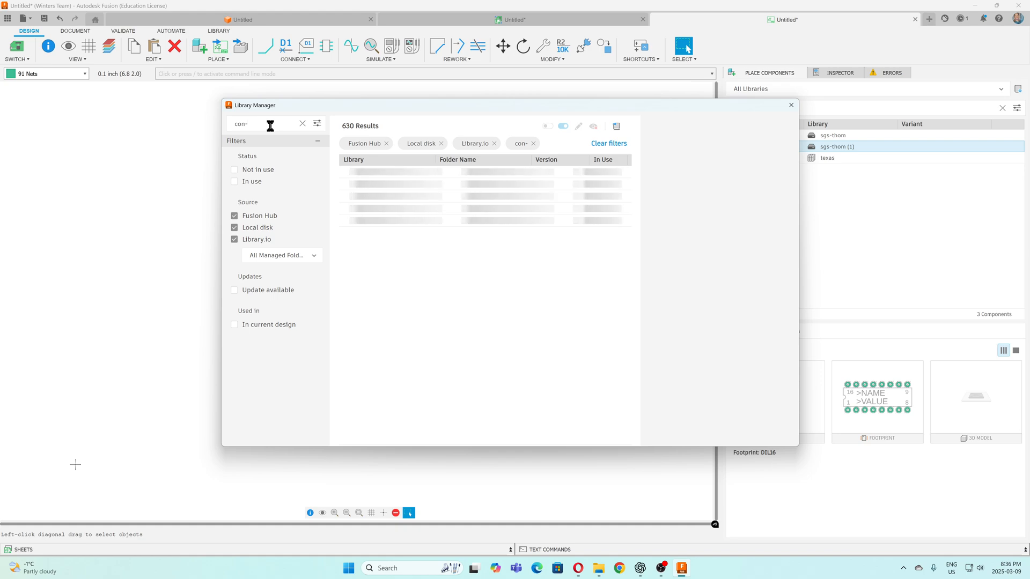
type("molex")
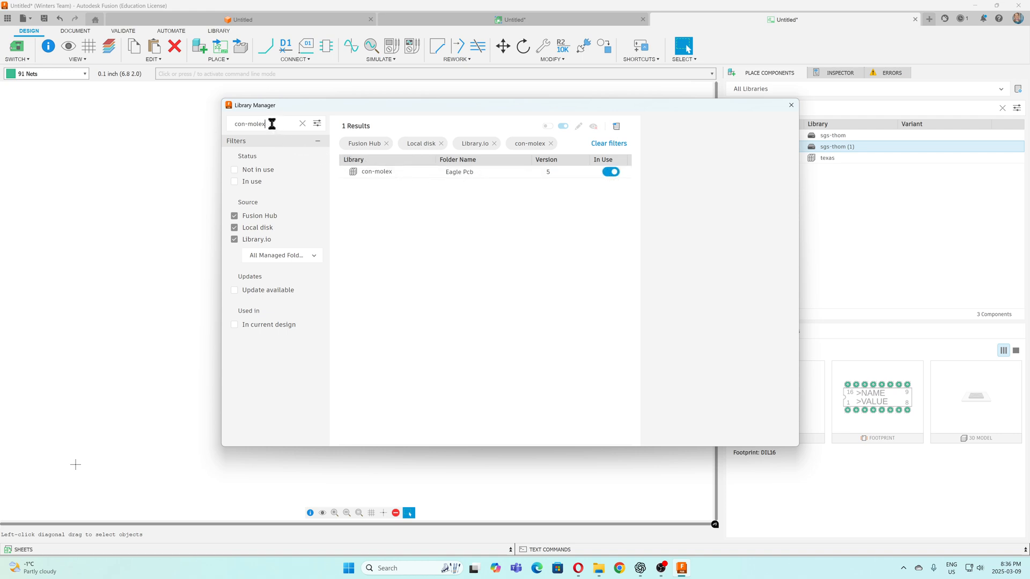
Search the Library Manager for omron, and switch the switch-omron library out of use and back into use
left_click_drag(267, 123, 234, 128)
type("omron")
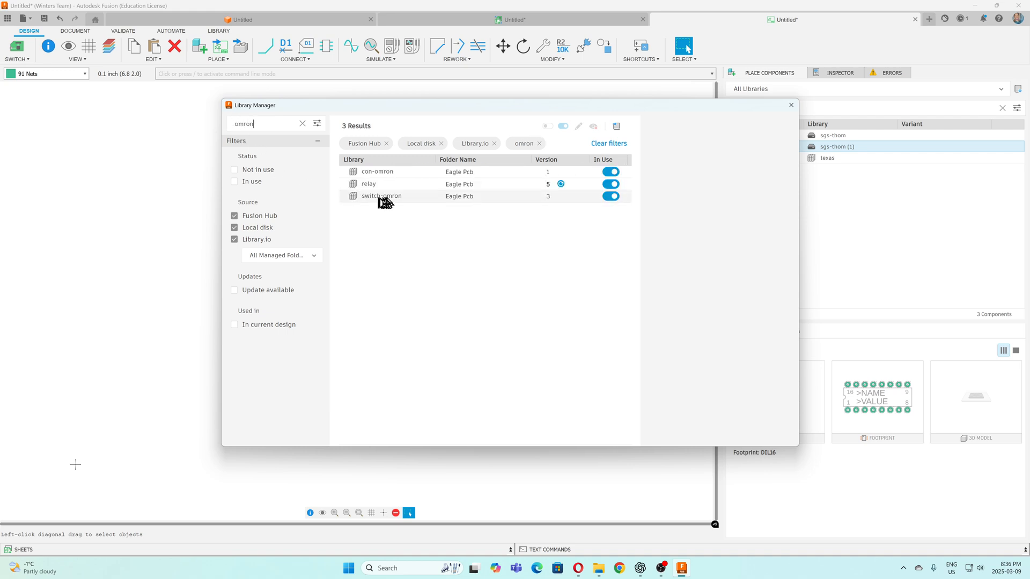
left_click(610, 197)
left_click(612, 196)
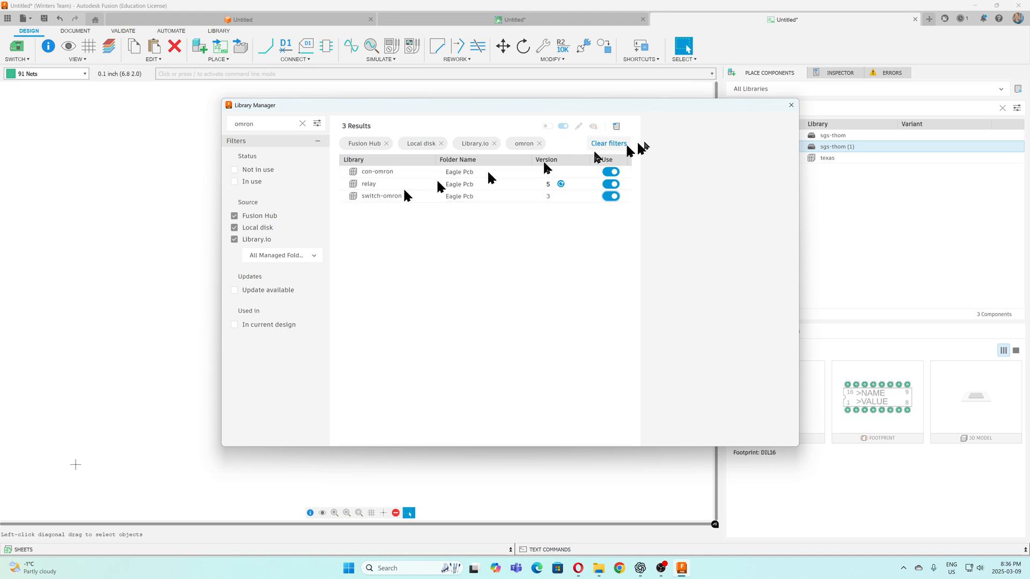
left_click(791, 105)
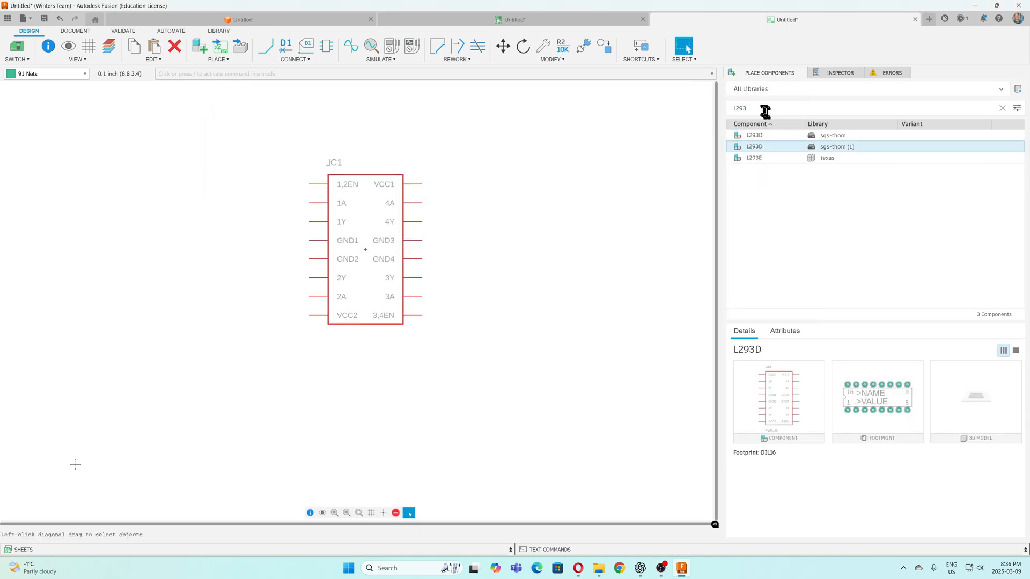
Replace the component filter with Con-molex to list the Molex connectors
left_click_drag(762, 110, 722, 115)
type("Con")
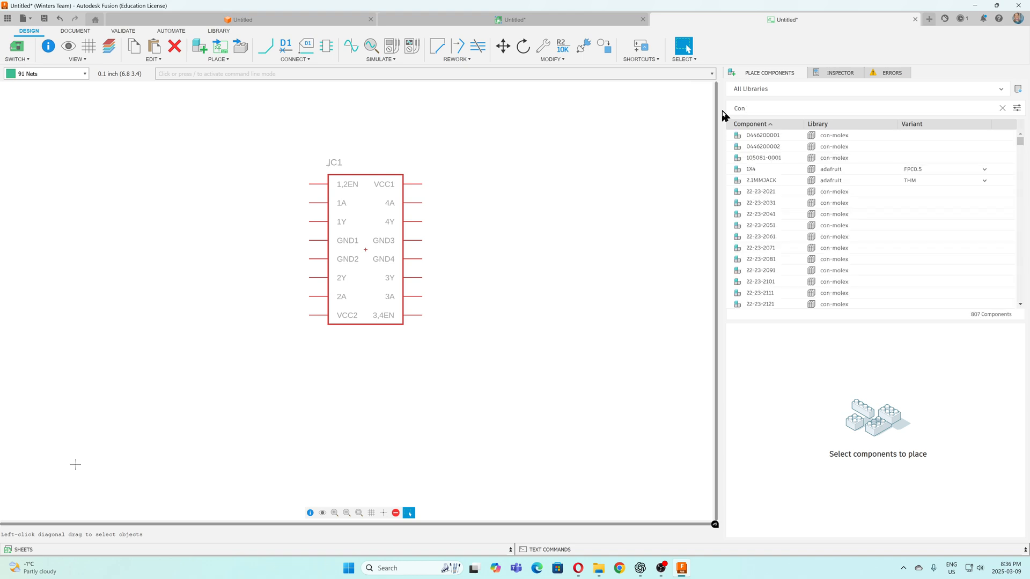
type("-m")
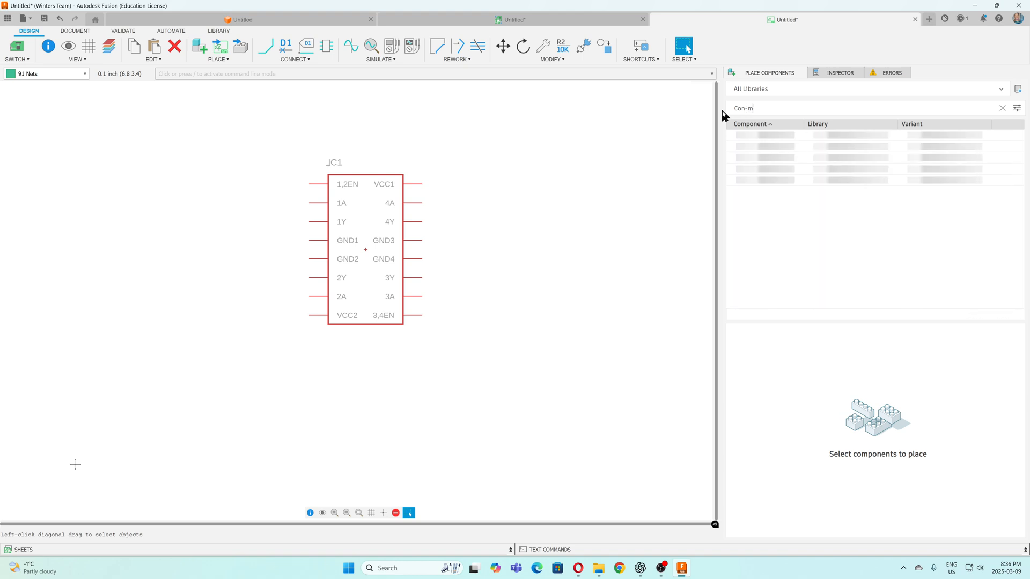
type("olex")
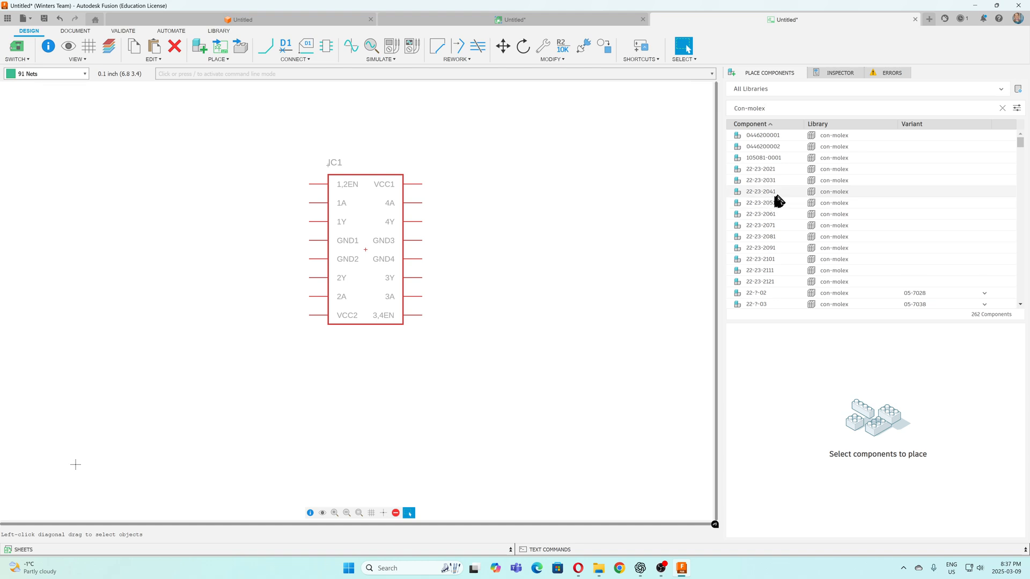
Place one 2-pin header 22-23-2021 below and to the left of the L293D, rotated so its pins point up
left_click(777, 169)
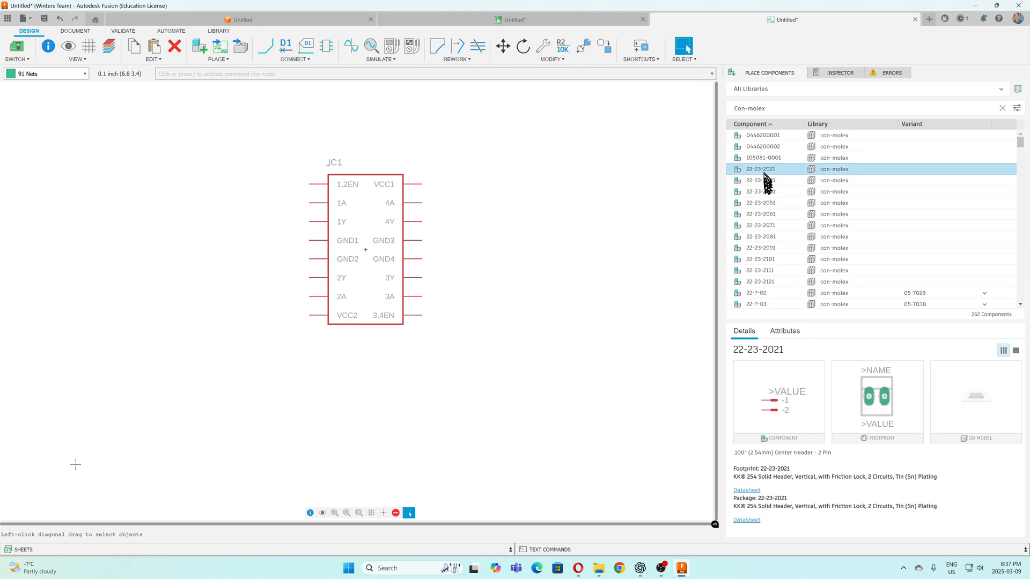
left_click_drag(766, 174, 349, 375)
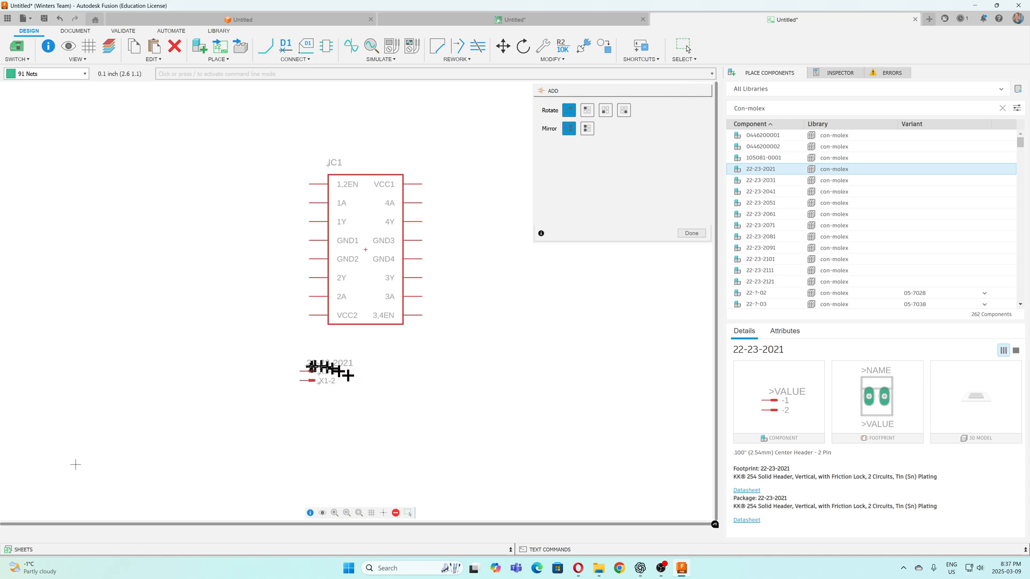
right_click(272, 382)
right_click(275, 393)
right_click(275, 394)
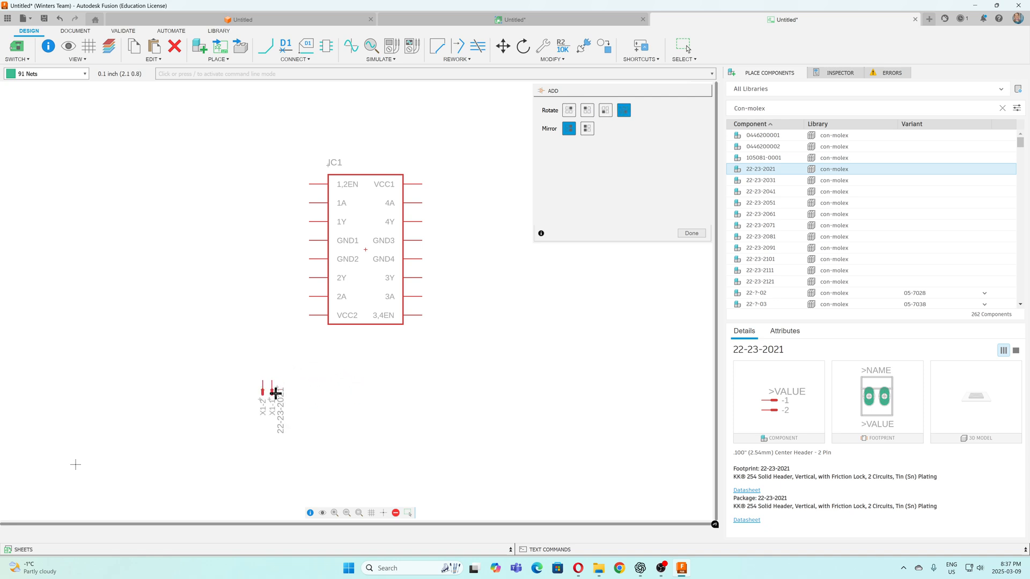
left_click(278, 398)
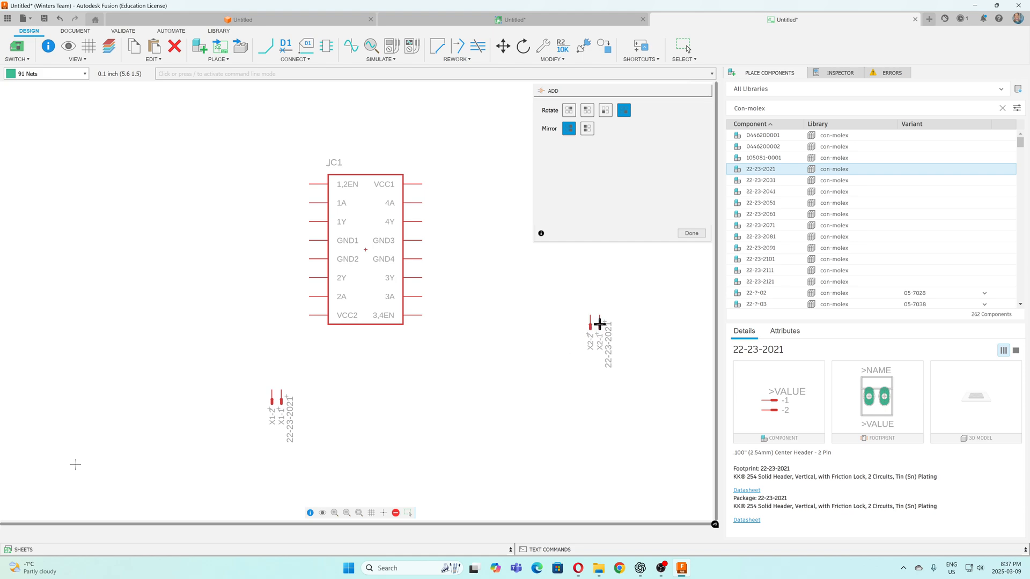
key("Escape")
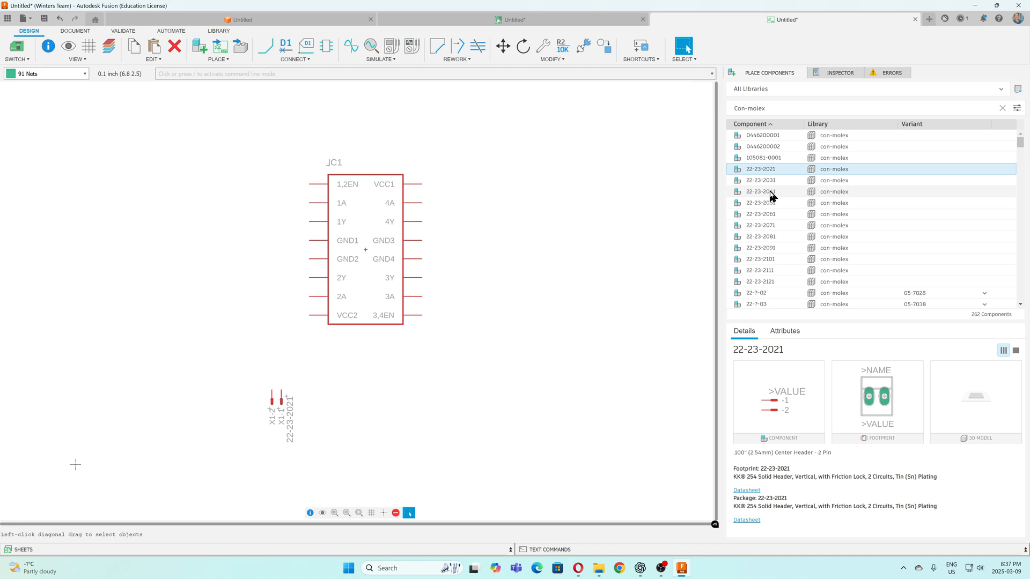
Place one 4-pin header 22-23-2041 below the L293D, rotated so its pins point up
double_click(770, 192)
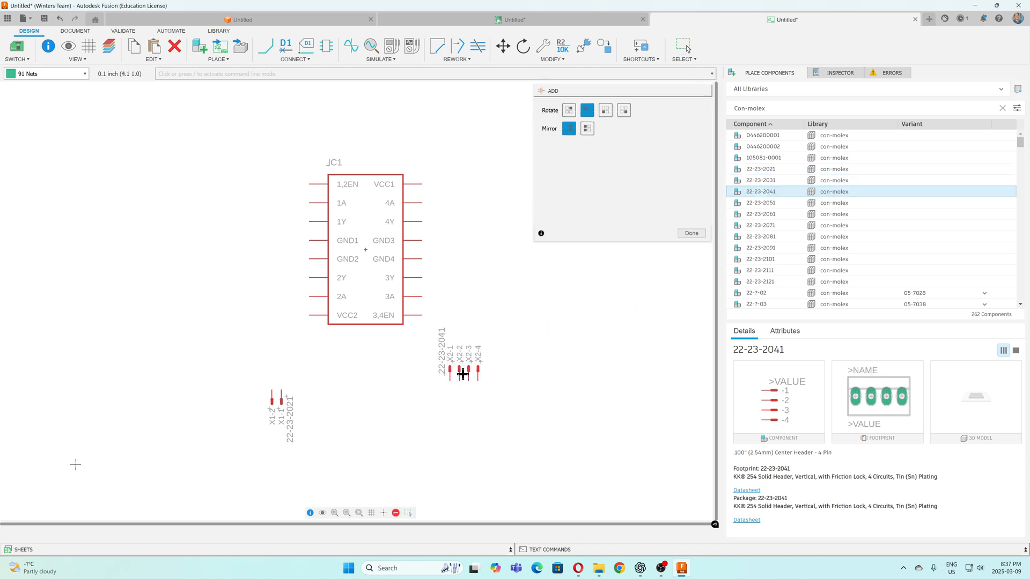
right_click(462, 376)
right_click(453, 381)
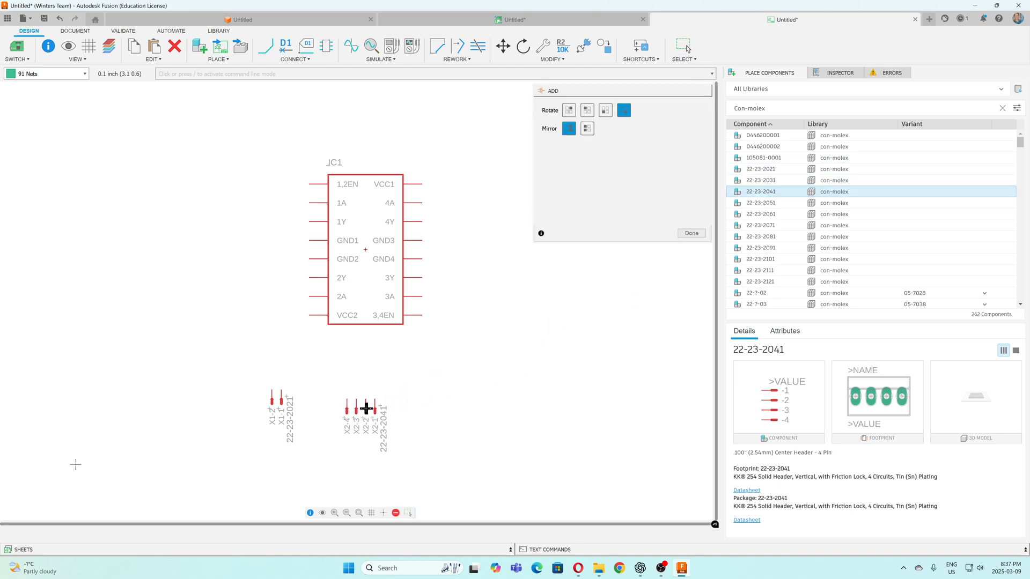
left_click(366, 409)
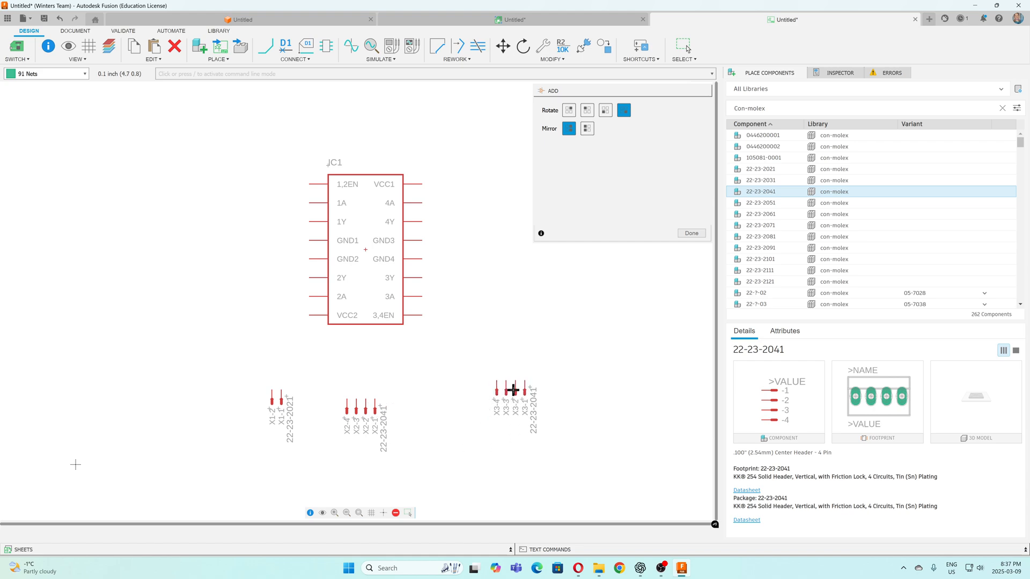
key("Escape")
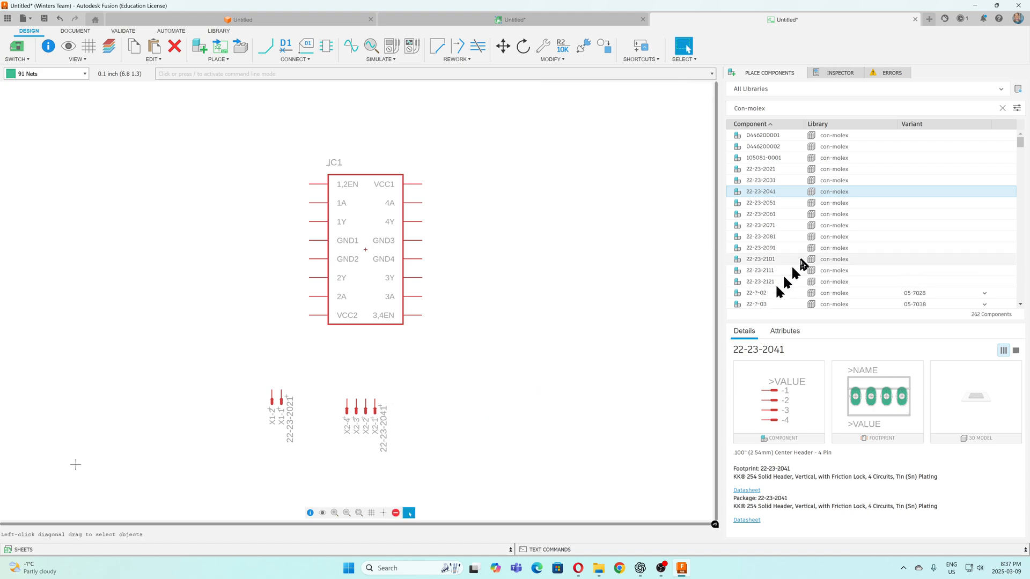
Filter the components for omron and place two 10-XX switches one above the other, left of the L293D
left_click_drag(771, 108, 730, 115)
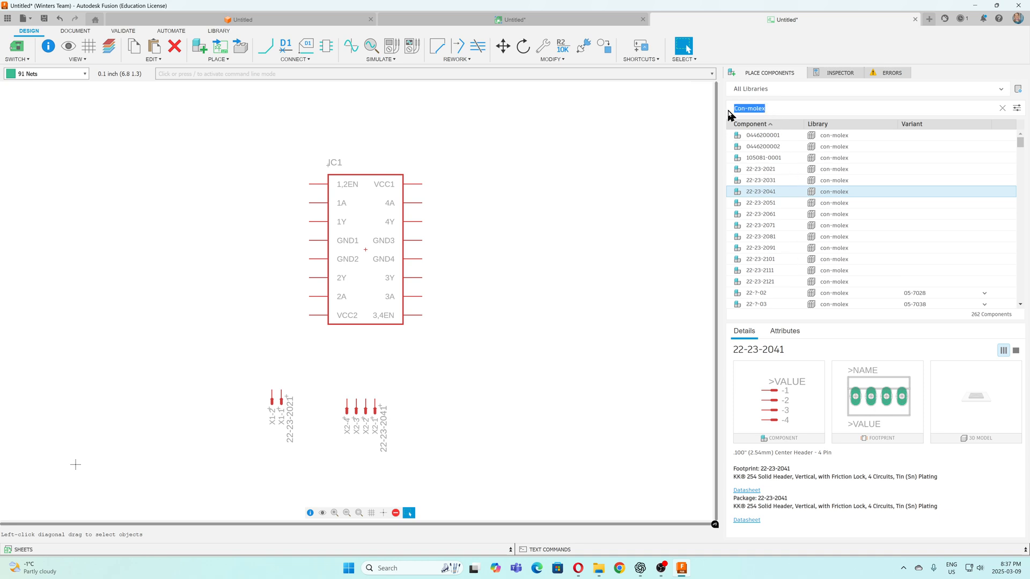
type("o")
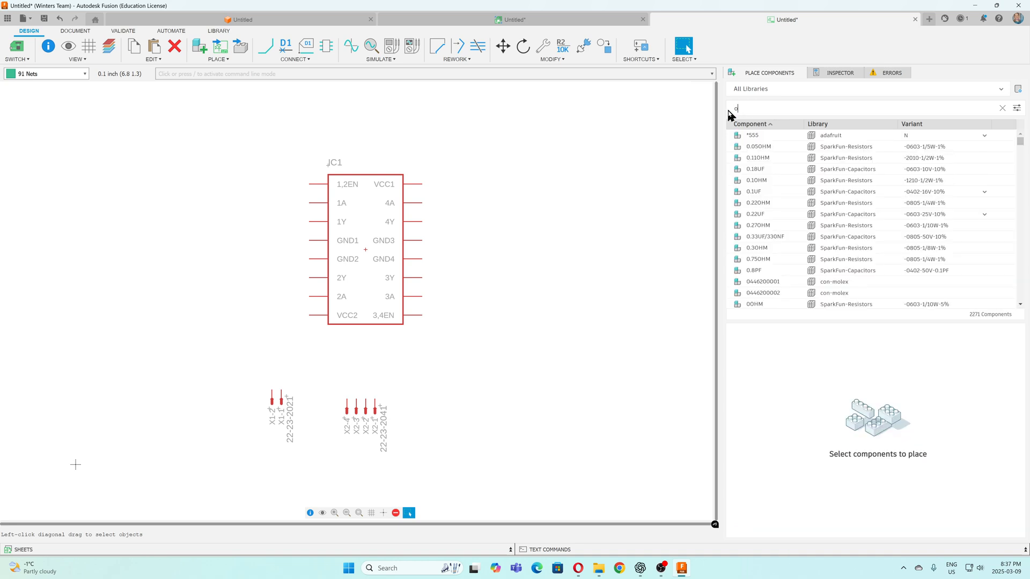
type("mron")
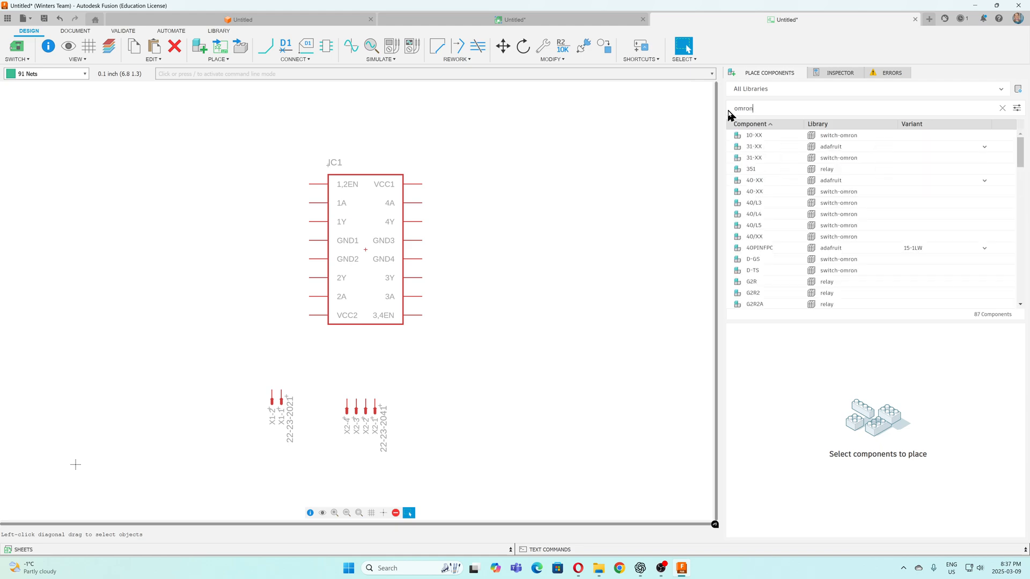
left_click(761, 136)
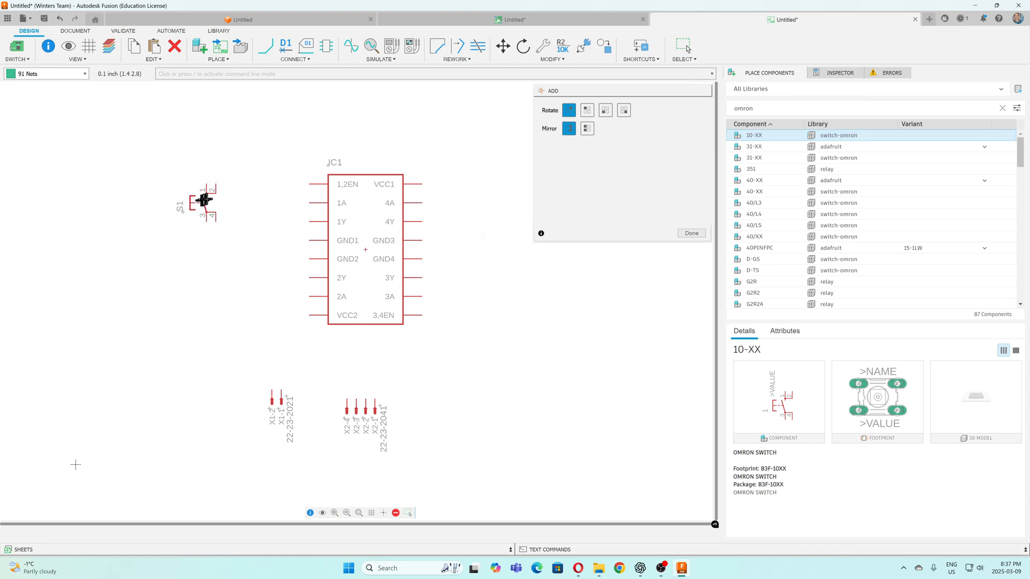
left_click(207, 203)
left_click(202, 281)
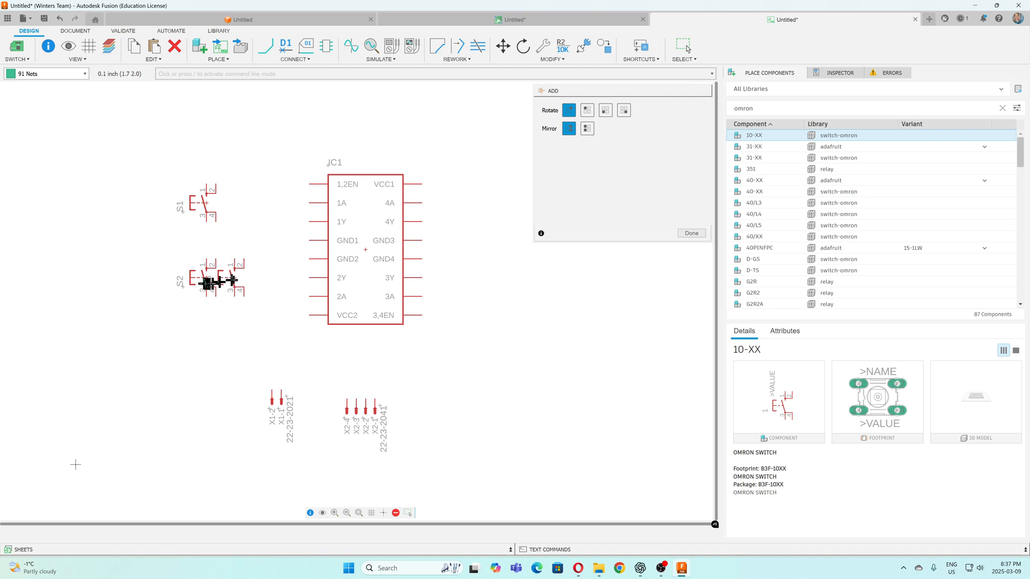
Place two more 10-XX switches, rotated 180 degrees, one above the other on the right side of the L293D
right_click(483, 209)
right_click(488, 210)
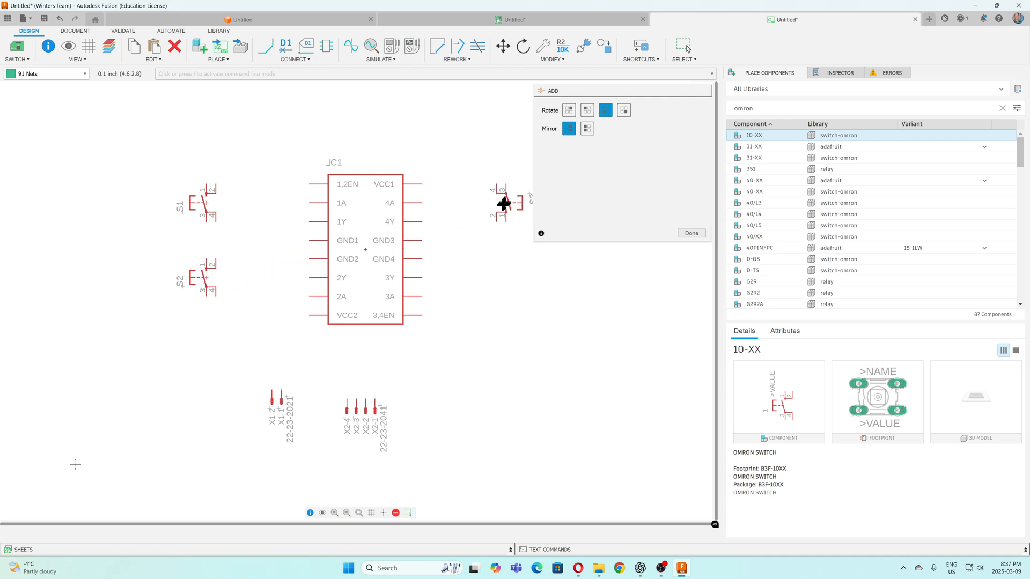
left_click(504, 202)
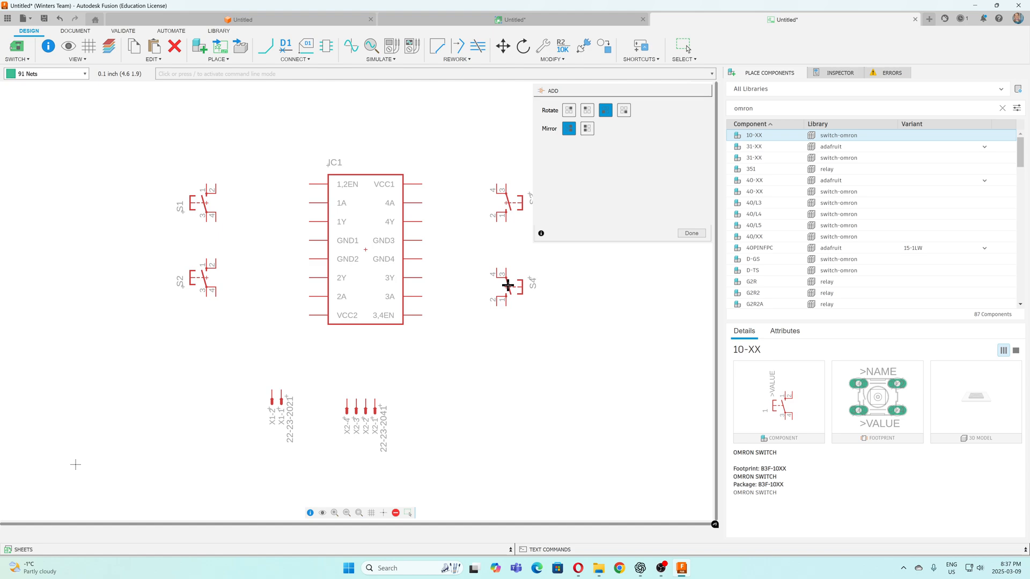
left_click(507, 285)
key("Escape")
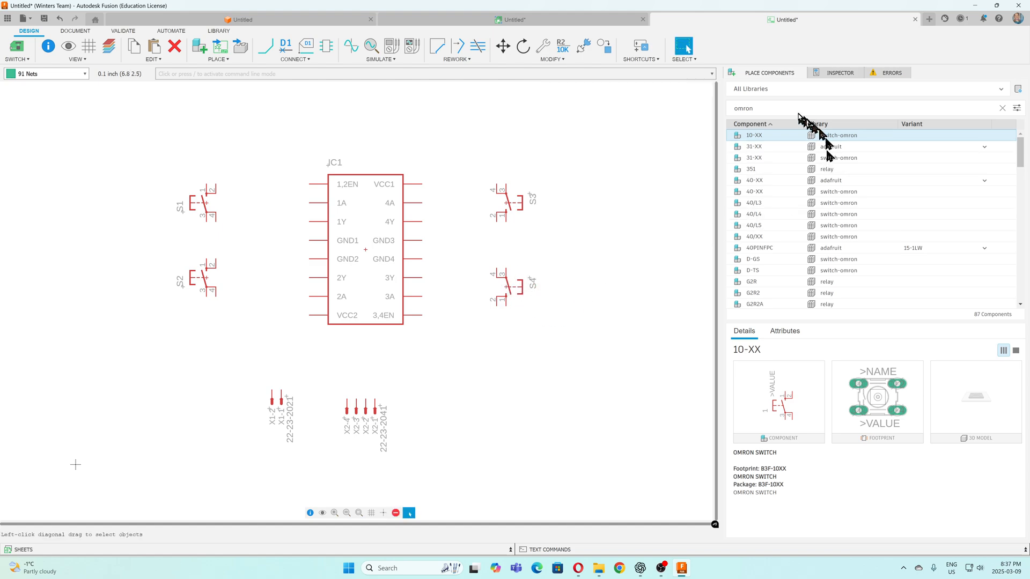
Replace the component filter with resistor and find the through-hole resistors in the list
left_click(757, 107)
type("r")
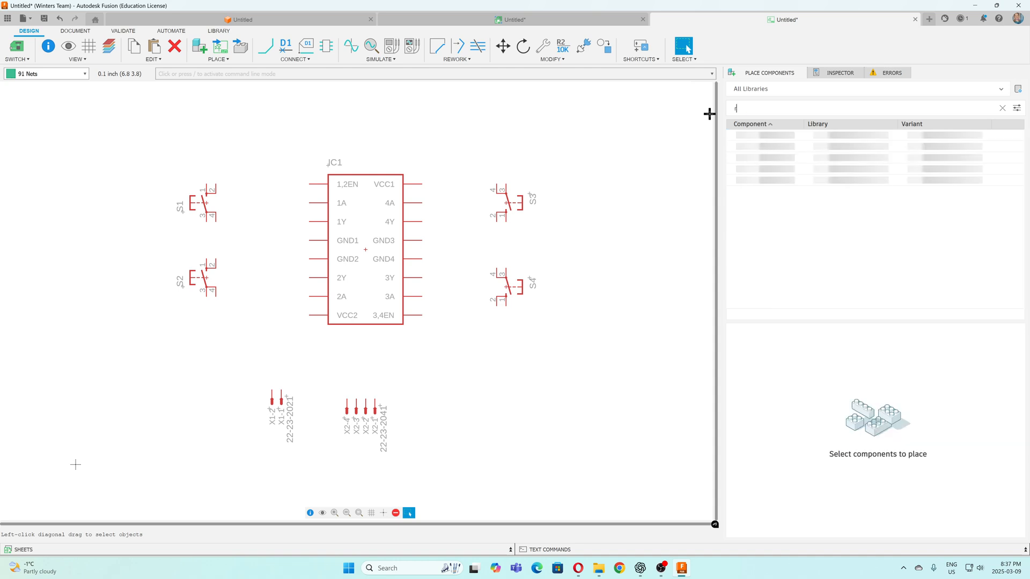
type("esistor")
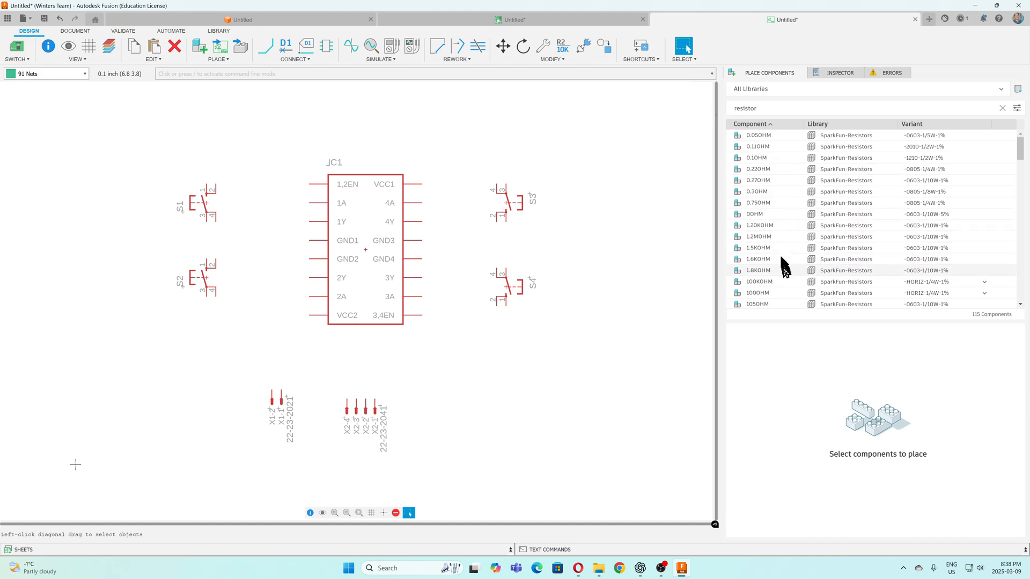
scroll(774, 284, "down", 2)
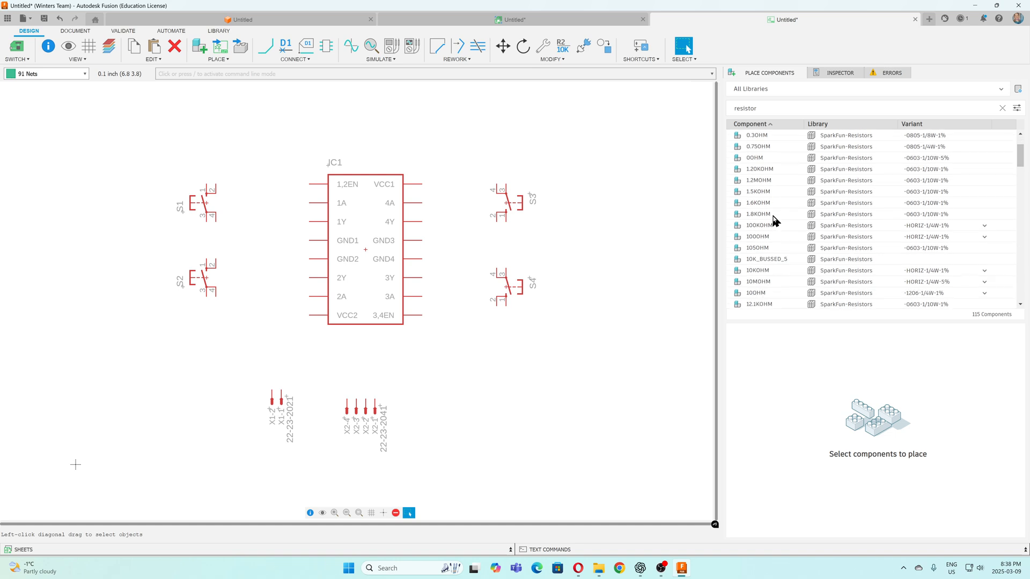
scroll(773, 251, "down", 1)
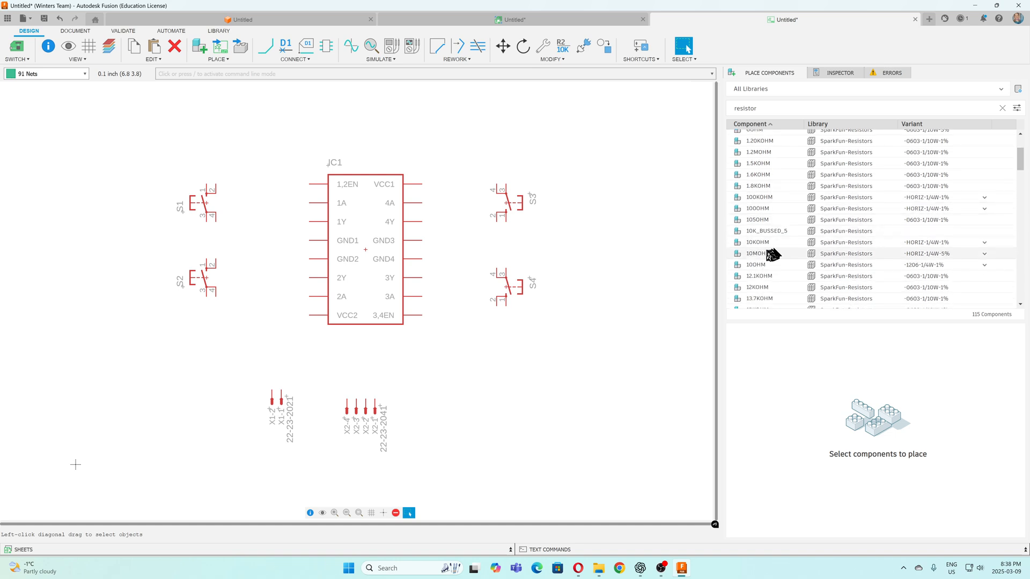
Place four 10MOHM-HORIZ-1/4W-5% resistors beside the L293D's ground pins, two stacked on the right and two on the left
left_click(765, 257)
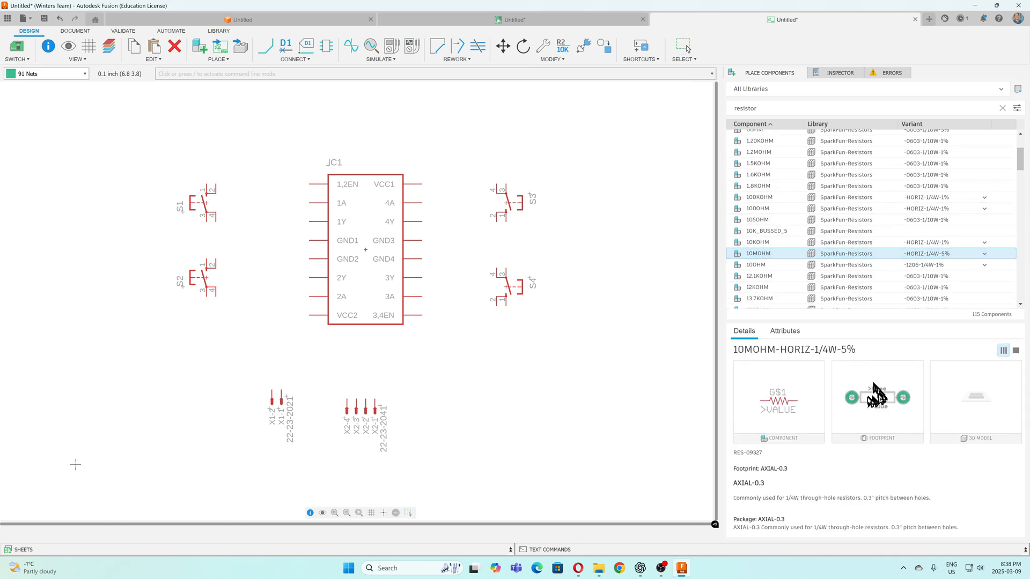
double_click(749, 257)
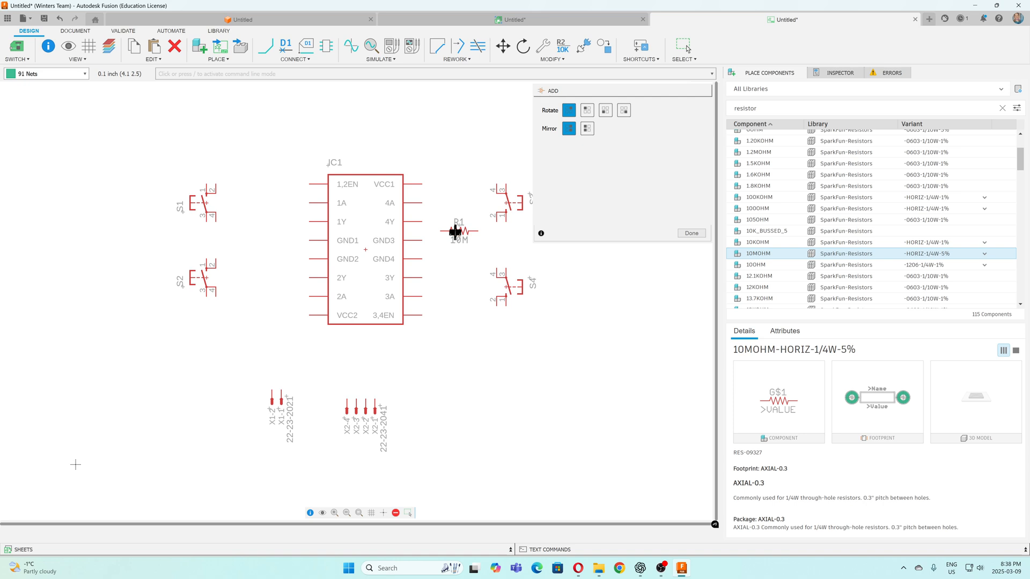
left_click(460, 238)
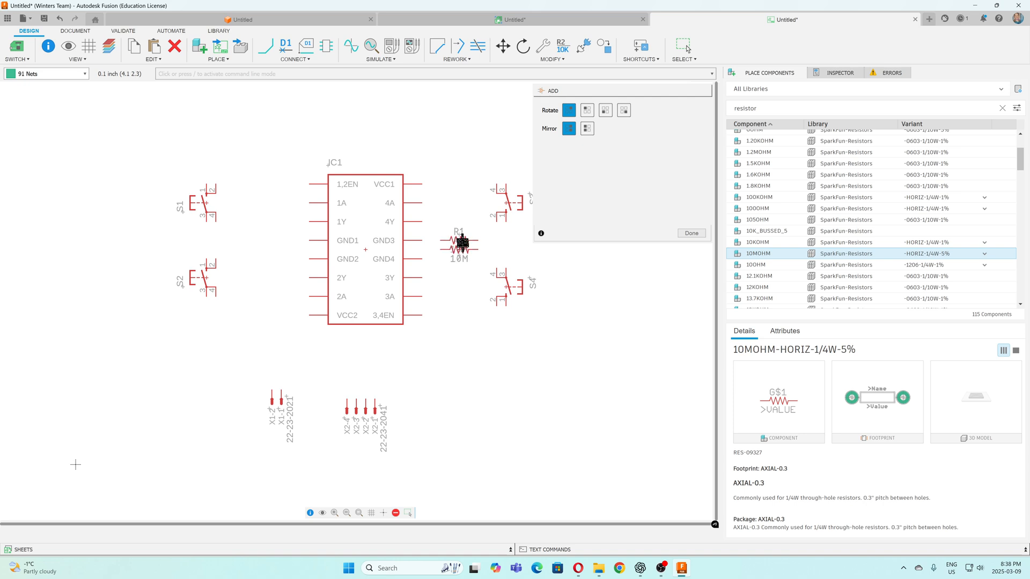
left_click(460, 252)
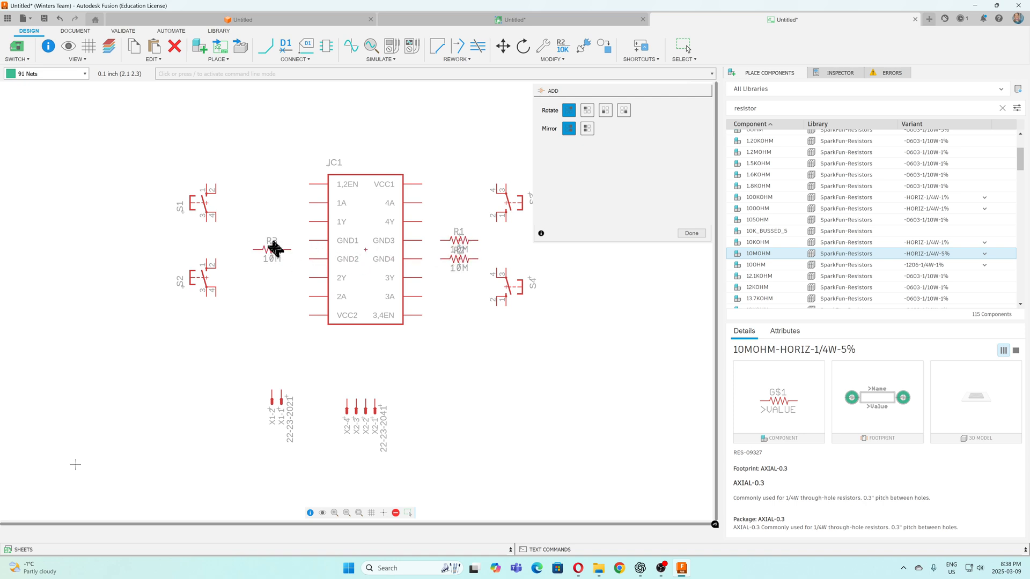
left_click(273, 242)
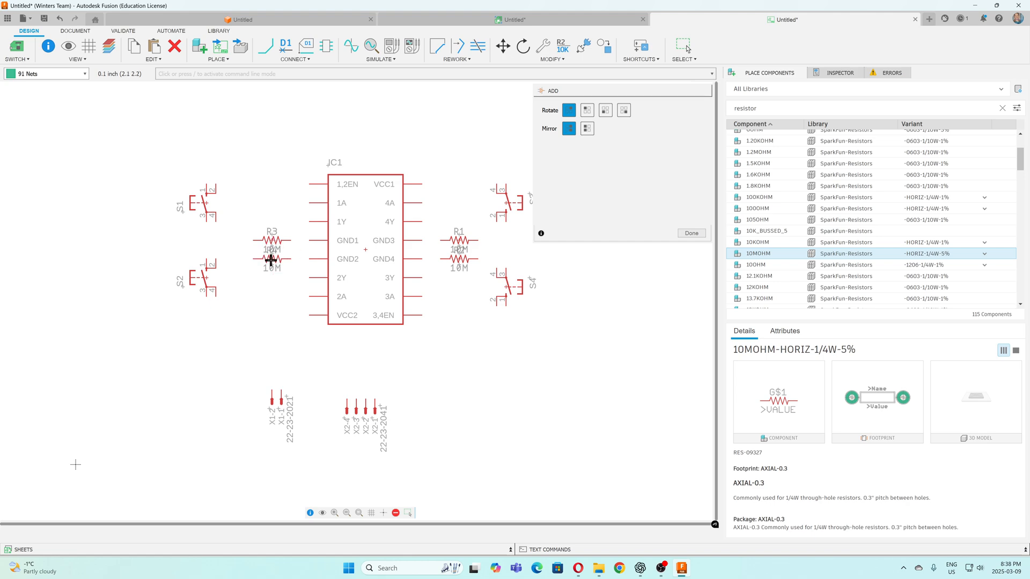
left_click(271, 259)
key("Escape")
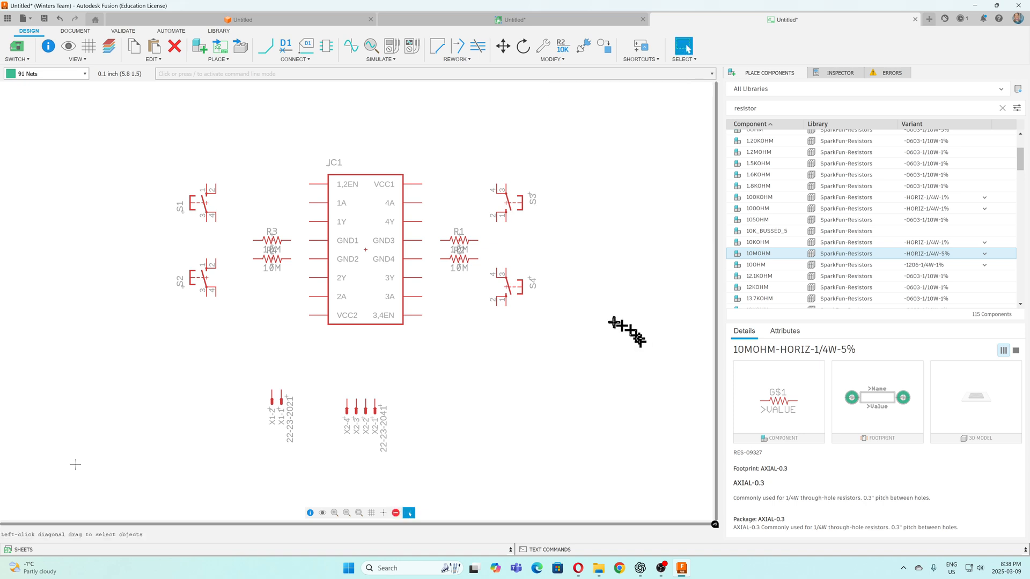
Draw nets joining GND1 to GND2 and GND3 to GND4 on the L293D
scroll(375, 139, "down", 1)
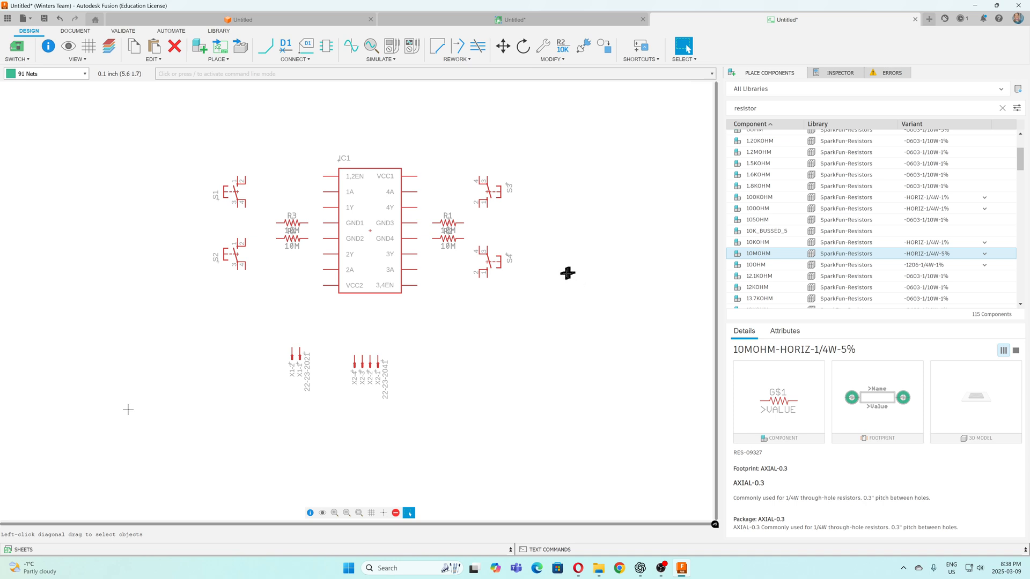
left_click(265, 53)
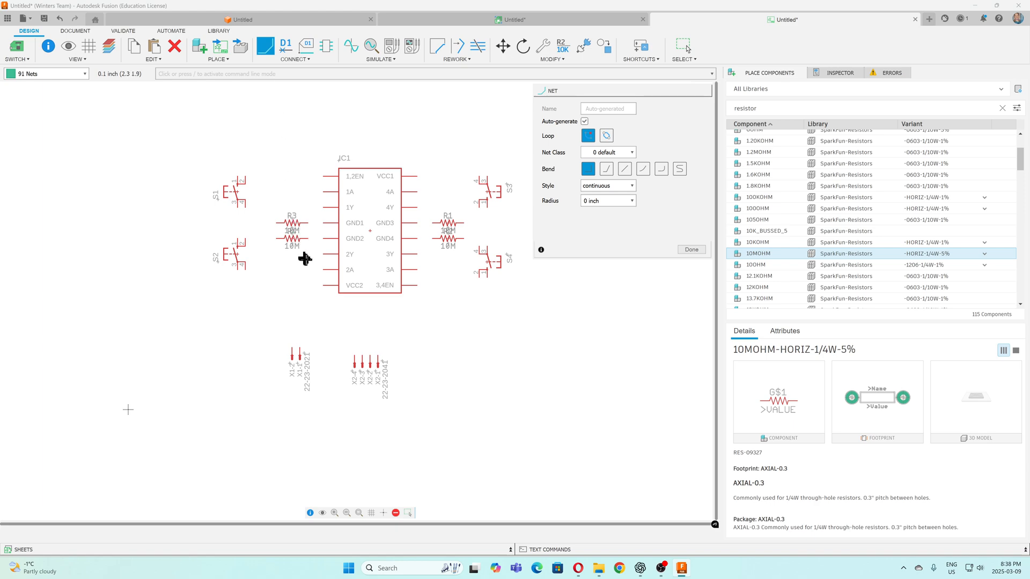
left_click(322, 223)
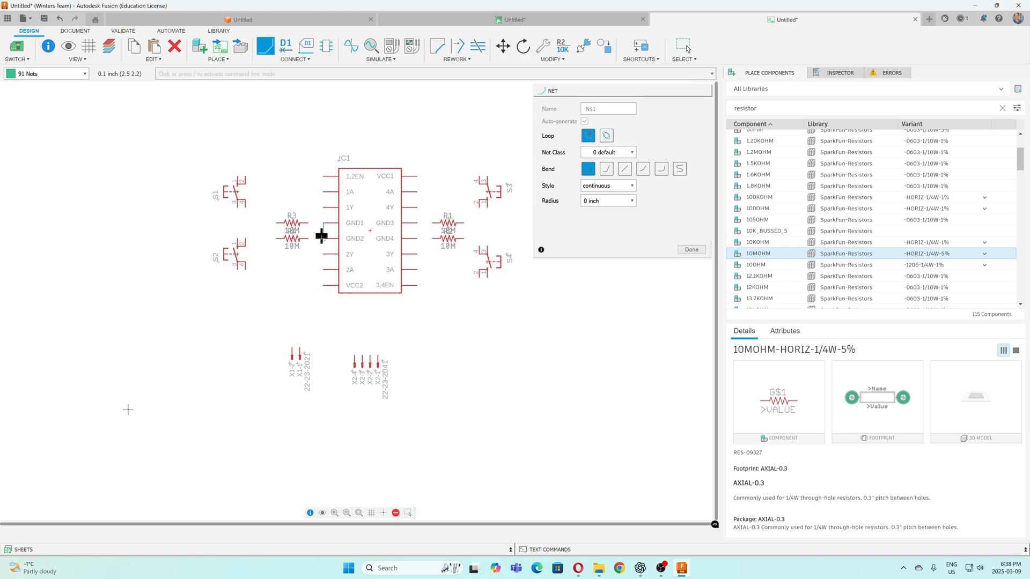
left_click(323, 238)
left_click(416, 223)
left_click(418, 238)
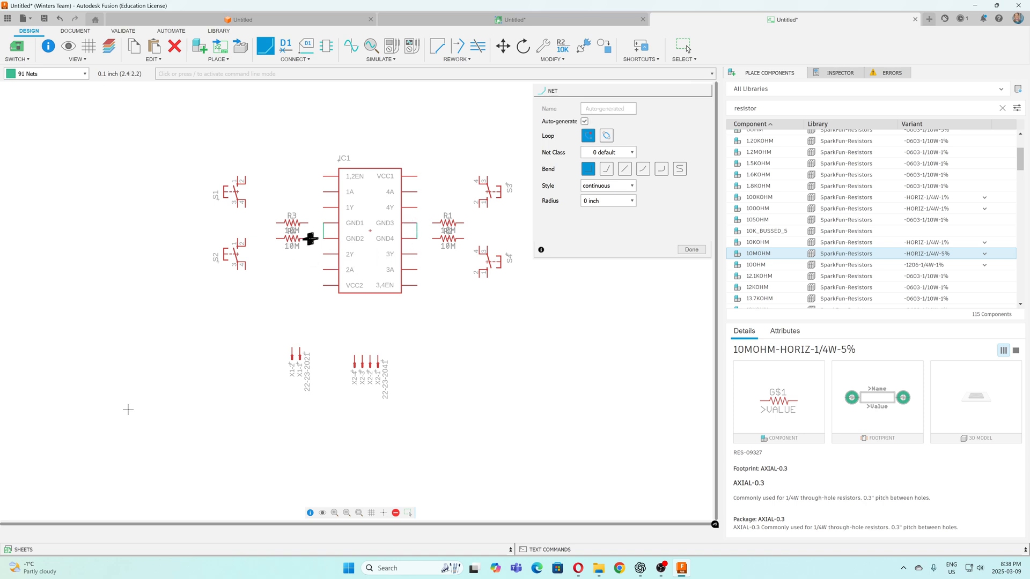
Wire pin 1 of the 2-pin header and both left resistors' inner ends to GND2, merging the nets as N$1
left_click(301, 346)
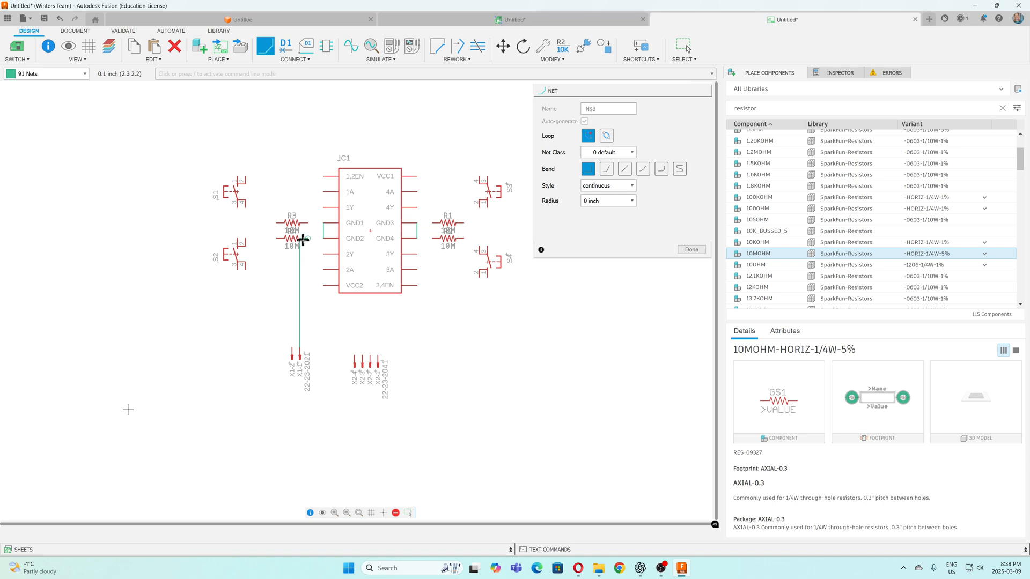
left_click(301, 239)
left_click(321, 238)
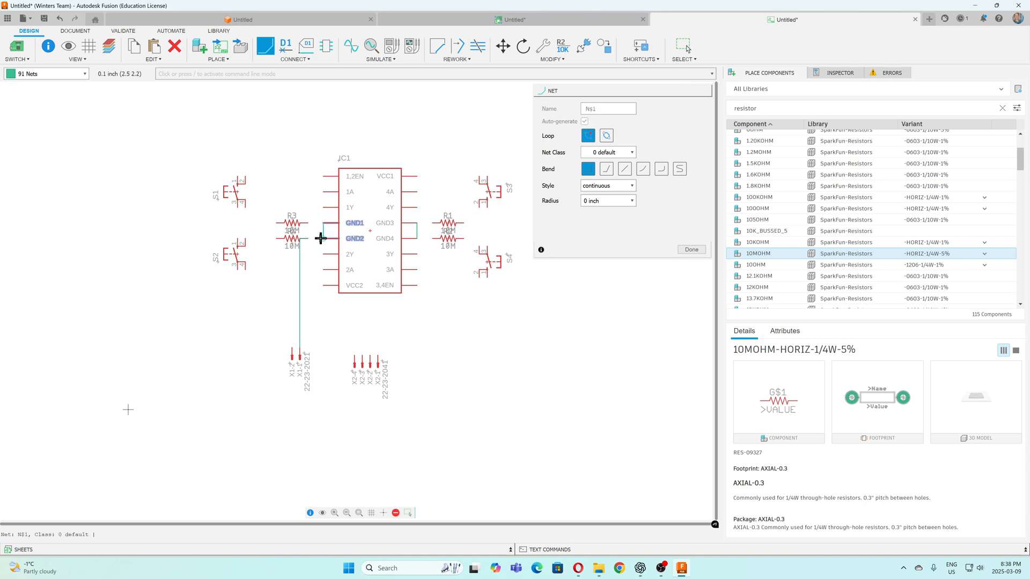
left_click(309, 238)
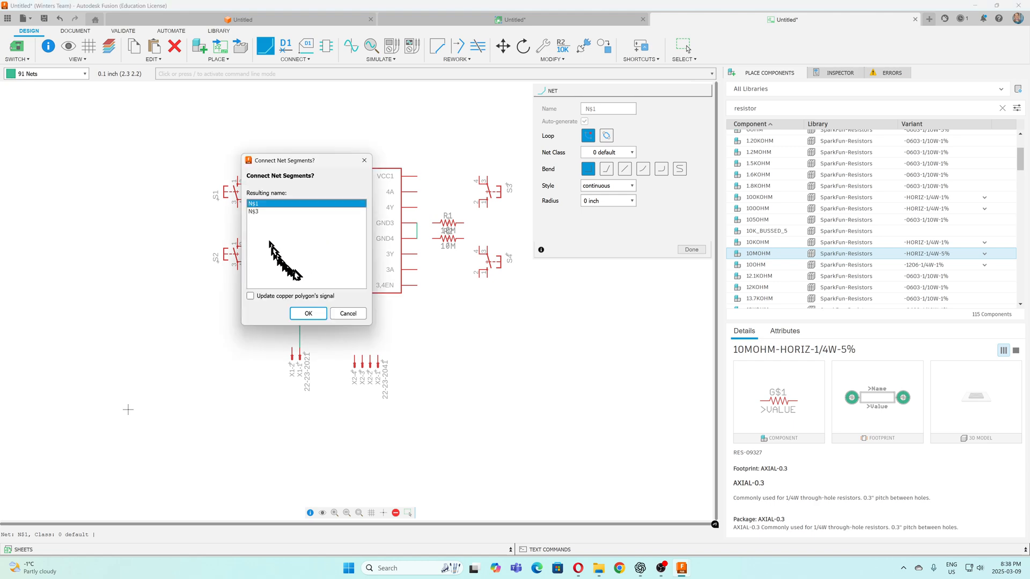
left_click(304, 312)
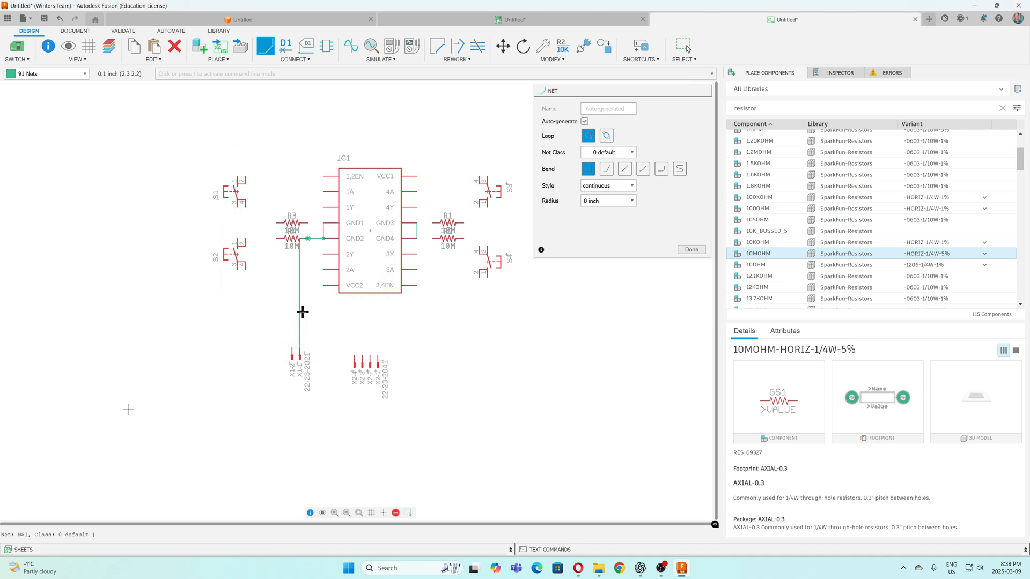
left_click(307, 237)
Wire the remaining resistor connections to ground: R1 to GND3, the resistor below it to GND4, and R3 to GND1
left_click(416, 224)
left_click(430, 223)
left_click(418, 239)
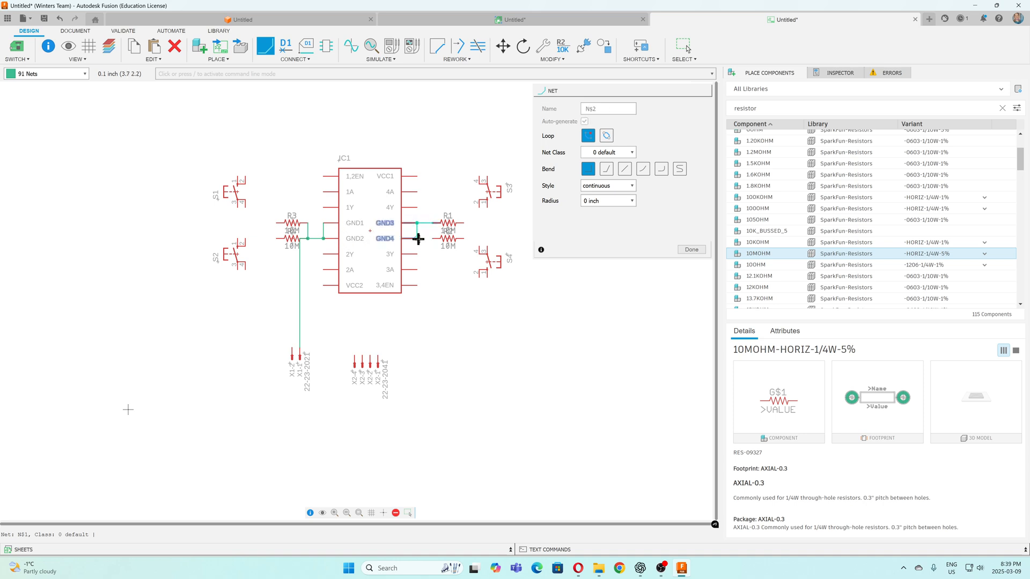
left_click(434, 238)
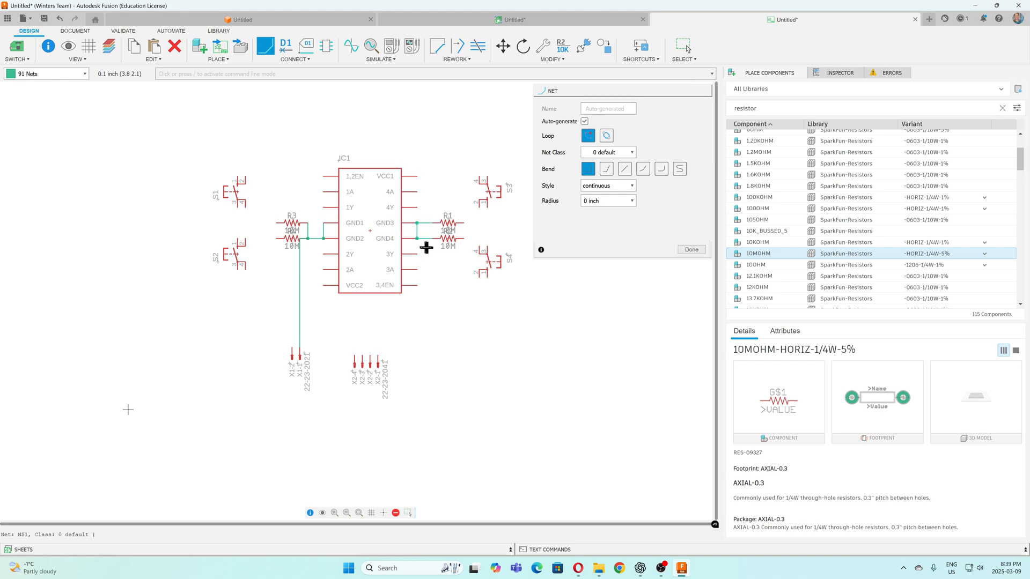
left_click(417, 238)
left_click(309, 223)
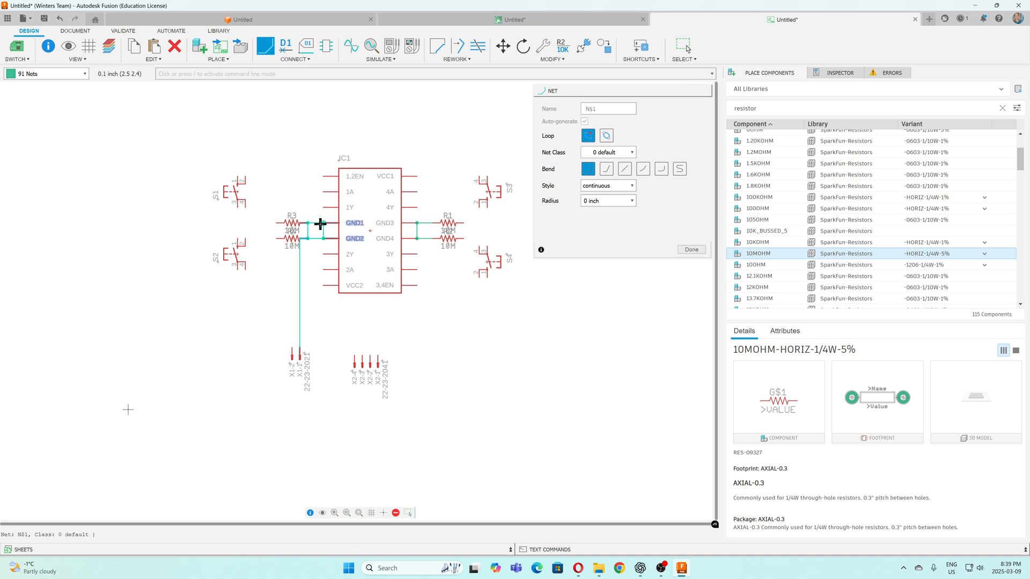
left_click(320, 223)
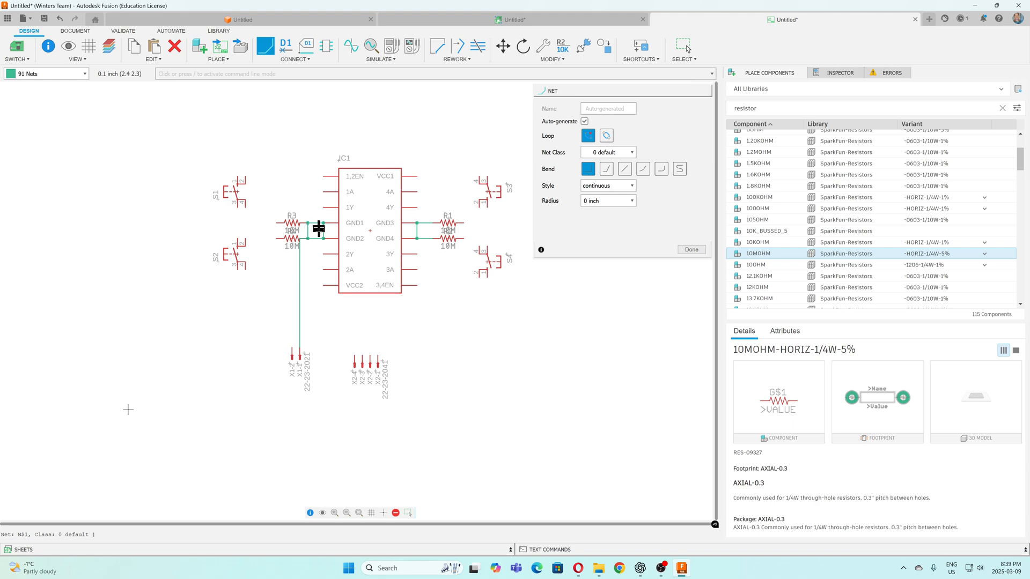
Join the left and right ground nets with a horizontal net across the L293D, merging them as N$1
left_click(324, 231)
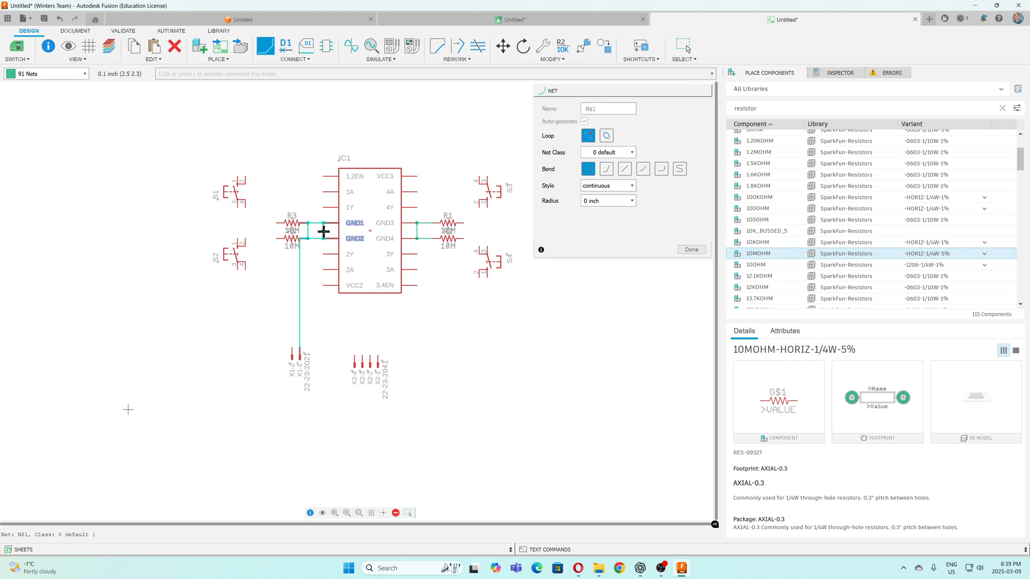
left_click(417, 231)
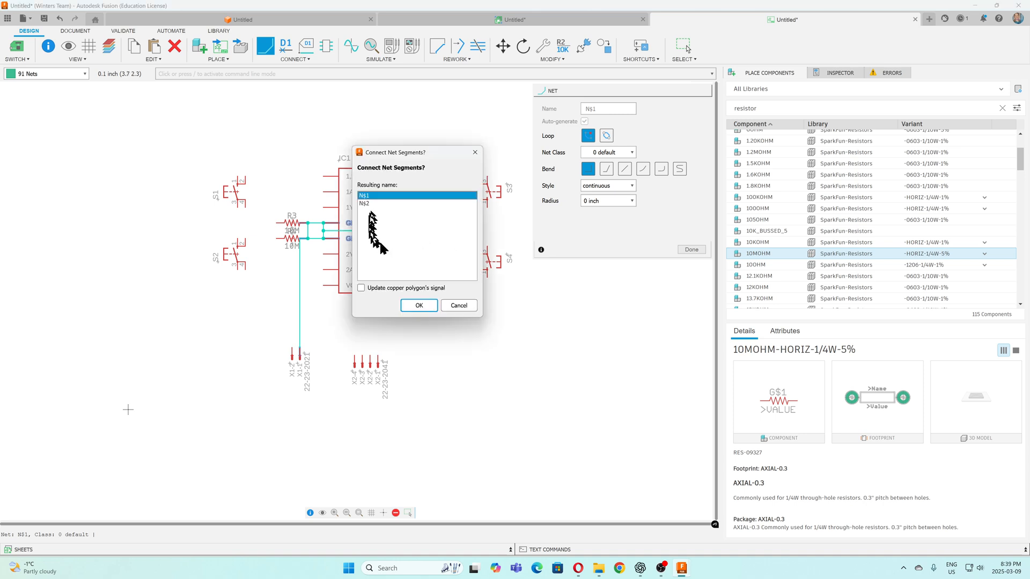
left_click(413, 302)
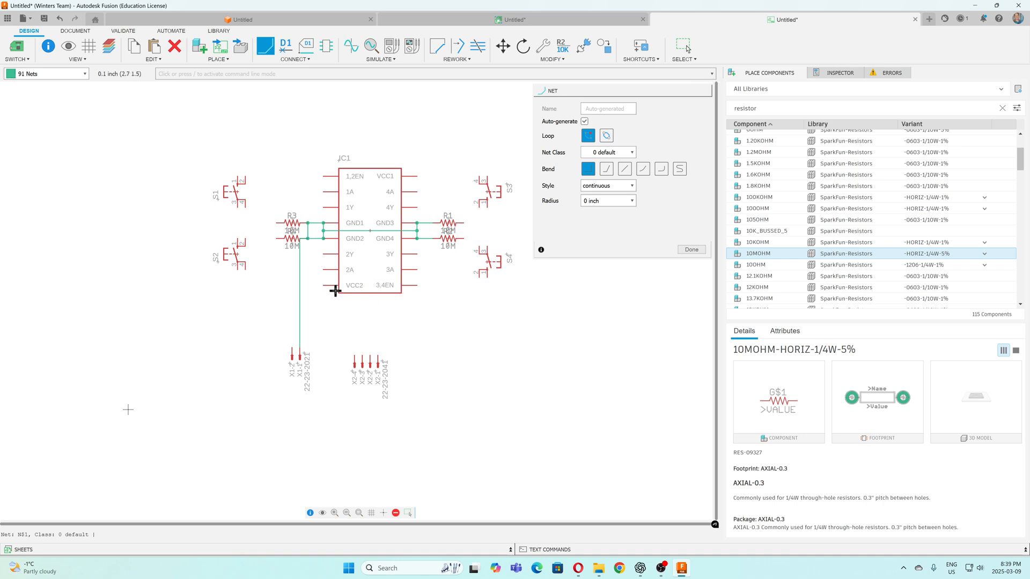
Delete the vertical net segment linking the inner ends of the two left resistors
key("Escape")
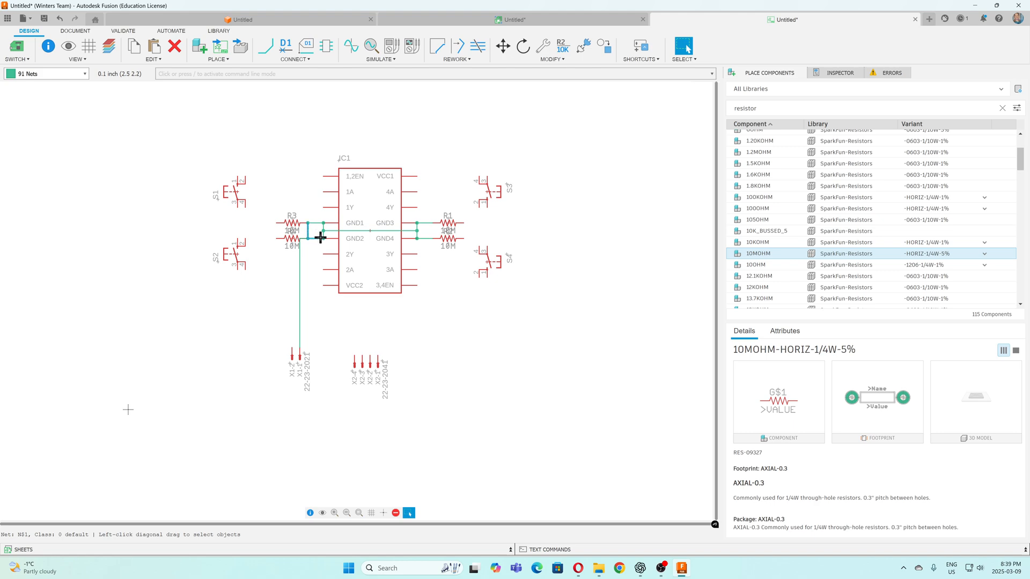
key("Delete")
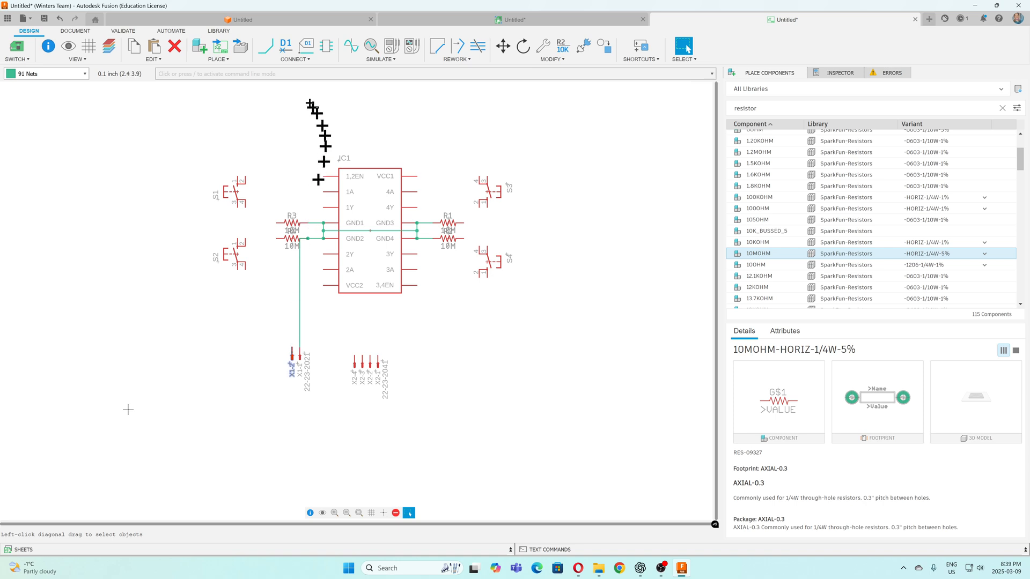
Wire pin 2 of the 2-pin header to VCC2, and extend that net below and up through the chip to VCC1
left_click(265, 46)
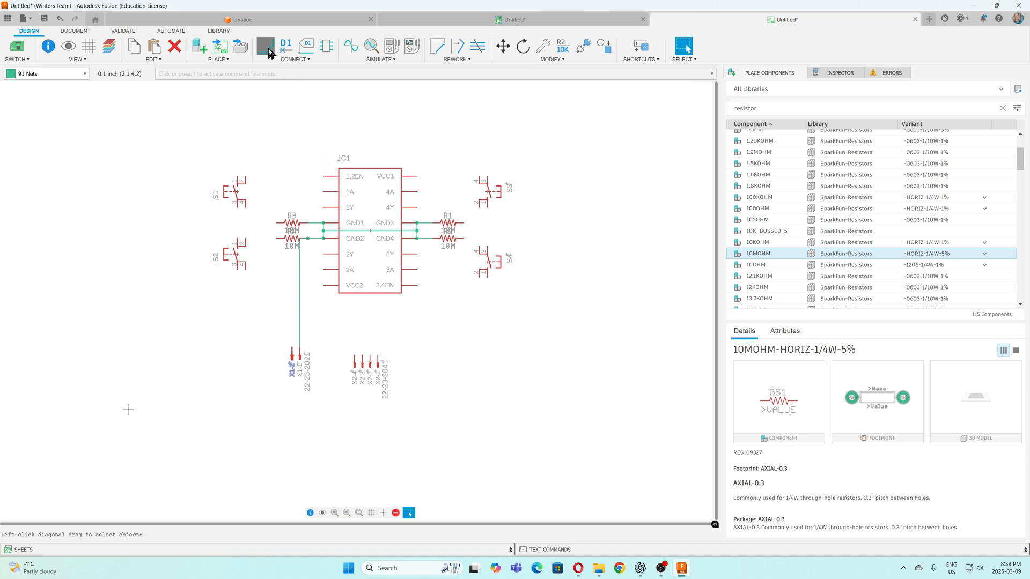
left_click(294, 350)
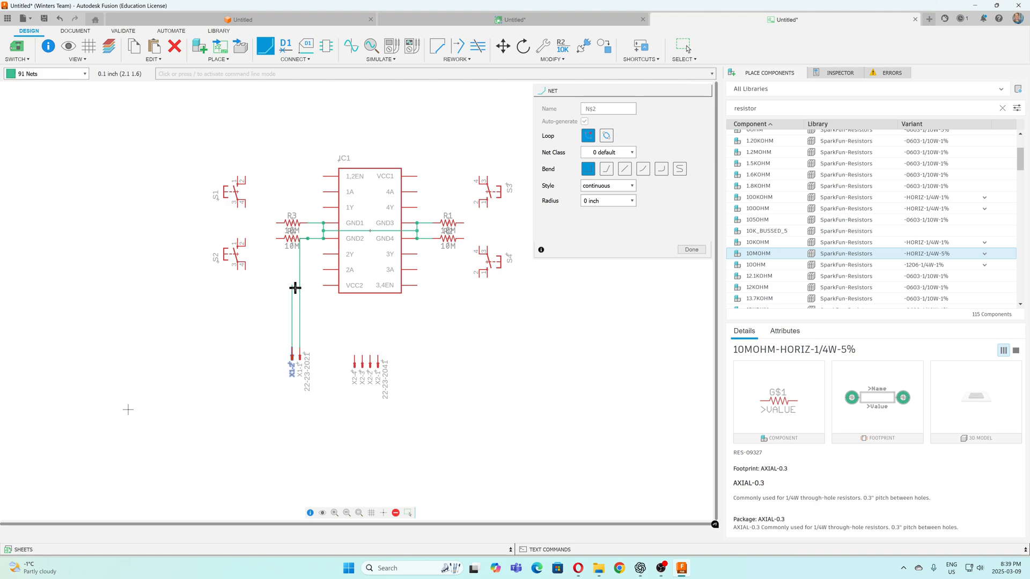
left_click(323, 286)
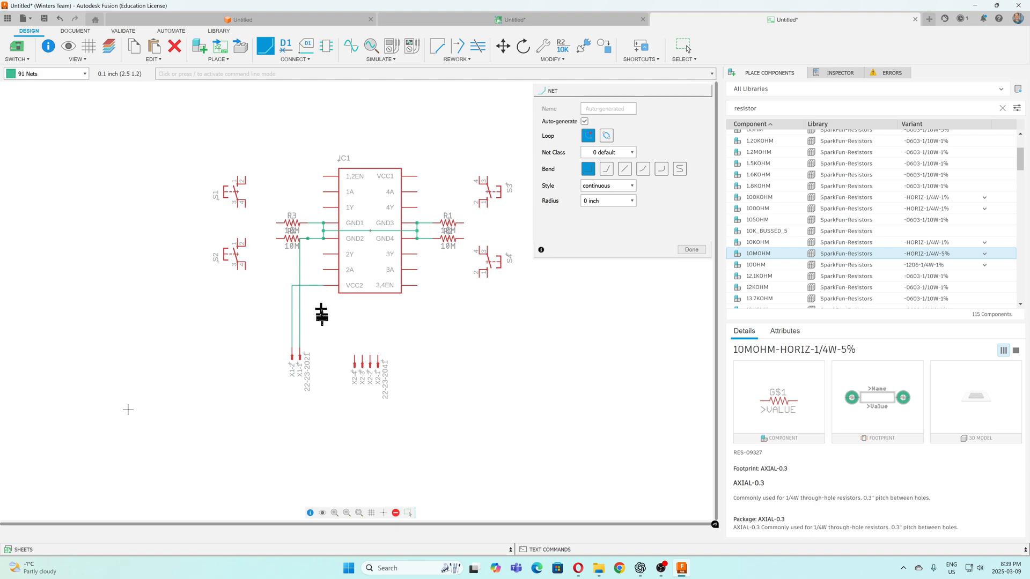
left_click(323, 285)
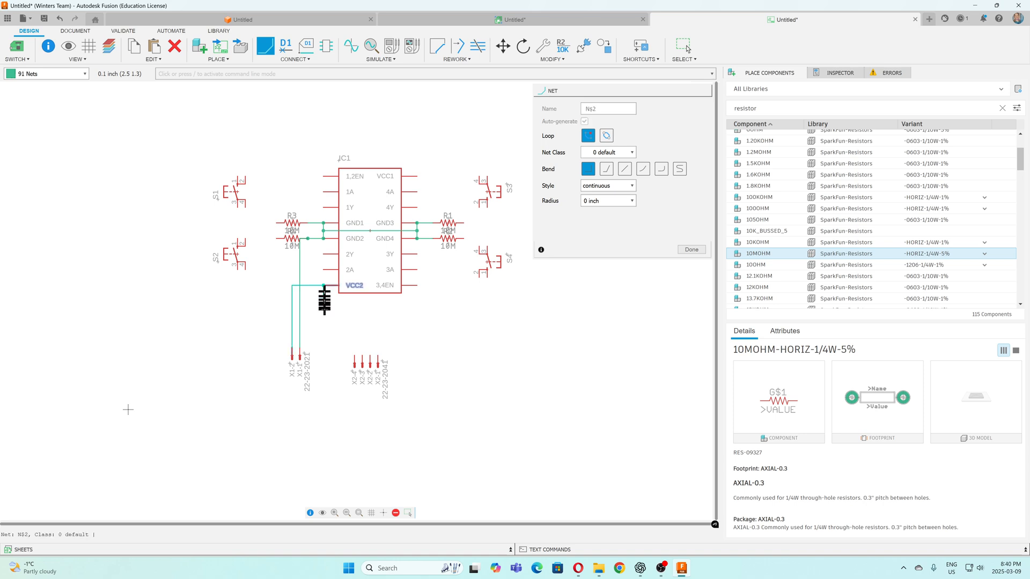
left_click(370, 308)
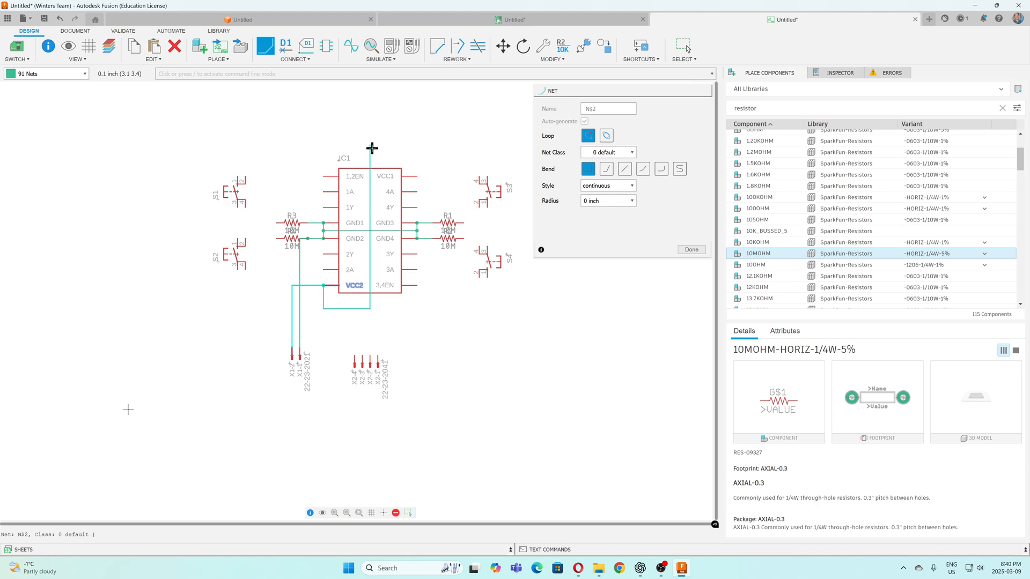
left_click(417, 175)
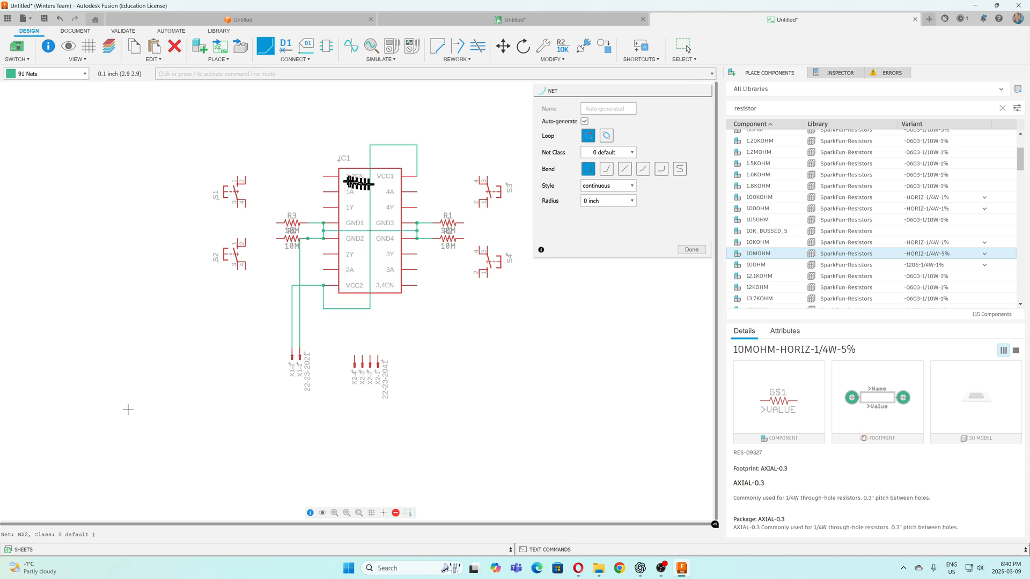
Connect enable pins 1,2EN and 3,4EN to the supply net above and below the chip
left_click(323, 175)
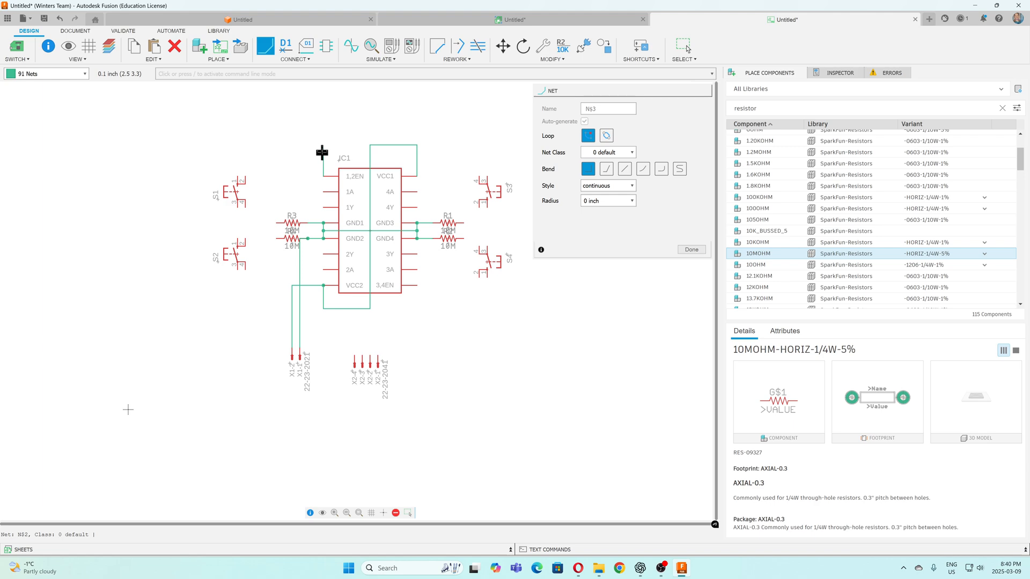
left_click(369, 145)
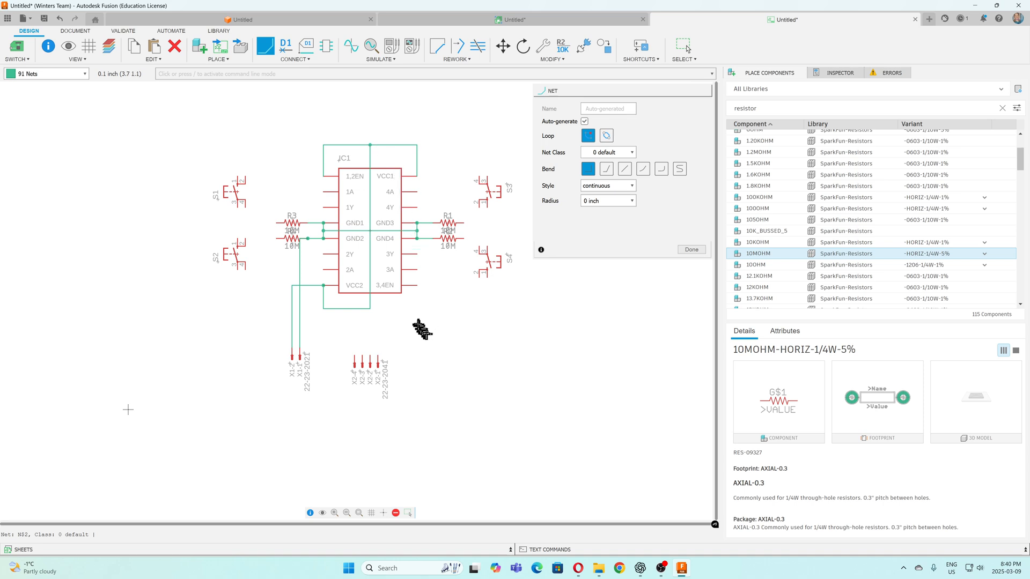
left_click(416, 285)
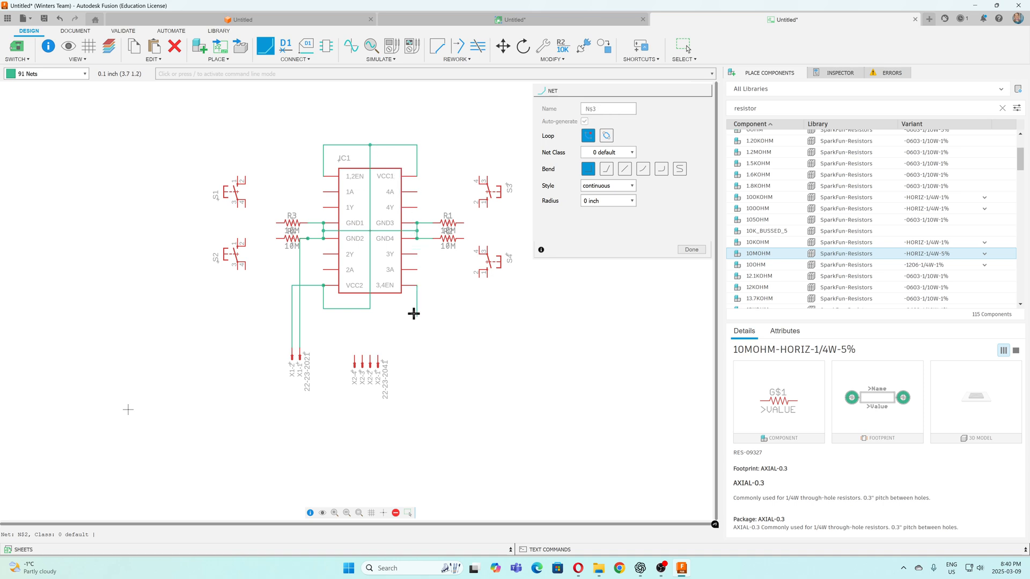
left_click(370, 308)
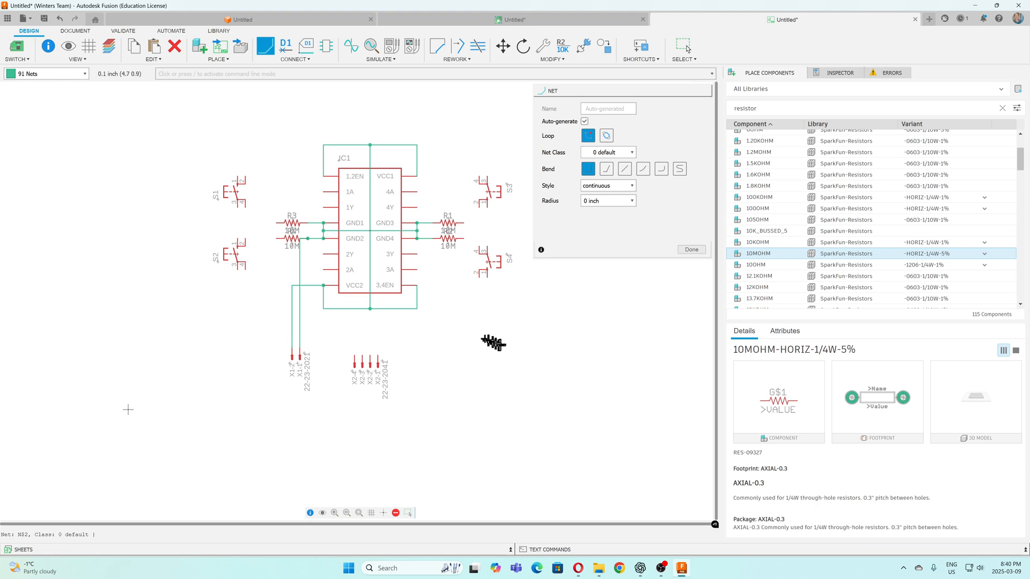
Wire output 1Y to X2-4 and output 2Y to X2-3 on the 4-pin header, routing both nets around the chip's left side
left_click(323, 208)
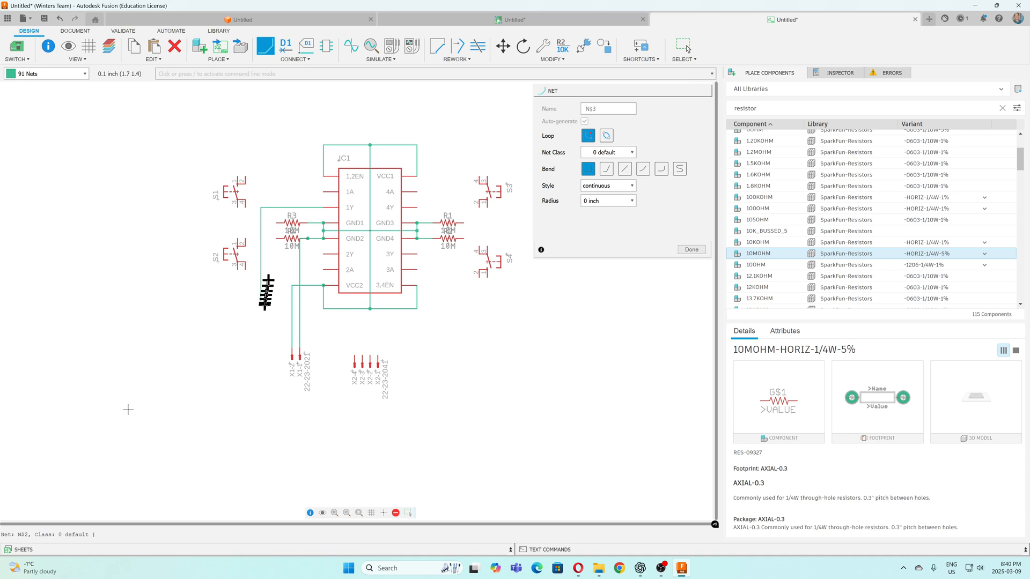
left_click(265, 333)
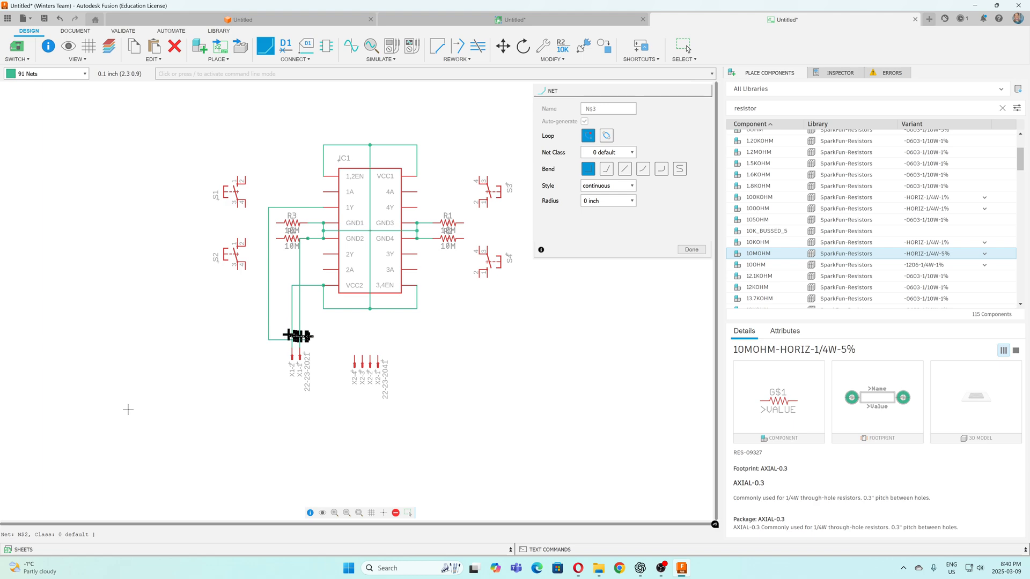
left_click(354, 354)
left_click(362, 347)
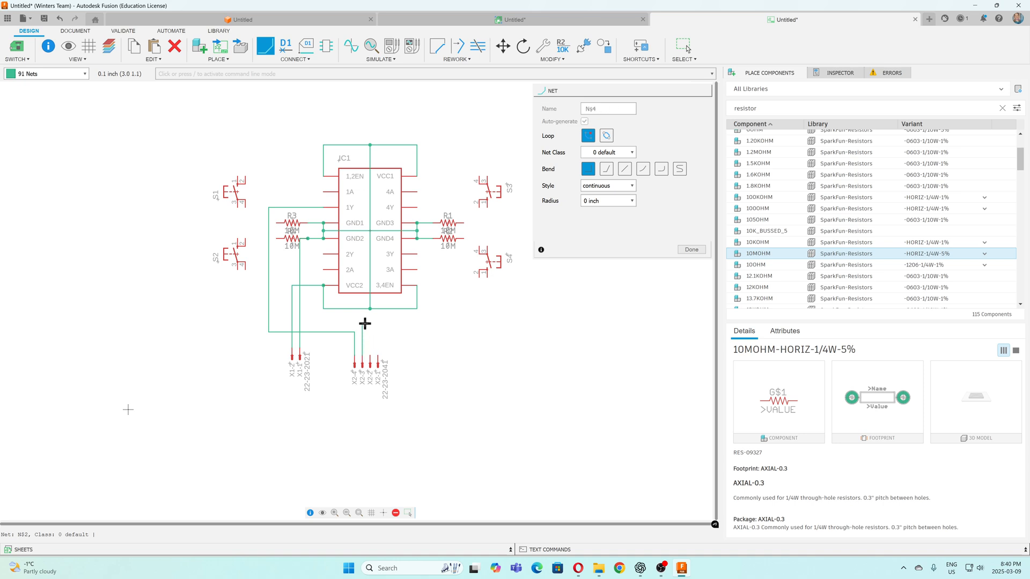
left_click(275, 323)
left_click(322, 254)
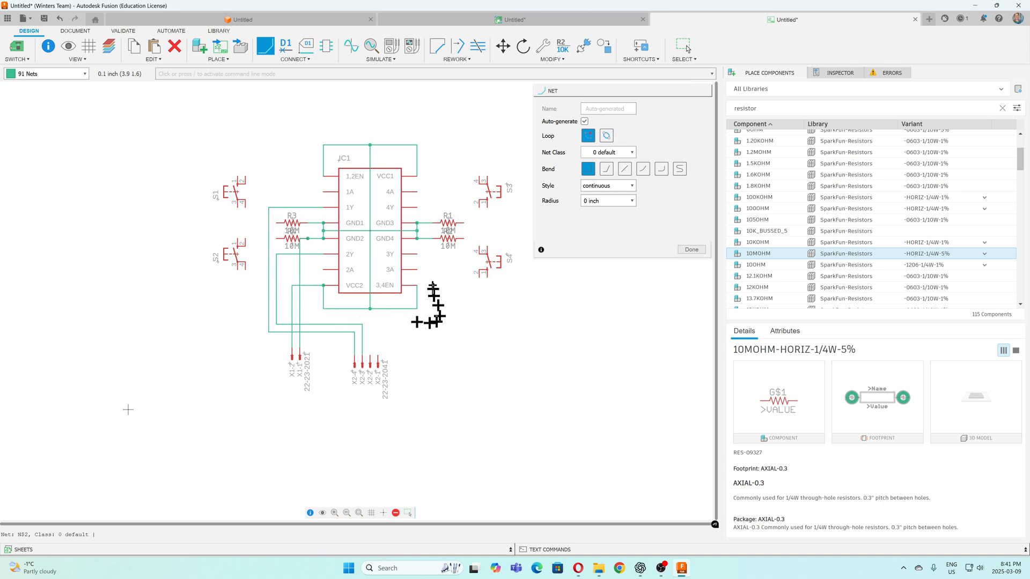
Wire output 4Y to X2-1 and output 3Y to X2-2 on the 4-pin header
left_click(418, 208)
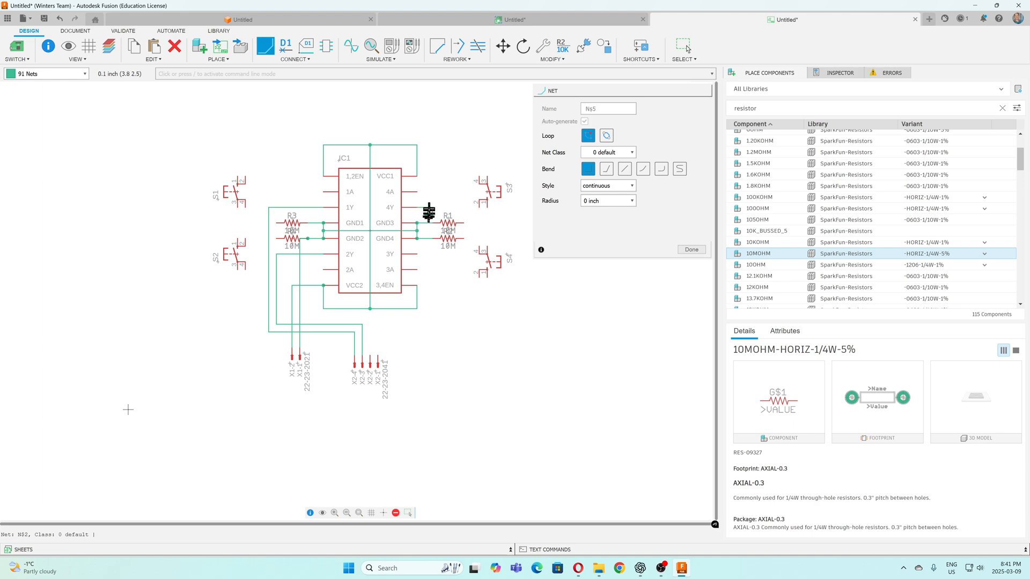
left_click(432, 340)
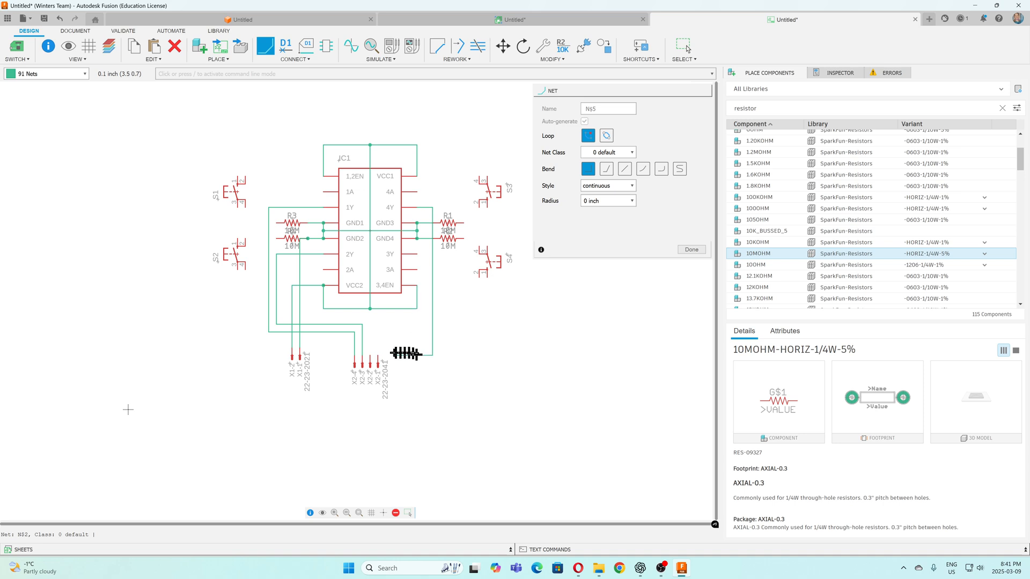
left_click(378, 354)
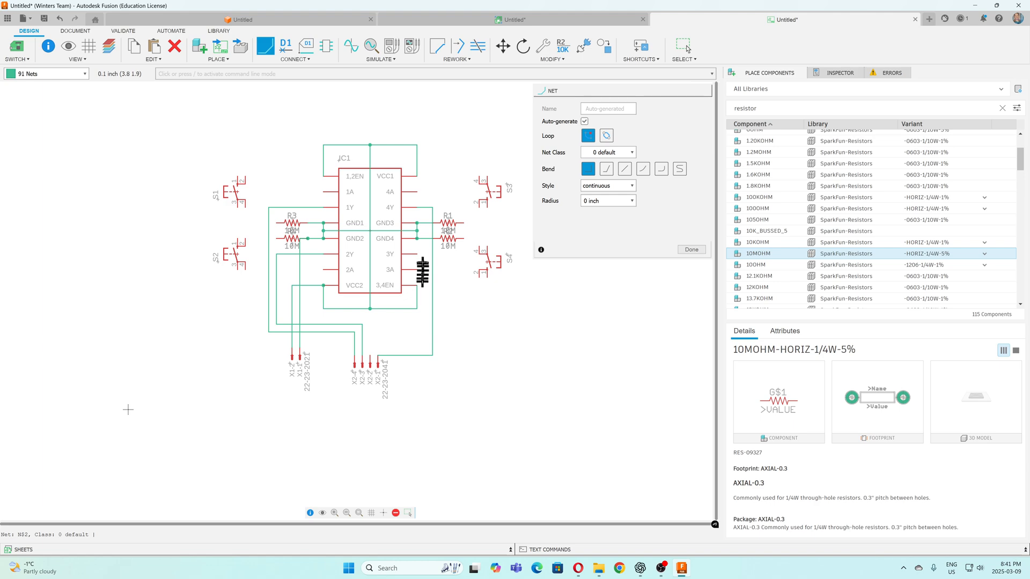
left_click(416, 255)
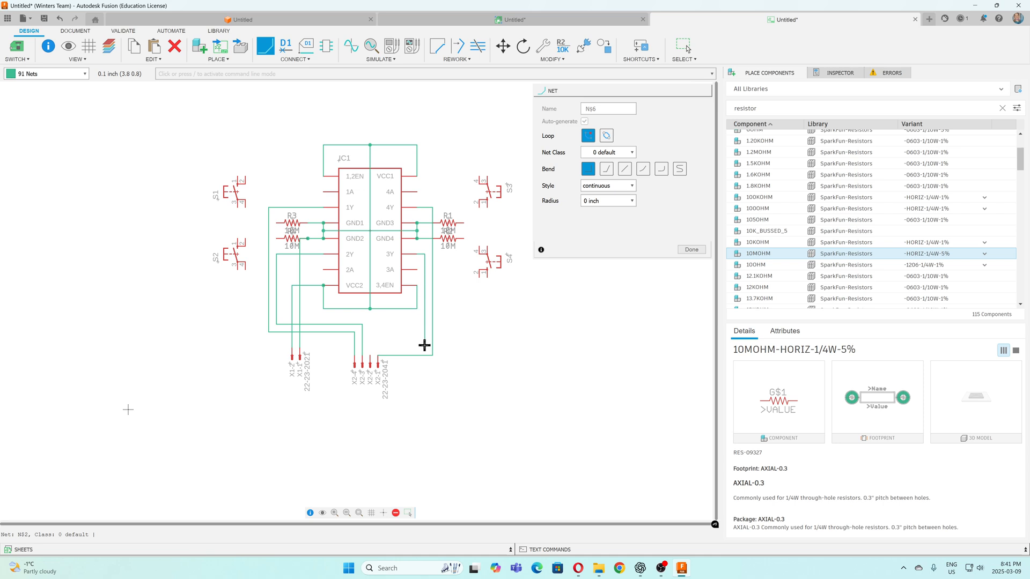
left_click(369, 354)
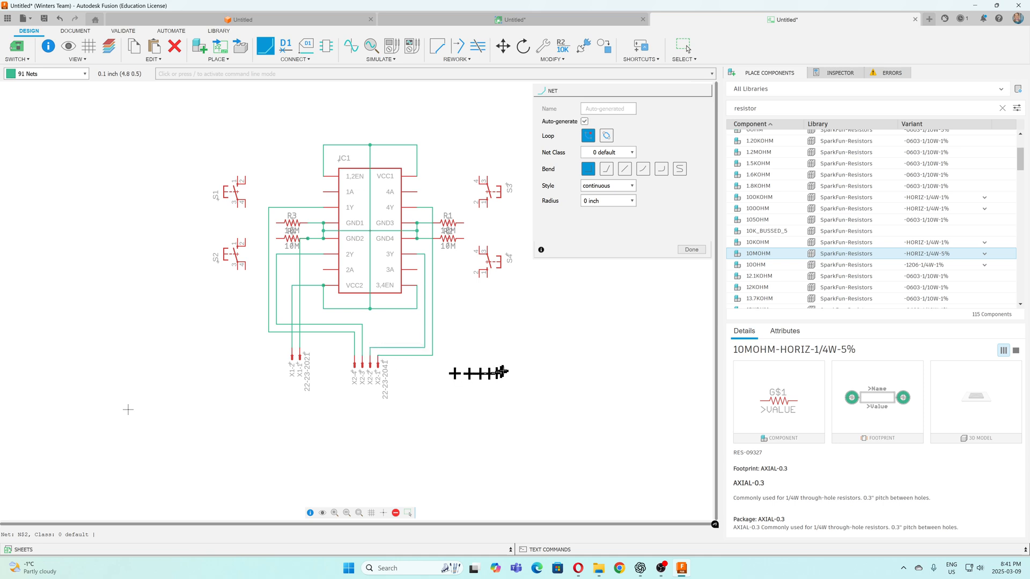
key("Escape")
key("Escape")
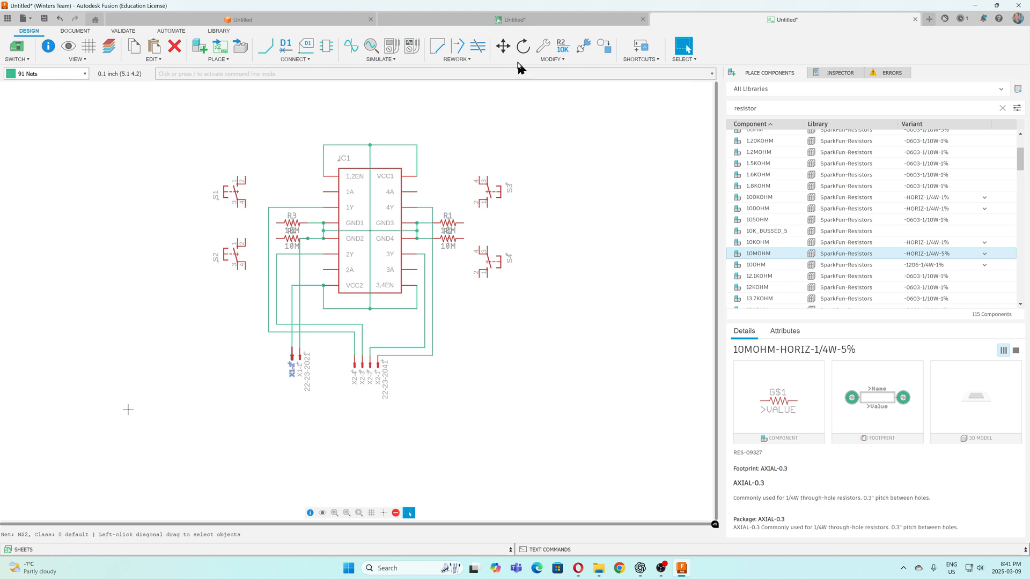
Move switches S3 and S1 down and S4 up so their pins line up with the resistor rows
left_click(503, 47)
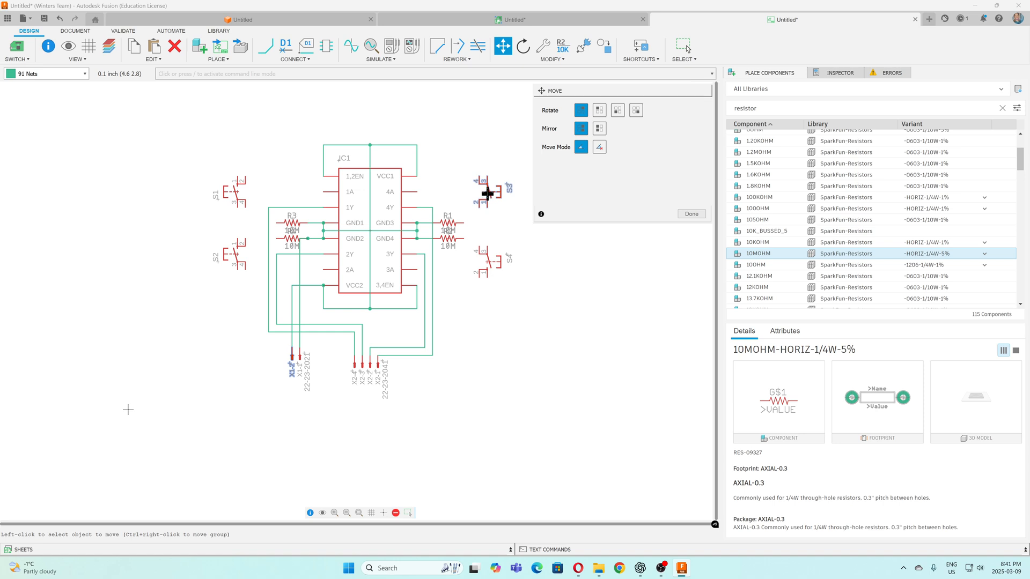
left_click(487, 193)
left_click(486, 208)
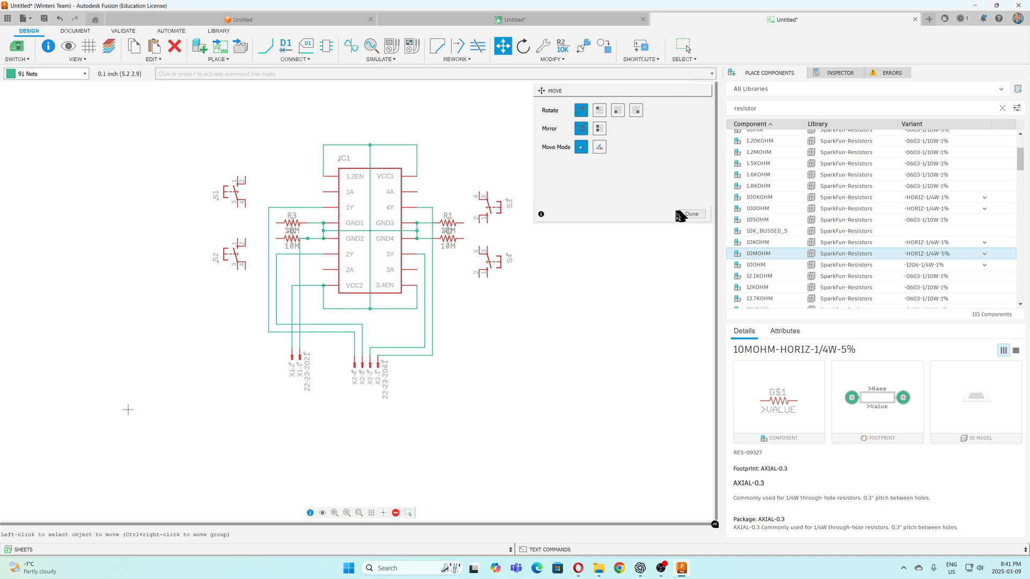
left_click(481, 258)
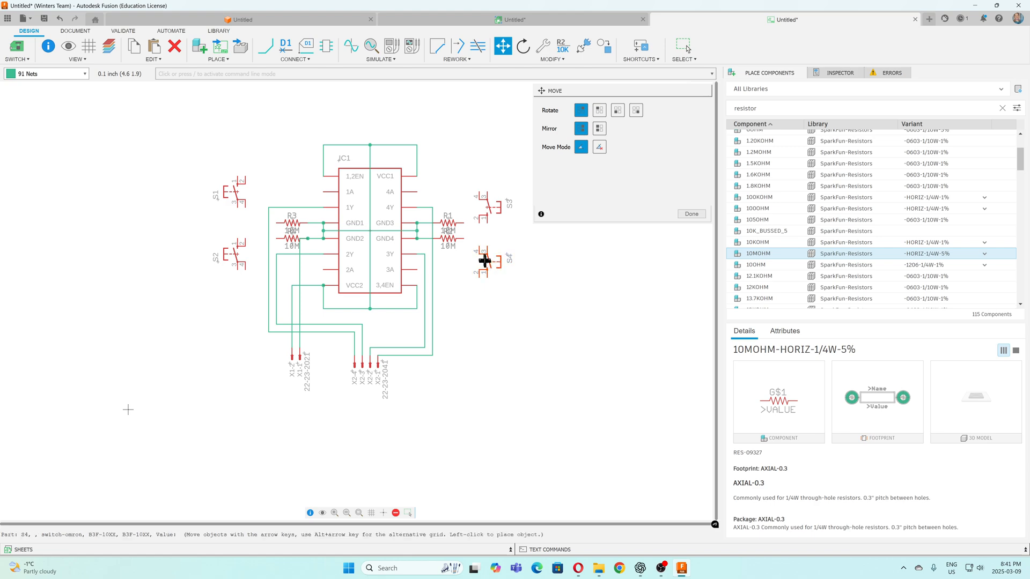
left_click(486, 249)
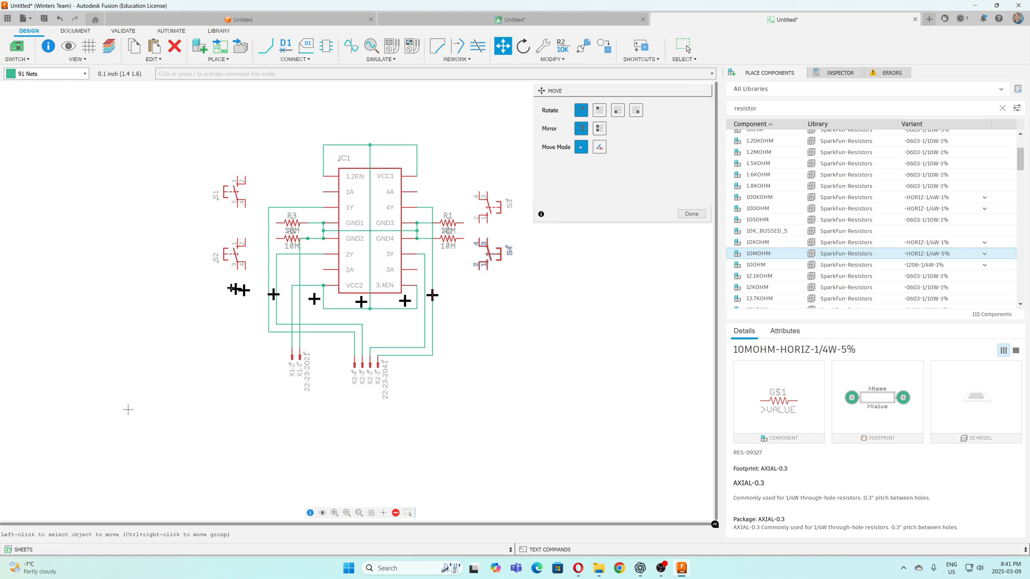
left_click(236, 255)
left_click(235, 255)
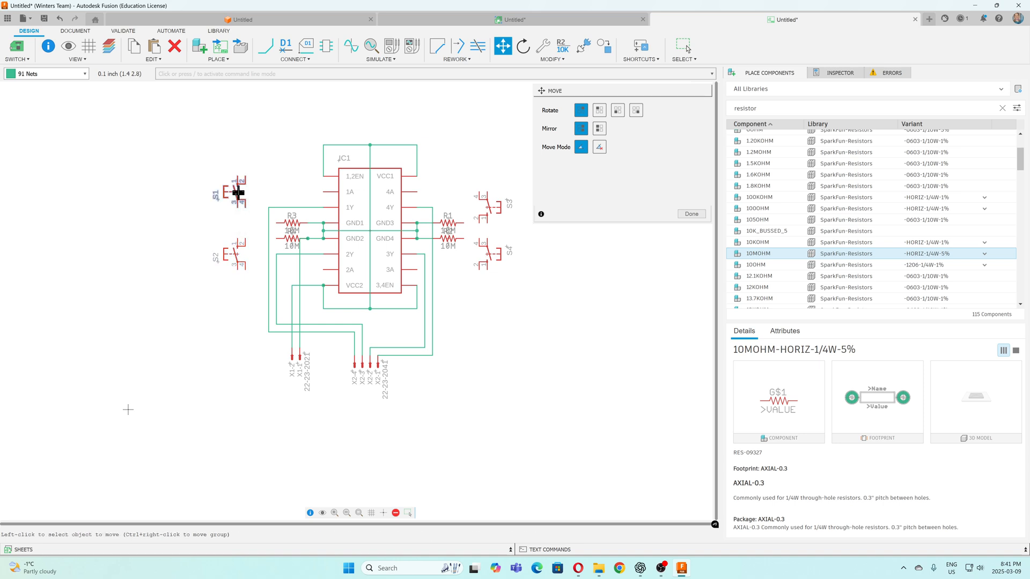
left_click(237, 197)
left_click(237, 204)
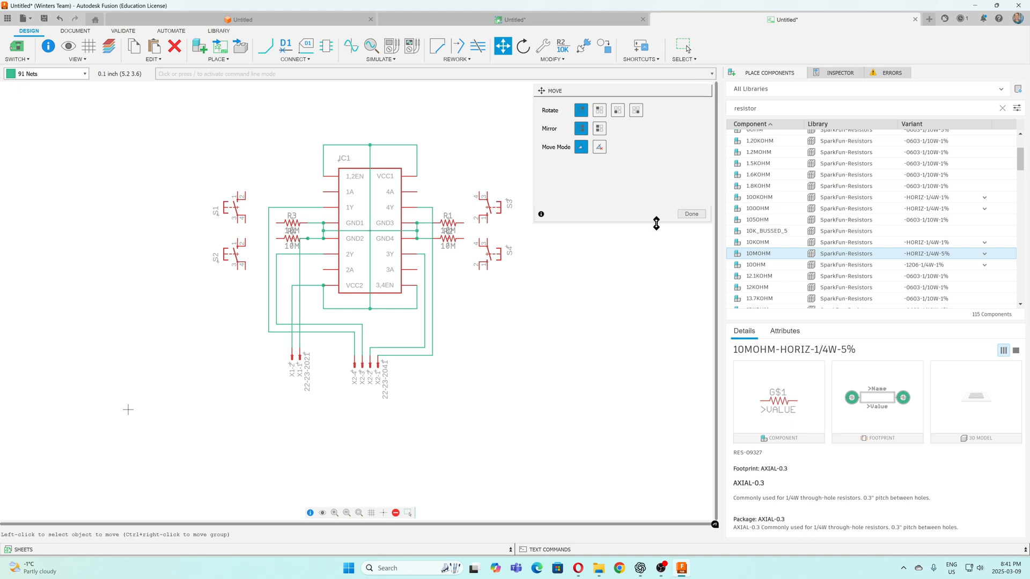
key("Escape")
Wire S1 pin 4 to R3's outer end and S2 pin 2 to the outer end of the resistor below it
left_click(263, 54)
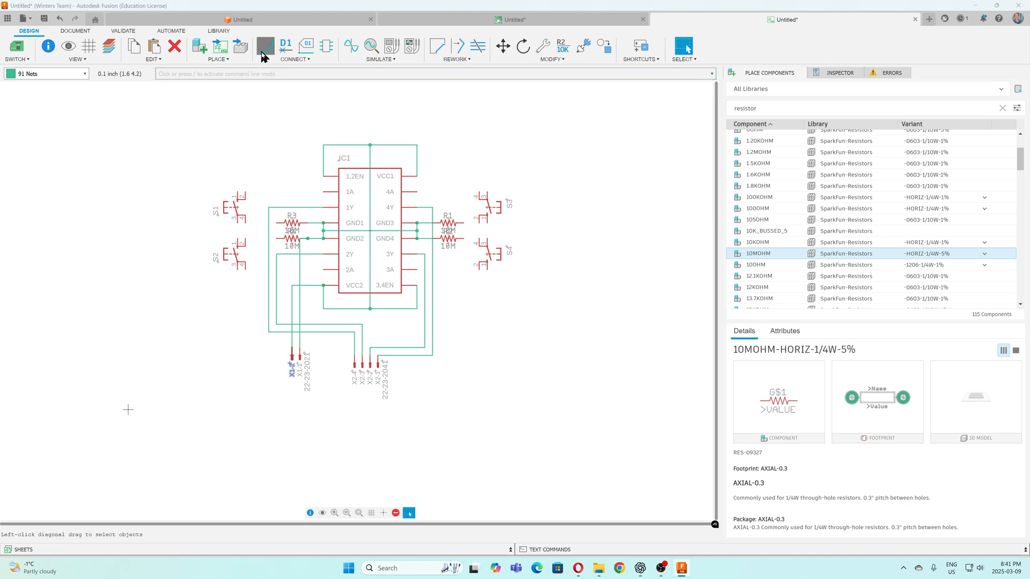
left_click(247, 223)
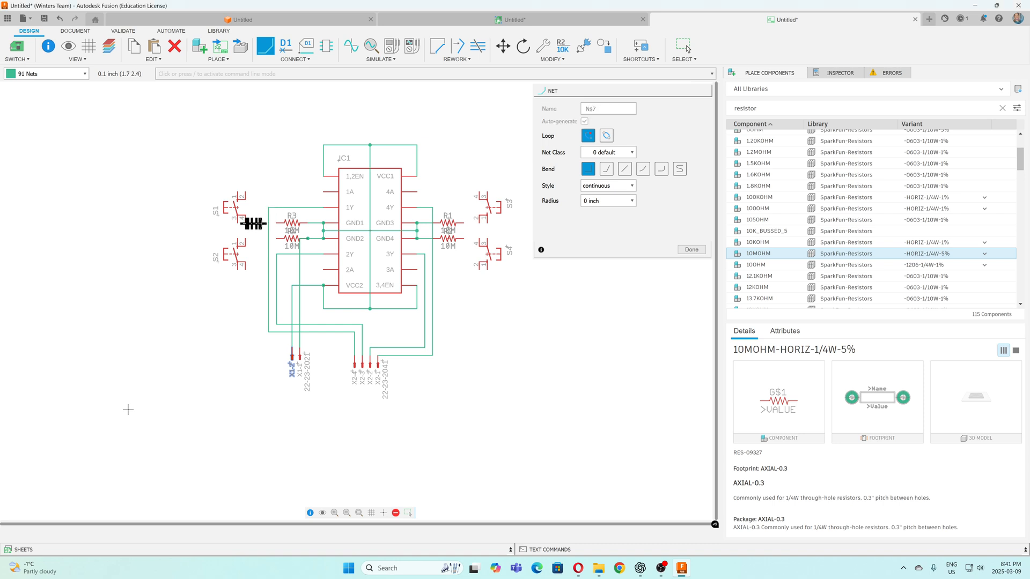
left_click(279, 223)
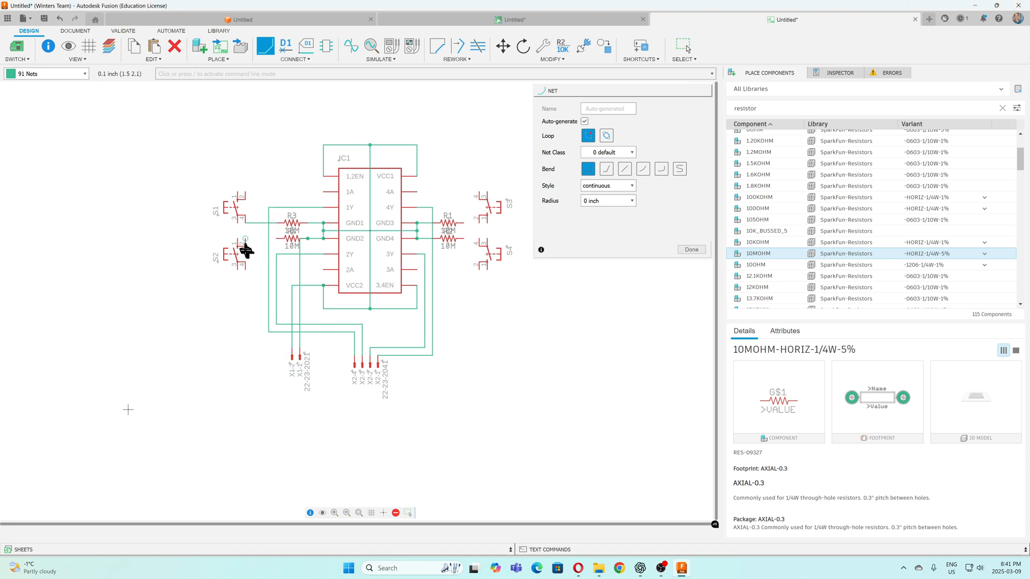
left_click(245, 239)
left_click(280, 238)
Wire S1 pin 3 to input 1A and S1 pin 1 to the supply net above the chip
left_click(236, 224)
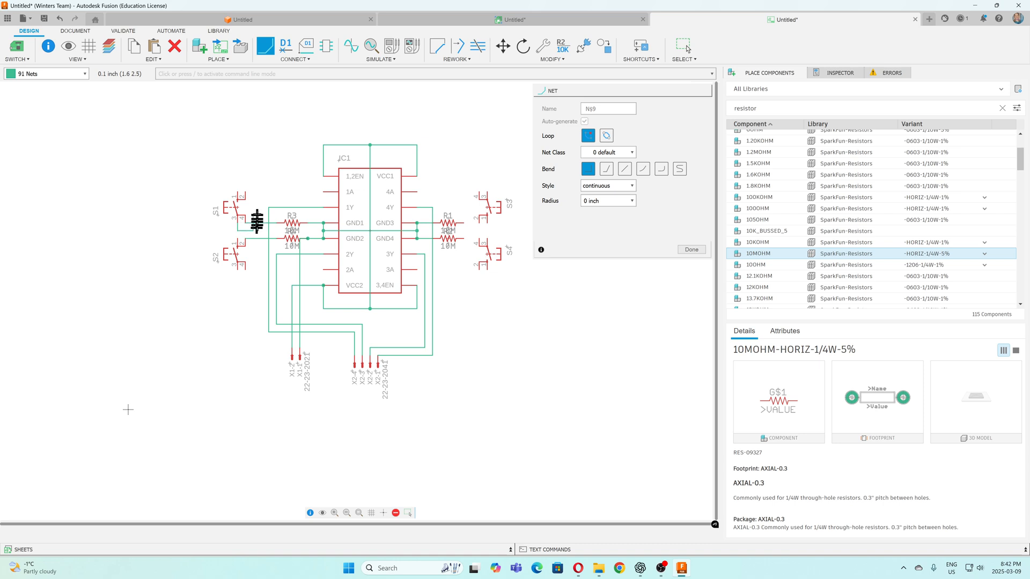
left_click(323, 192)
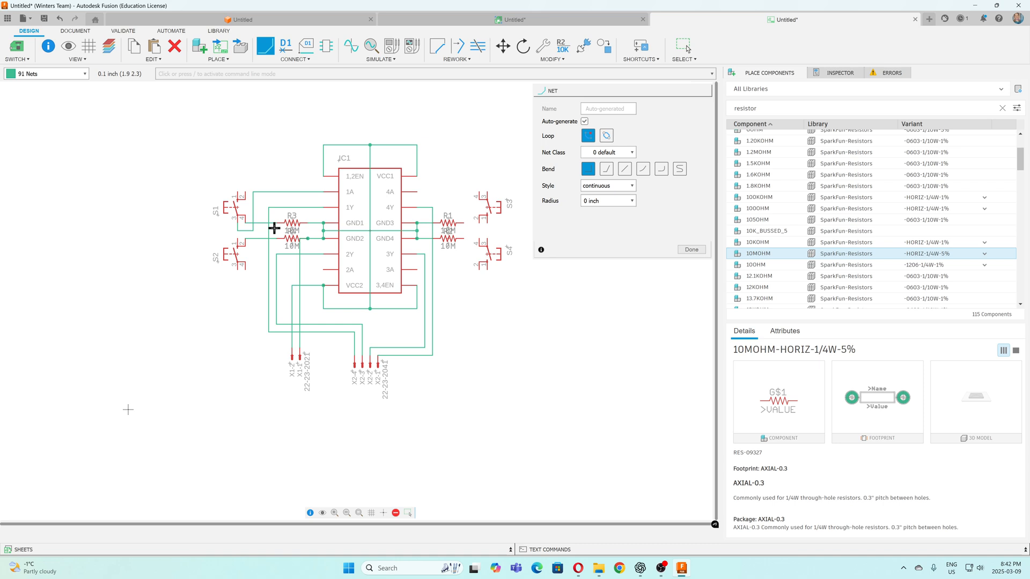
left_click(238, 193)
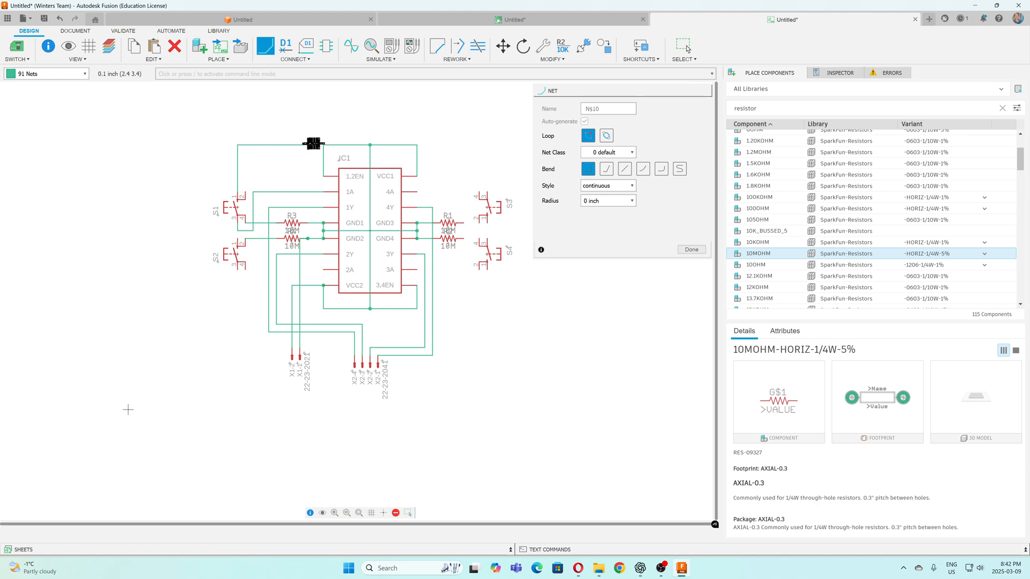
left_click(324, 145)
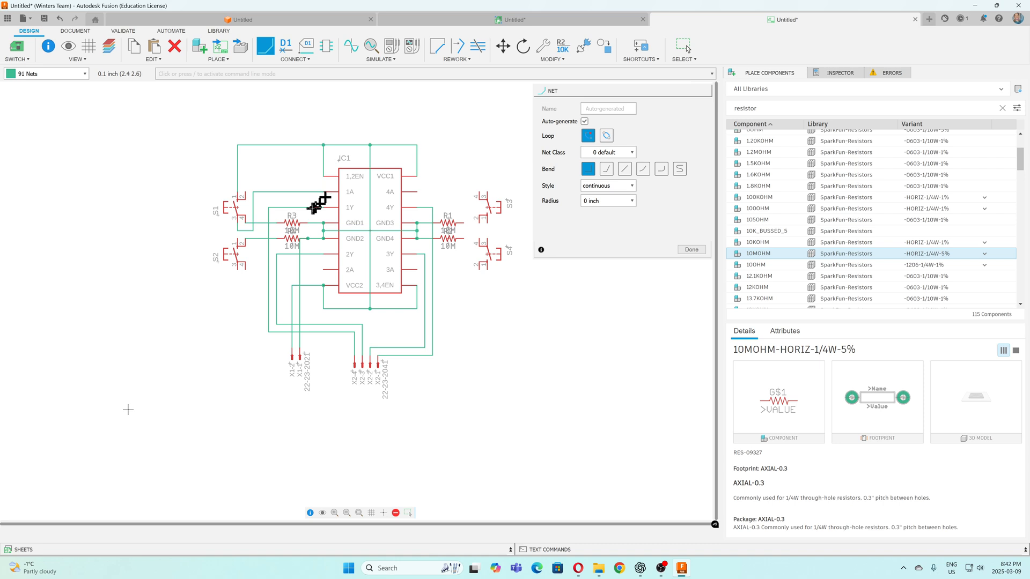
Wire S3 pin 3 to the supply net above the chip and S3 pin 2 to R1's outer end
left_click(489, 190)
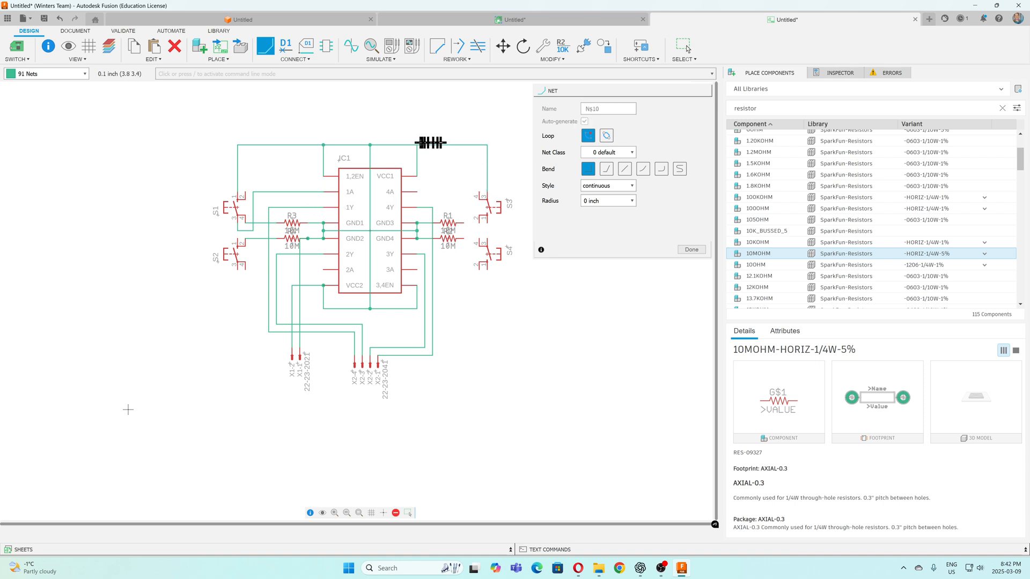
left_click(417, 144)
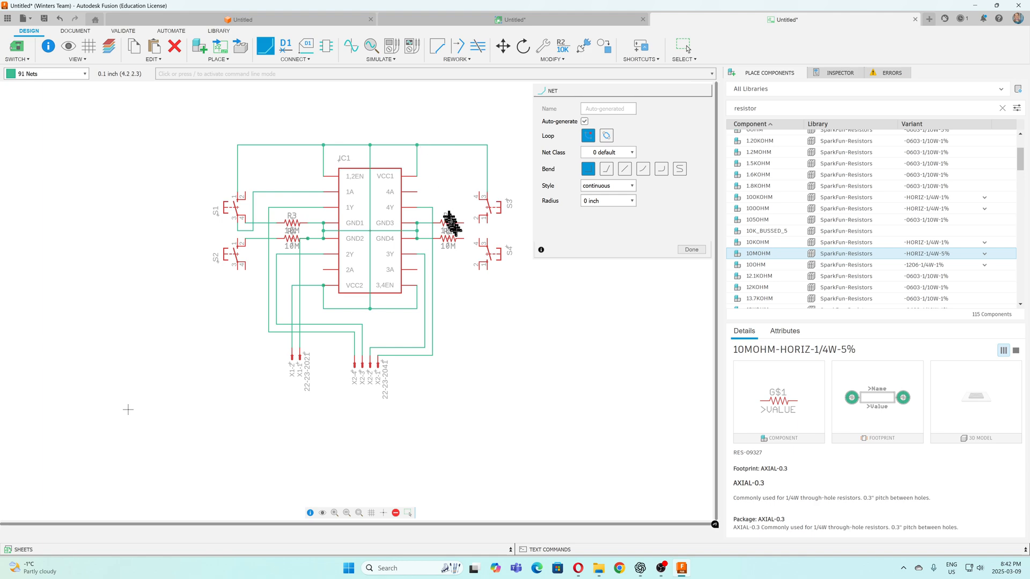
left_click(480, 222)
left_click(464, 222)
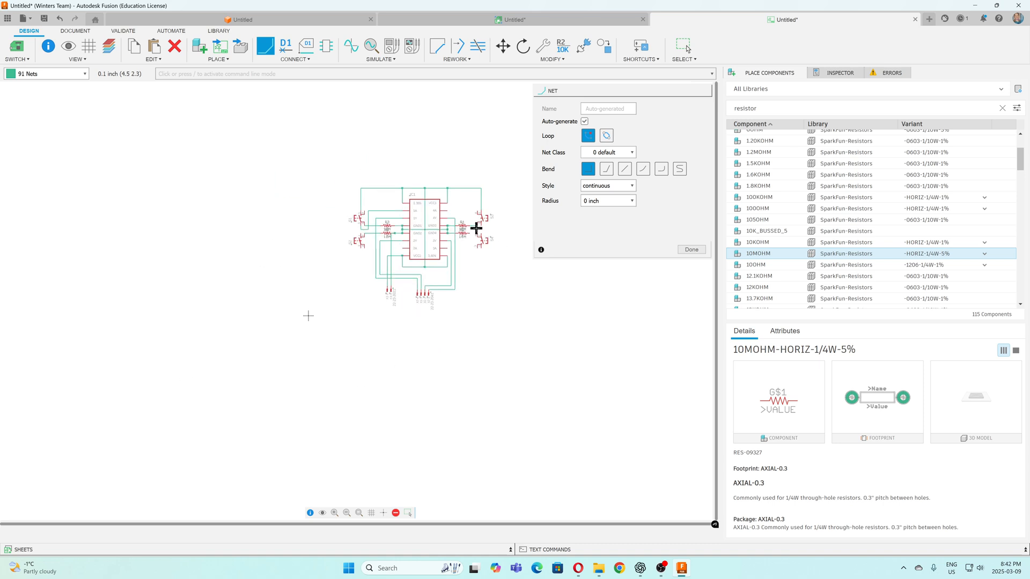
Wire the node between R1 and S3 pin 2 to the chip's input 4A
scroll(478, 224, "up", 3)
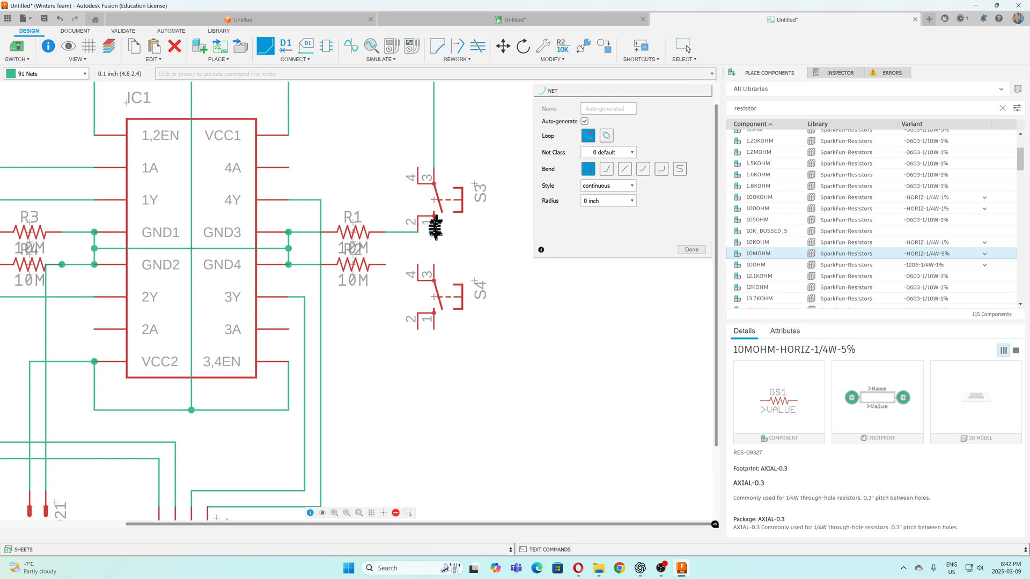
left_click(385, 232)
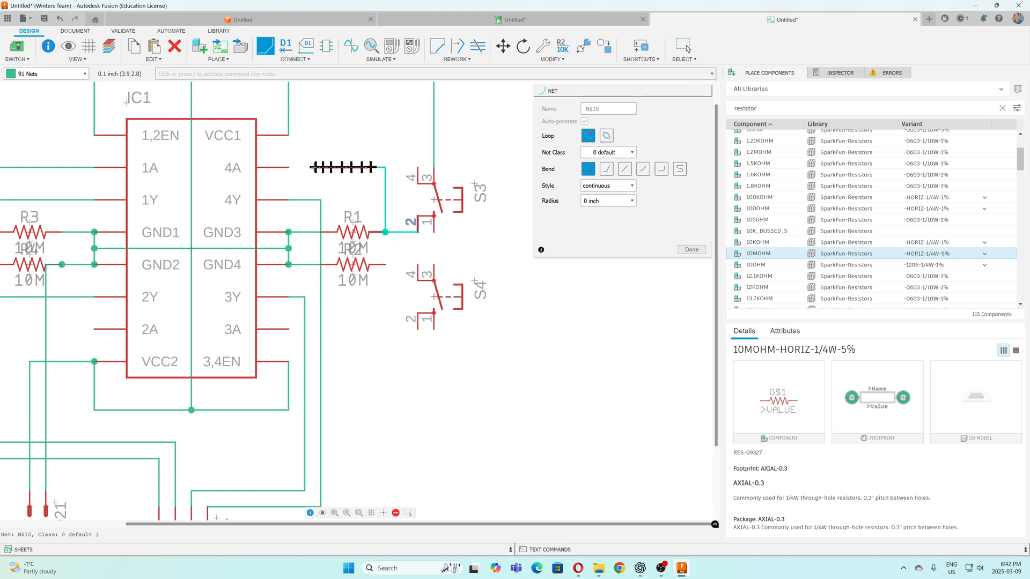
left_click(289, 168)
scroll(402, 184, "up", 3)
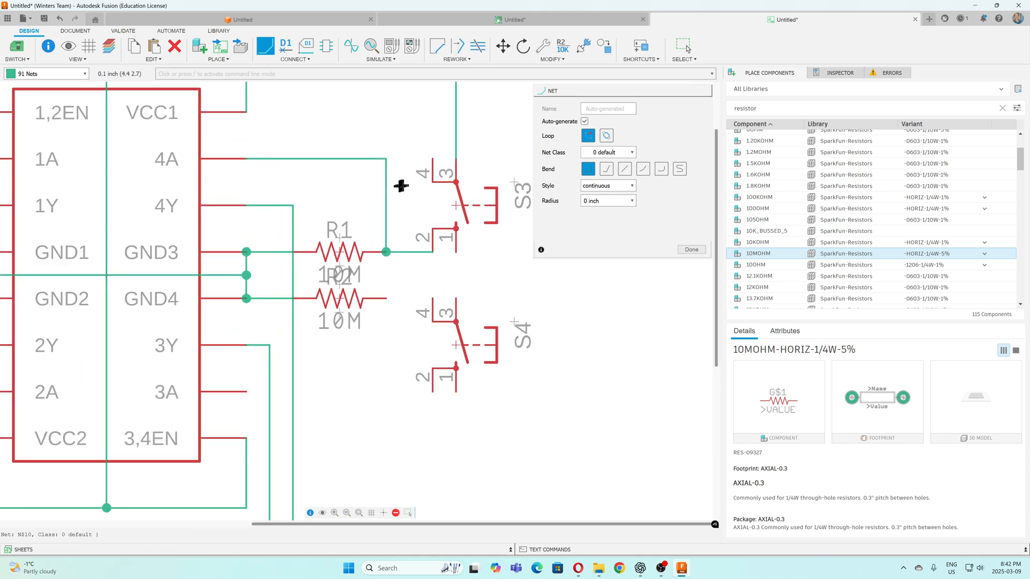
scroll(426, 172, "down", 5)
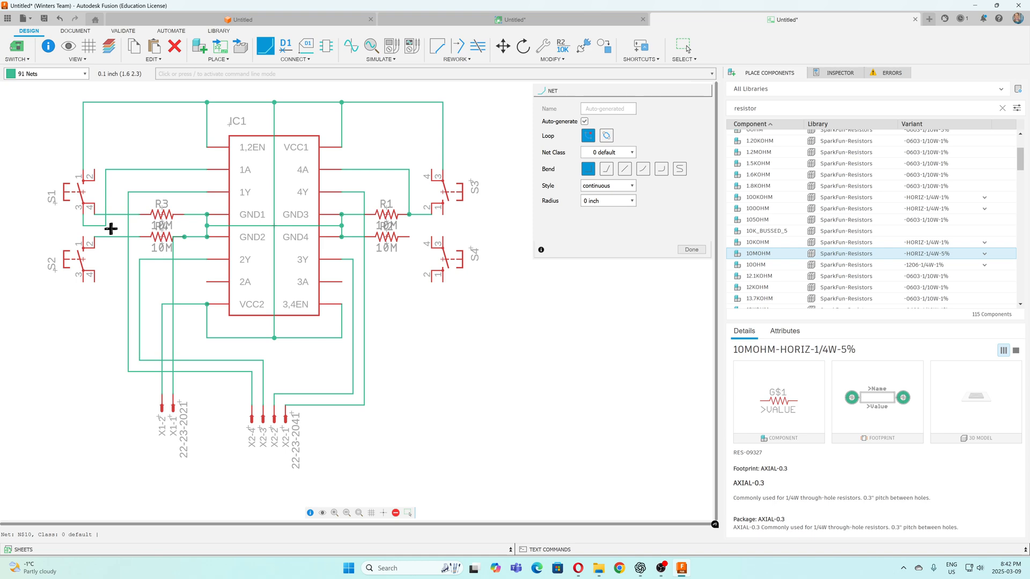
Delete the wire from input 1A to S1 pin 3 and wire 1A to R3's outer end instead
key("Escape")
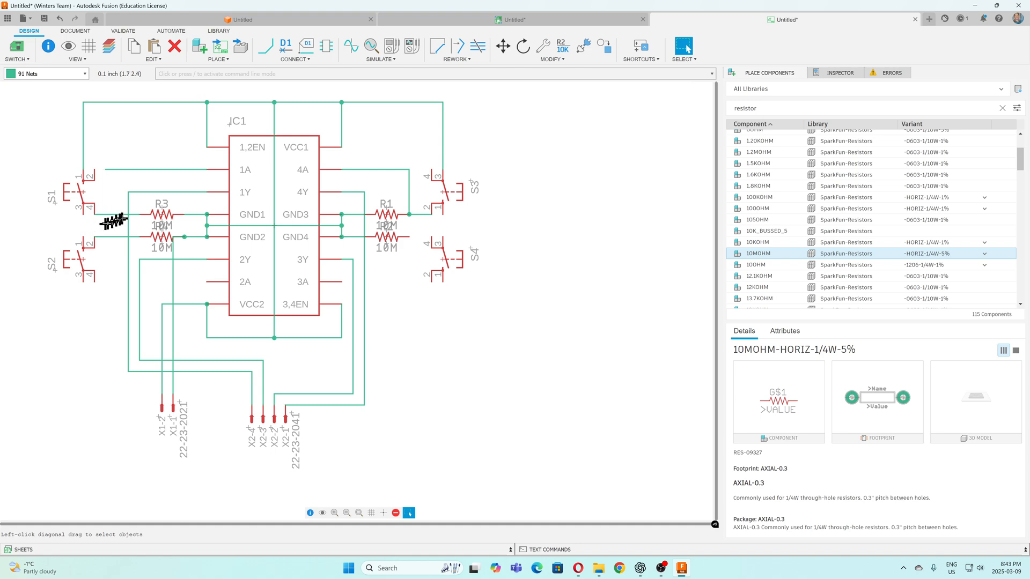
key("Delete")
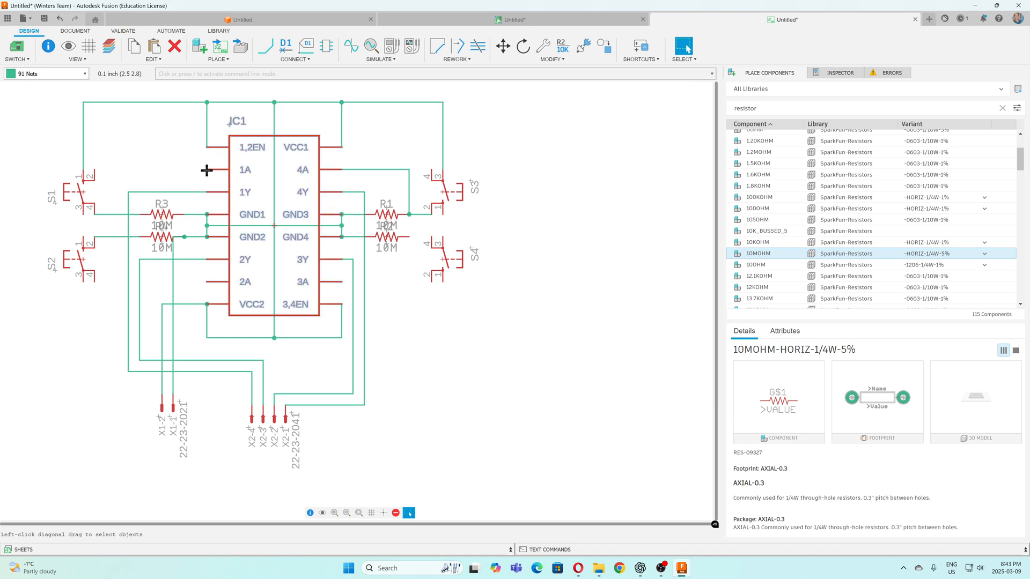
left_click(265, 47)
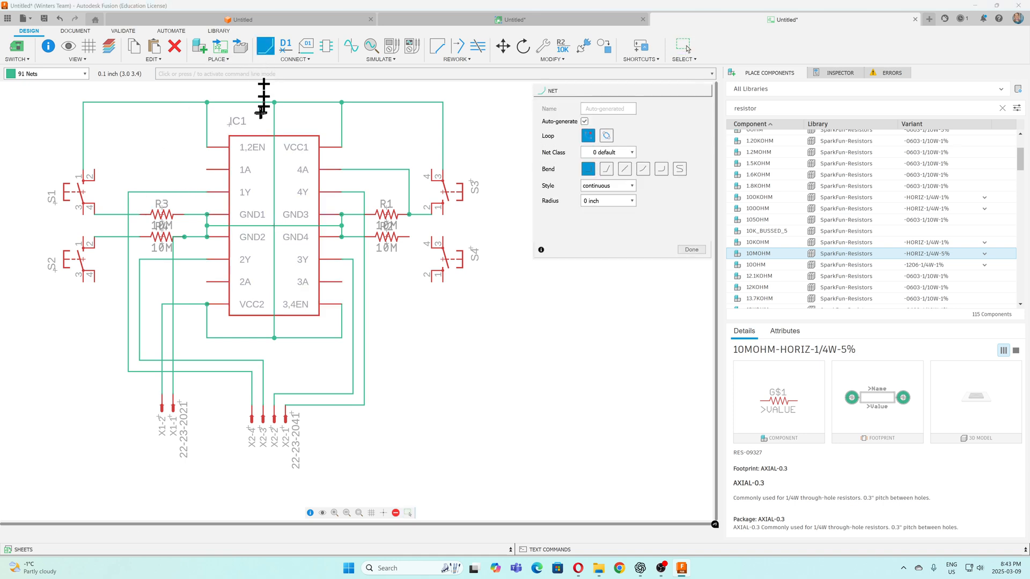
left_click(209, 169)
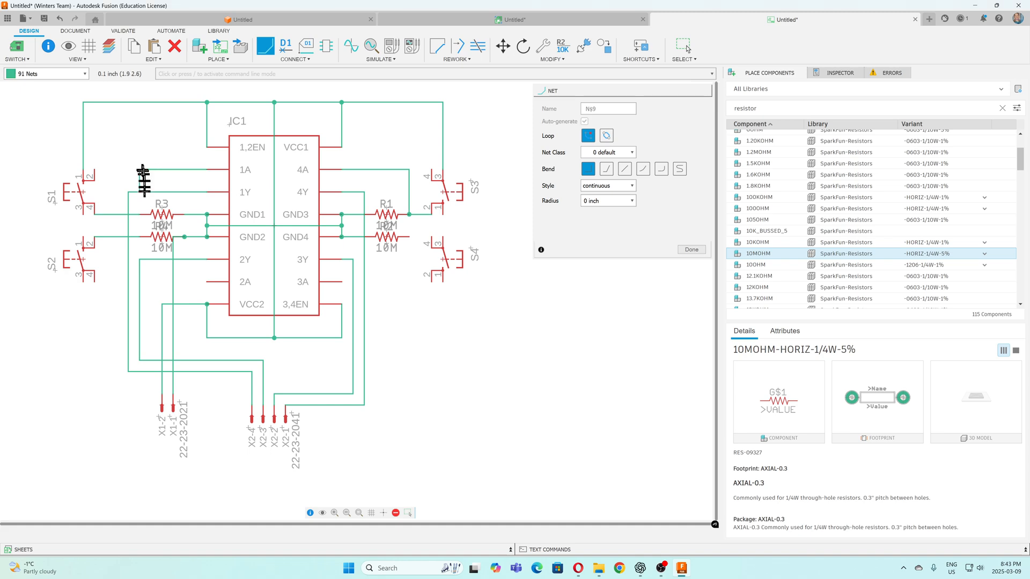
left_click(140, 215)
key("Escape")
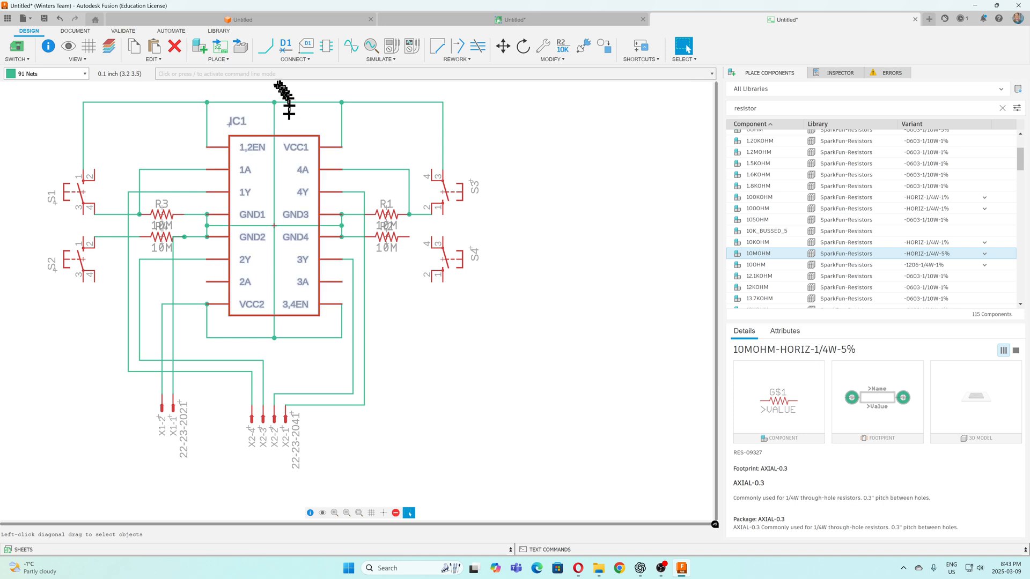
Wire input 2A to the net between S2 pin 2 and its resistor, and shift the vertical segment of the 2Y wire inward
left_click(266, 47)
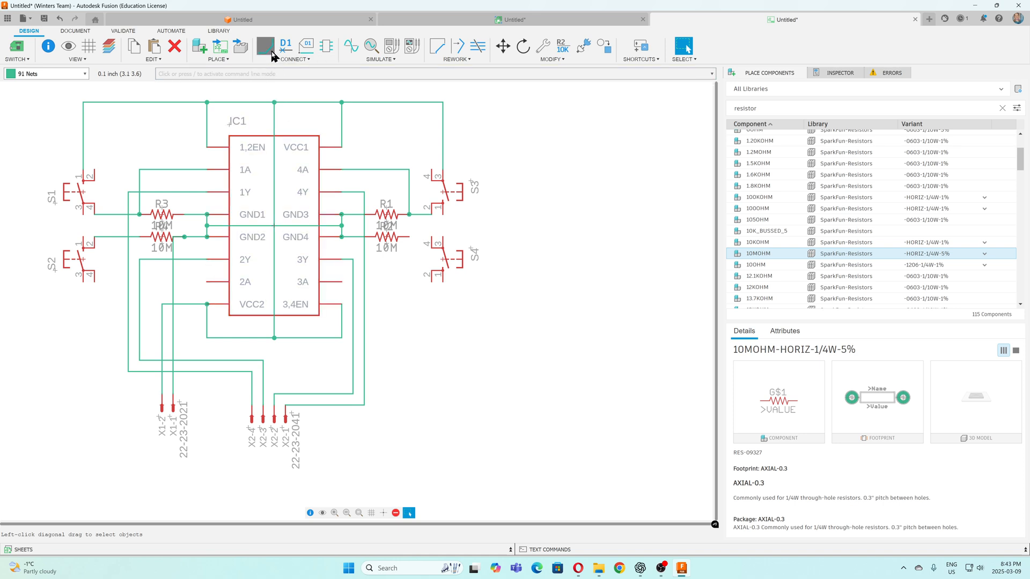
left_click(207, 282)
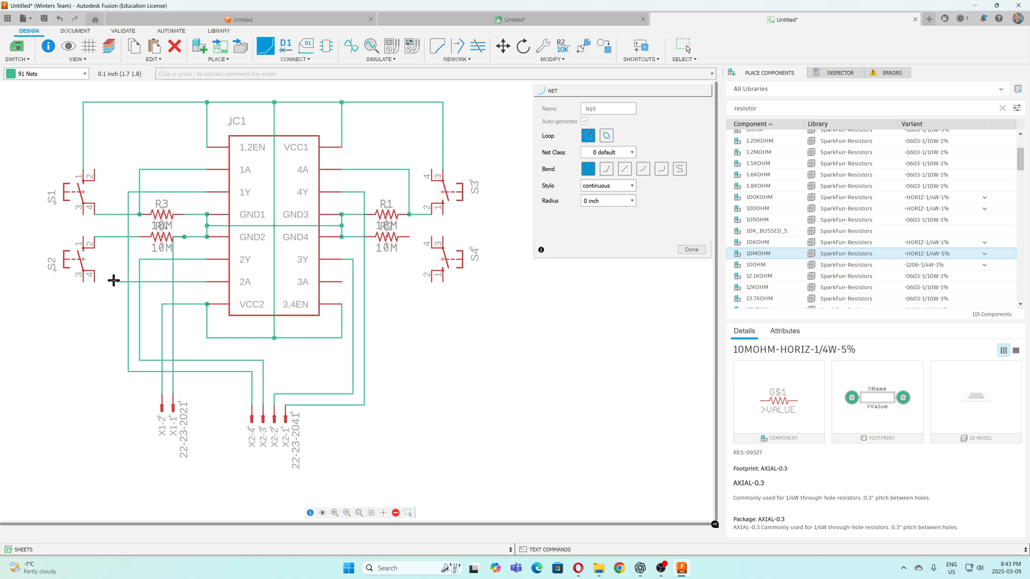
left_click(116, 236)
key("Escape")
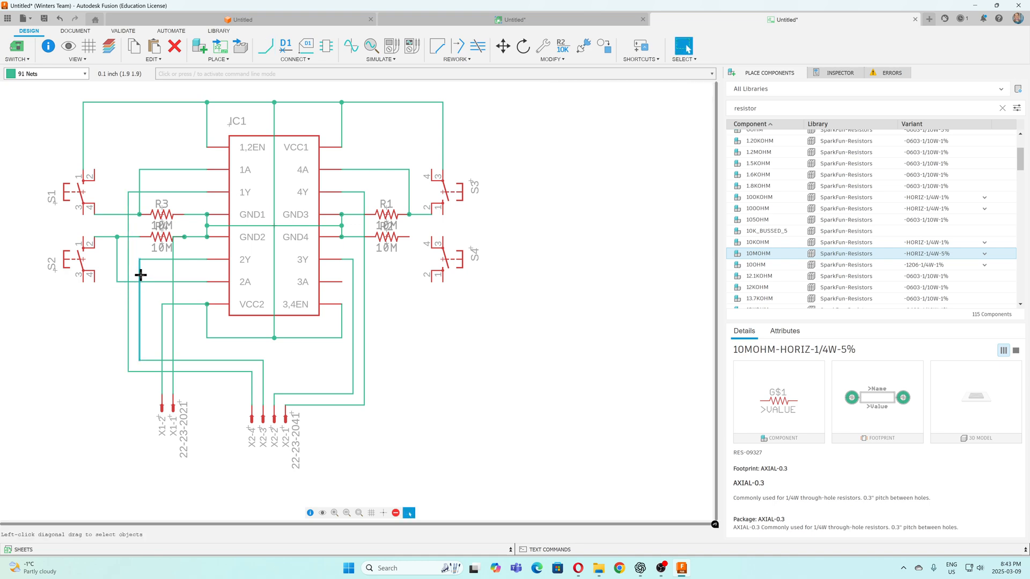
left_click_drag(140, 275, 151, 273)
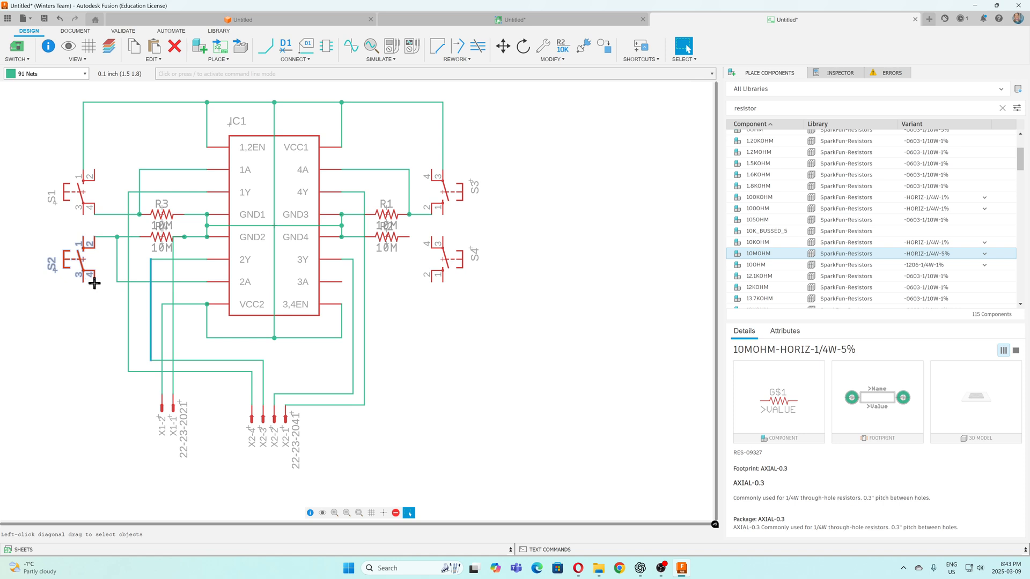
Wire S2 pin 4 to the VCC2 supply net at the wire going down to X1-2
left_click(265, 46)
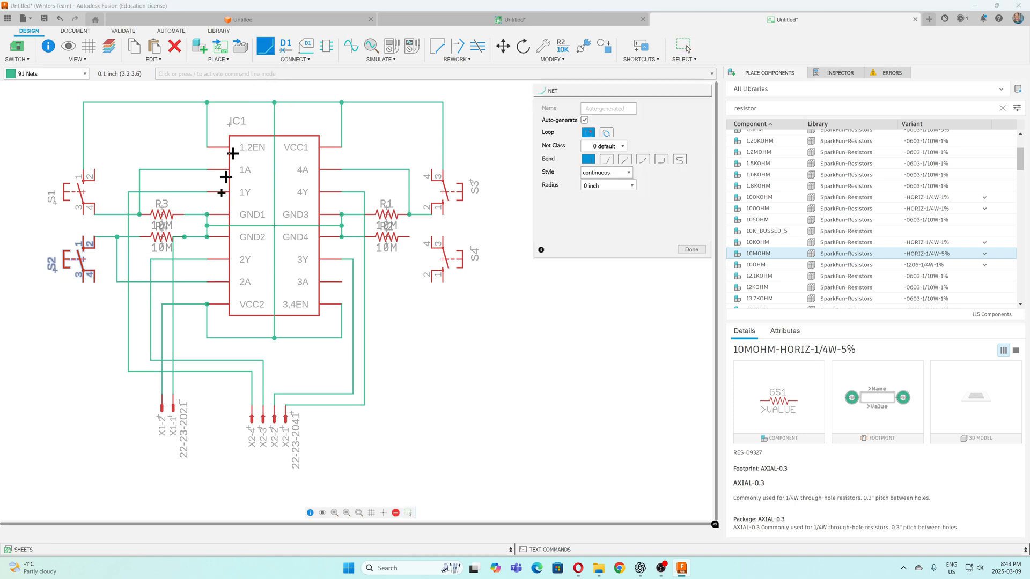
left_click(95, 281)
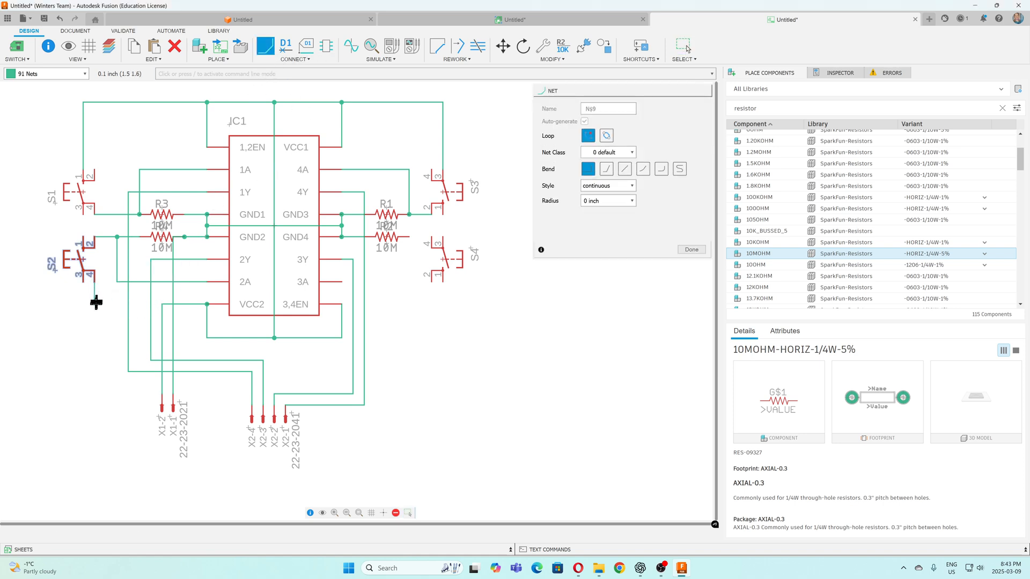
left_click(162, 303)
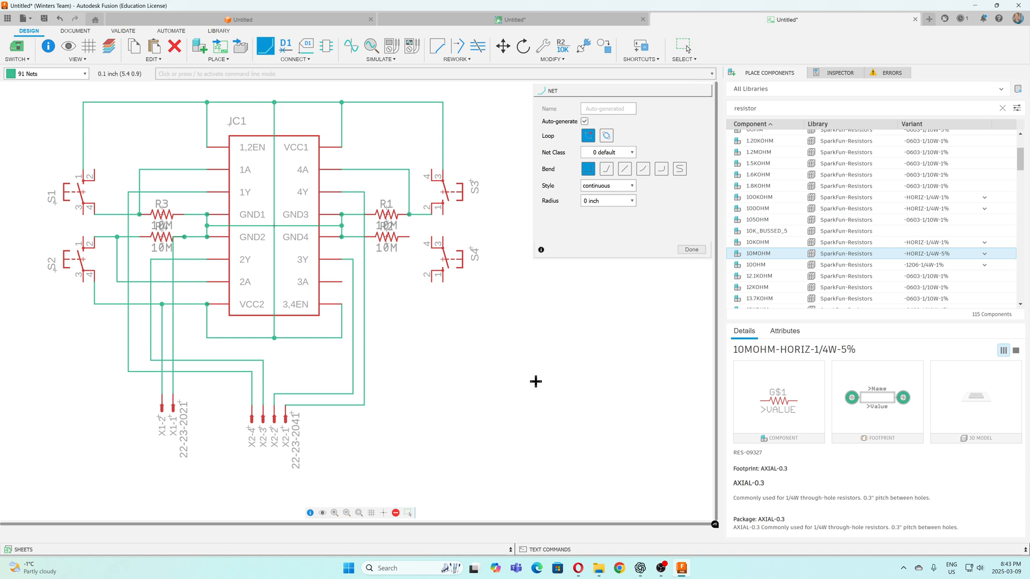
Wire R2's outer end to S4 pin 4 and connect input 3A to the same node
left_click(410, 236)
key("Escape")
left_click(339, 282)
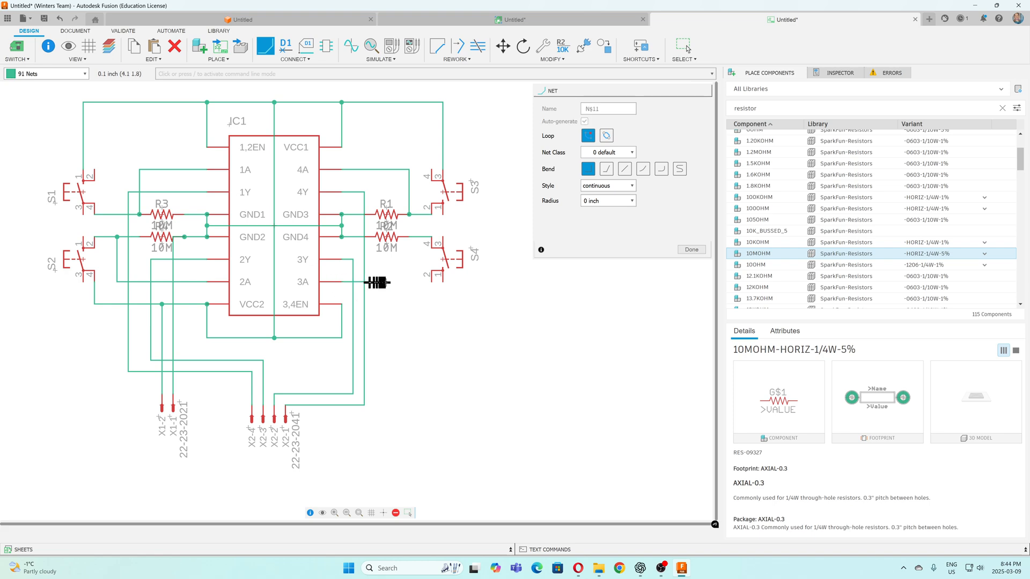
left_click(409, 236)
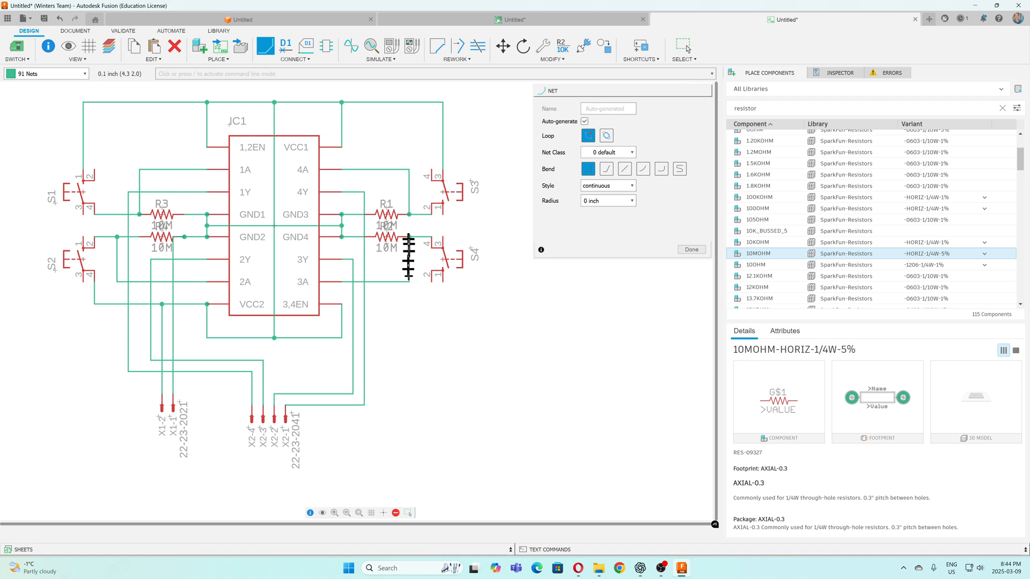
Wire S4 pin 1 to the supply net below the chip, at the corner under 3,4EN
left_click(443, 279)
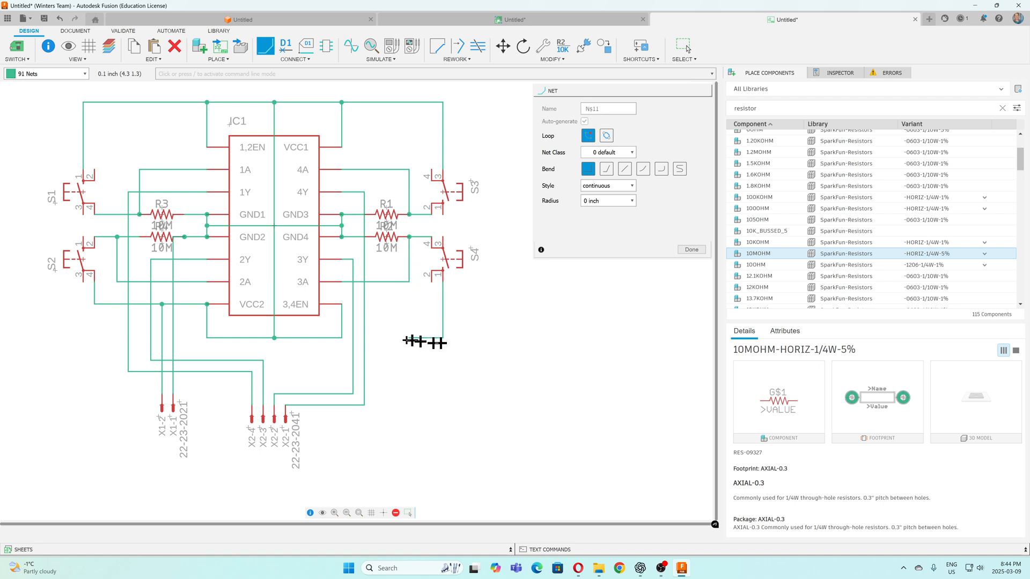
left_click(341, 338)
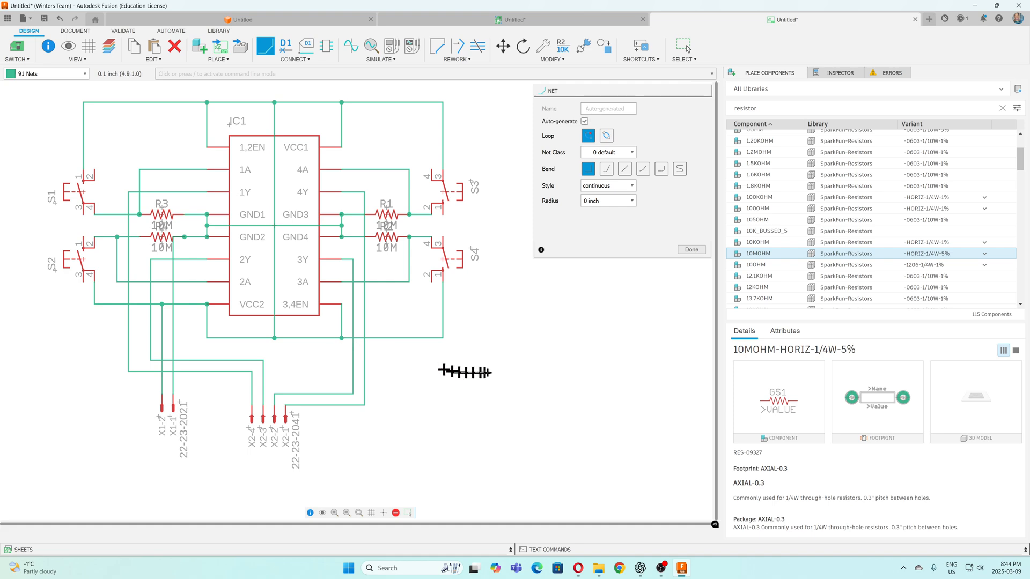
key("Escape")
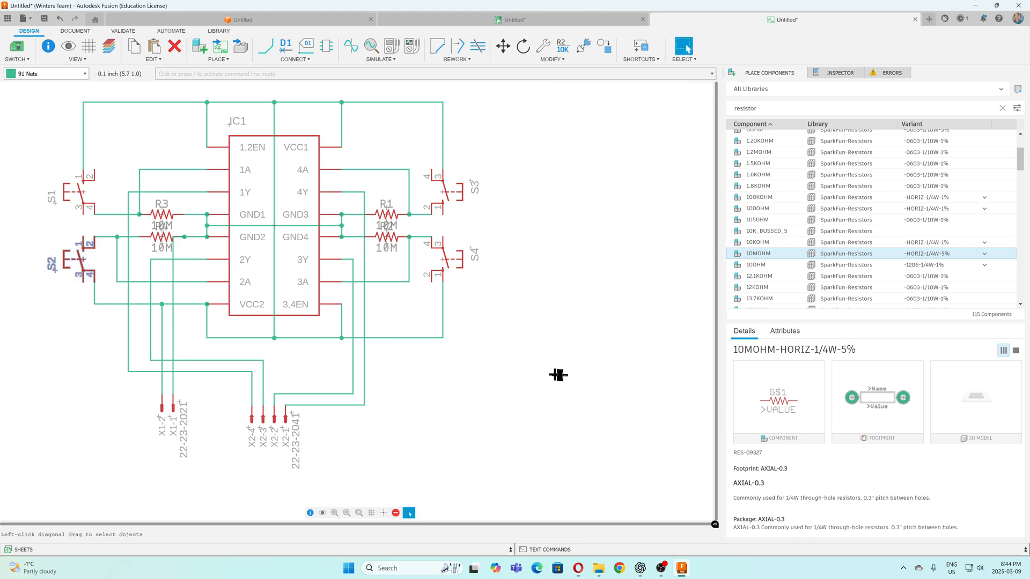
Save the schematic under the name L293D DriverBoard March9
scroll(571, 370, "up", 3)
scroll(592, 373, "down", 4)
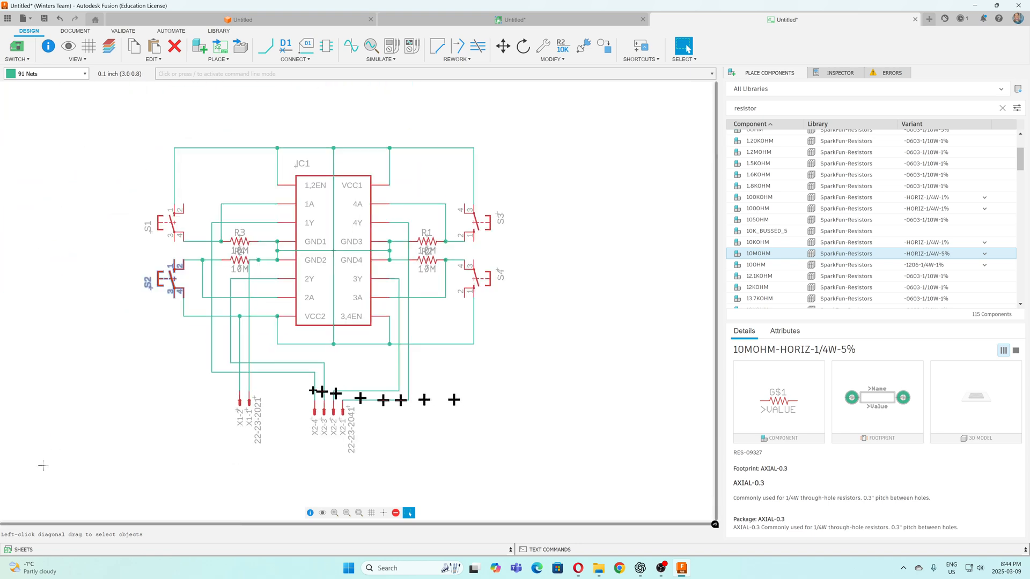
scroll(169, 362, "up", 1)
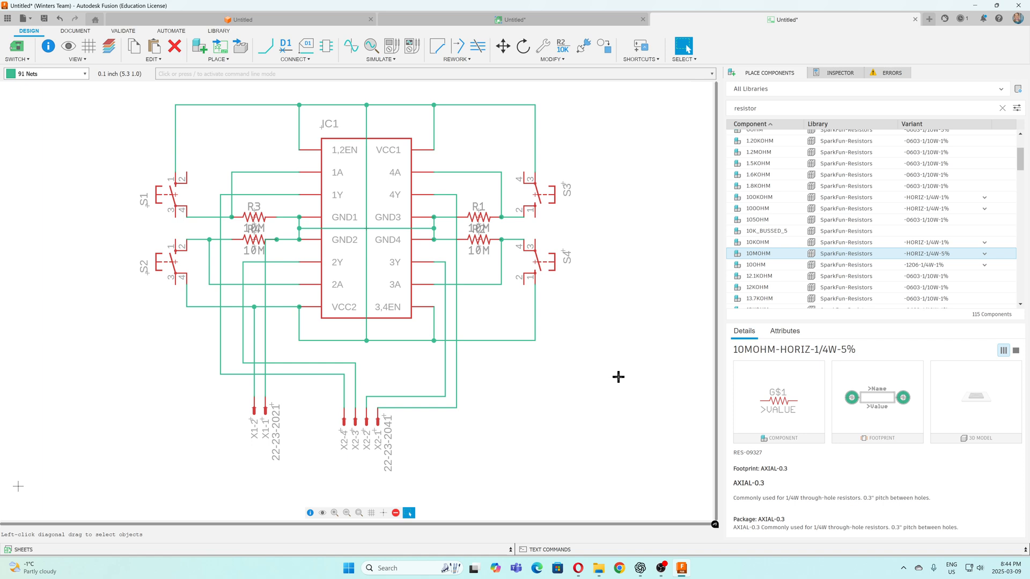
left_click(26, 63)
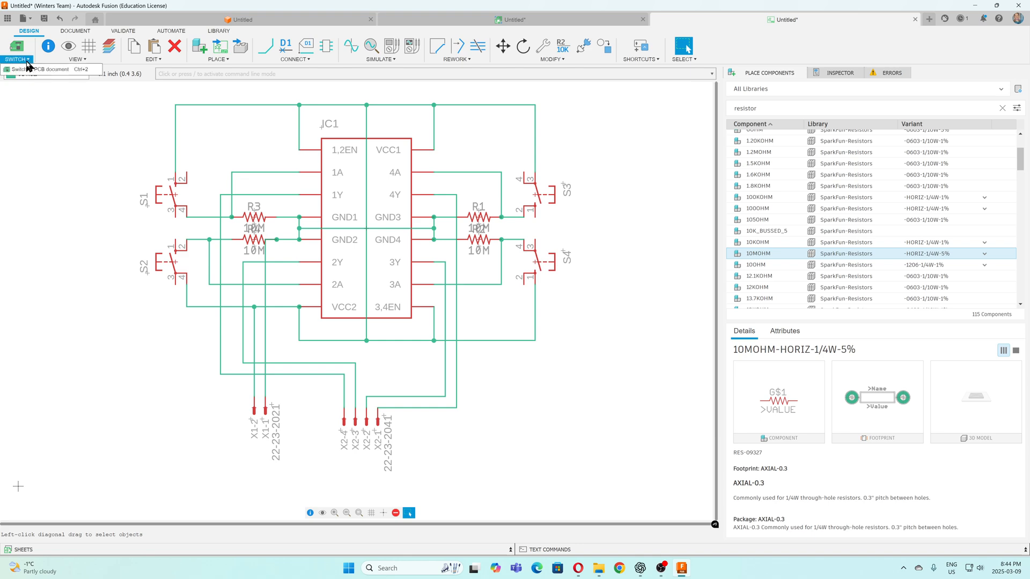
left_click(44, 19)
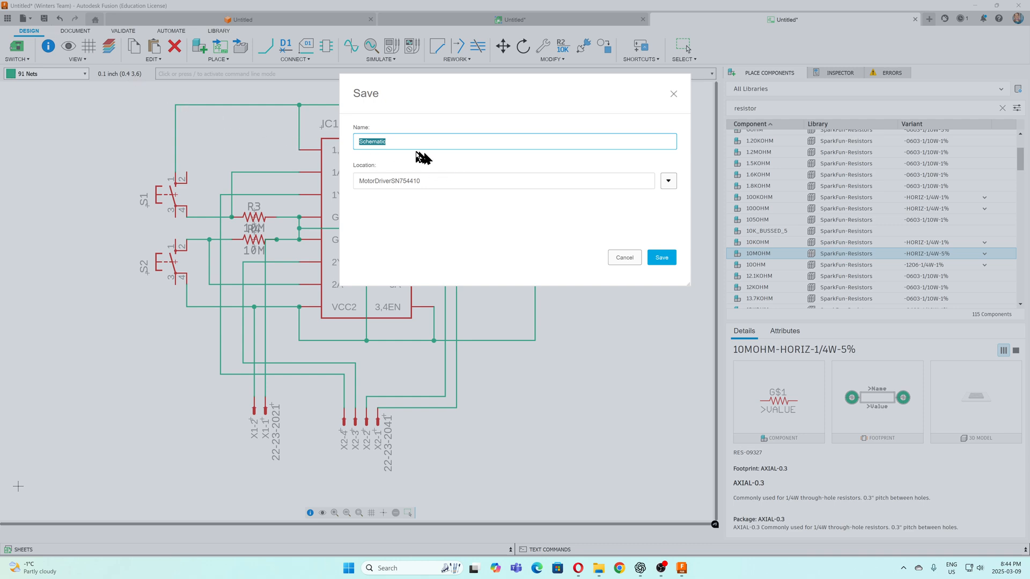
left_click(669, 180)
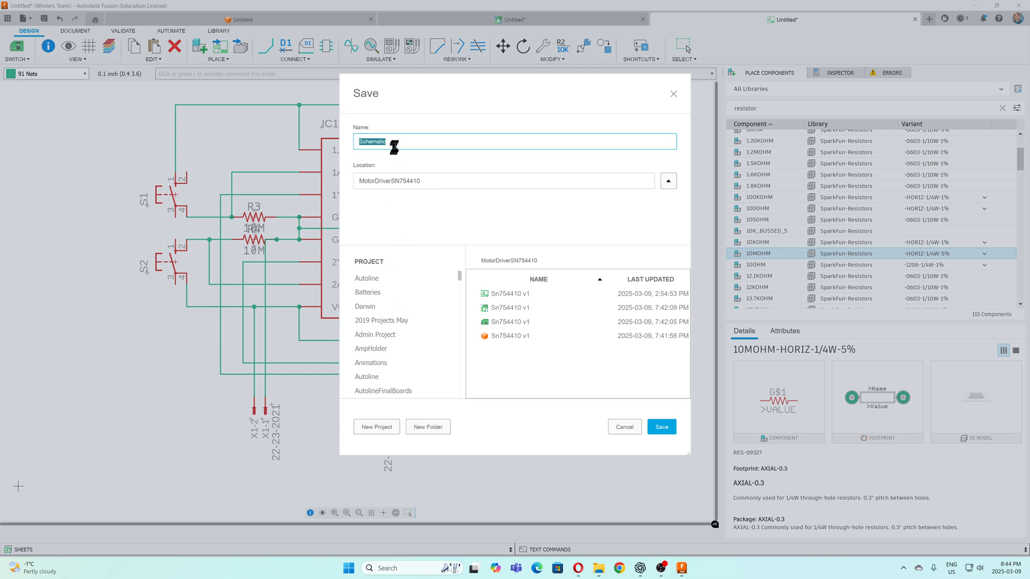
left_click(394, 146)
left_click(385, 141)
left_click(660, 426)
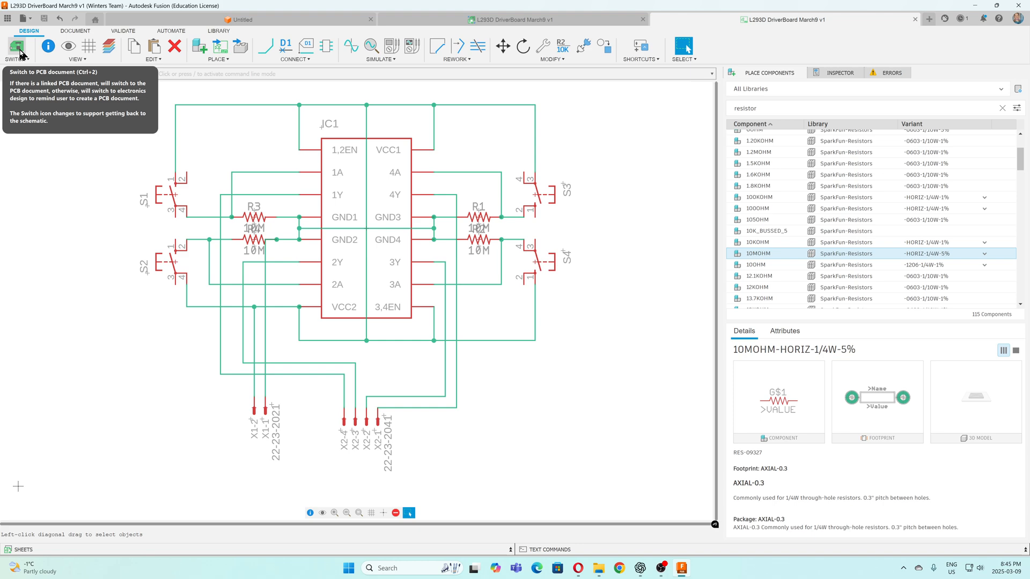
Switch from the schematic to its PCB document
left_click(26, 59)
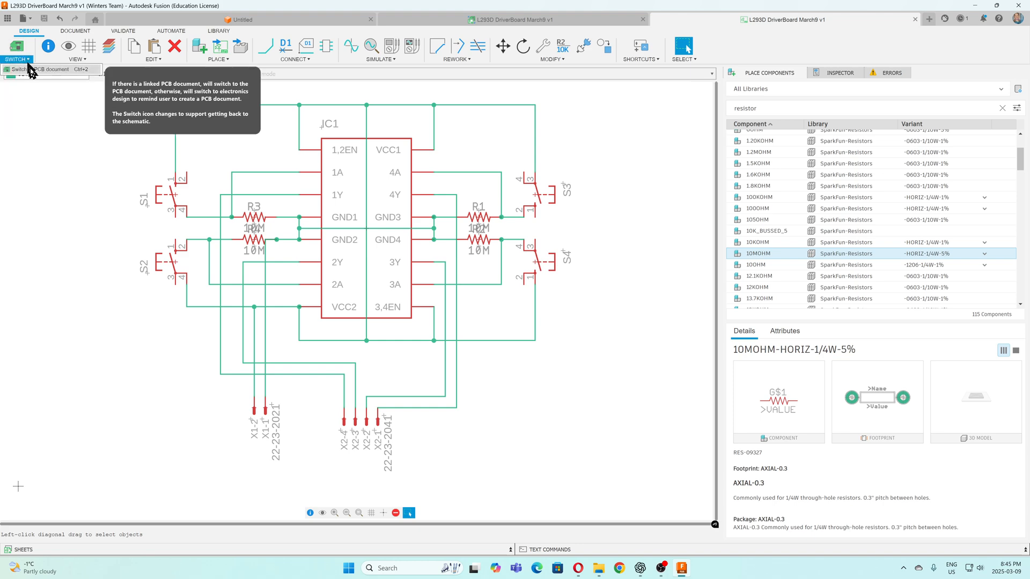
left_click(29, 69)
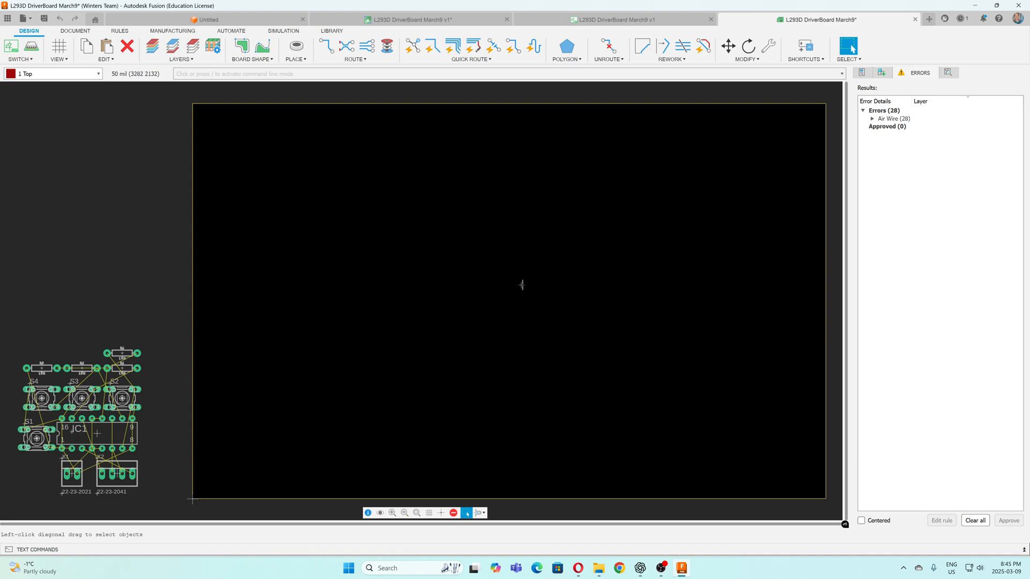
Move IC1 from the component cluster into the lower-left area of the board outline
scroll(473, 262, "up", 1)
scroll(506, 252, "down", 6)
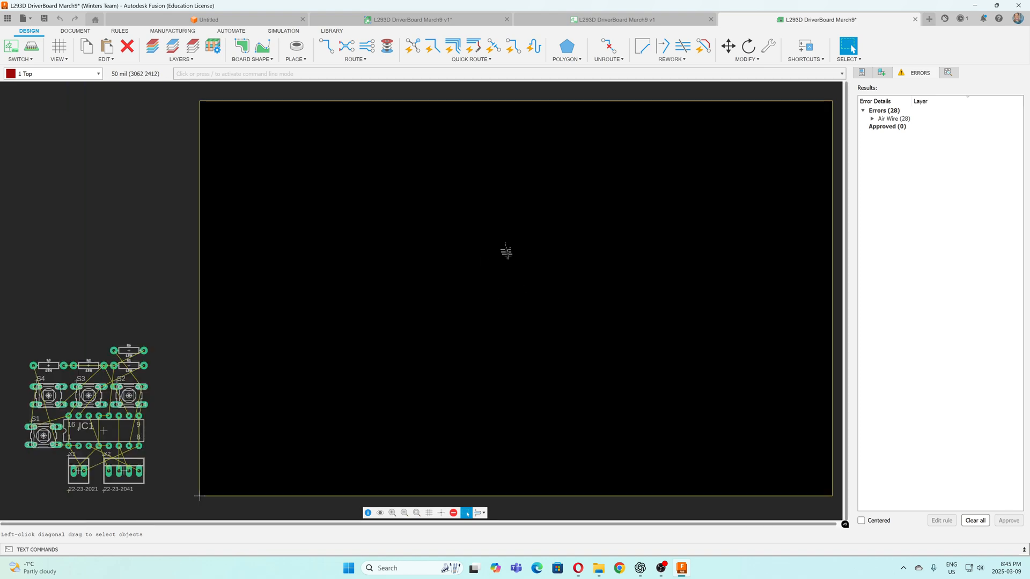
scroll(377, 298, "up", 3)
scroll(310, 344, "up", 2)
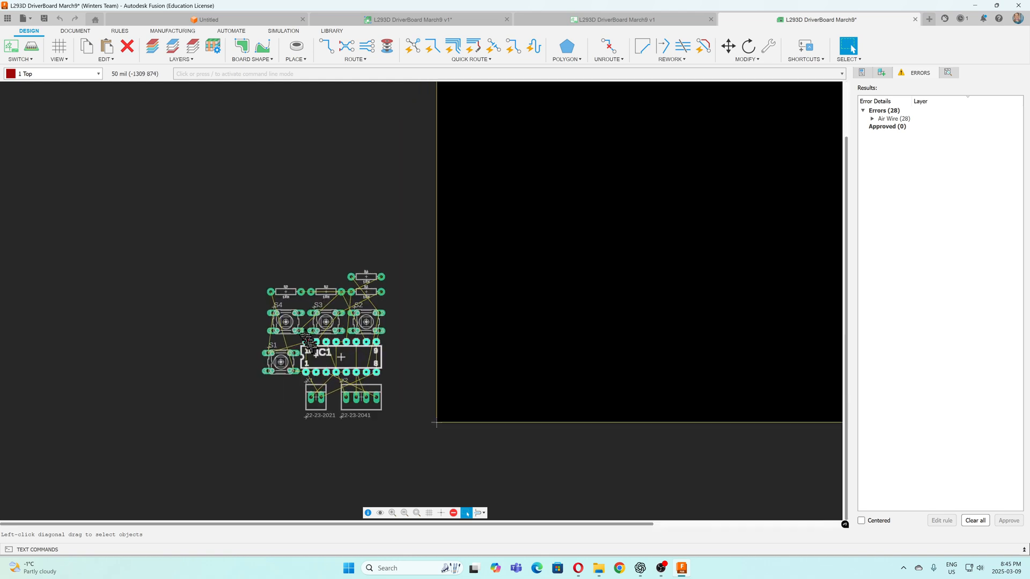
middle_click_drag(550, 308, 496, 295)
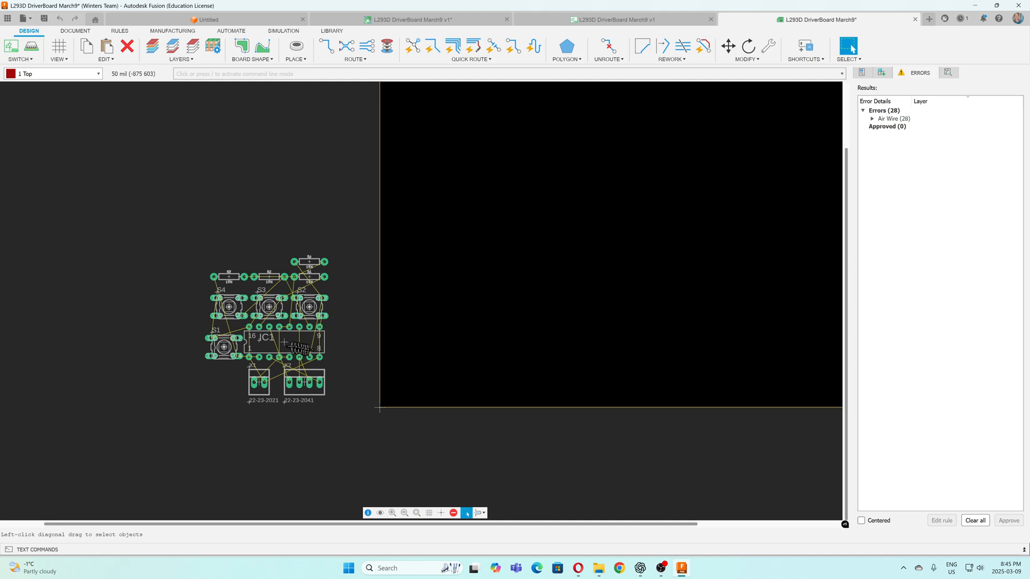
left_click_drag(285, 343, 511, 331)
Rotate IC1 upright with pins 1 and 16 uppermost and place it closer to the board's left edge
right_click(513, 338)
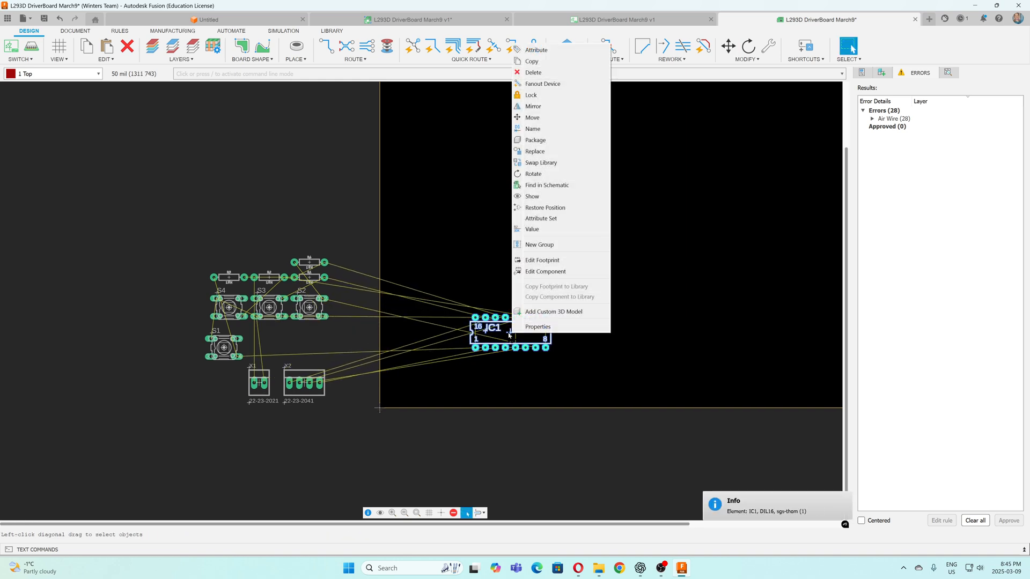
left_click(509, 335)
mouse_move(509, 335)
left_mouse_down()
mouse_move(485, 333)
mouse_move(506, 335)
left_mouse_up()
right_click(505, 336)
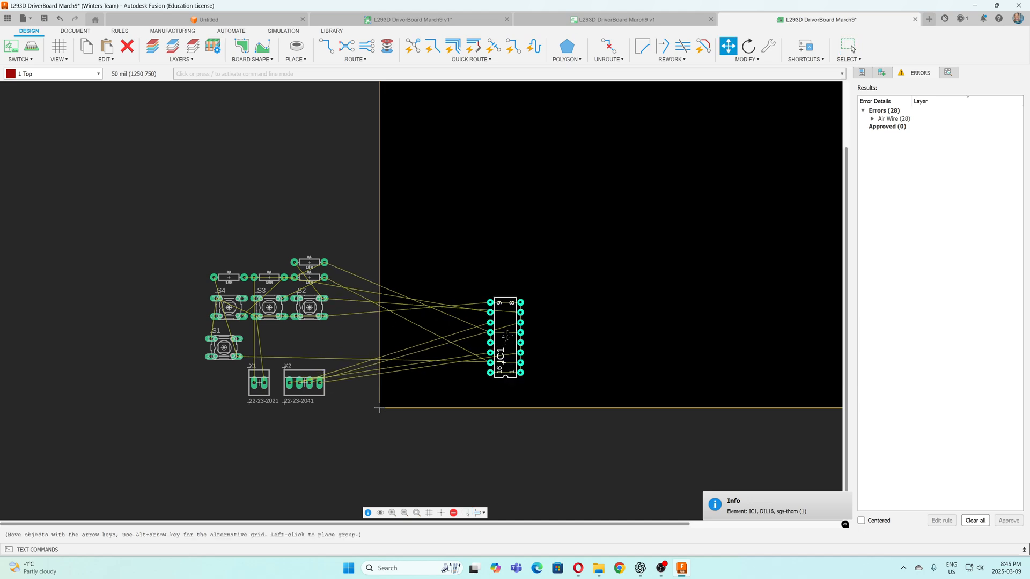
right_click(506, 335)
right_click(496, 335)
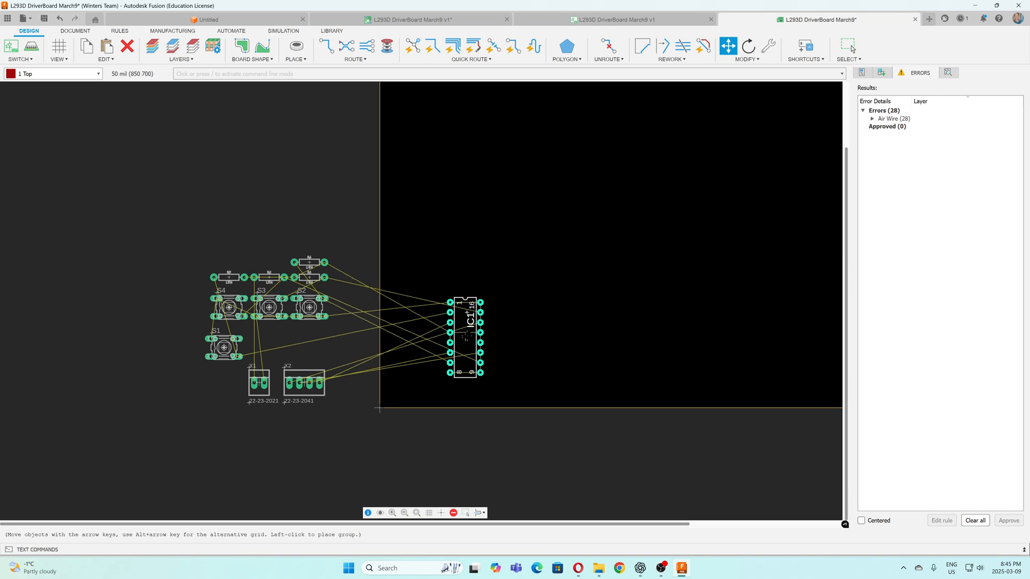
left_click(465, 333)
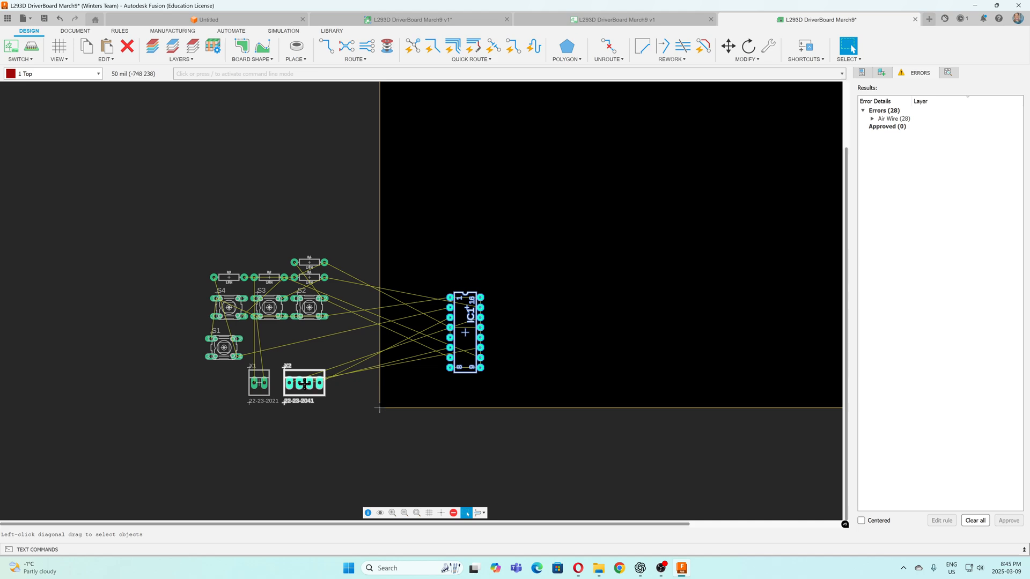
Move connector X2 onto the board, rotate it 180 degrees and place it directly above IC1
left_click_drag(305, 384, 466, 262)
right_click(467, 378)
right_click(465, 378)
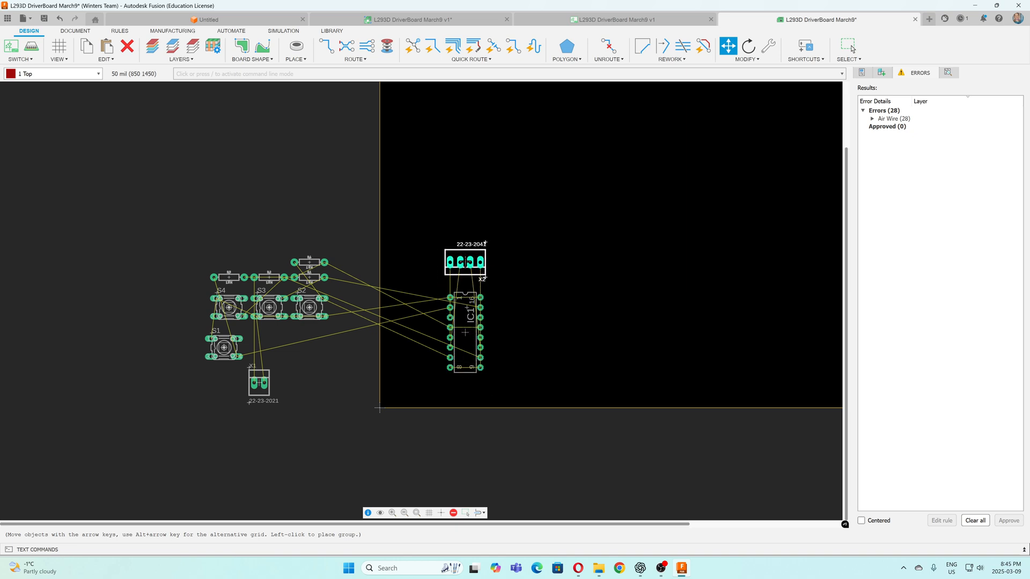
left_click(465, 262)
scroll(466, 262, "down", 1)
scroll(465, 263, "up", 2)
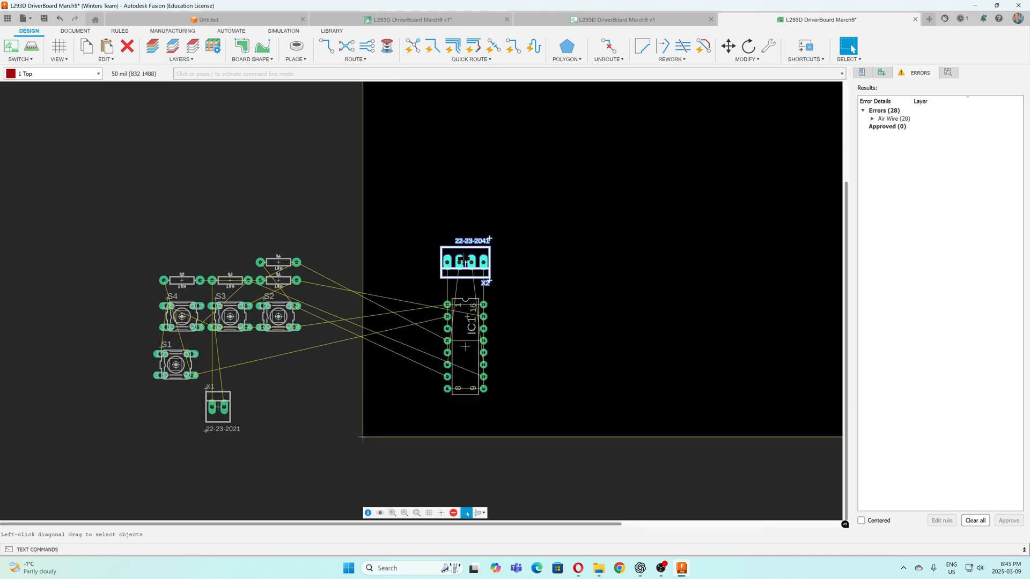
scroll(465, 263, "up", 2)
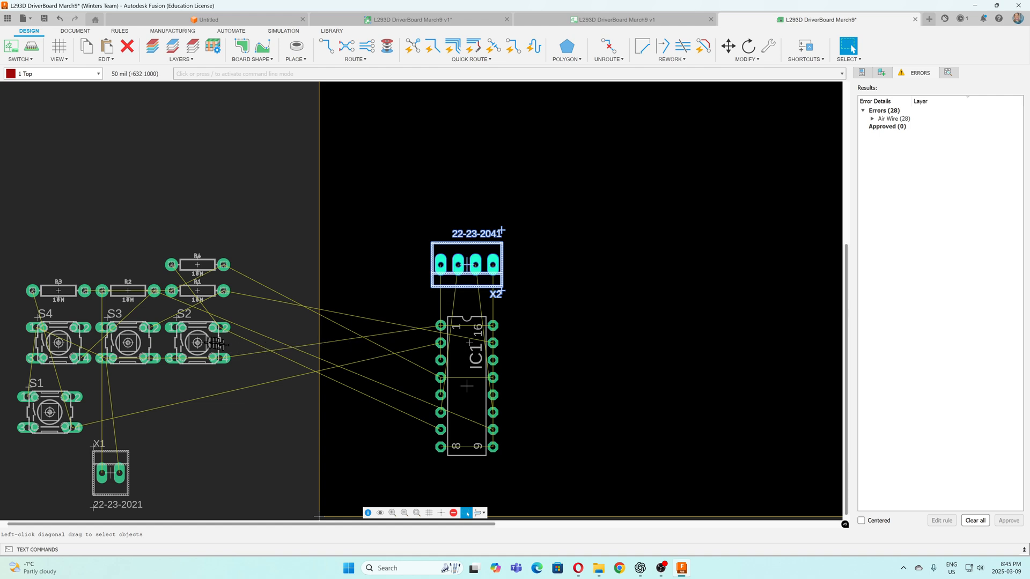
Move switch S2 onto the board and place it horizontally at the lower left of IC1, trying other rotations first
left_click_drag(195, 344, 379, 351)
right_click(379, 352)
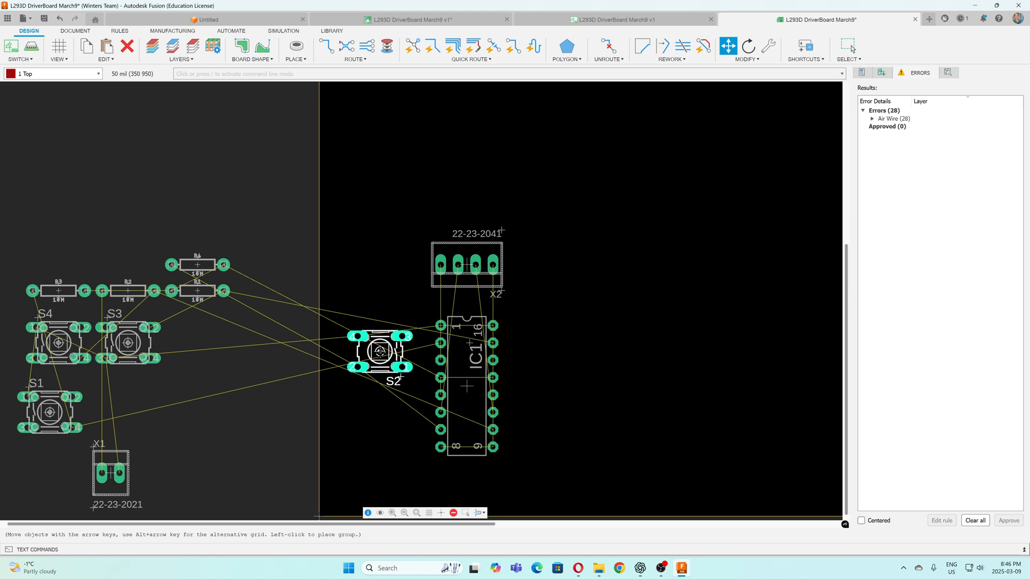
right_click(380, 352)
right_click(379, 351)
right_click(379, 351)
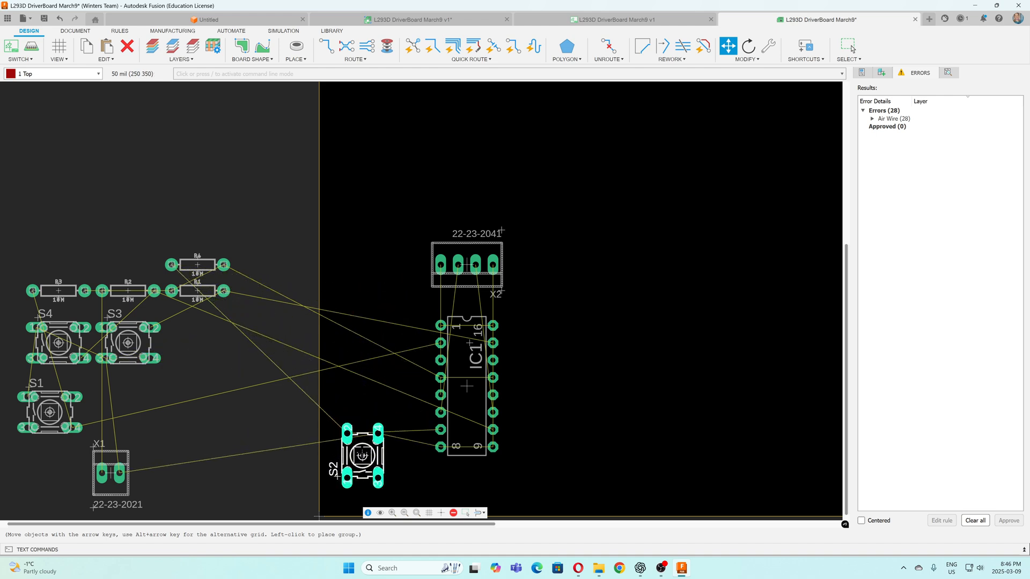
right_click(362, 446)
right_click(362, 446)
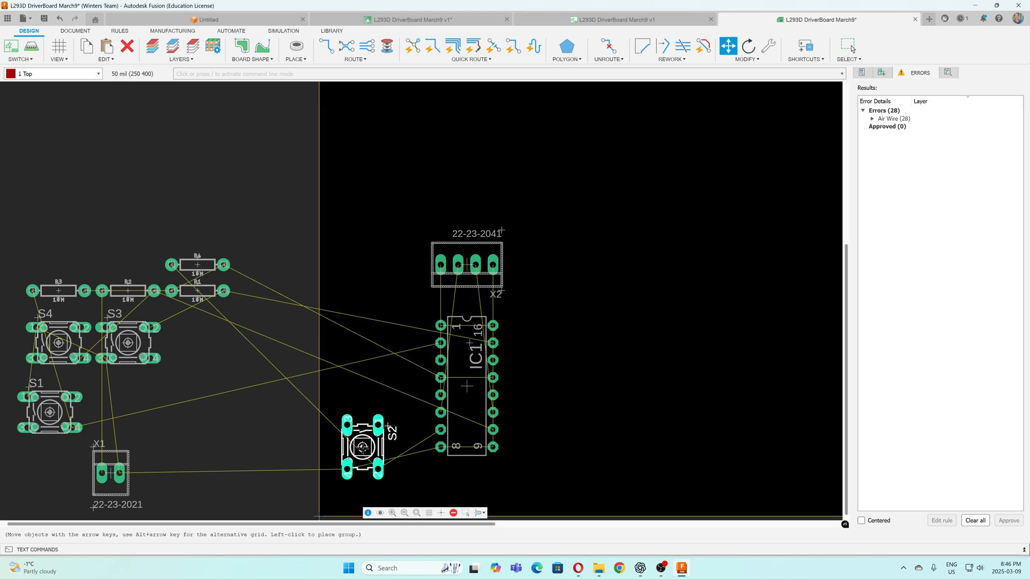
right_click(363, 446)
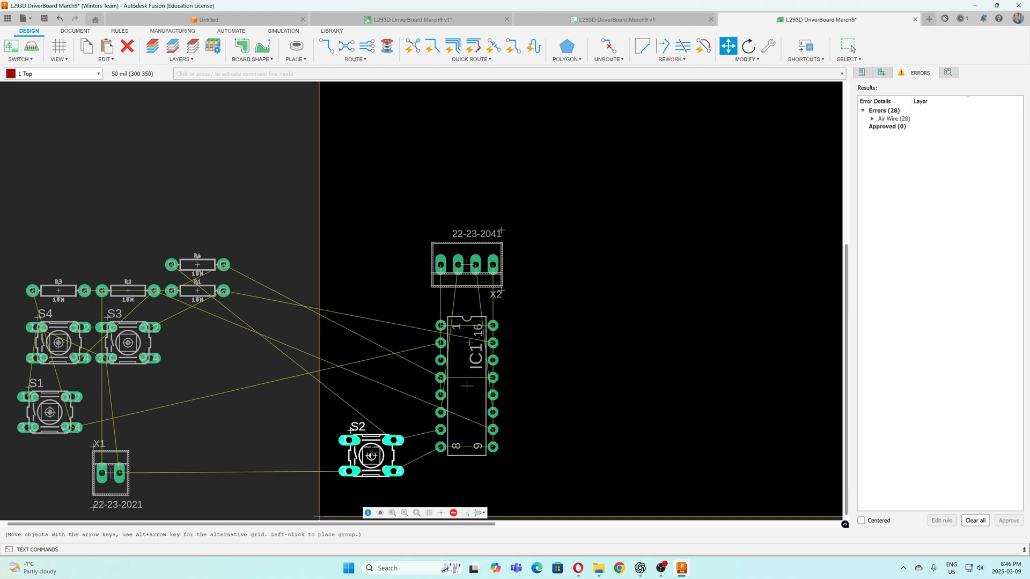
left_click(851, 48)
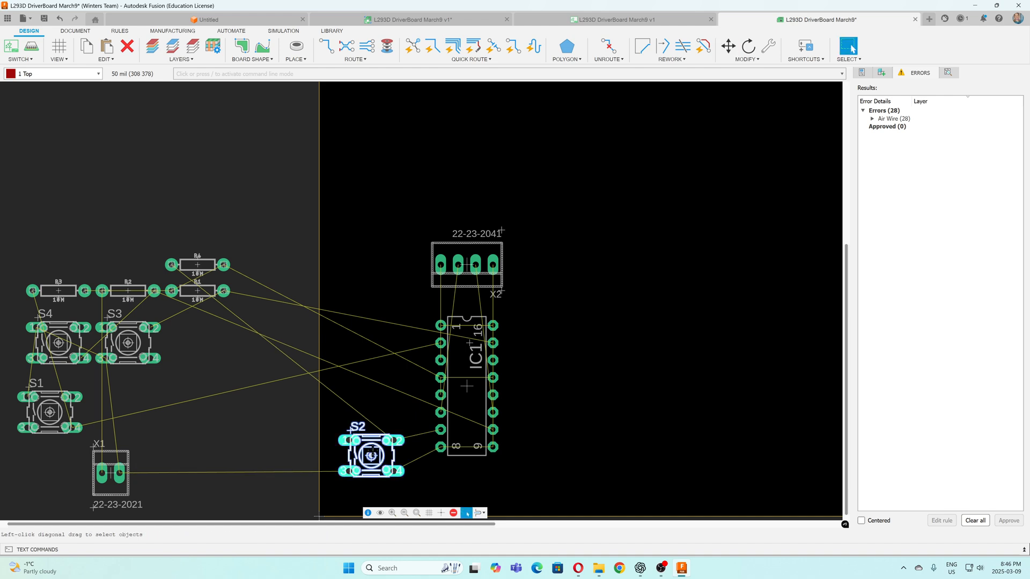
Move connector X1 to the right of IC1, rotated 90 degrees counterclockwise so its two pads are stacked vertically
left_click(114, 472)
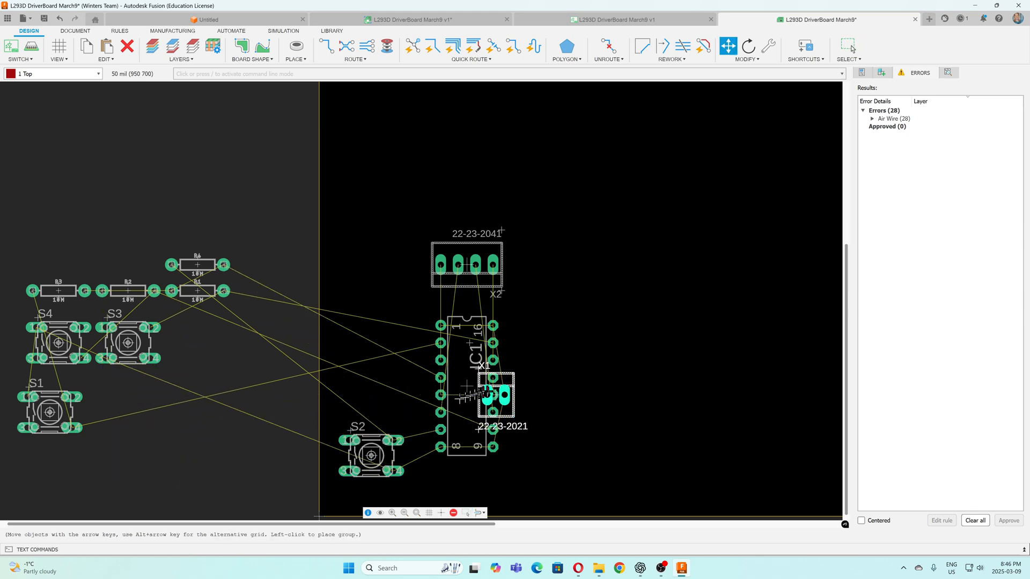
right_click(560, 369)
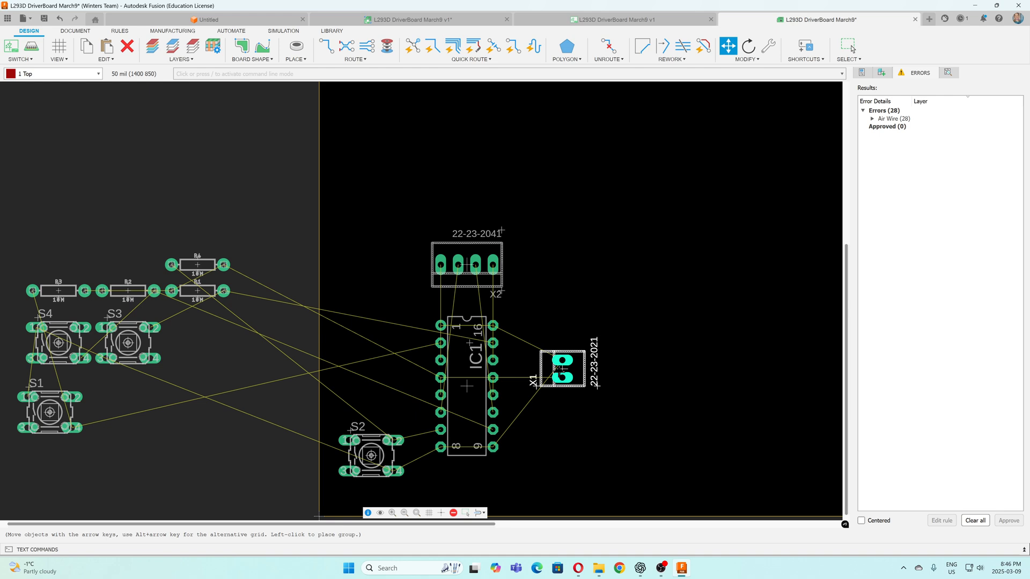
right_click(562, 369)
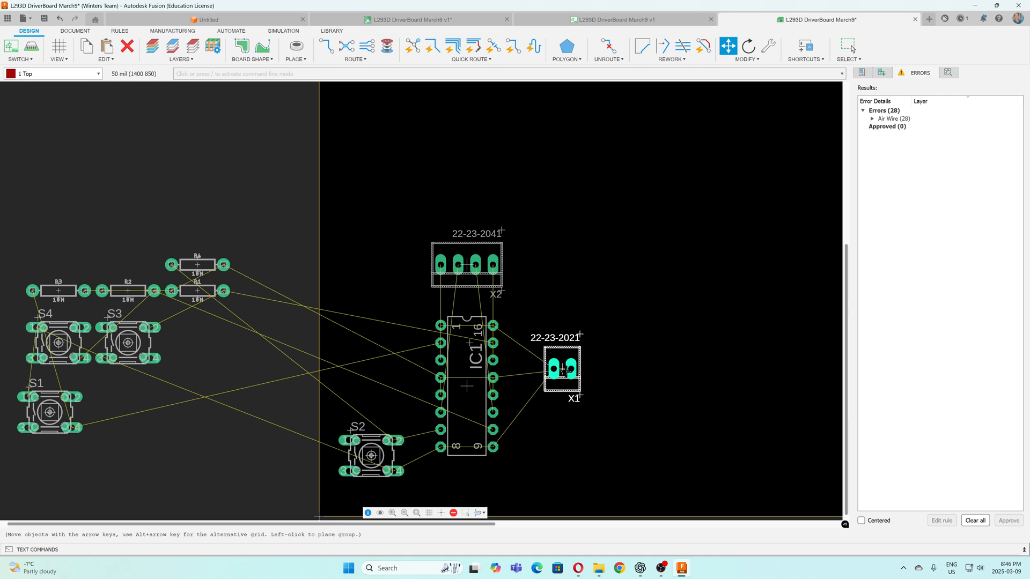
right_click(561, 369)
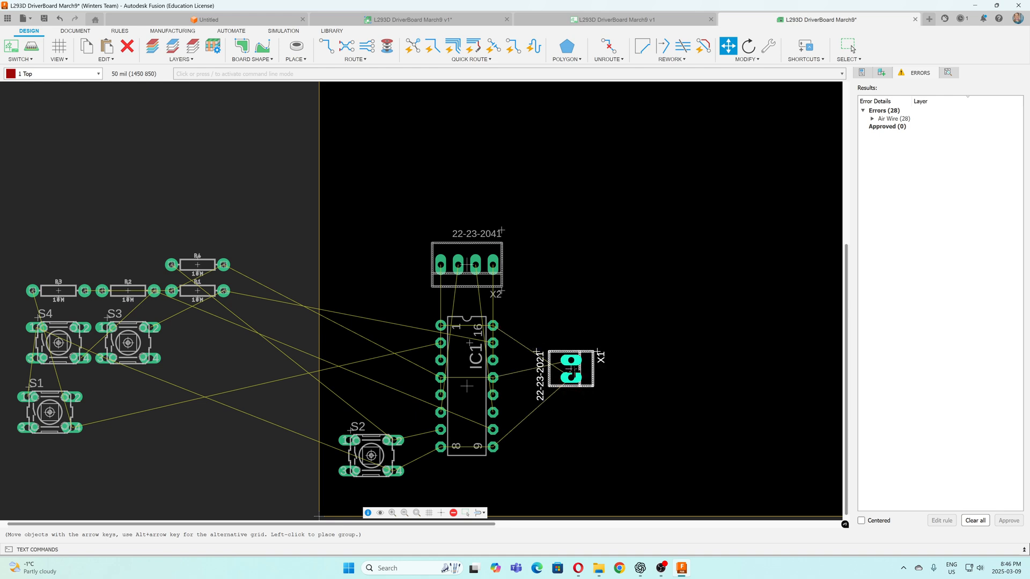
right_click(579, 368)
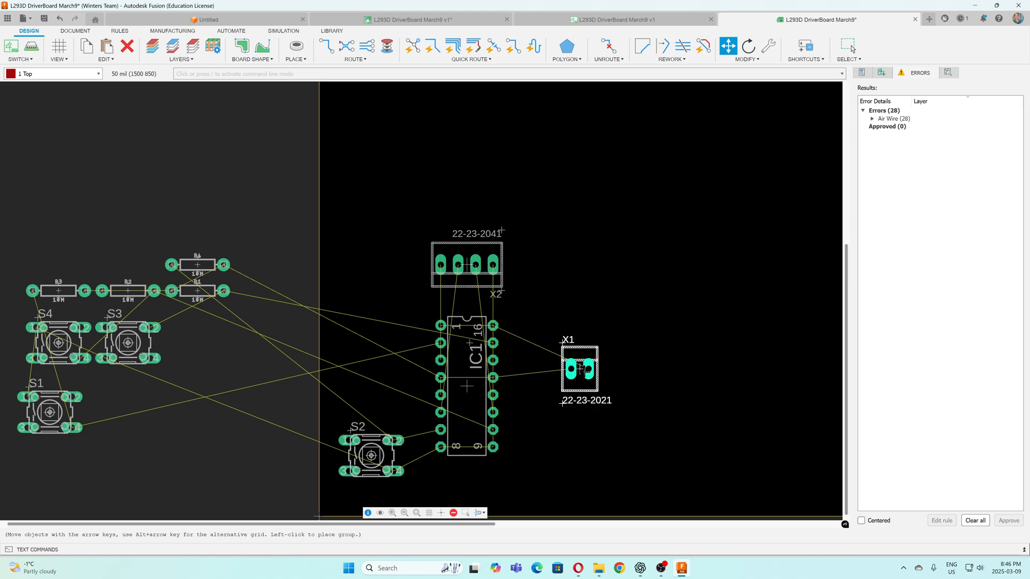
right_click(580, 369)
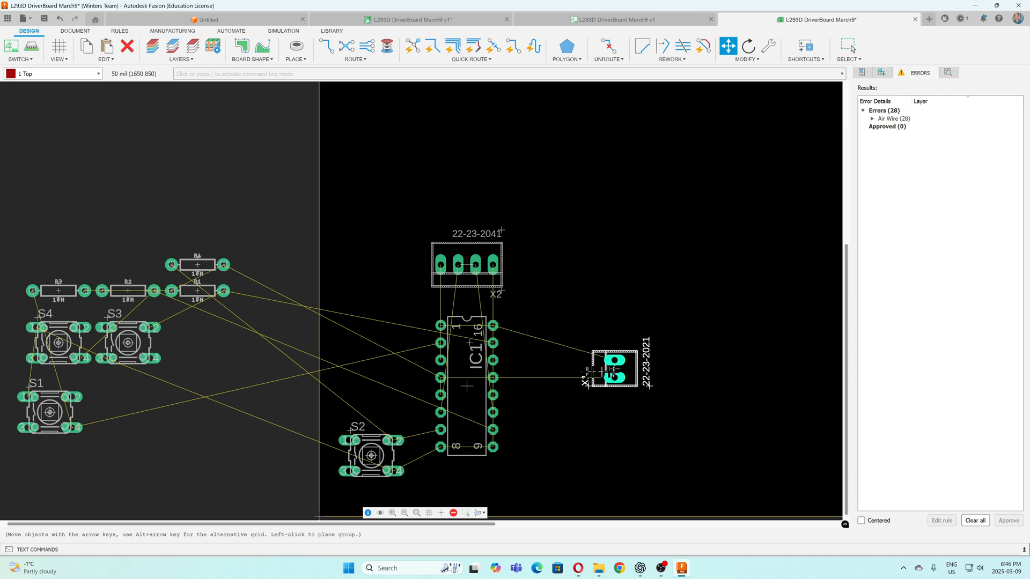
left_click(588, 369)
key("Escape")
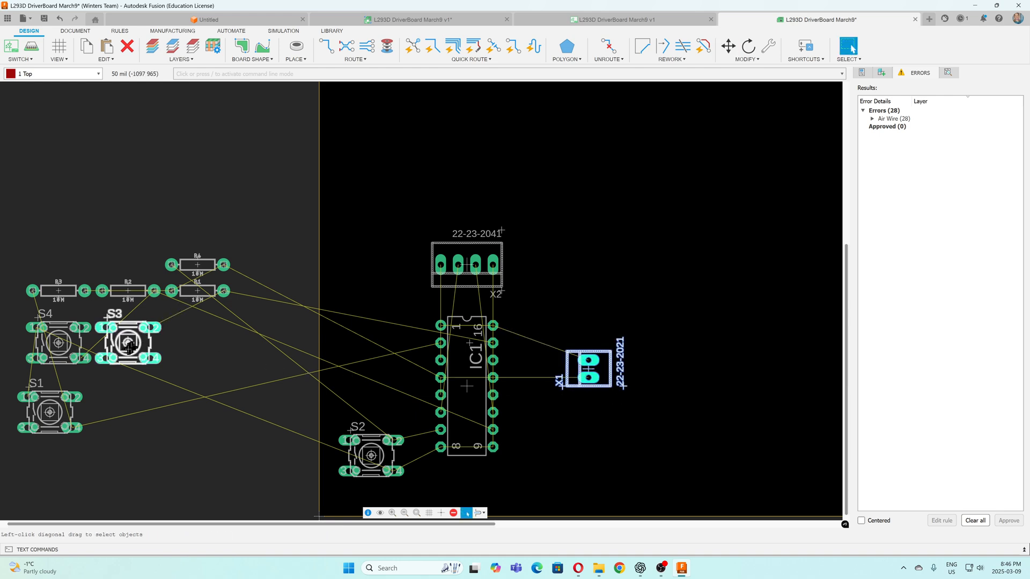
Place switch S3 in its original horizontal orientation to the upper right of connector X1, trying other rotations first
left_click_drag(131, 349, 600, 312)
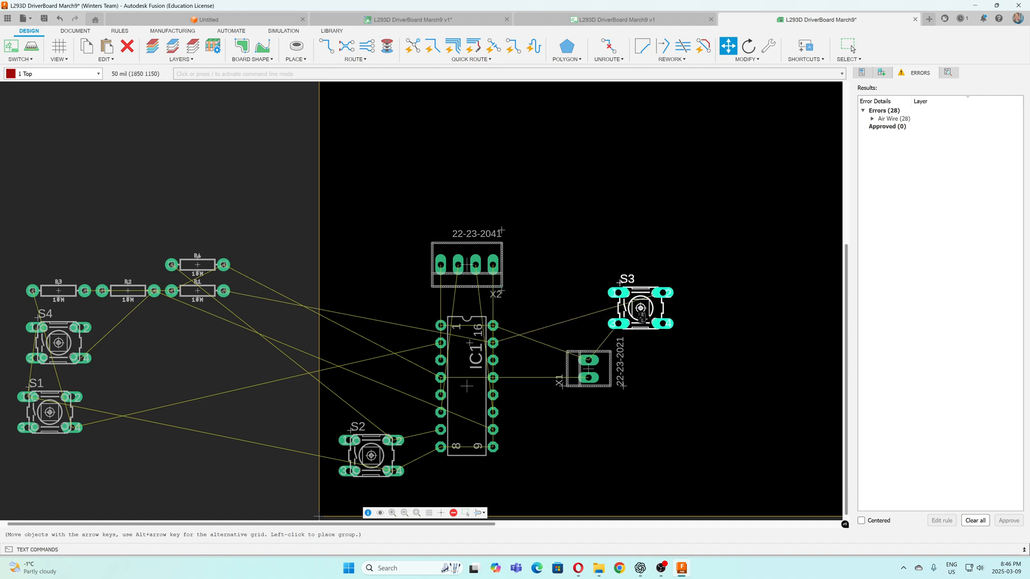
right_click(664, 318)
right_click(666, 319)
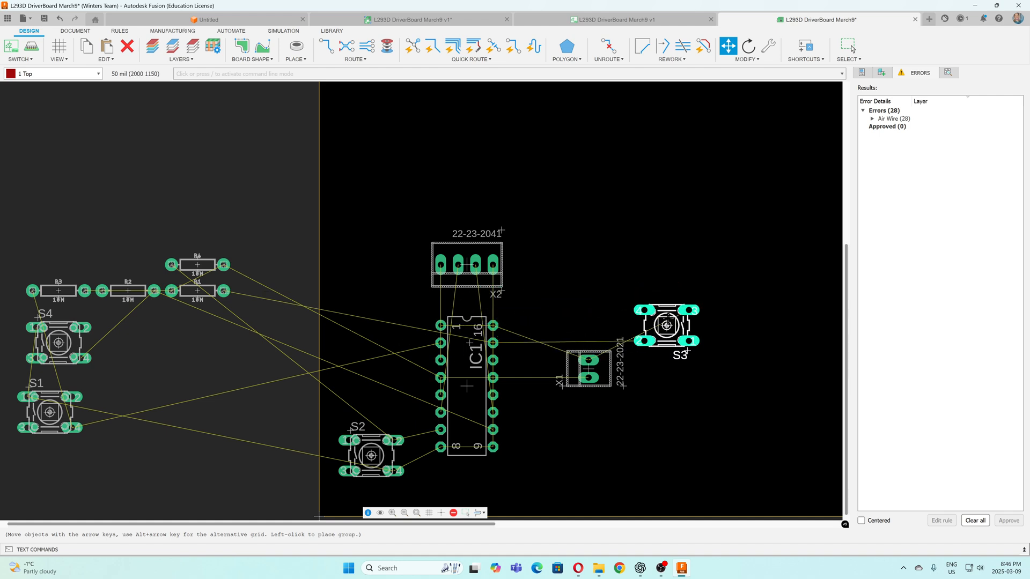
key("Down")
right_click(669, 324)
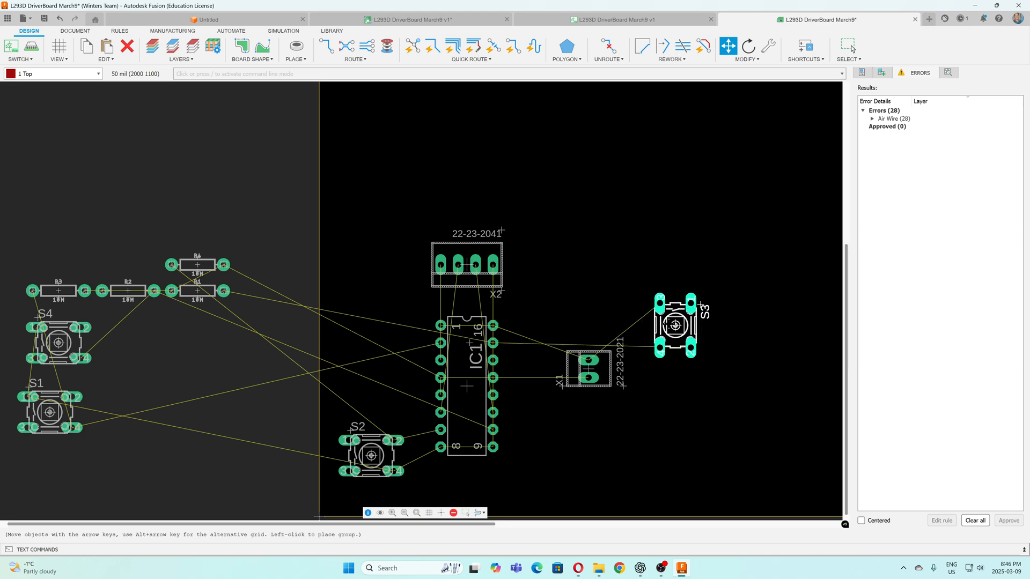
right_click(669, 324)
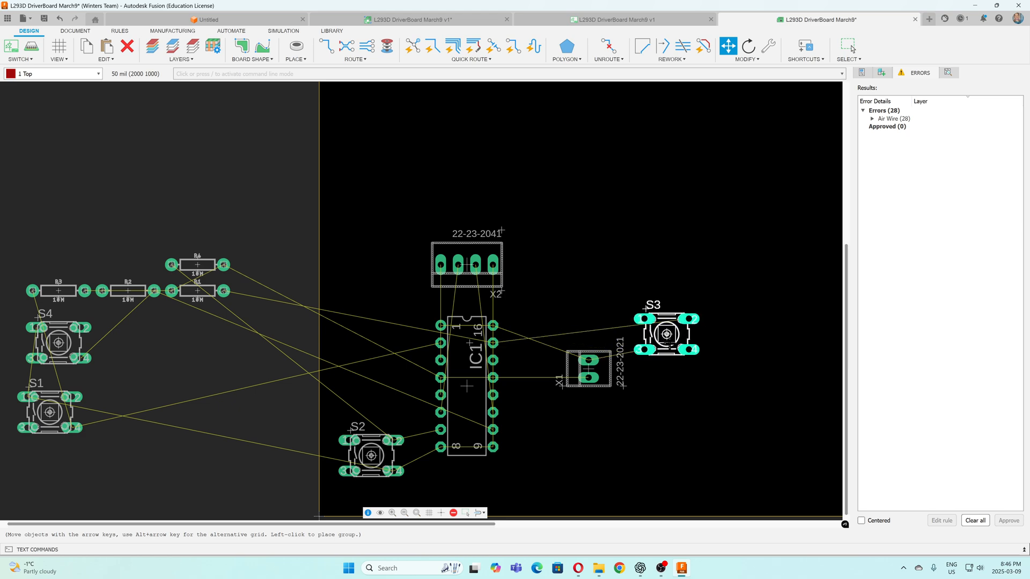
key("Up")
key("Up")
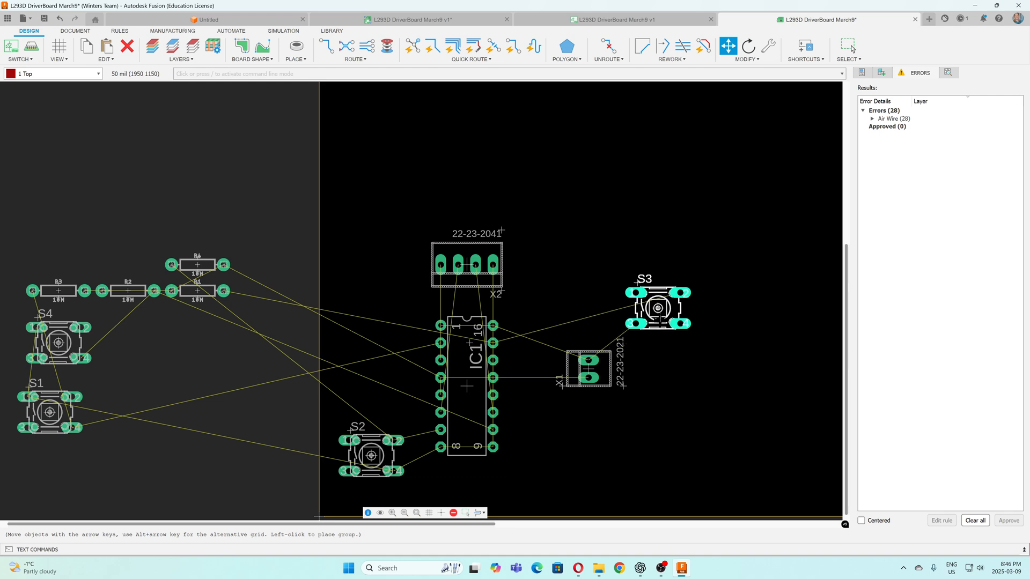
left_click(658, 309)
key("Escape")
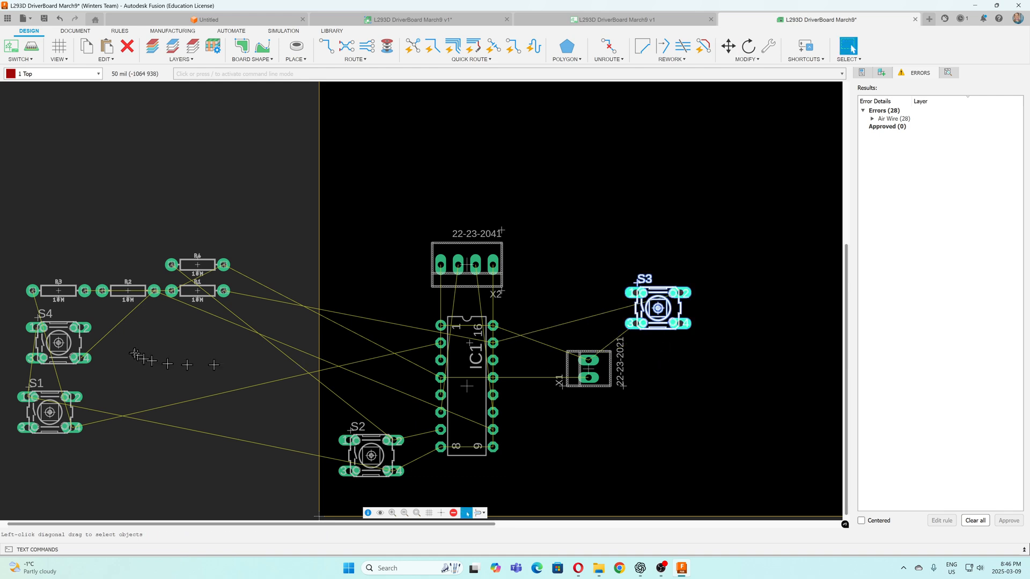
Move switch S4 below connector X1, level with S2, and rotate it 180 degrees
left_click_drag(59, 343, 639, 452)
right_click(605, 447)
right_click(605, 447)
Move switch S1 to the upper left of IC1, horizontally oriented and aligned directly above S2
left_click_drag(42, 426, 359, 278)
right_click(360, 277)
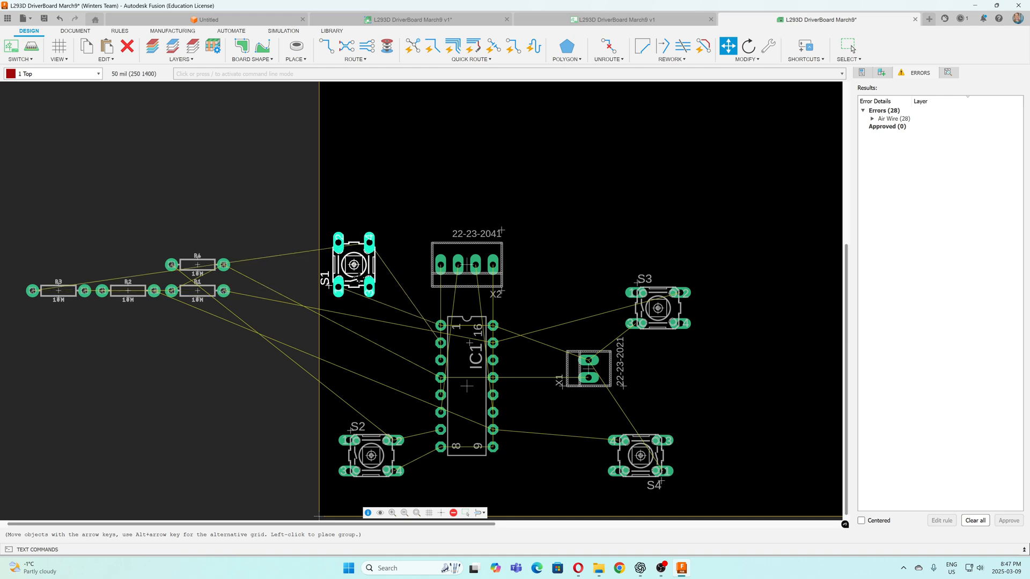
right_click(359, 278)
right_click(359, 278)
right_click(356, 278)
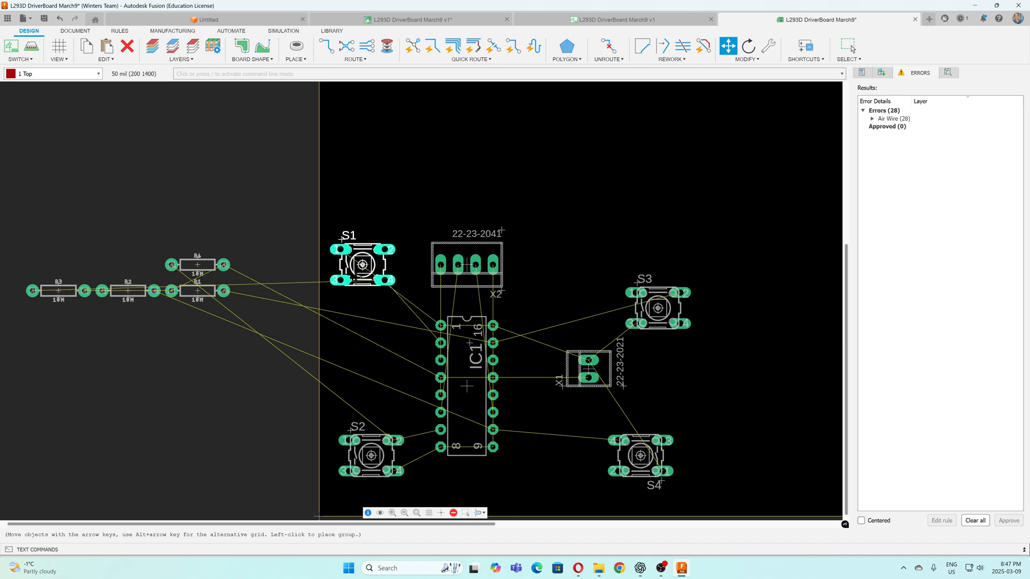
left_click_drag(354, 279, 364, 312)
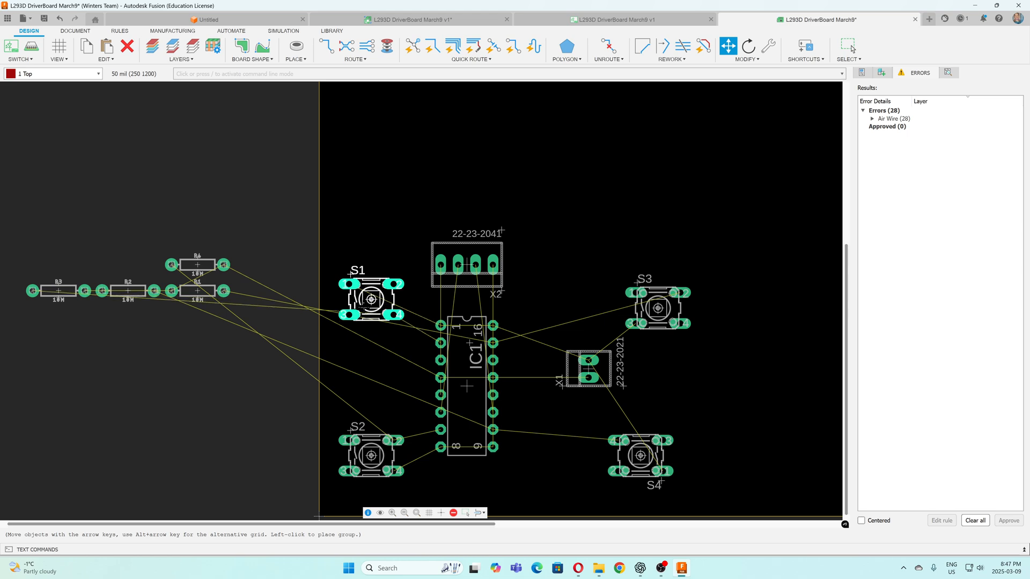
left_click(363, 310)
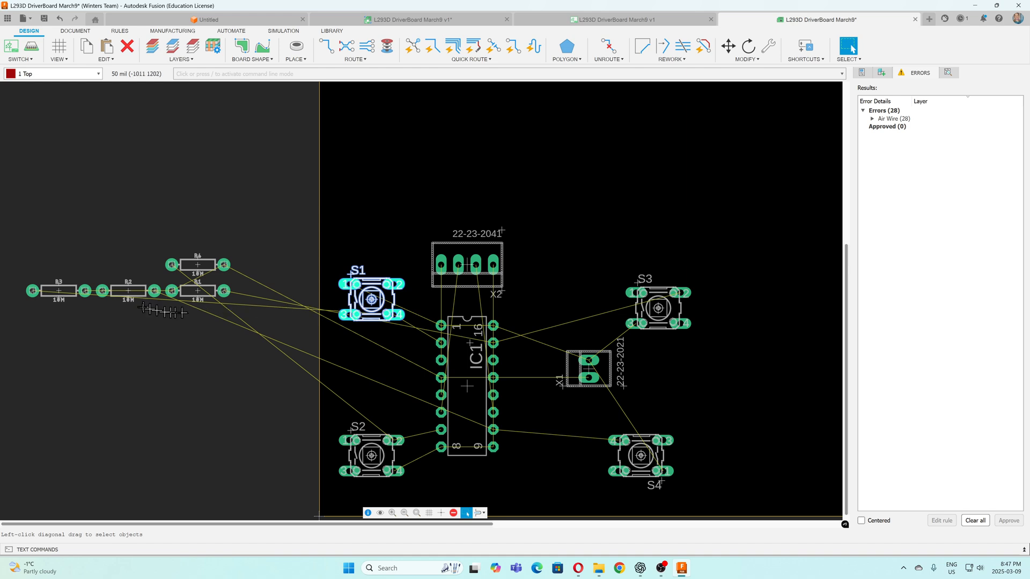
Rotate resistor R1 upright and place it close to the upper right side of IC1
left_click_drag(199, 296, 404, 367)
right_click(405, 369)
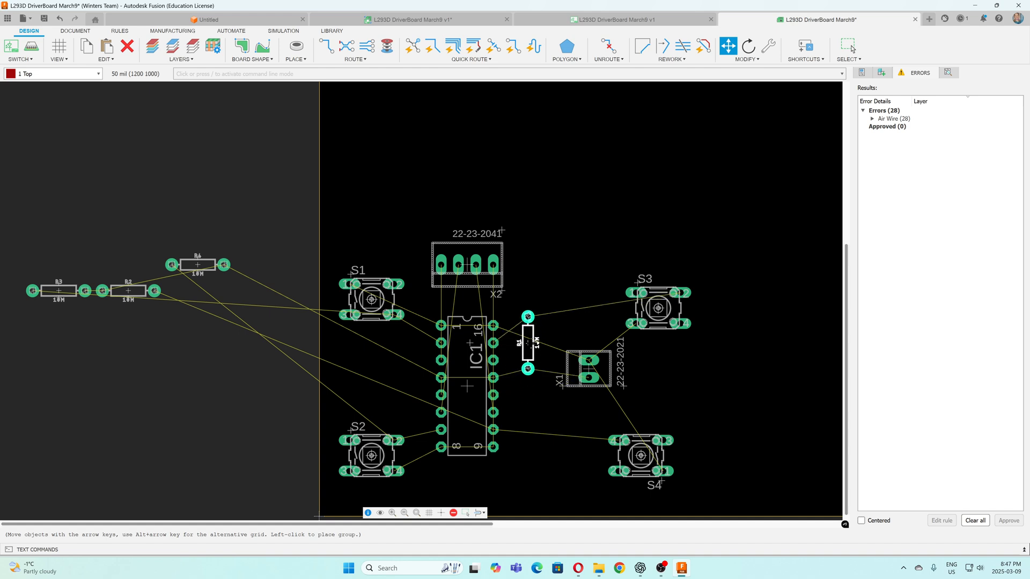
left_click(519, 342)
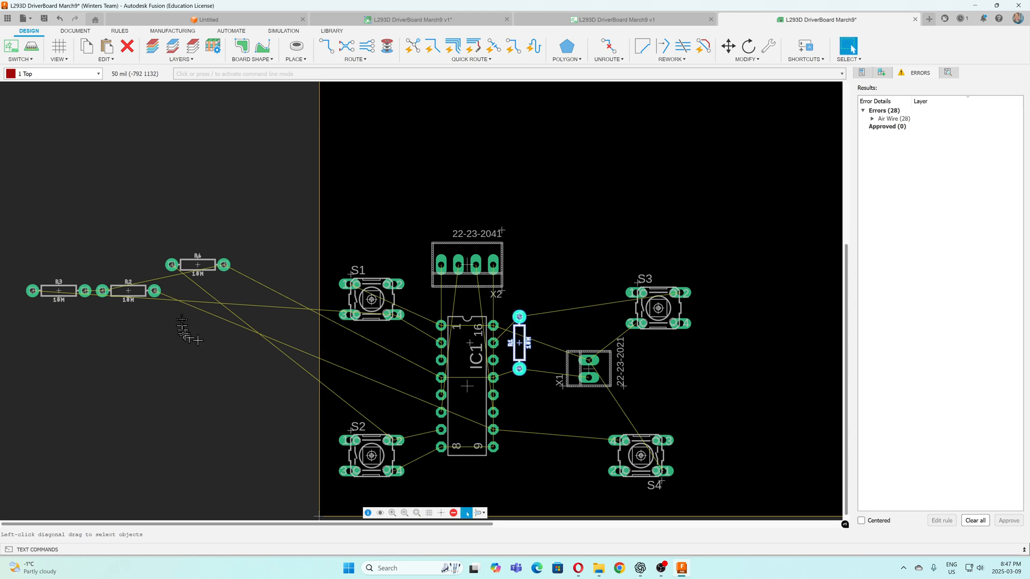
Rotate resistor R4 upright and place it between S2 and the lower left side of IC1
left_click_drag(202, 274, 383, 371)
right_click(383, 371)
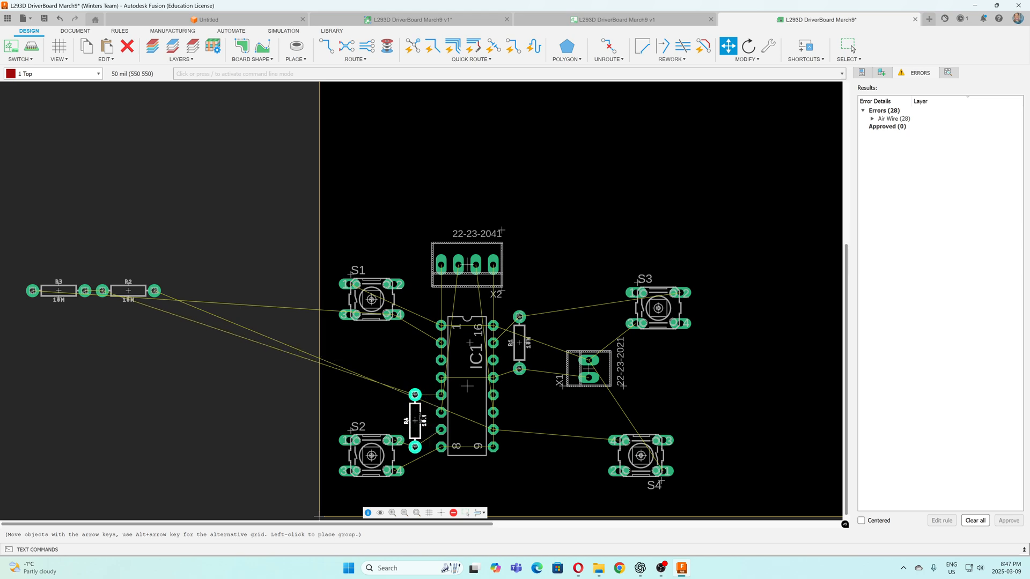
left_click_drag(420, 418, 420, 419)
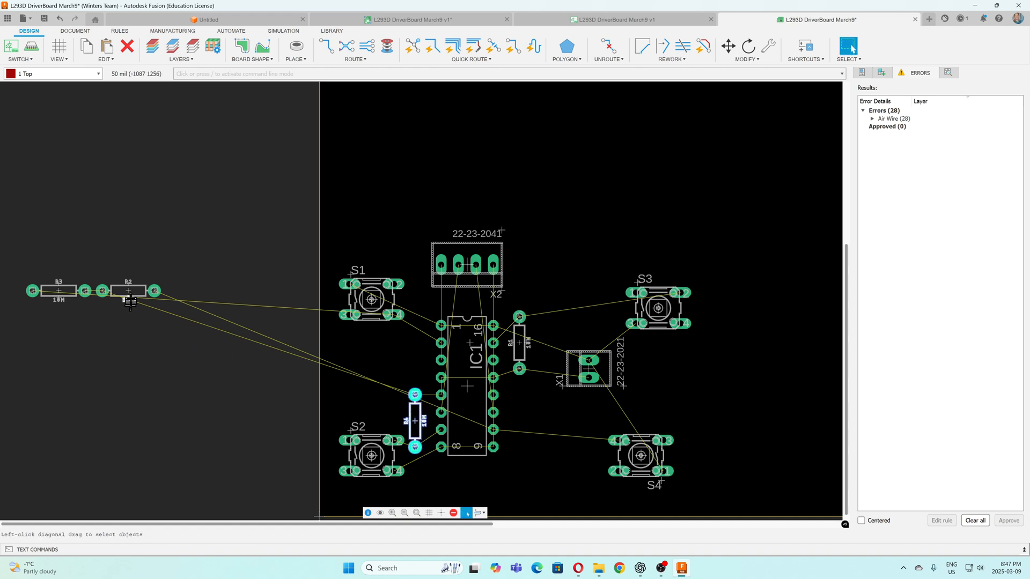
Rotate resistor R2 upright and place it beside the lower right side of IC1, in line below R1
left_click_drag(132, 293, 163, 300)
right_click(371, 351)
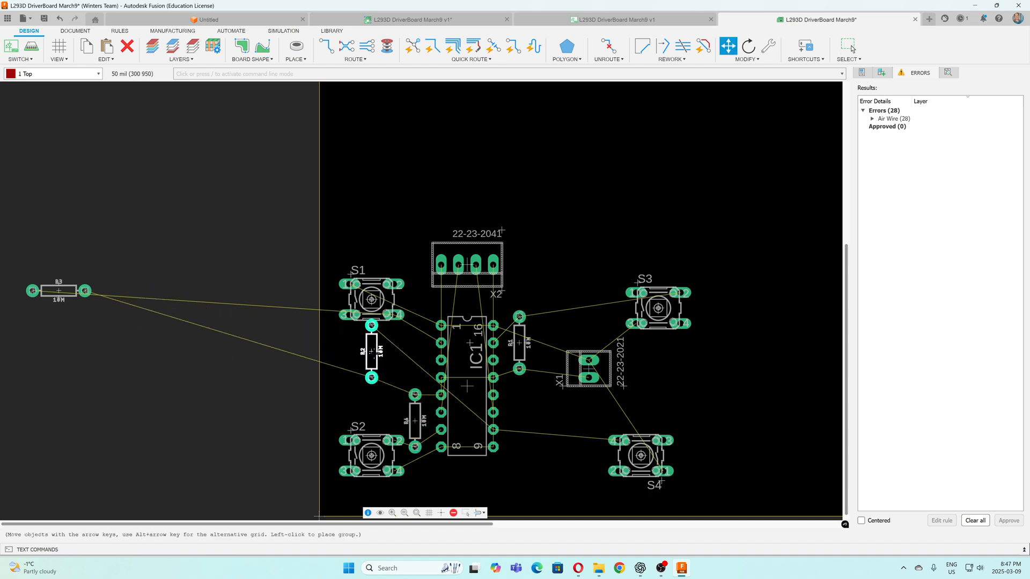
right_click(550, 414)
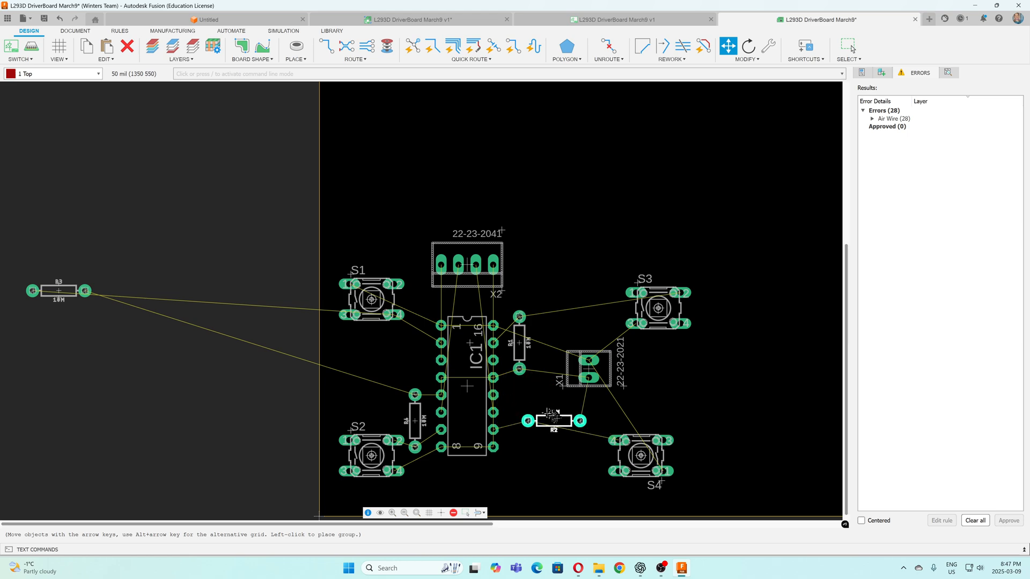
right_click(554, 421)
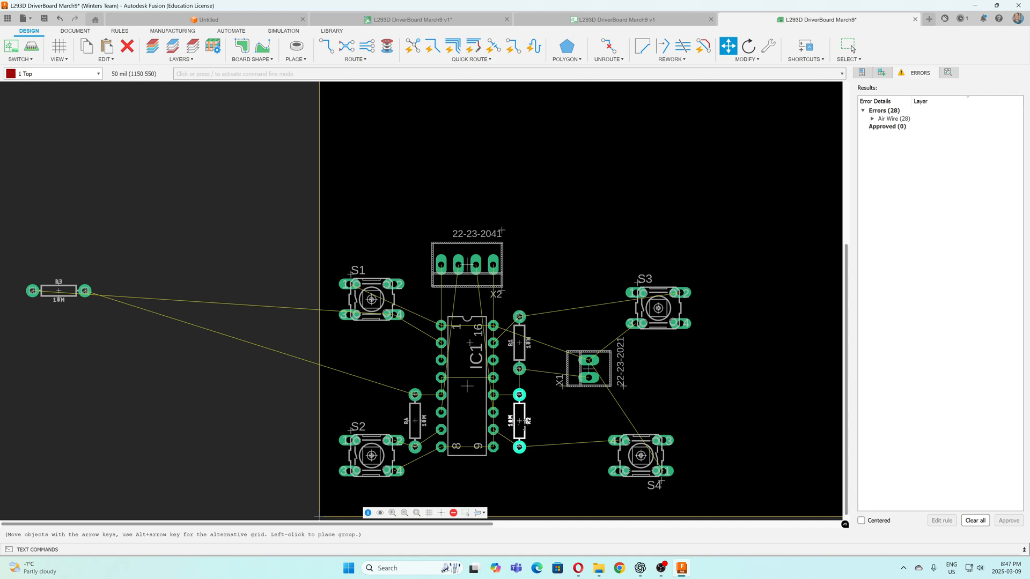
left_click(523, 428)
Rotate resistor R3 upright and place it beside the upper left side of IC1, directly above R4
left_click(70, 291)
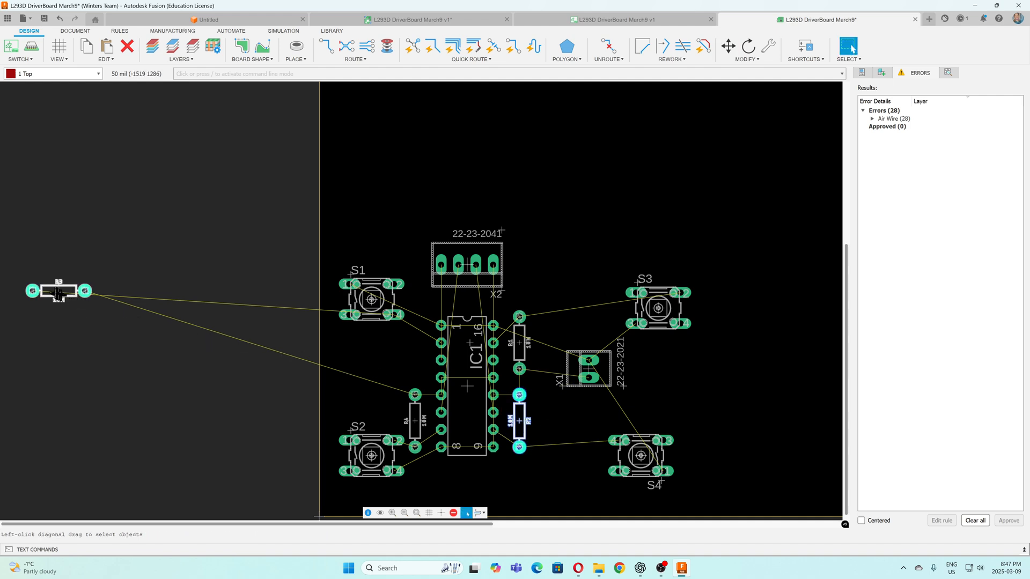
right_click(405, 369)
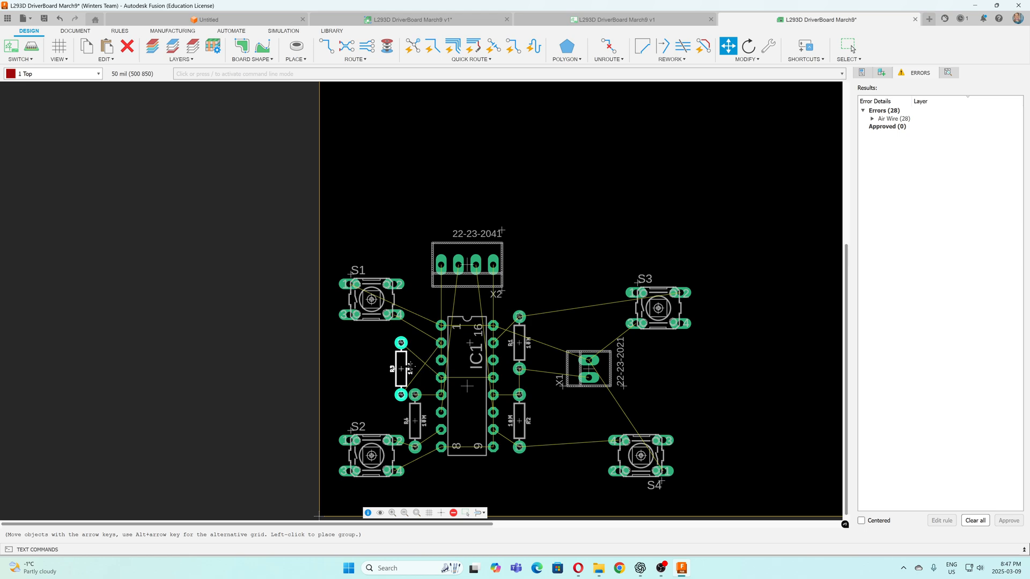
right_click(410, 367)
right_click(410, 367)
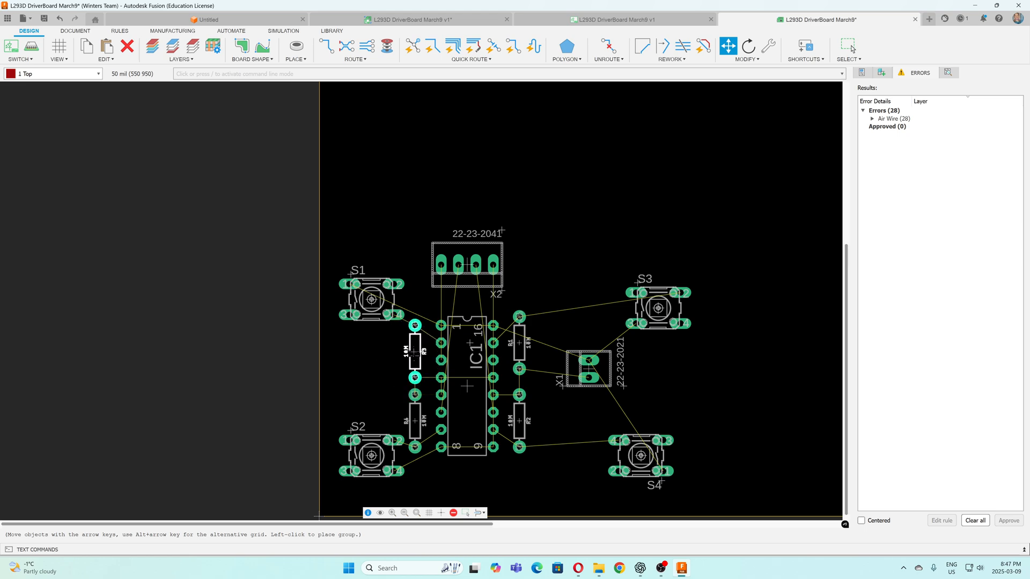
left_click(415, 351)
key("Escape")
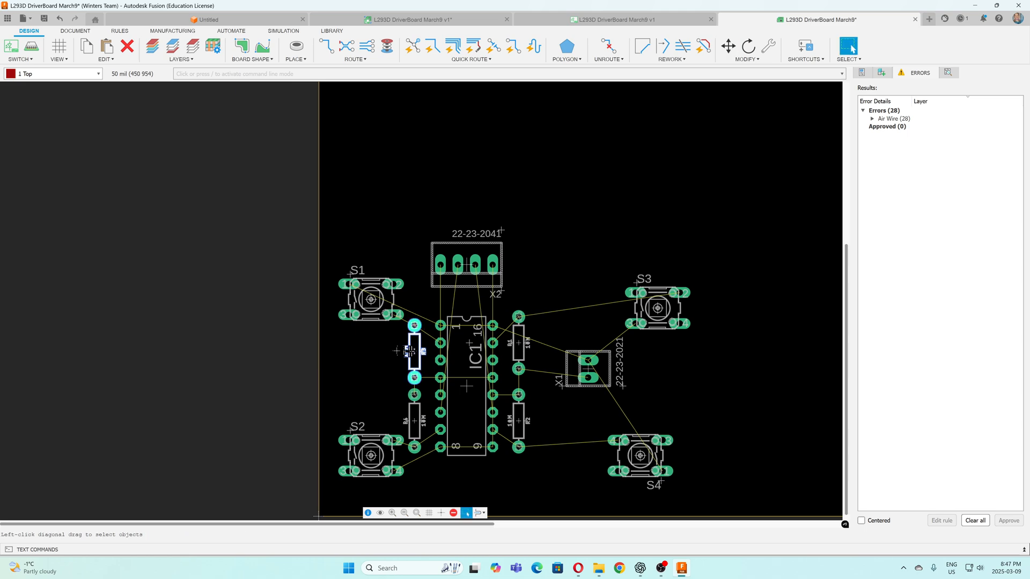
Shrink the board outline around the components to about 2250 mil wide and 1700 mil high by moving its right and top edges inward
scroll(346, 285, "up", 4)
scroll(345, 284, "down", 5)
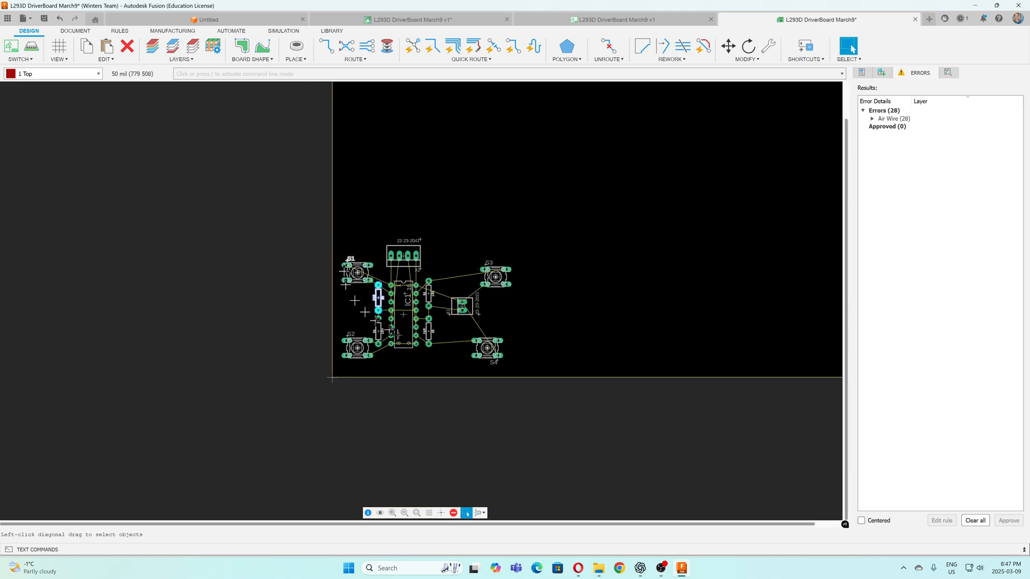
scroll(489, 330, "up", 1)
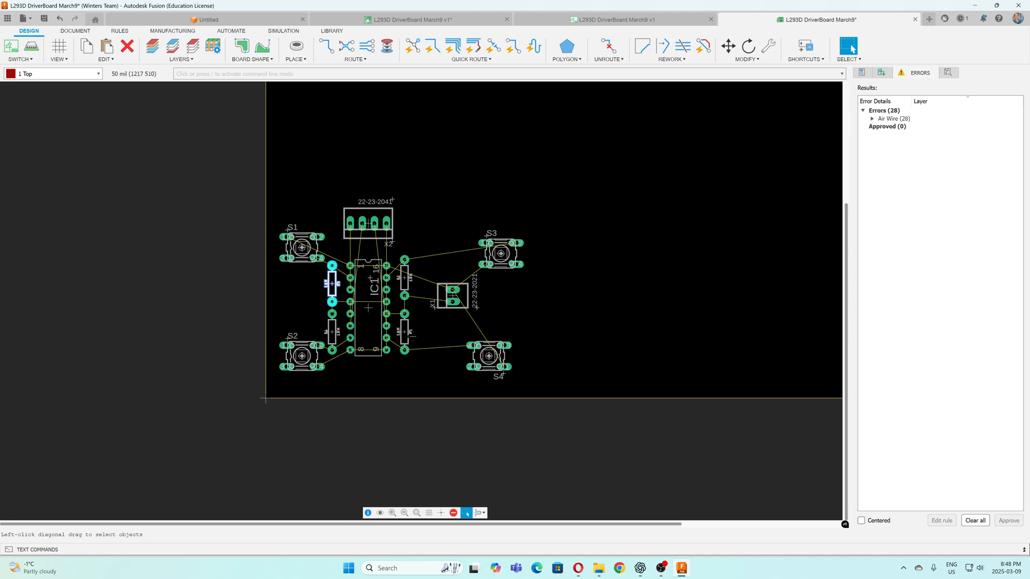
scroll(403, 337, "up", 3)
scroll(424, 342, "down", 6)
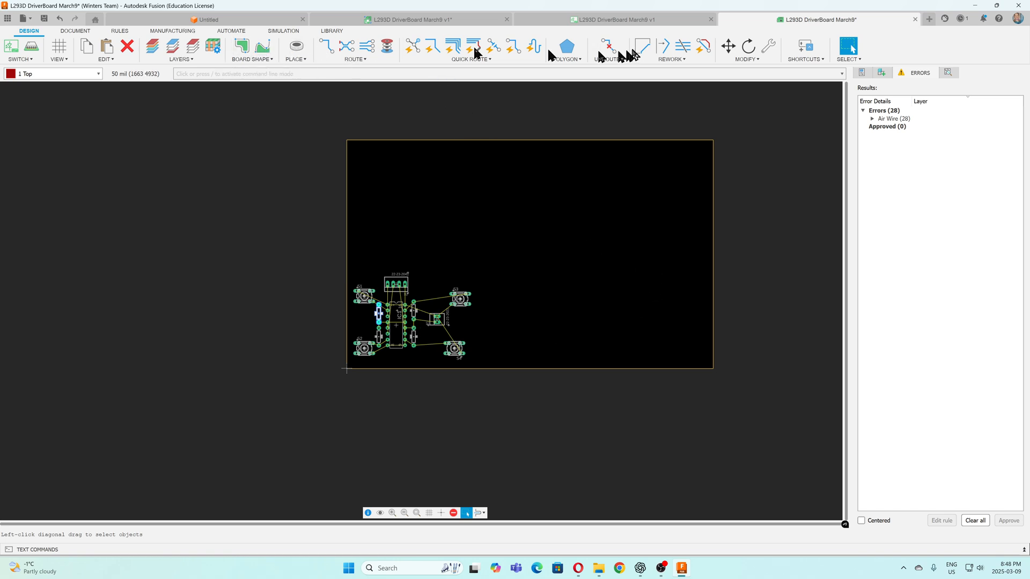
left_click(726, 47)
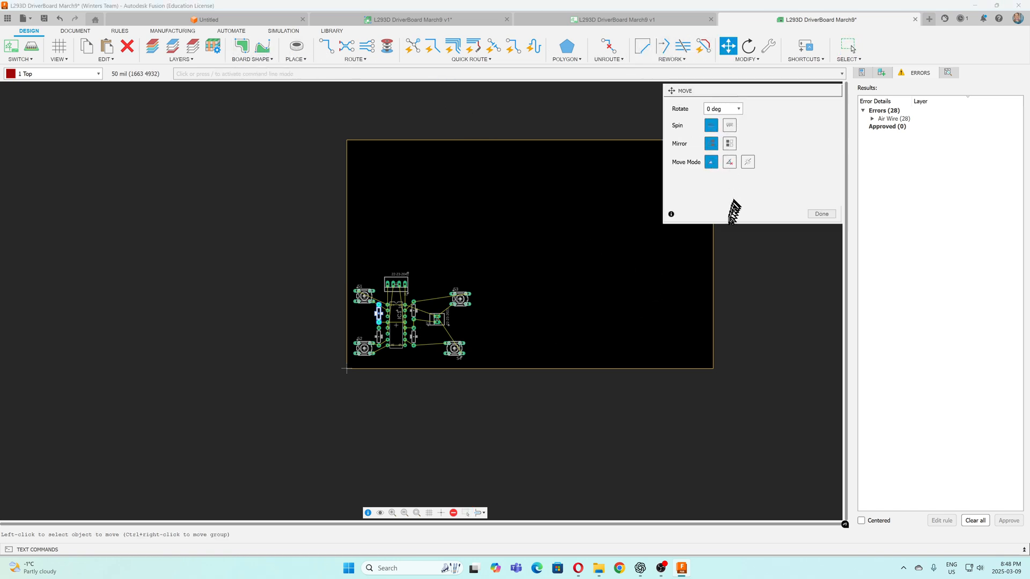
left_click(718, 261)
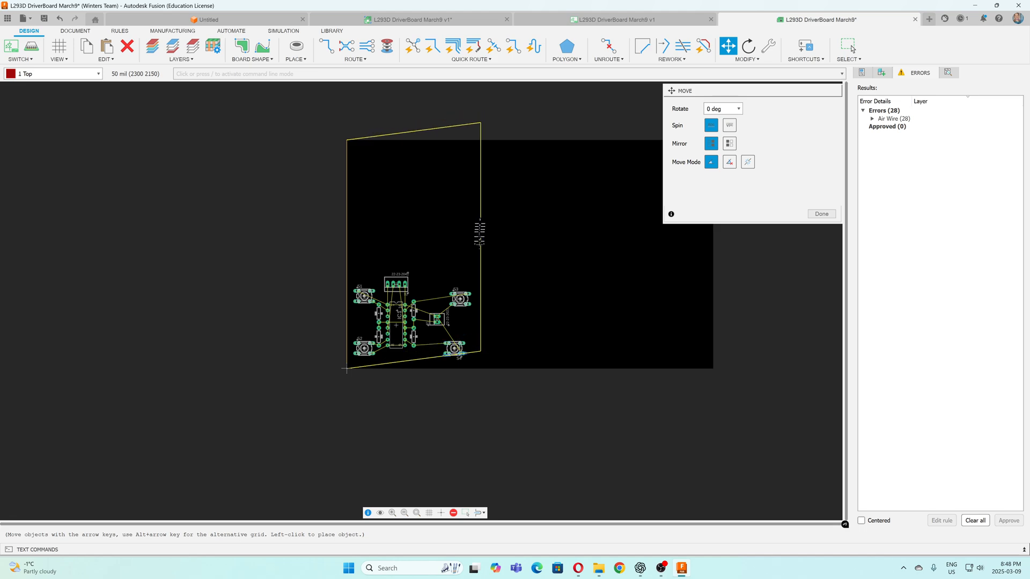
left_click(478, 262)
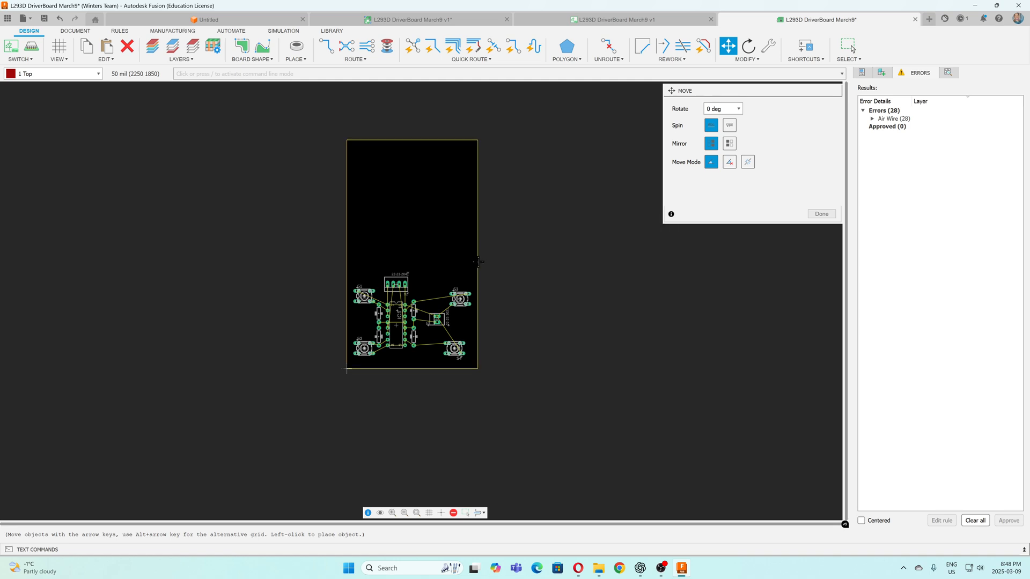
left_click(414, 140)
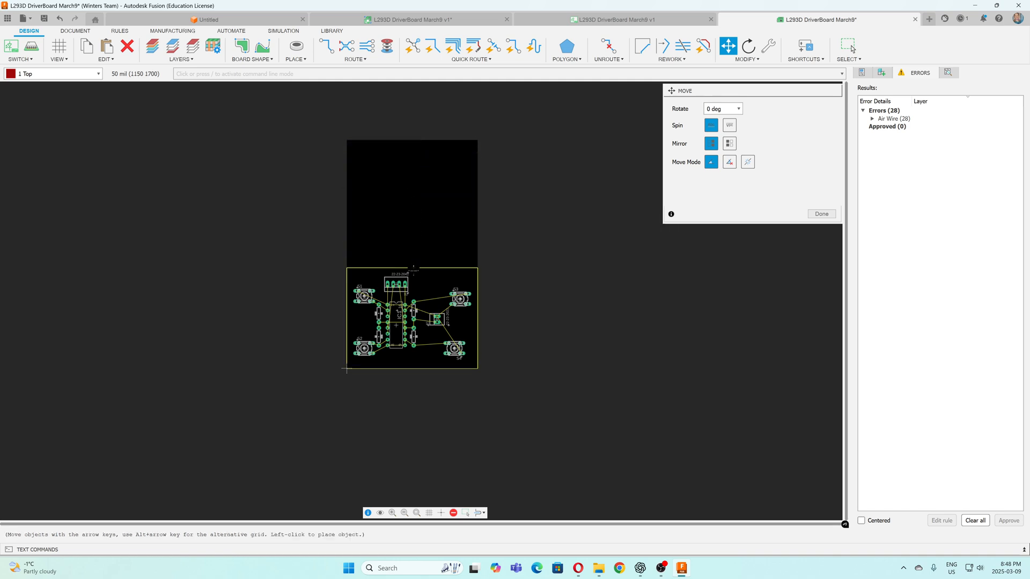
left_click(413, 268)
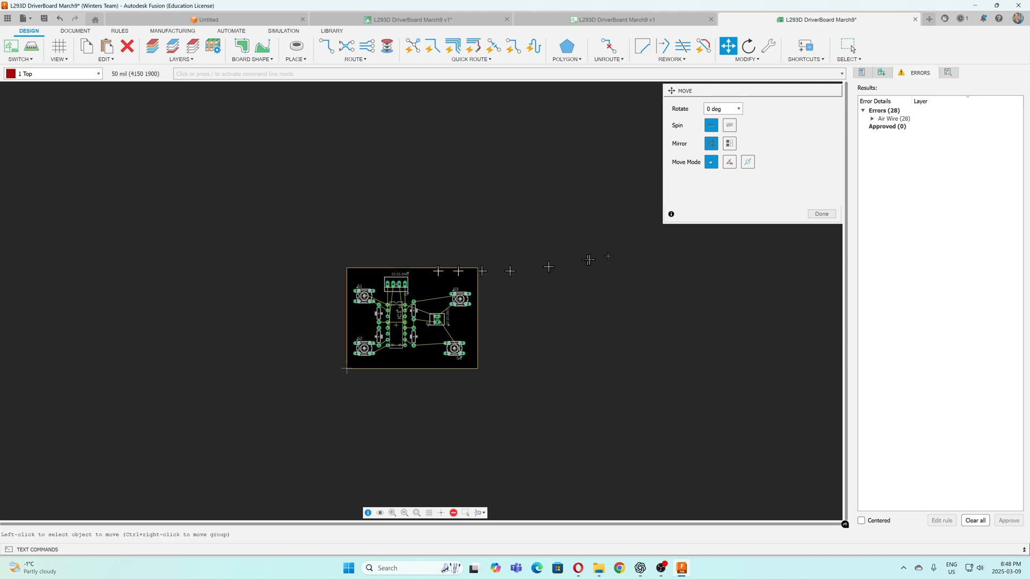
left_click(822, 214)
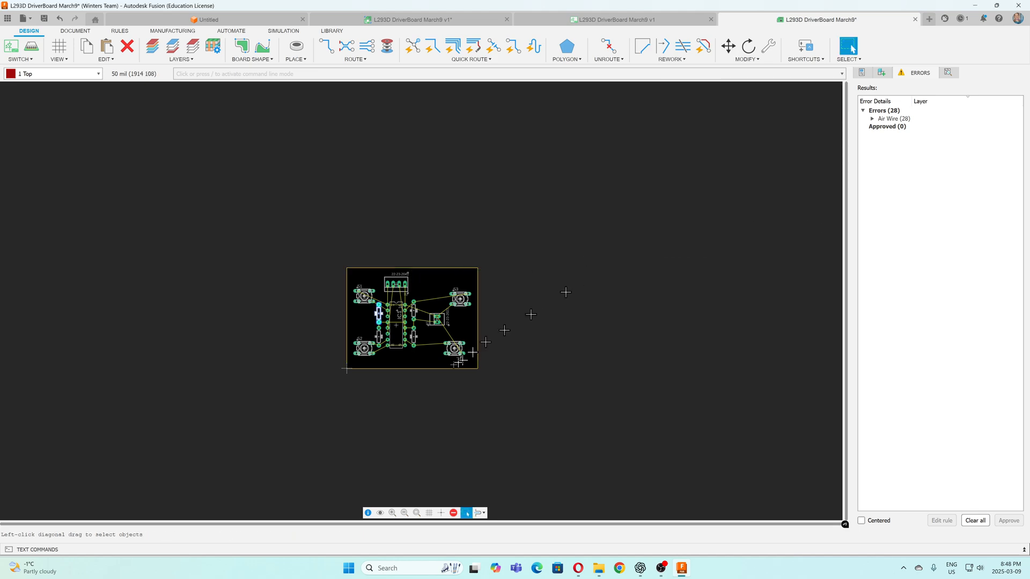
Move connector X1 farther right from IC1, into the gap between switches S3 and S4
scroll(410, 330, "down", 3)
scroll(410, 330, "up", 3)
scroll(417, 333, "up", 3)
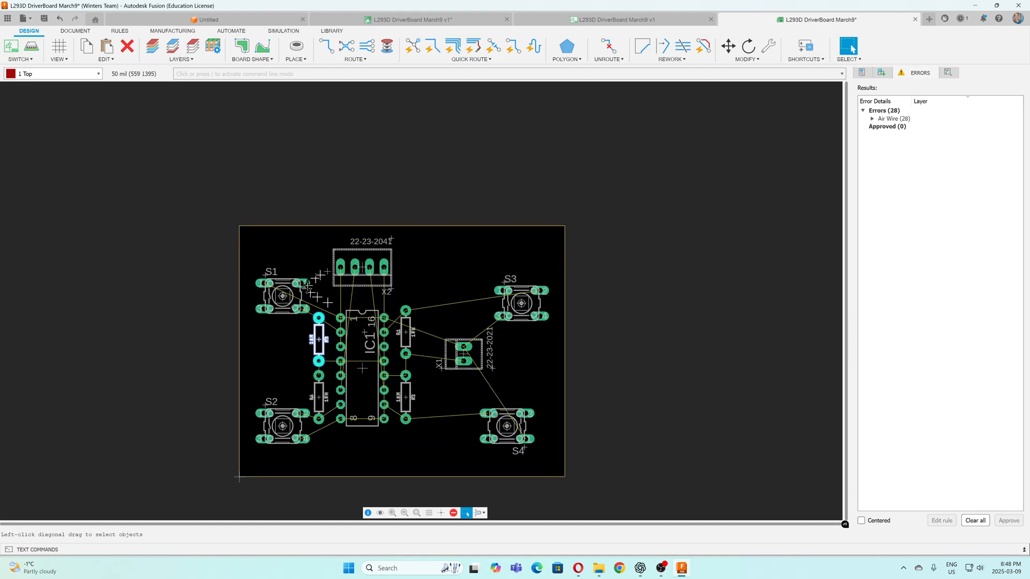
scroll(450, 245, "up", 1)
scroll(451, 245, "down", 3)
scroll(387, 375, "up", 3)
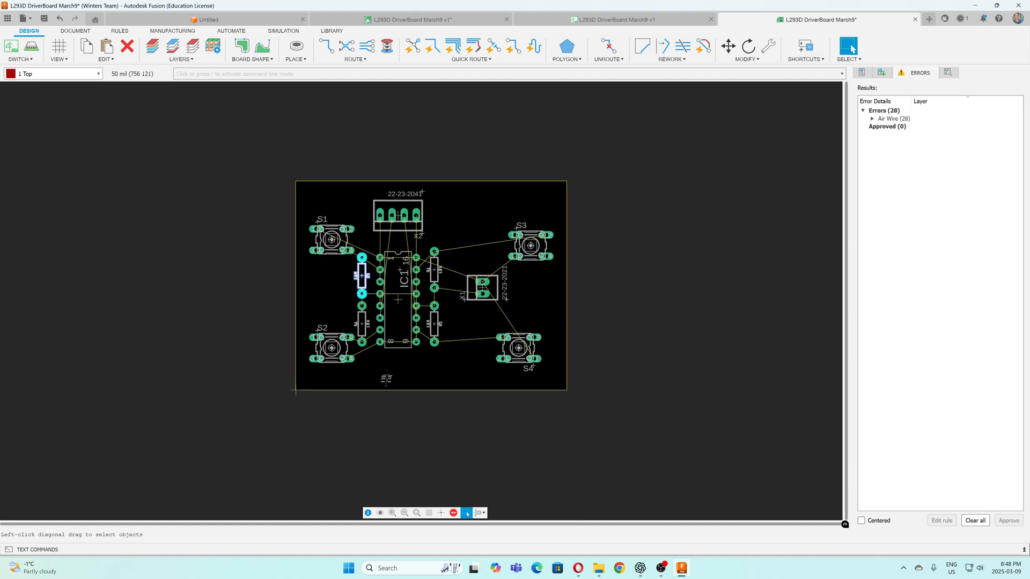
scroll(388, 360, "down", 1)
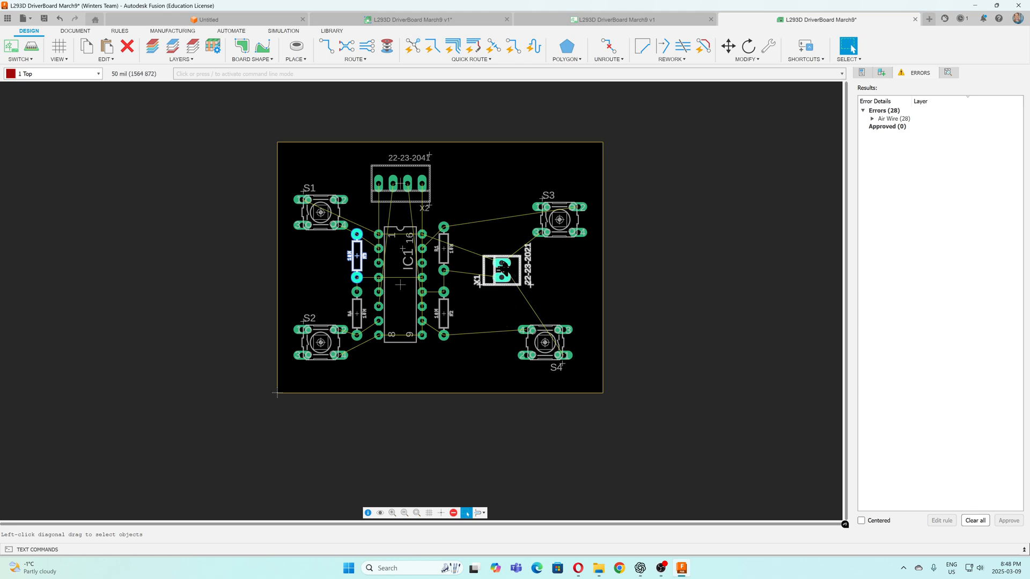
left_click(727, 46)
left_click(502, 271)
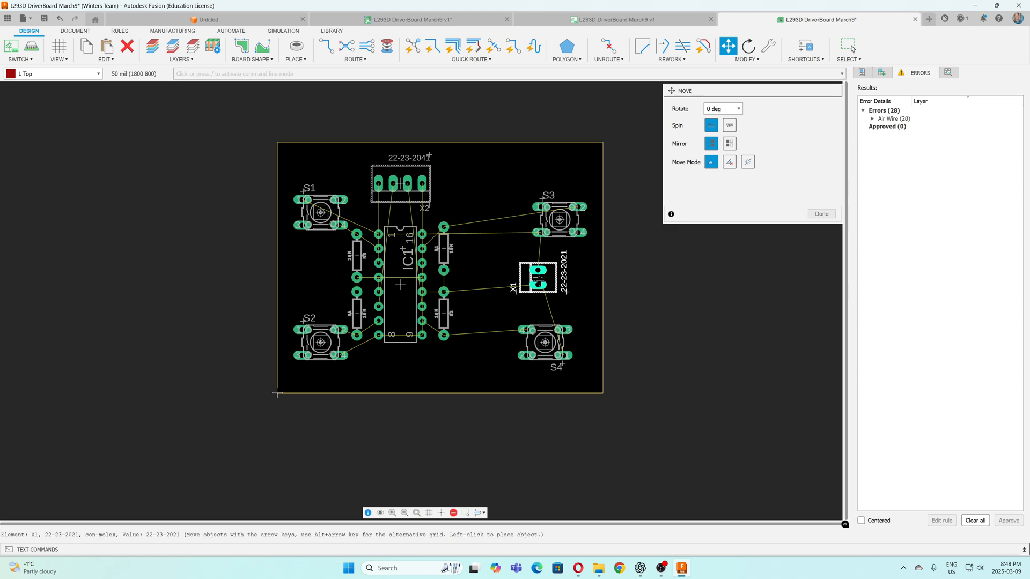
left_click(537, 277)
Spread out the right-hand parts: S3 closer to the board's top edge, X1 slightly up and left, and S4 toward the lower right corner
left_click(559, 220)
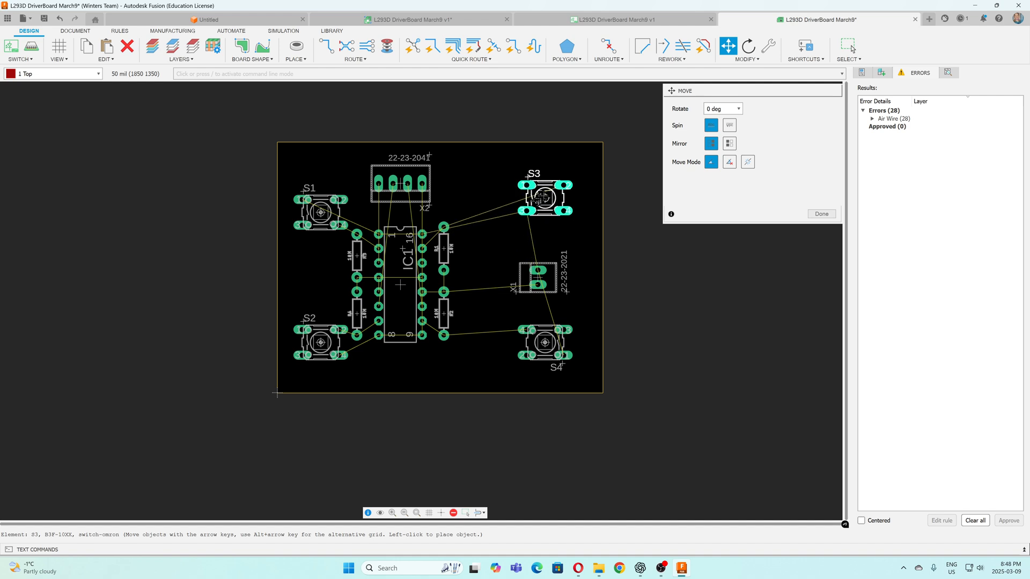
left_click(544, 191)
left_click(537, 277)
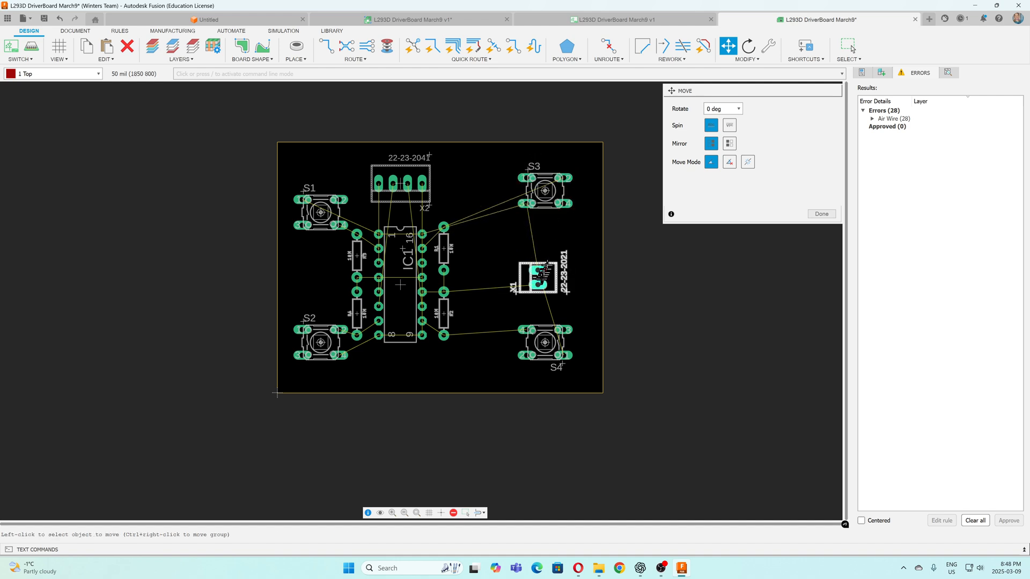
left_click(530, 263)
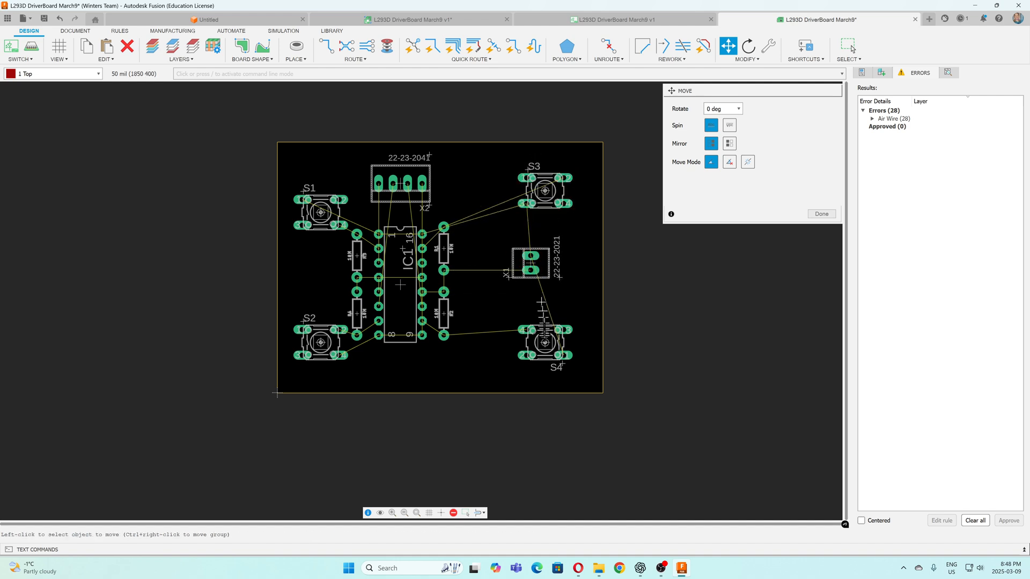
left_click(545, 343)
left_click(559, 348)
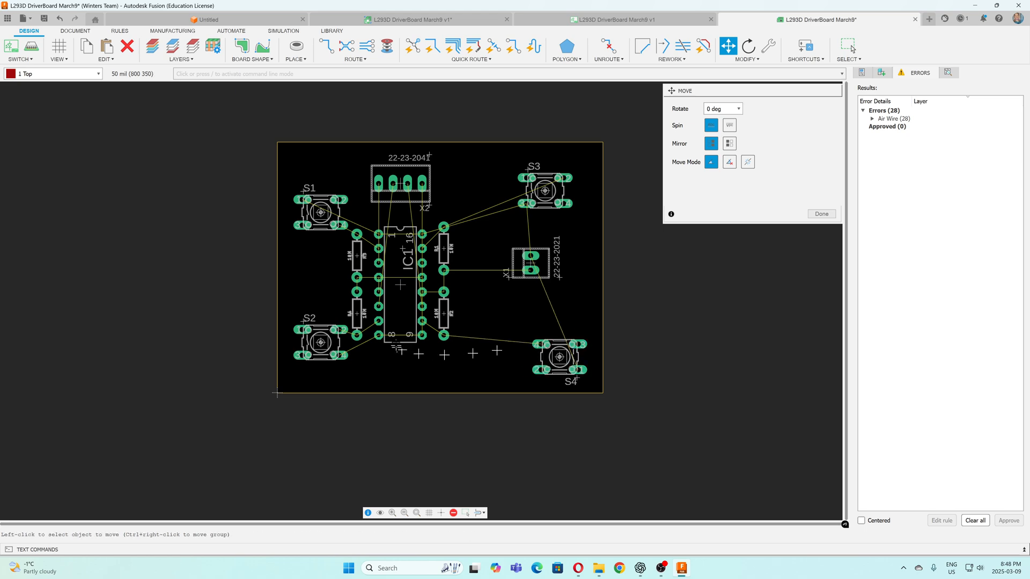
Move resistors R1 and R2 farther right from IC1, keeping R2 in line below R1
left_click(443, 248)
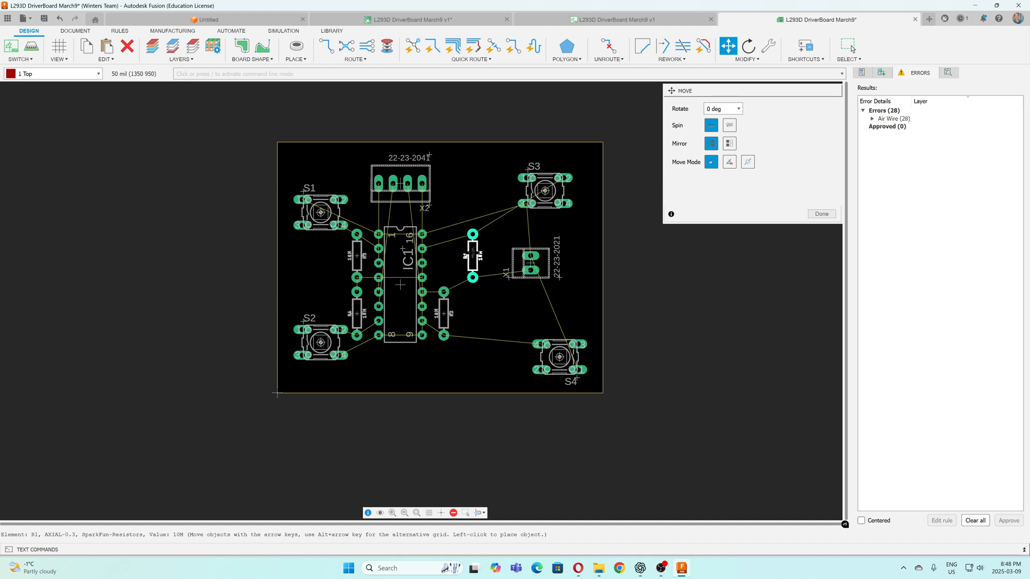
left_click(480, 249)
left_click(444, 300)
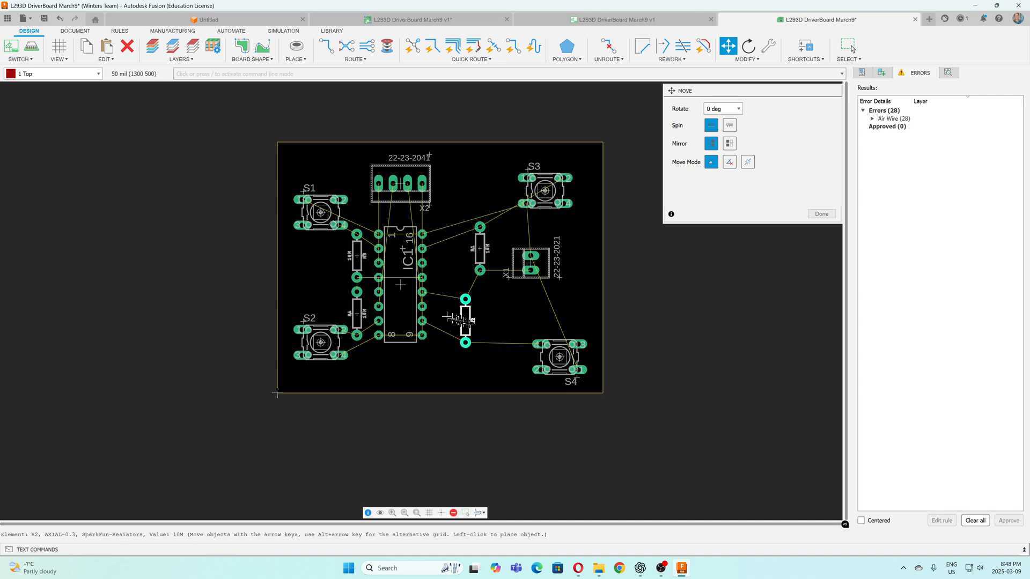
left_click(481, 314)
Shift IC1 right toward the board's centre and place connector X2 above it near the top edge
left_click(404, 304)
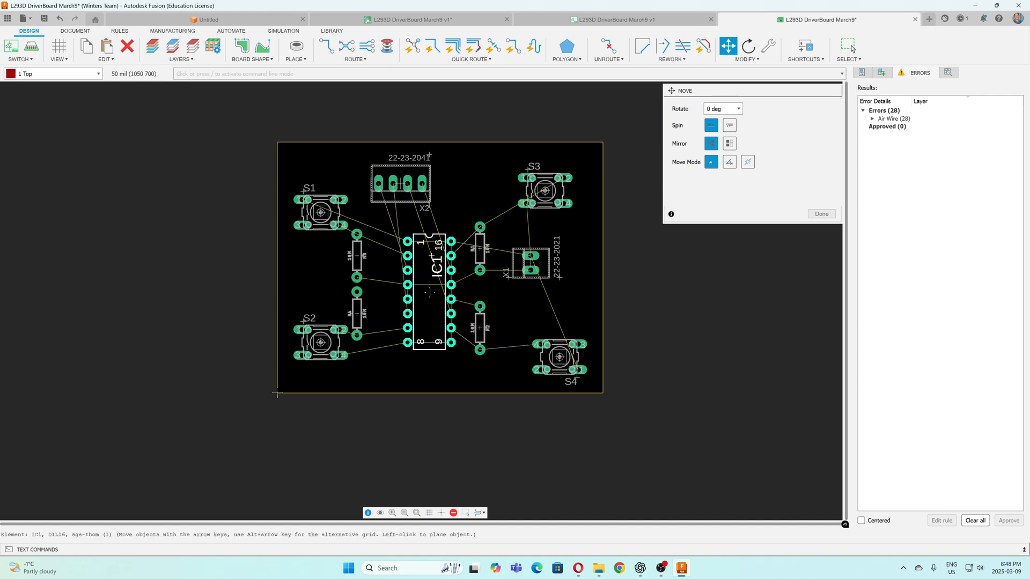
left_click(430, 292)
left_click(400, 184)
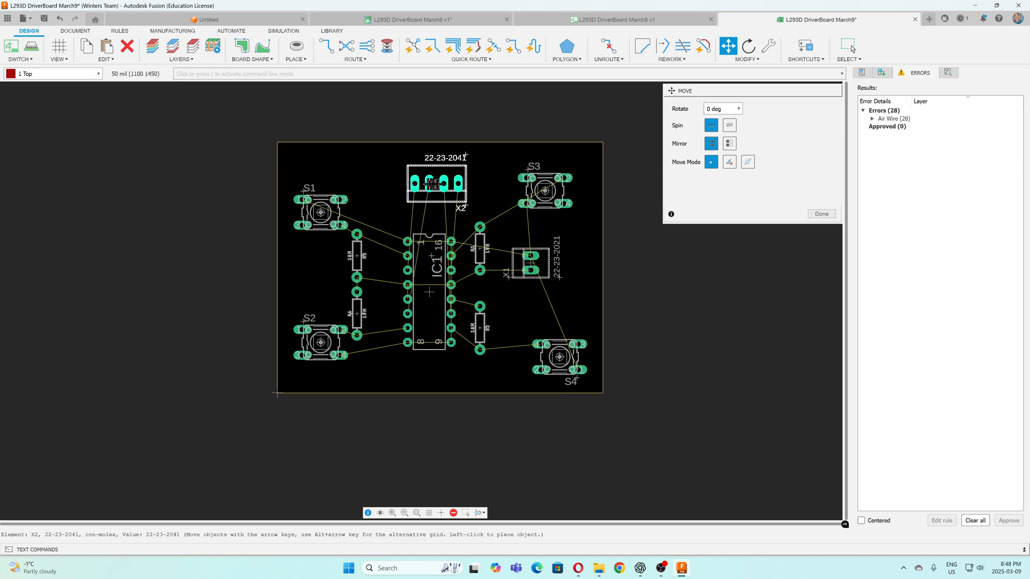
left_click(443, 184)
Move switch S1 up and slightly right so it is level with S3 near the board's top edge
left_click(321, 212)
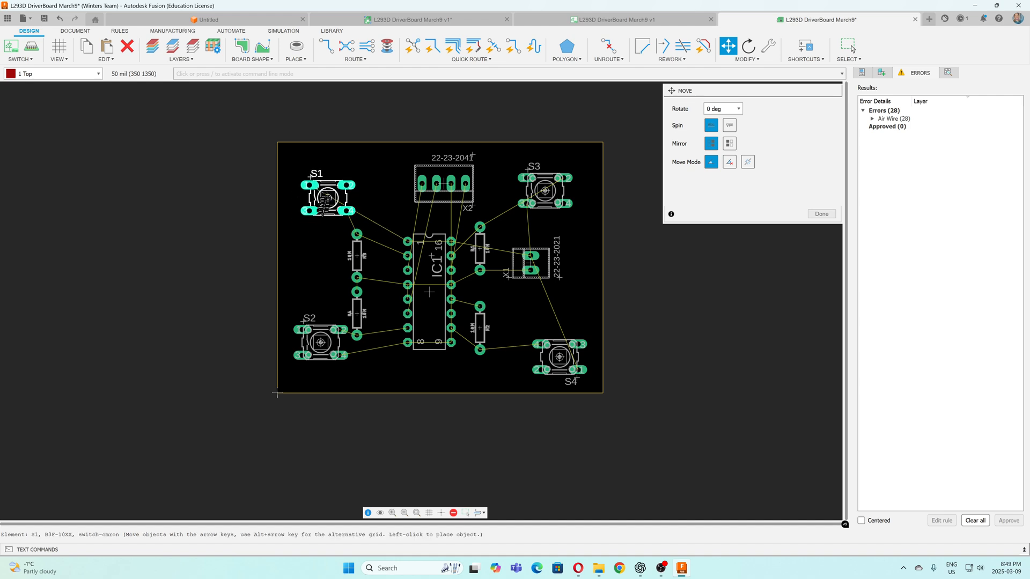
left_click(327, 190)
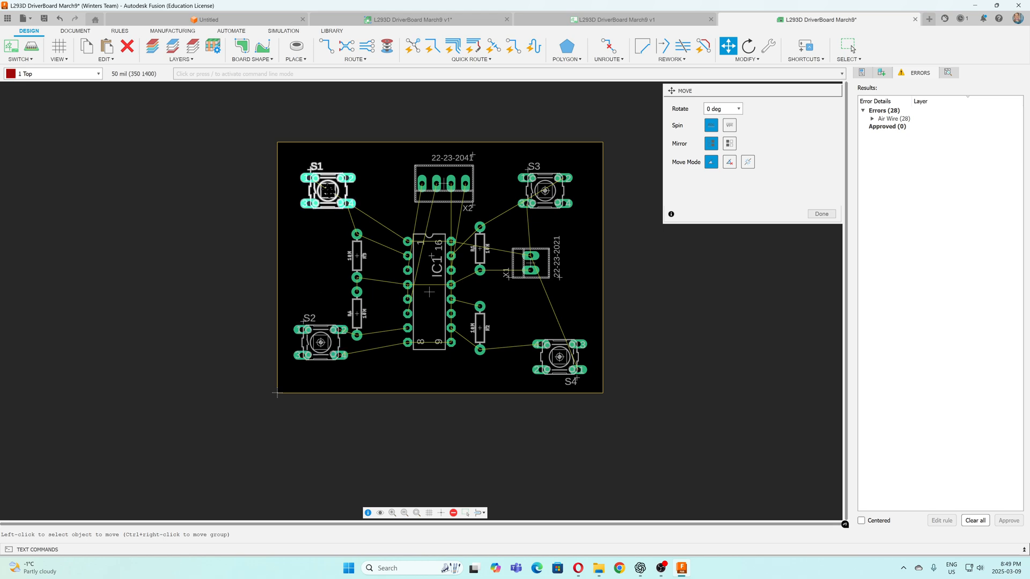
left_click(327, 190)
left_click(336, 191)
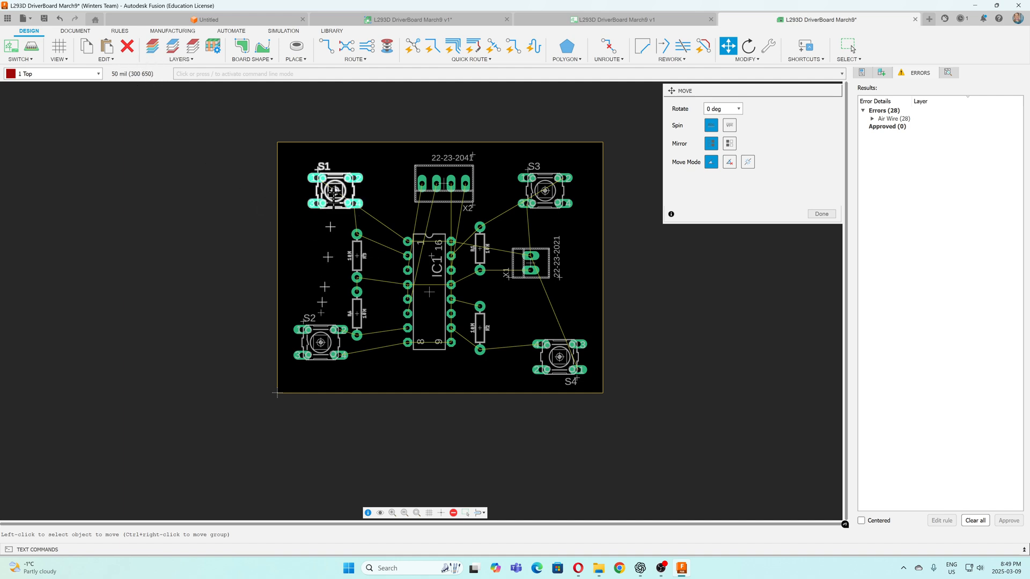
Move resistors R4 and R3 right toward IC1, with R4 closer to the chip than R3
left_click(357, 314)
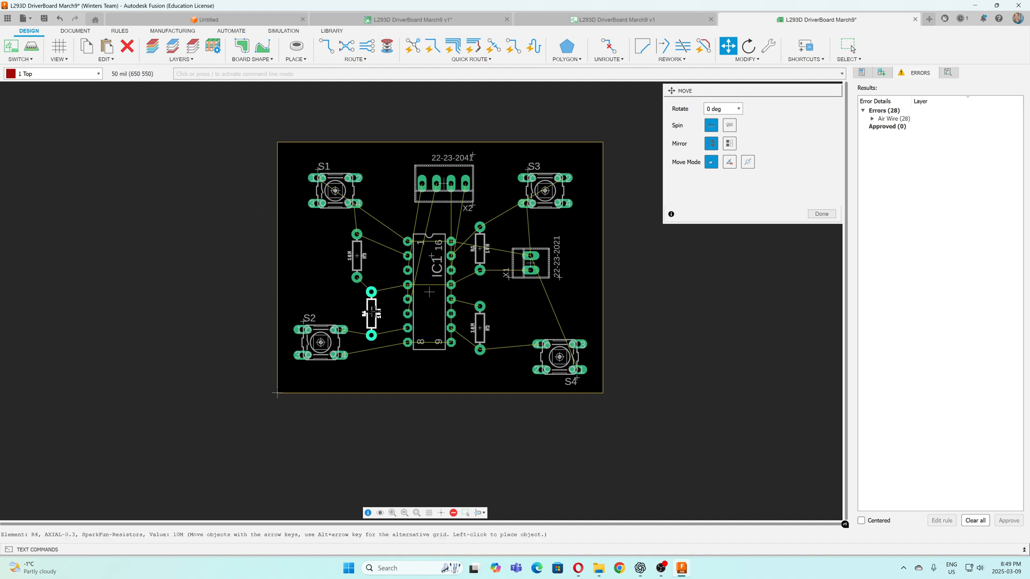
left_click(386, 314)
left_click(364, 272)
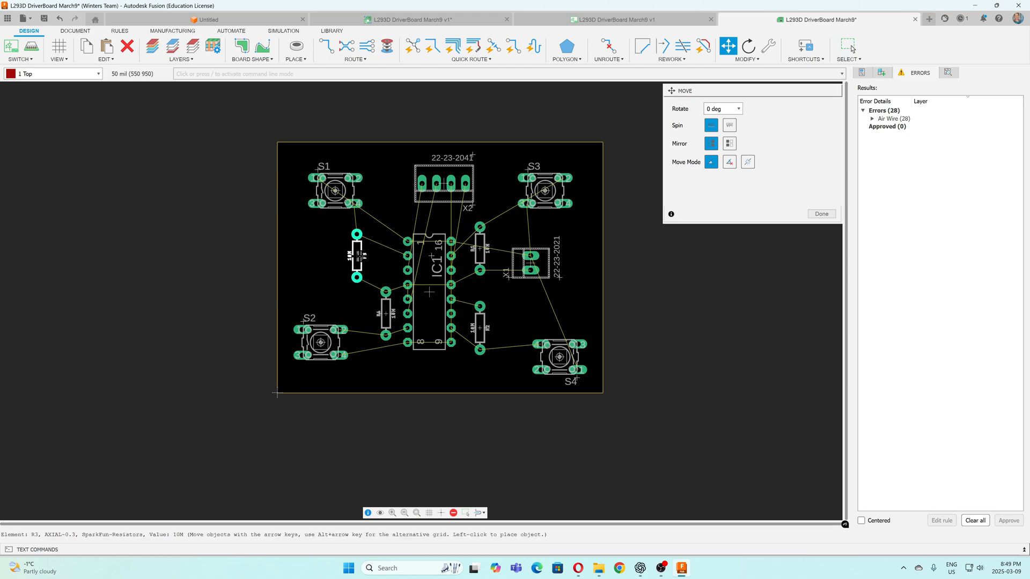
left_click(371, 259)
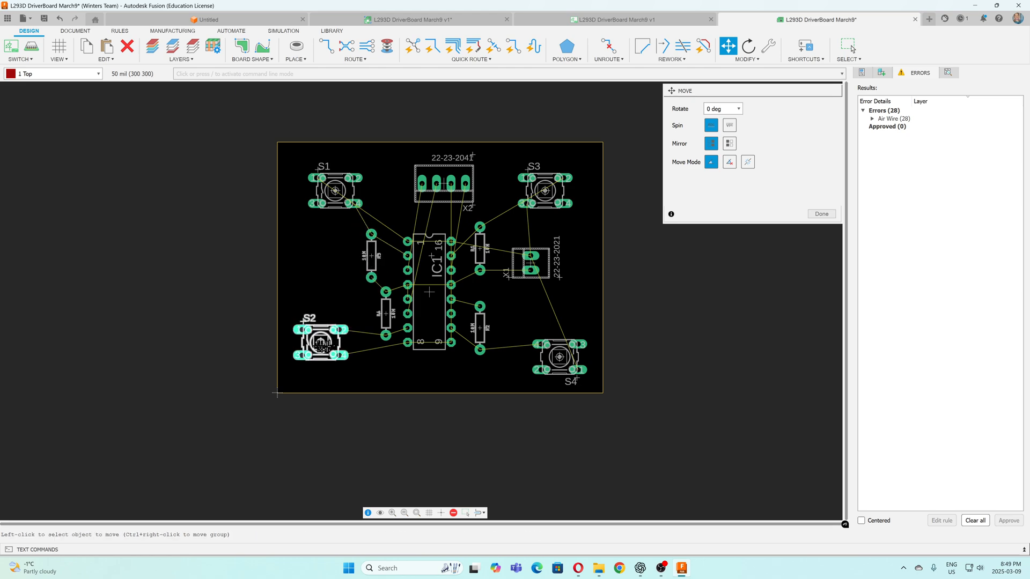
Align switch S2 directly below S1 and switch S4 directly below S3
left_click(320, 342)
left_click(334, 342)
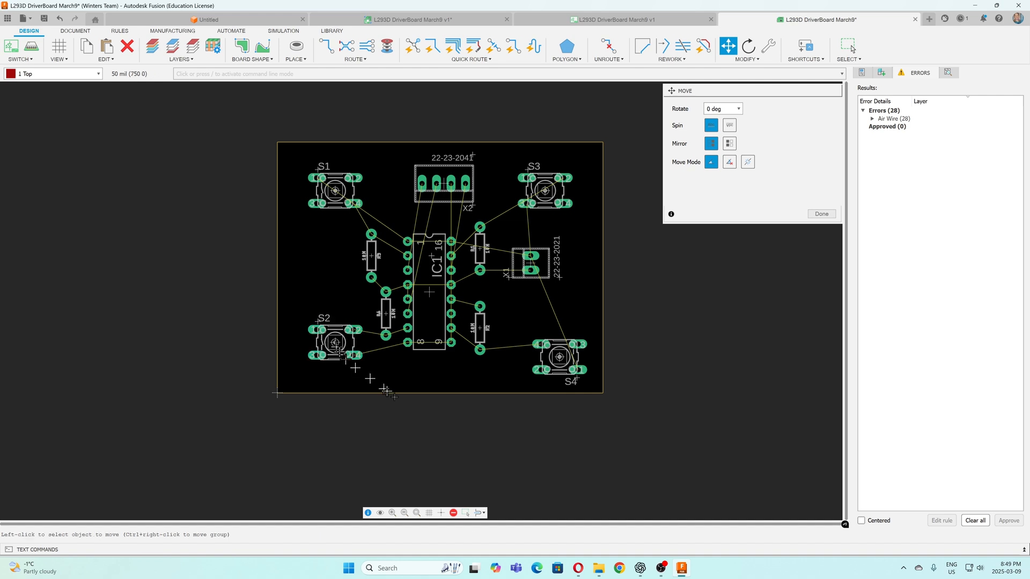
left_click(552, 366)
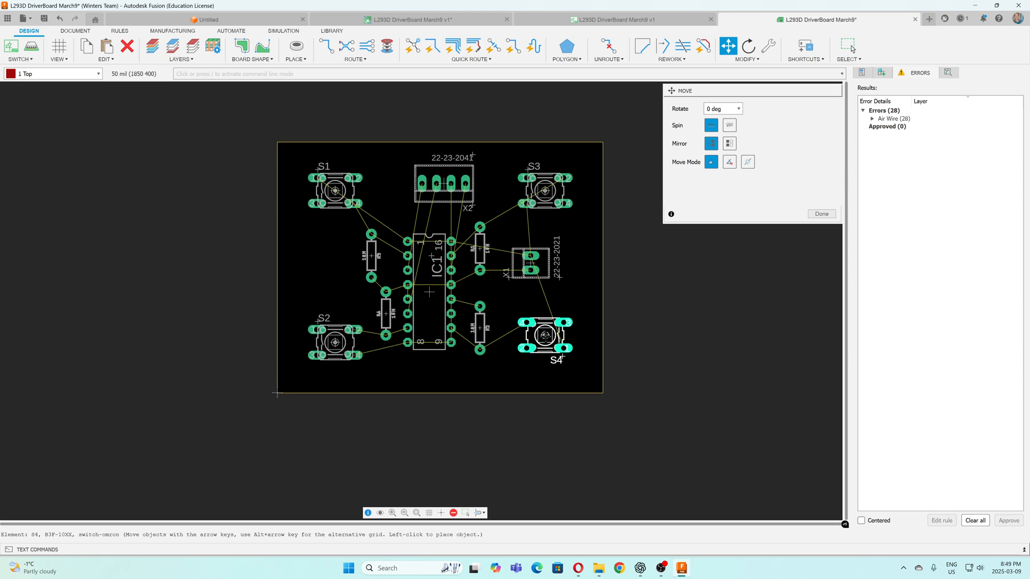
left_click(545, 336)
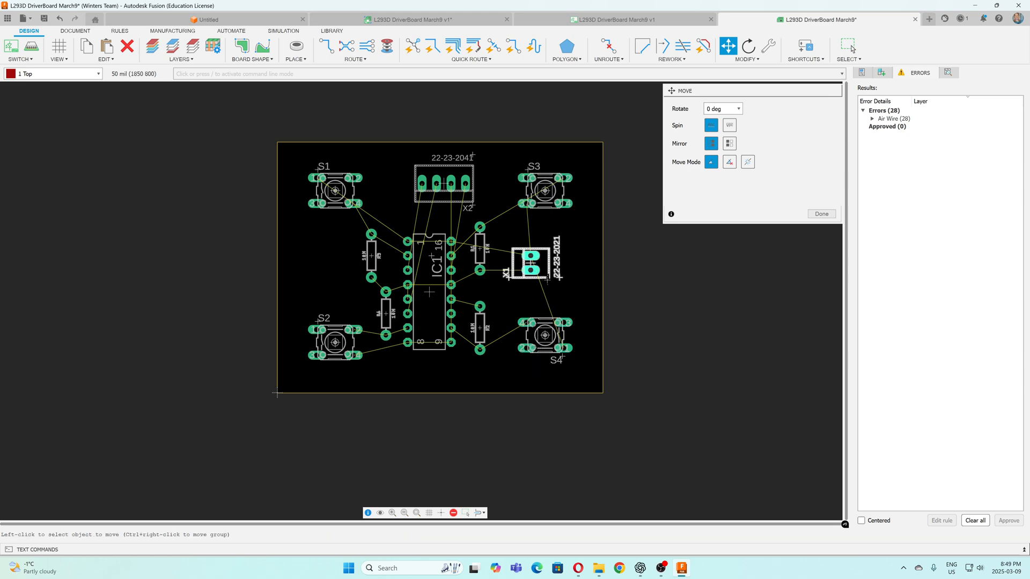
left_click(821, 214)
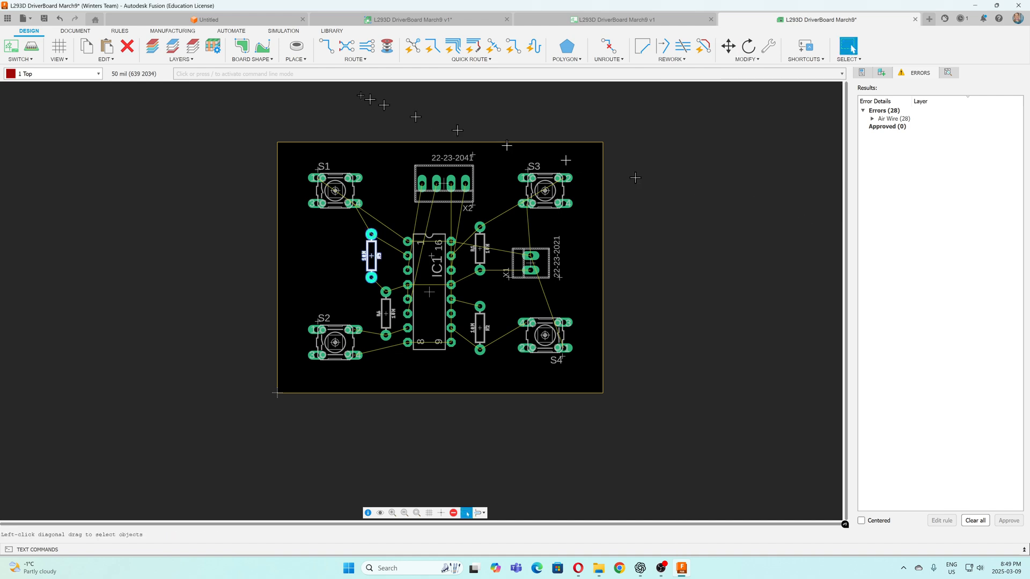
Set the drill diameter for non-plated (NPTH) holes to 120 mil
left_click(304, 59)
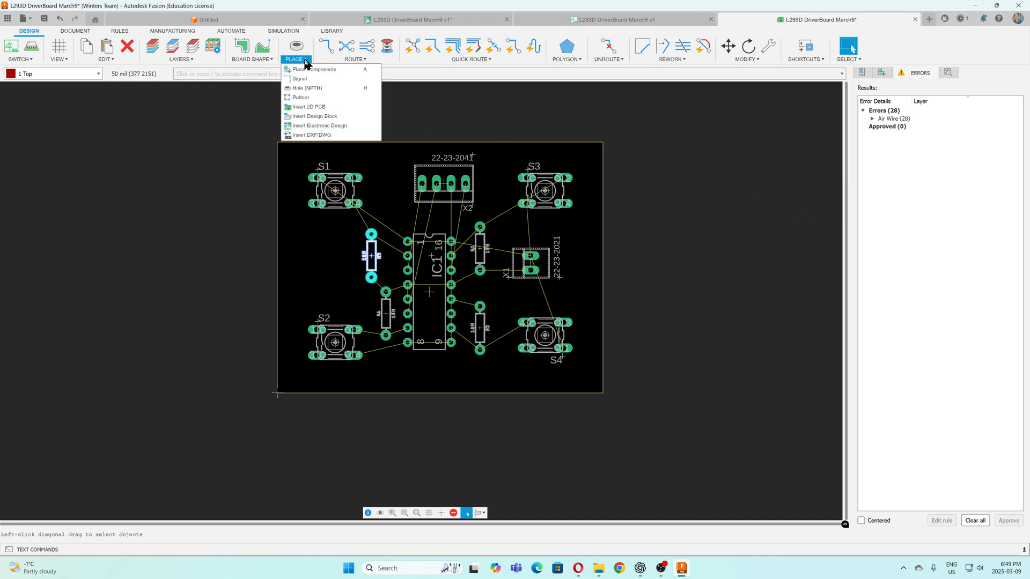
left_click(306, 88)
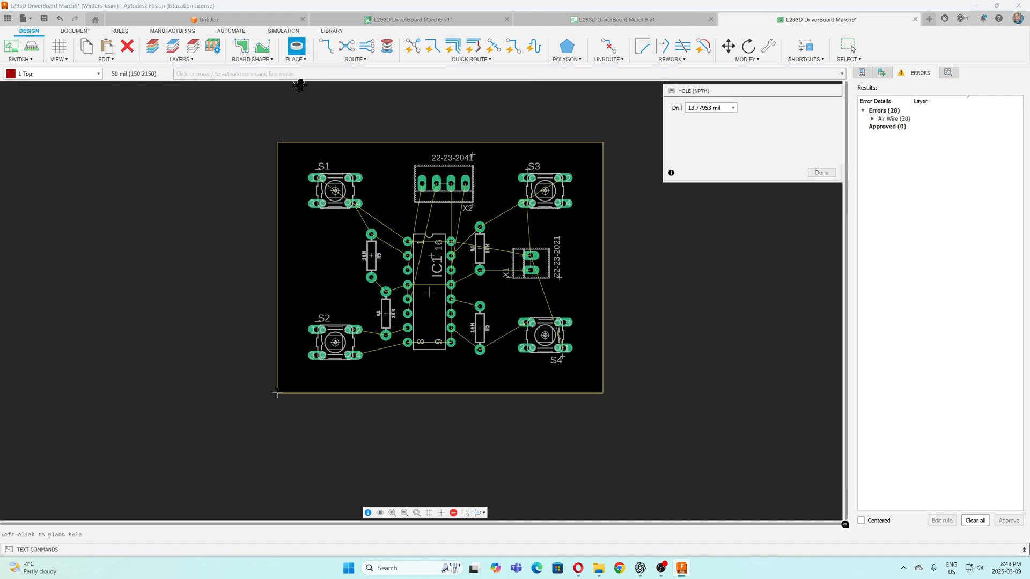
left_click(732, 108)
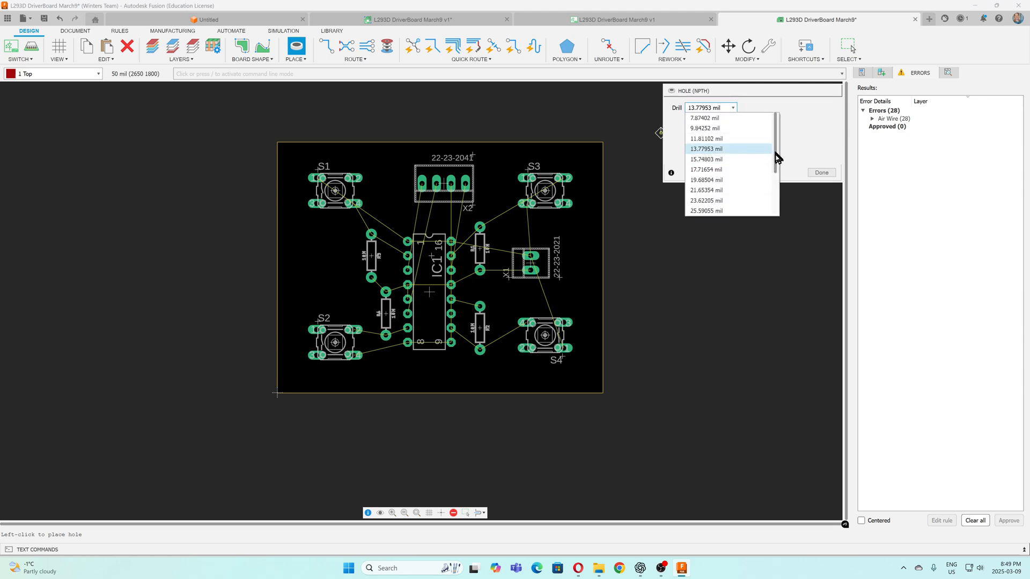
left_click_drag(776, 158, 776, 134)
left_click(702, 106)
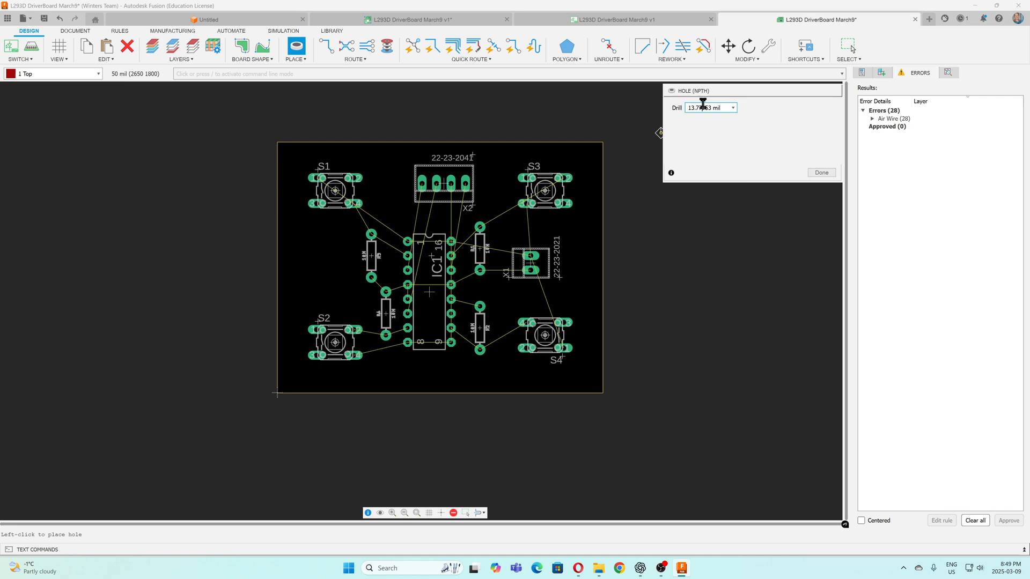
left_click_drag(707, 107, 671, 111)
left_click(821, 172)
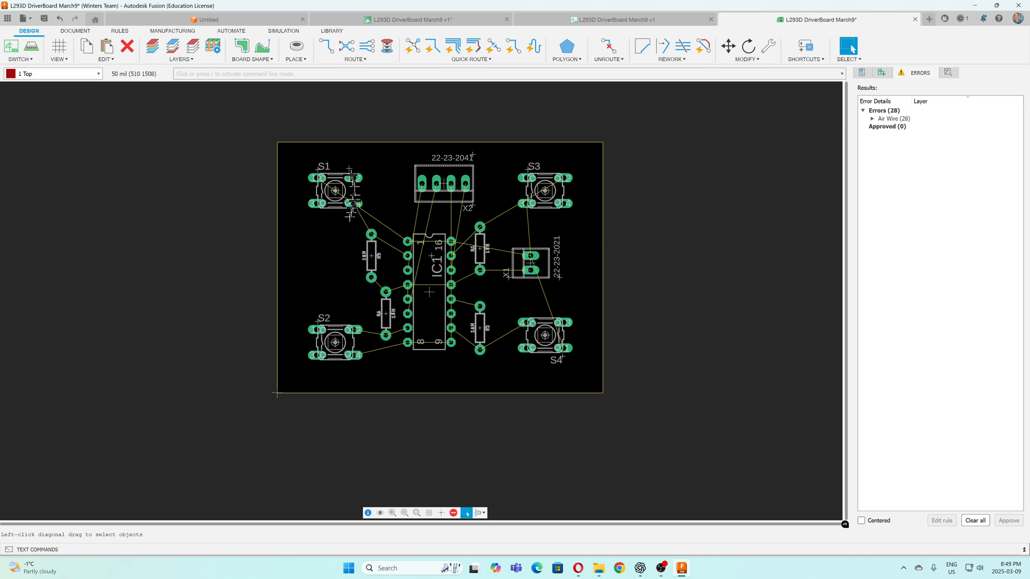
Place two level 120 mil non-plated holes, one between S1 and S2 and one between X1 and the board's right edge
left_click(303, 59)
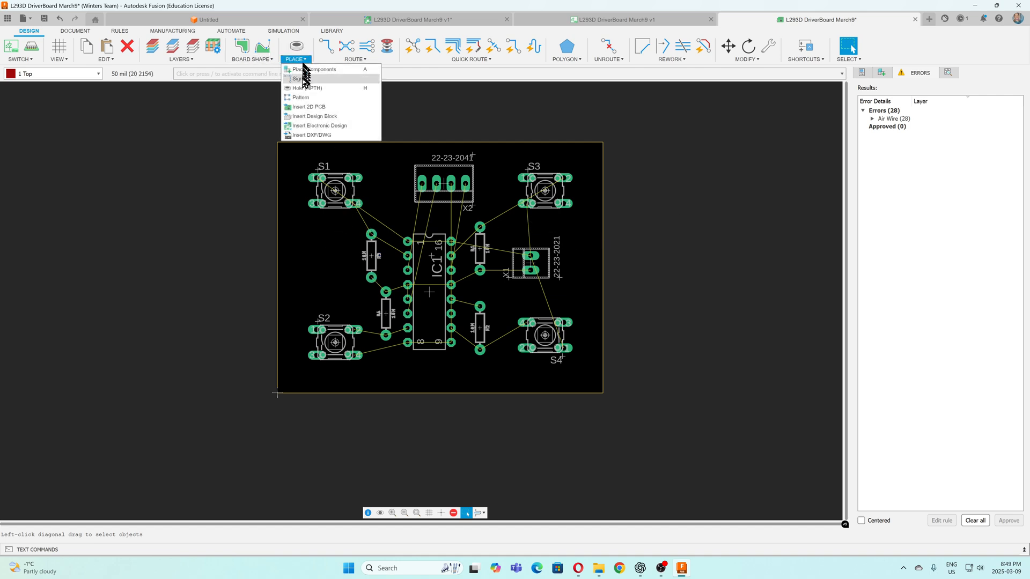
left_click(304, 87)
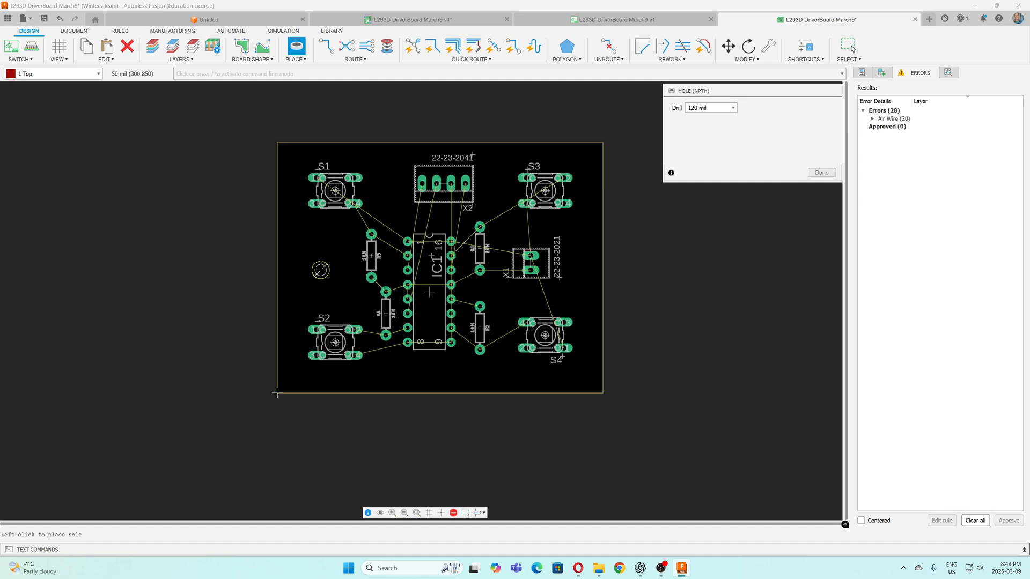
left_click(320, 269)
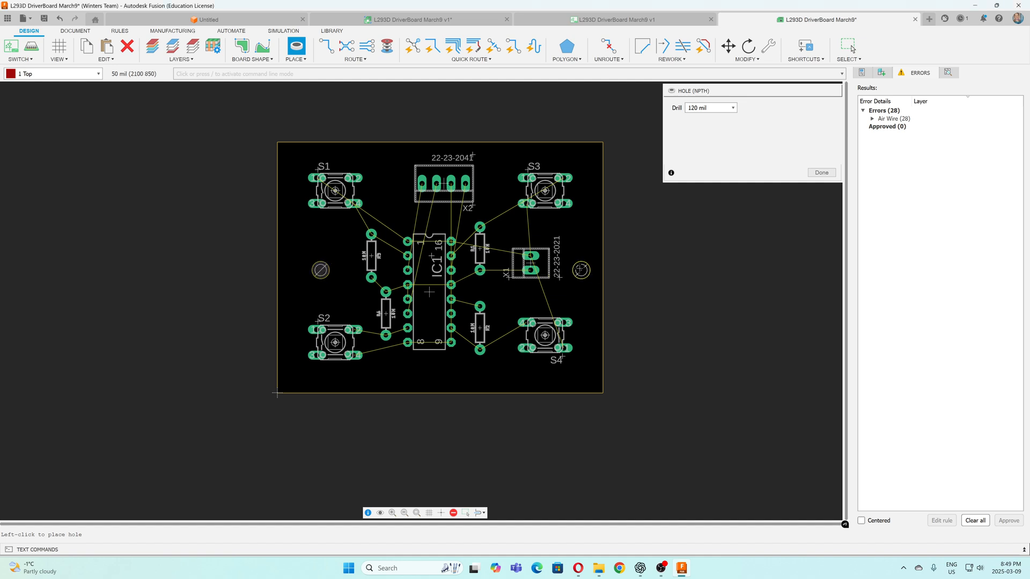
left_click(574, 270)
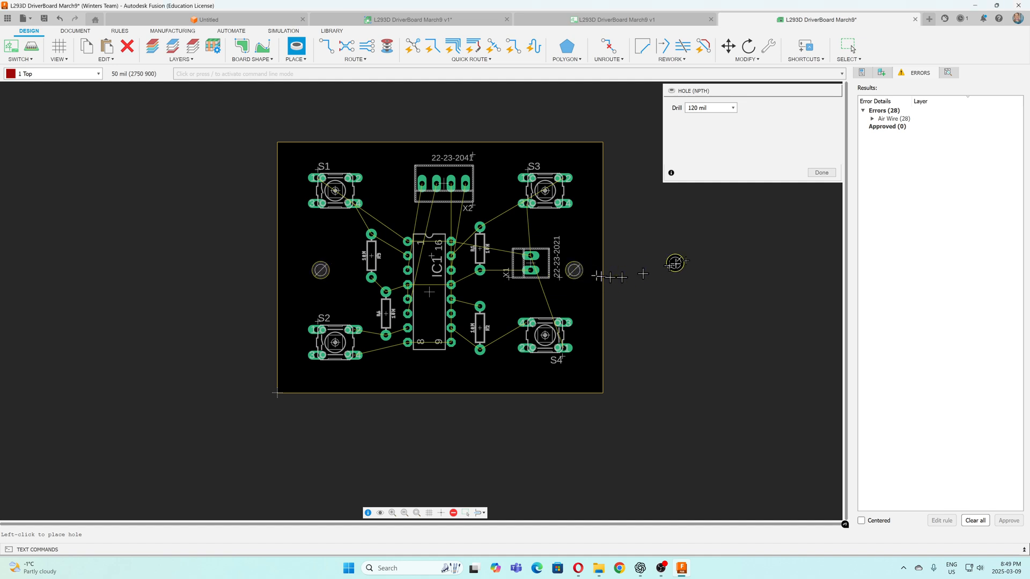
left_click(821, 172)
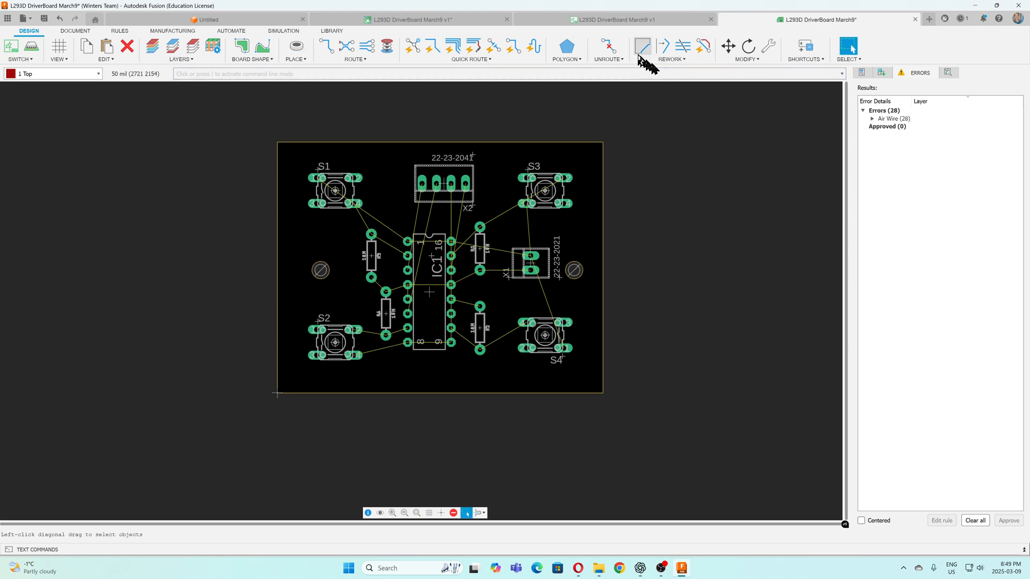
Round all four corners of the board outline using a round Miter with a 100 mil radius
left_click(685, 60)
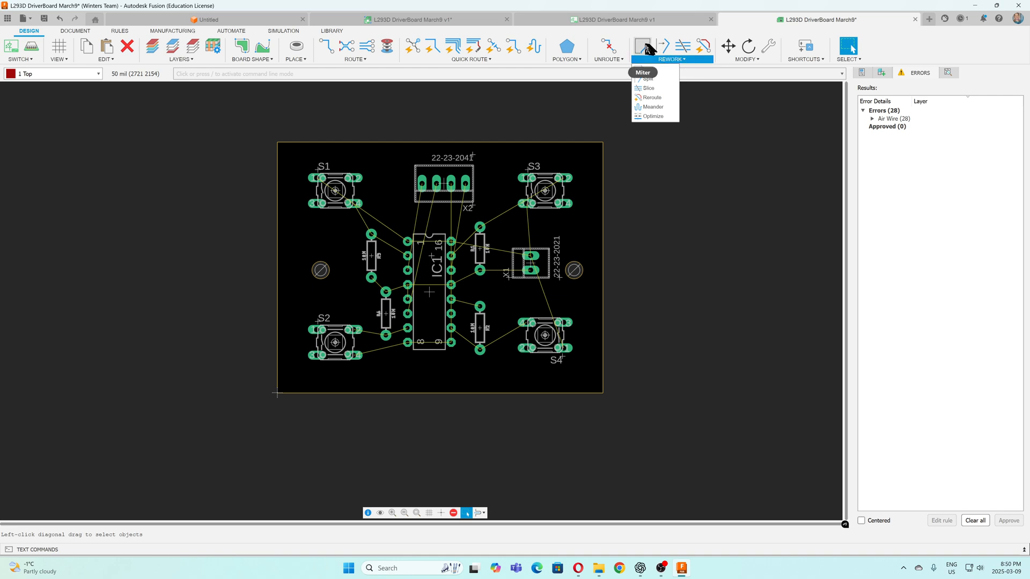
left_click(646, 49)
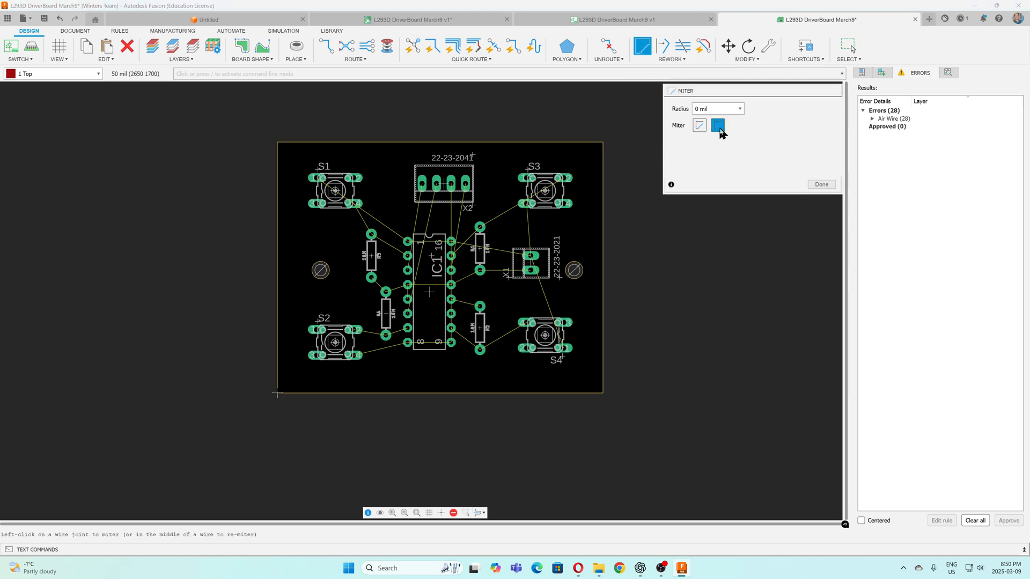
left_click(740, 110)
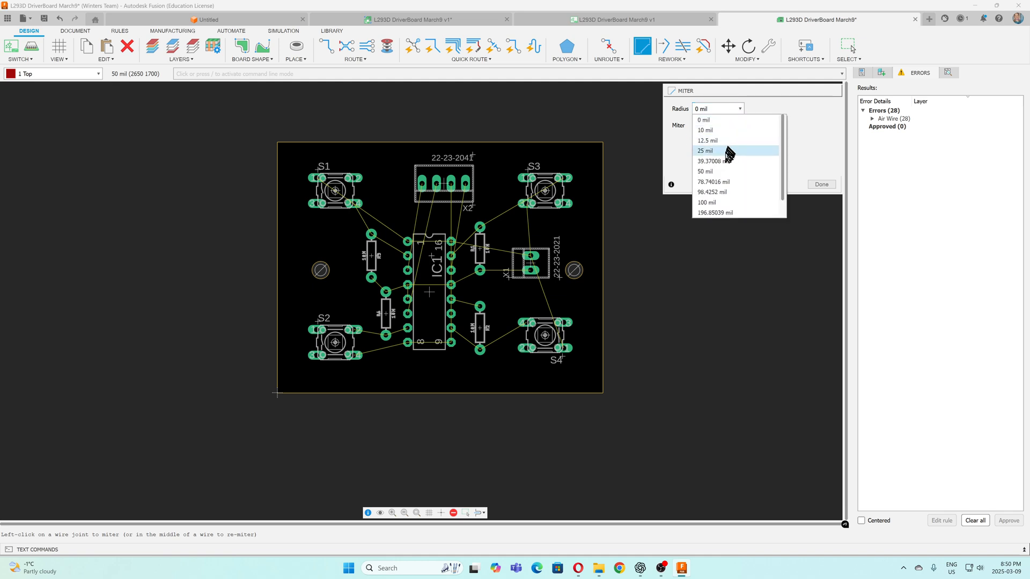
left_click(717, 204)
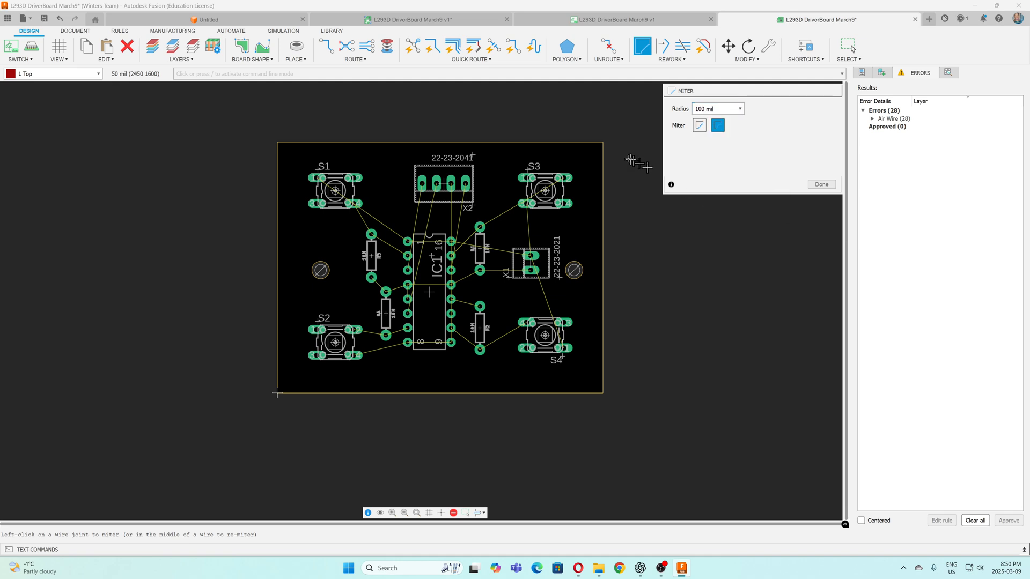
left_click(604, 151)
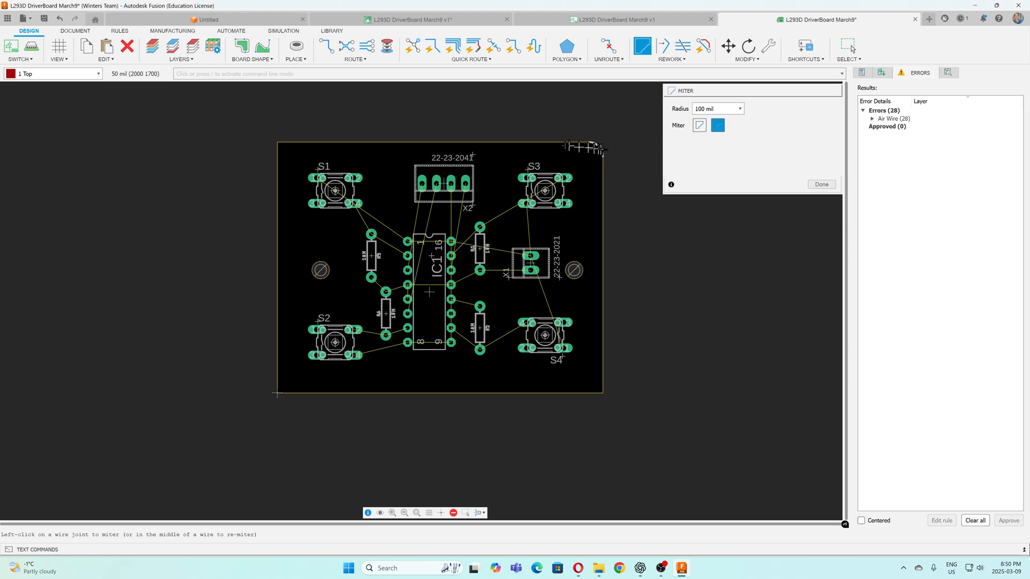
left_click(280, 143)
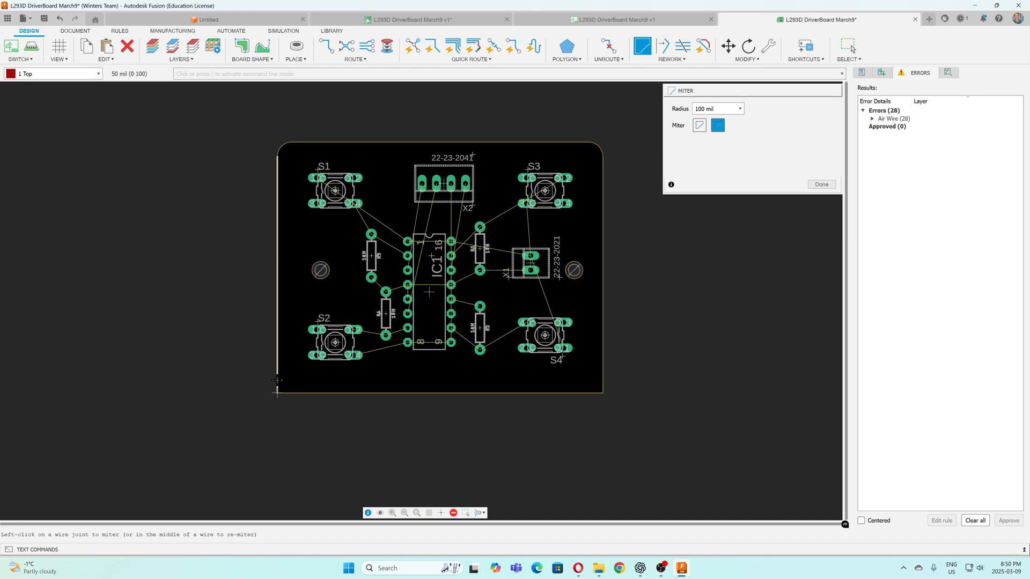
left_click(276, 388)
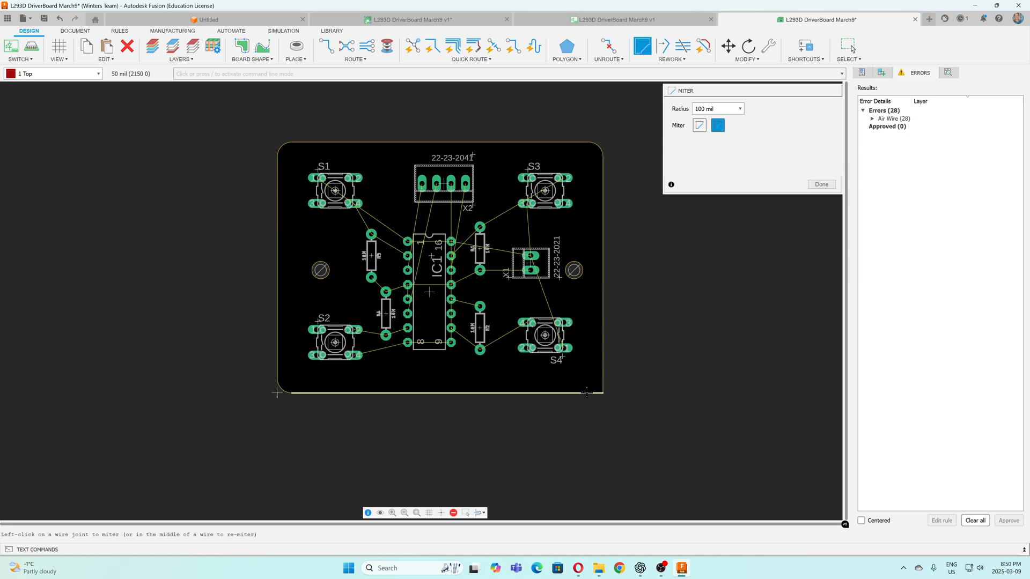
left_click(596, 393)
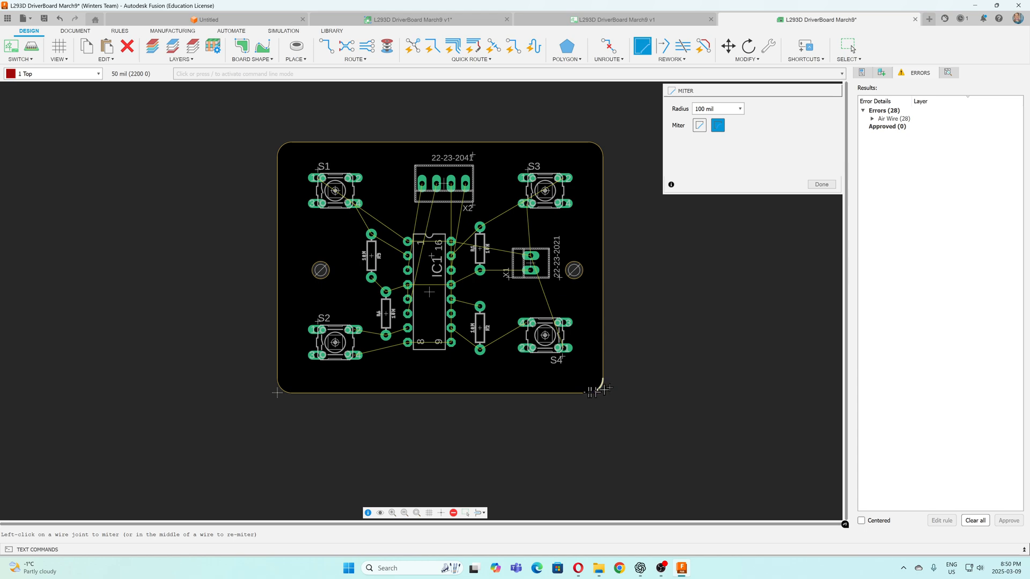
left_click(826, 184)
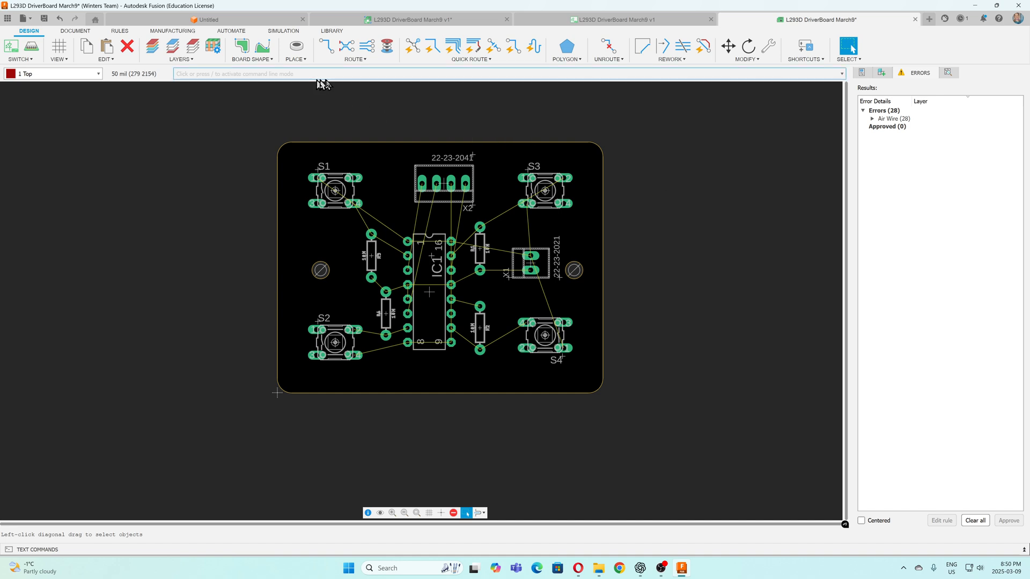
Start manual trace routing for the board's unrouted connections
left_click(326, 48)
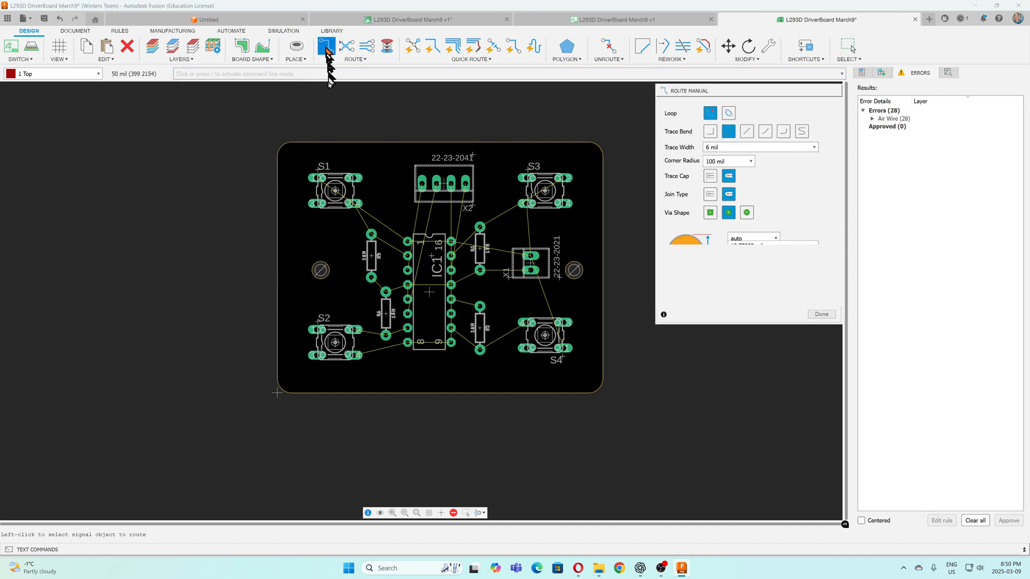
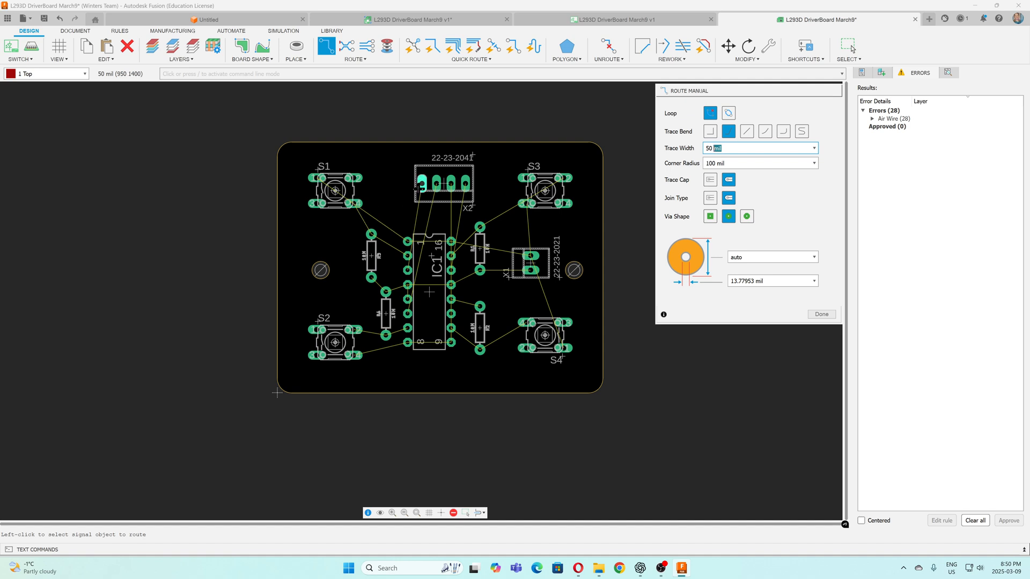
Route a 50 mil Top-layer trace from X2's leftmost pad around IC1's upper-left side to IC1 pin 3
left_click(75, 73)
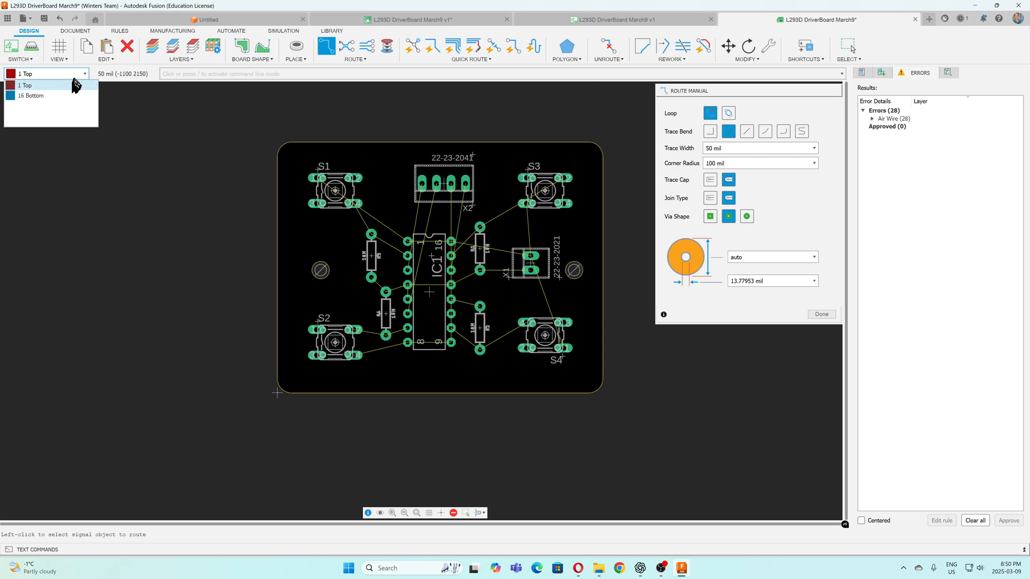
left_click(83, 75)
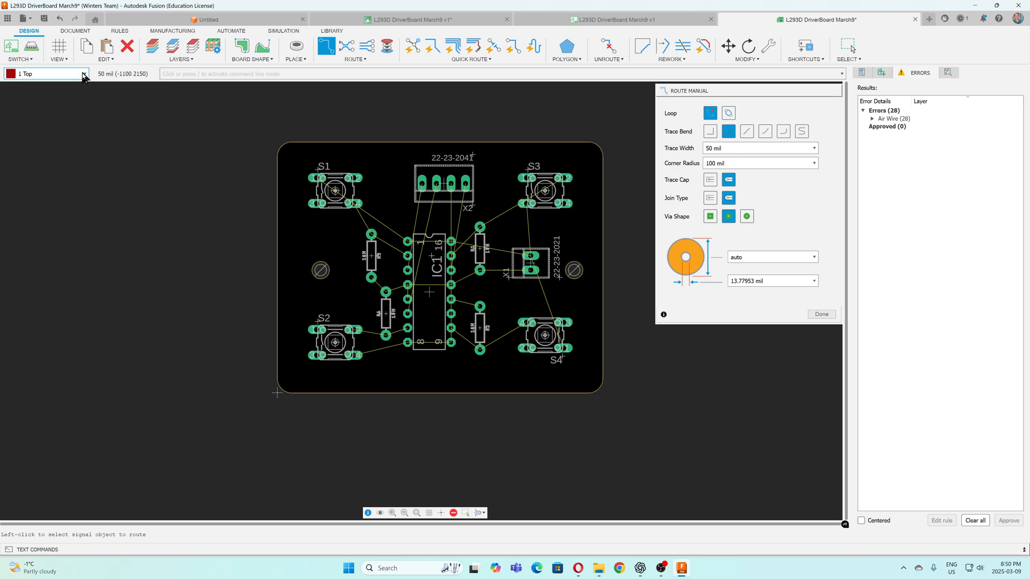
left_click(421, 183)
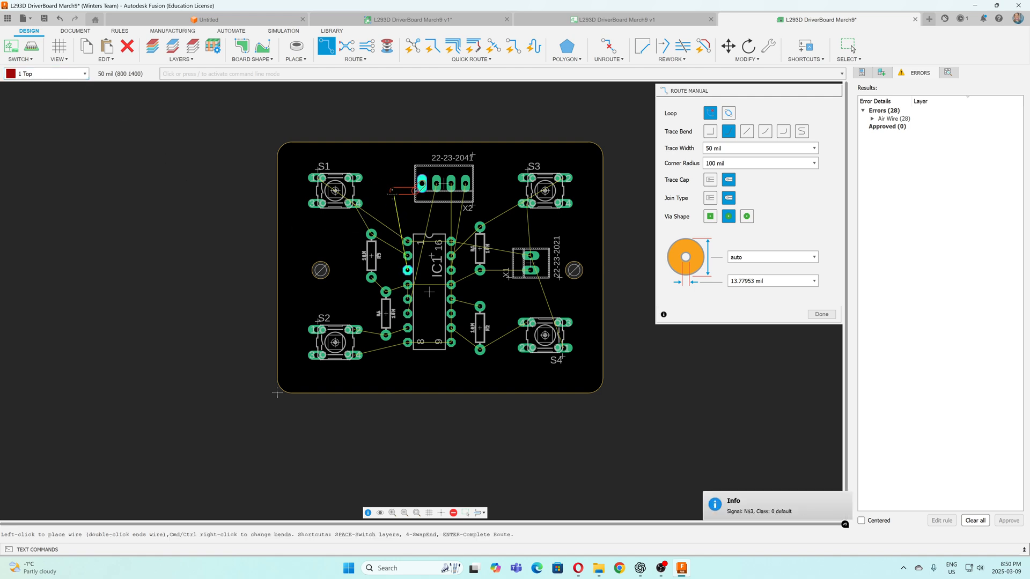
left_click(391, 199)
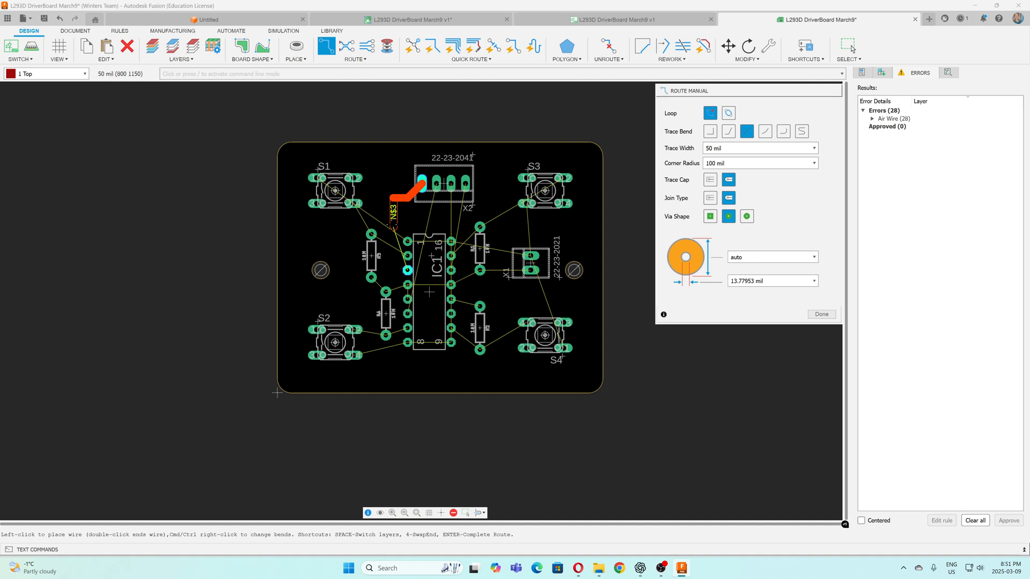
left_click(394, 228)
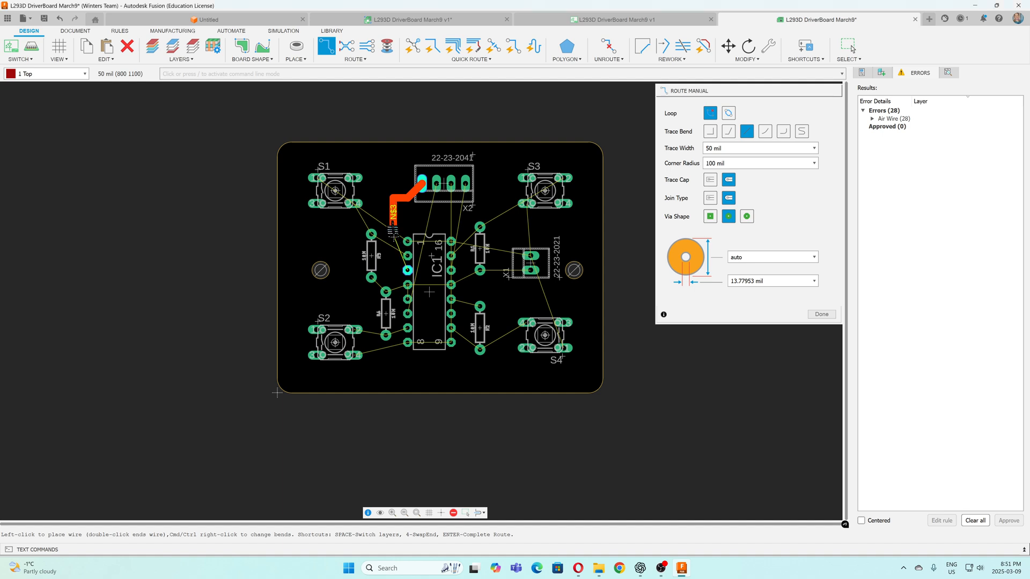
left_click(392, 264)
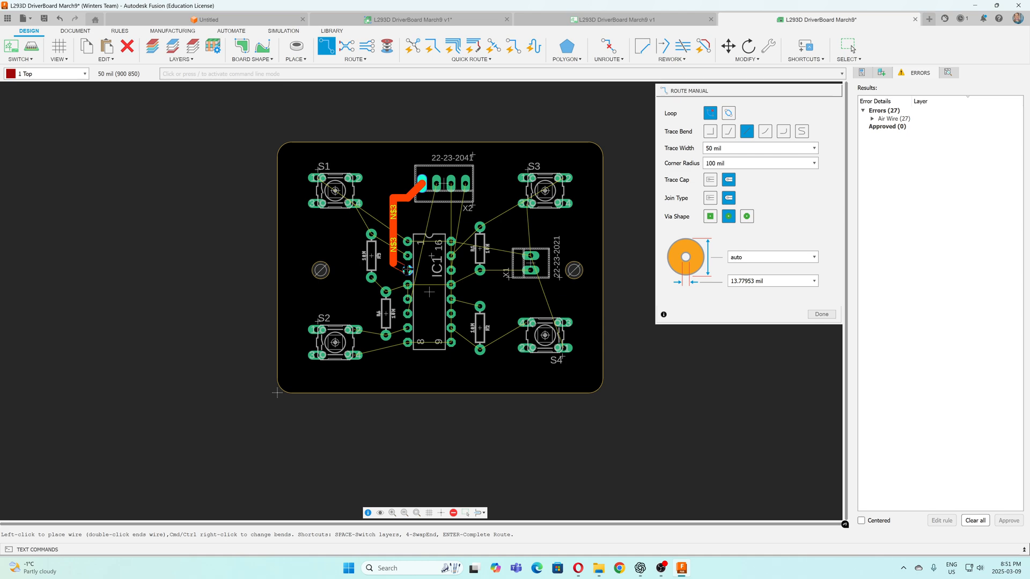
left_click(407, 270)
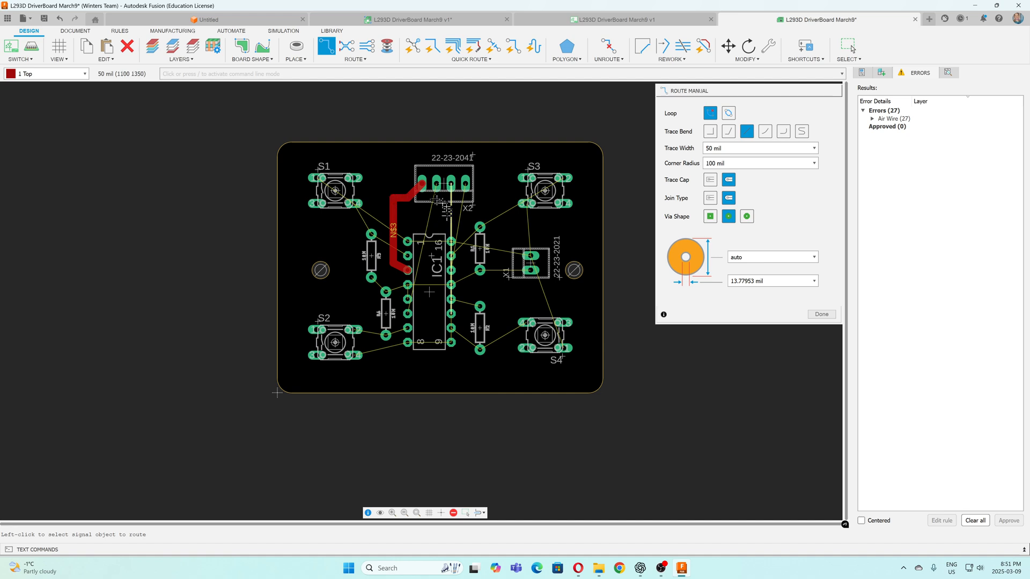
Route a 50 mil Top-layer trace from X2's second pad from the left down through the middle of IC1 to pin 6
left_click(436, 184)
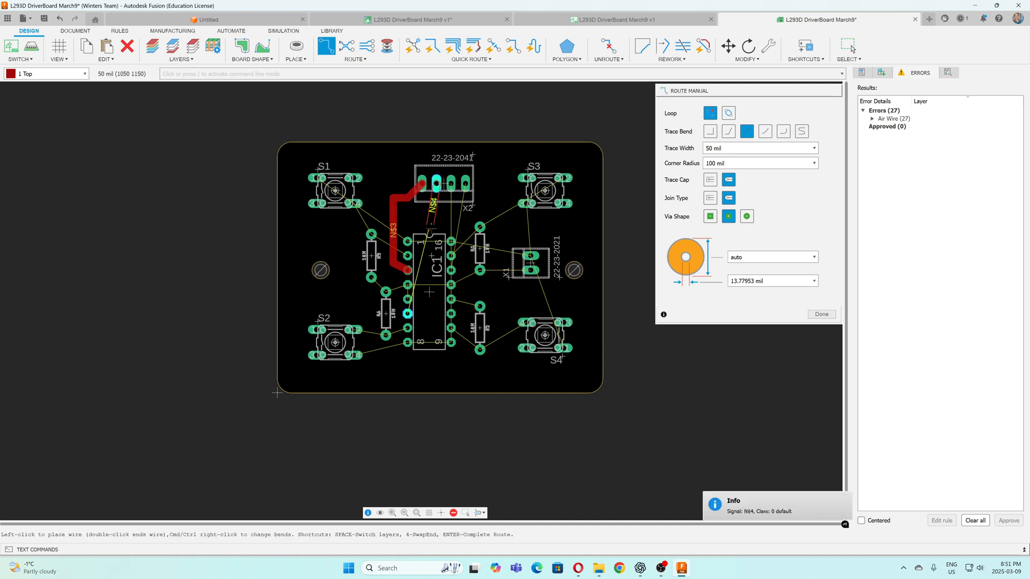
left_click(430, 234)
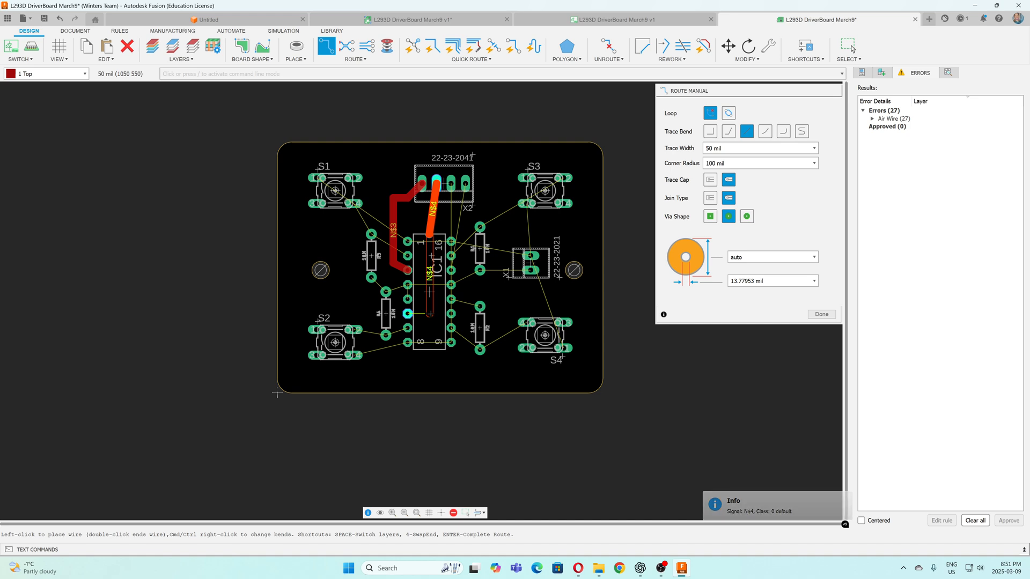
left_click(429, 308)
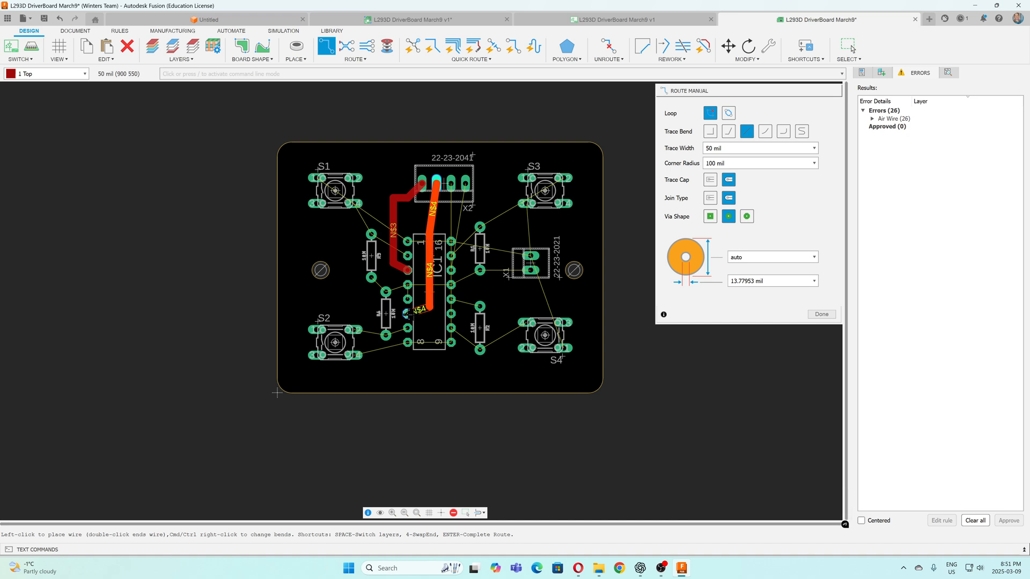
left_click(408, 314)
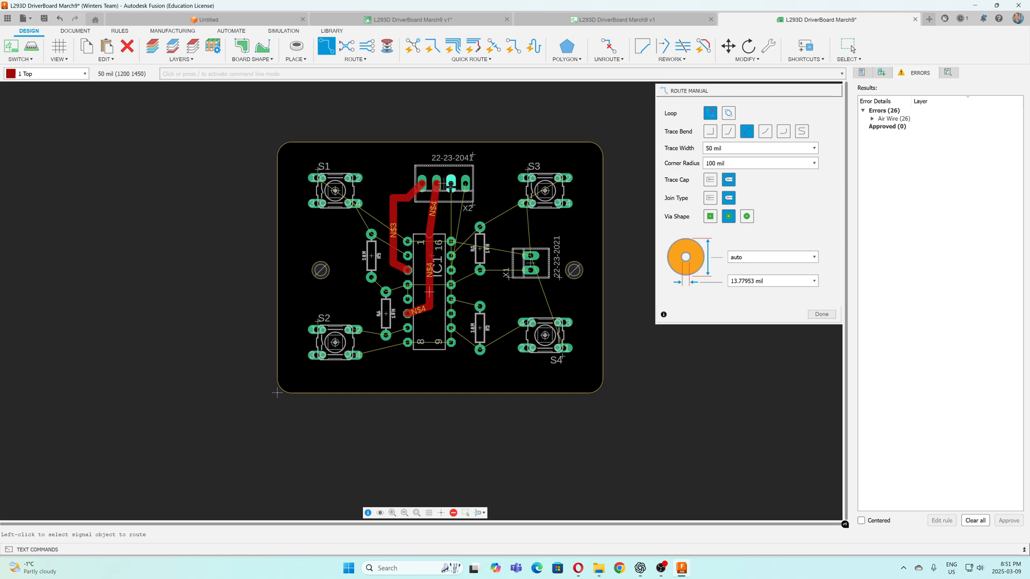
Route a 50 mil trace on layer 16 Bottom from X2's third pad from the left down through IC1's middle to pin 11
left_click(84, 73)
left_click(71, 97)
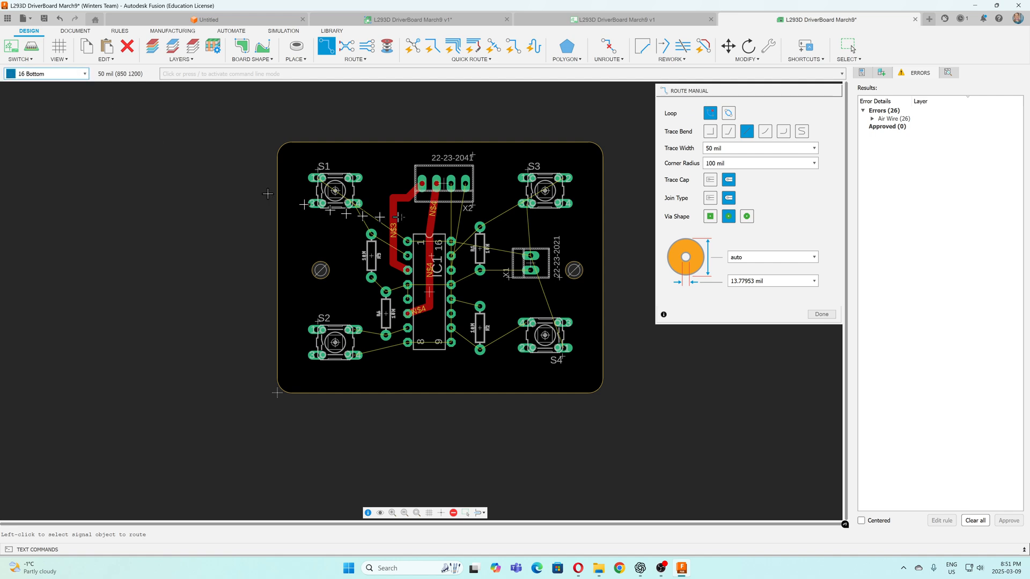
left_click(450, 184)
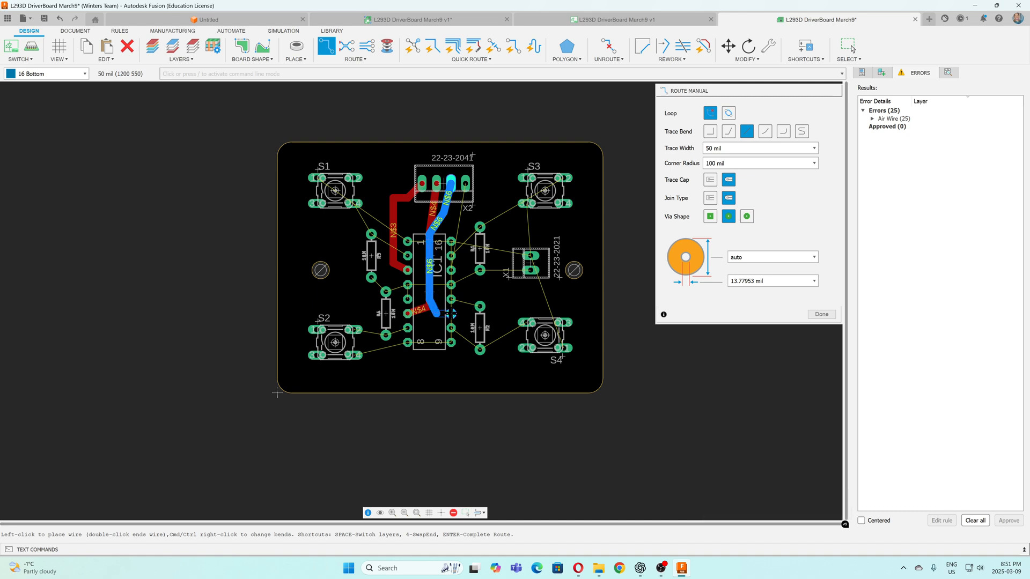
left_click(450, 314)
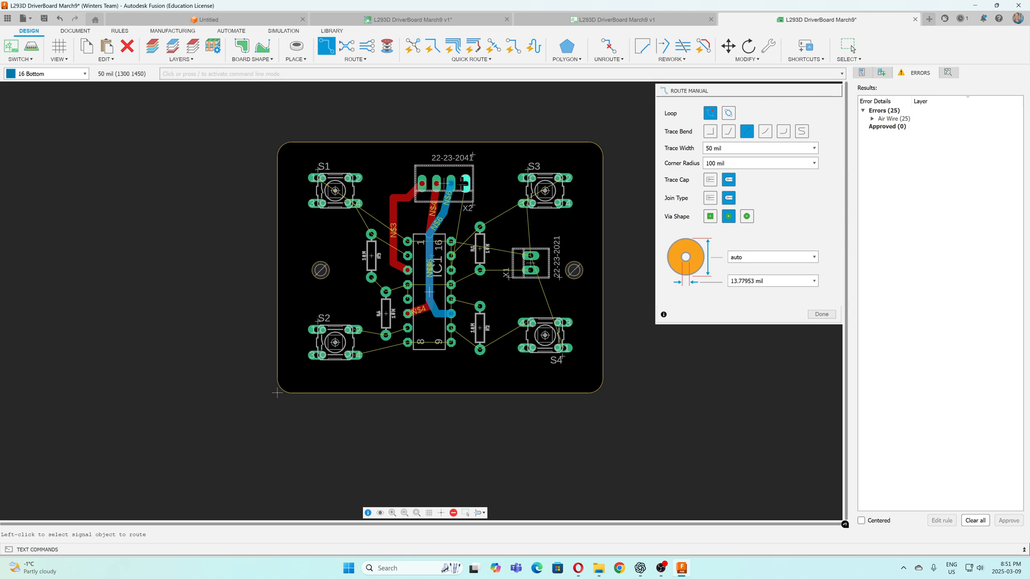
Route a 50 mil Bottom-layer trace from X2's rightmost pad around R1's upper pad and back across R1 to IC1 pin 14
left_click(463, 184)
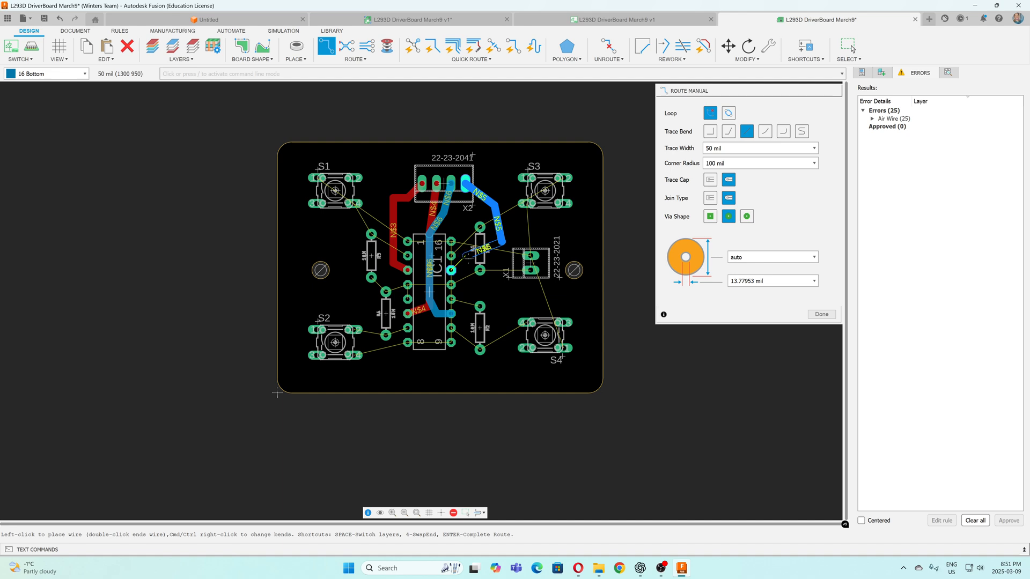
left_click(467, 258)
left_click(452, 270)
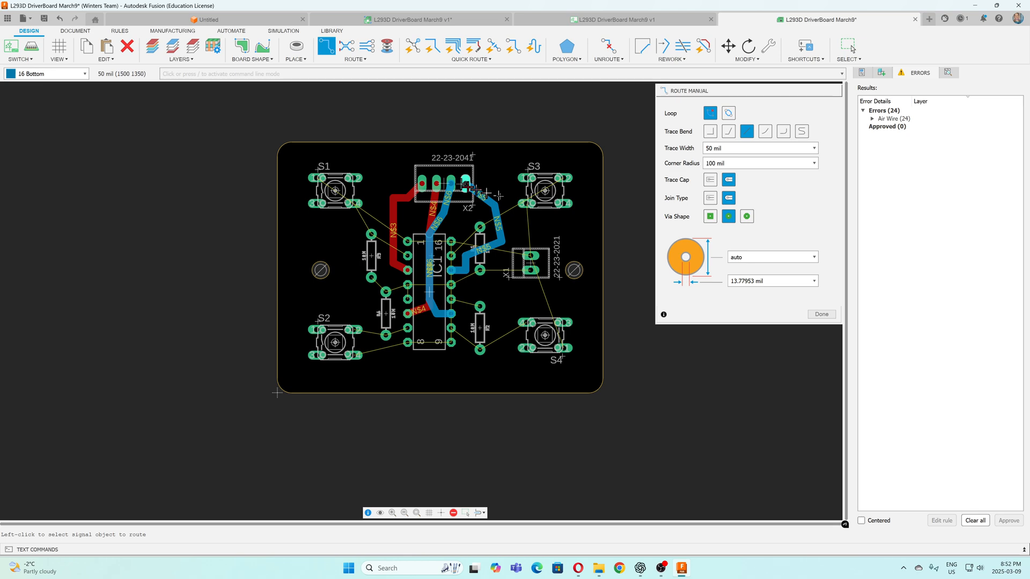
Route R1's upper pad to IC1 pin 15, starting on the Bottom layer and changing through a via to the Top layer
left_click(480, 226)
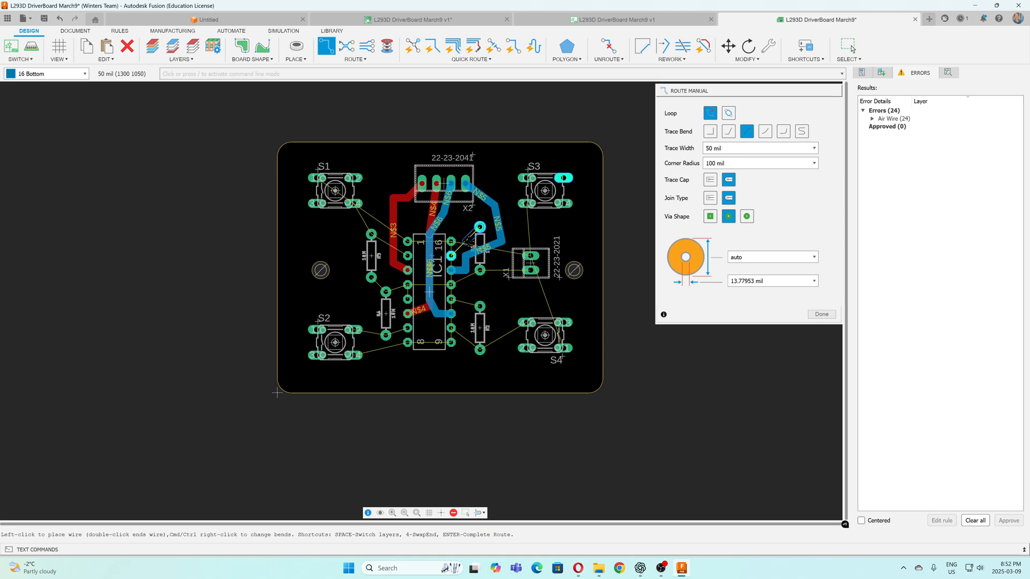
scroll(472, 240, "down", 4)
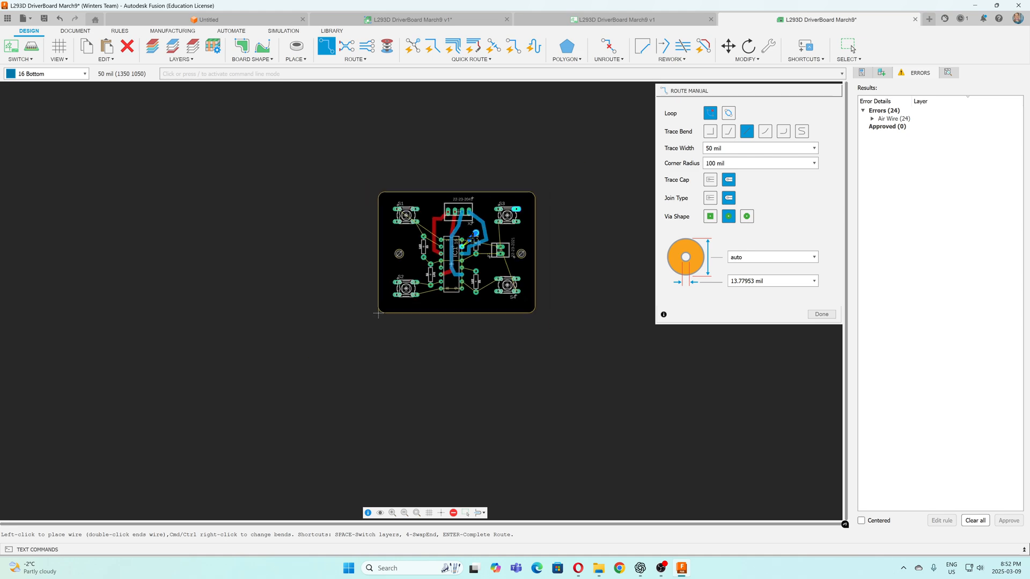
scroll(471, 241, "up", 10)
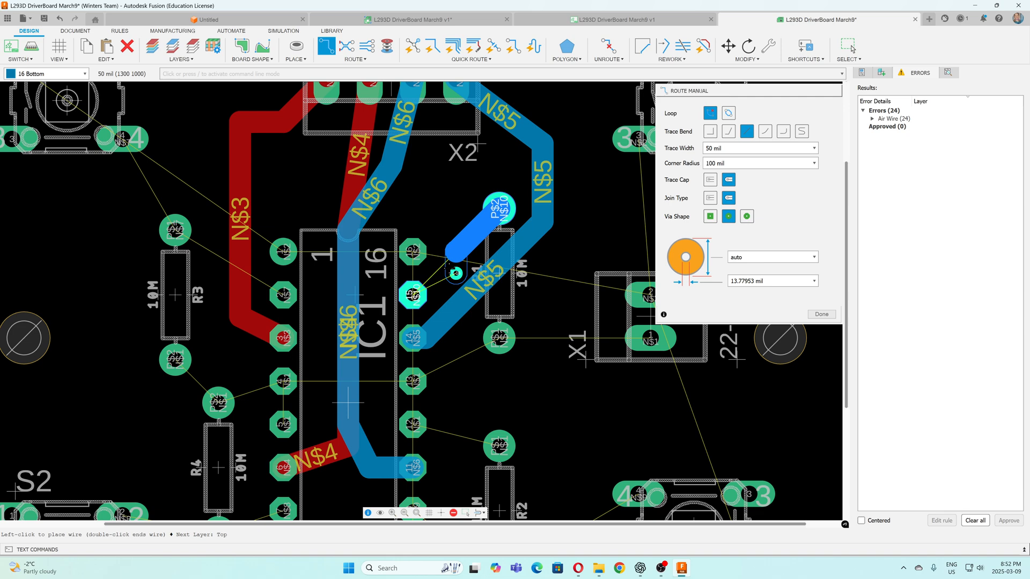
left_click(456, 251)
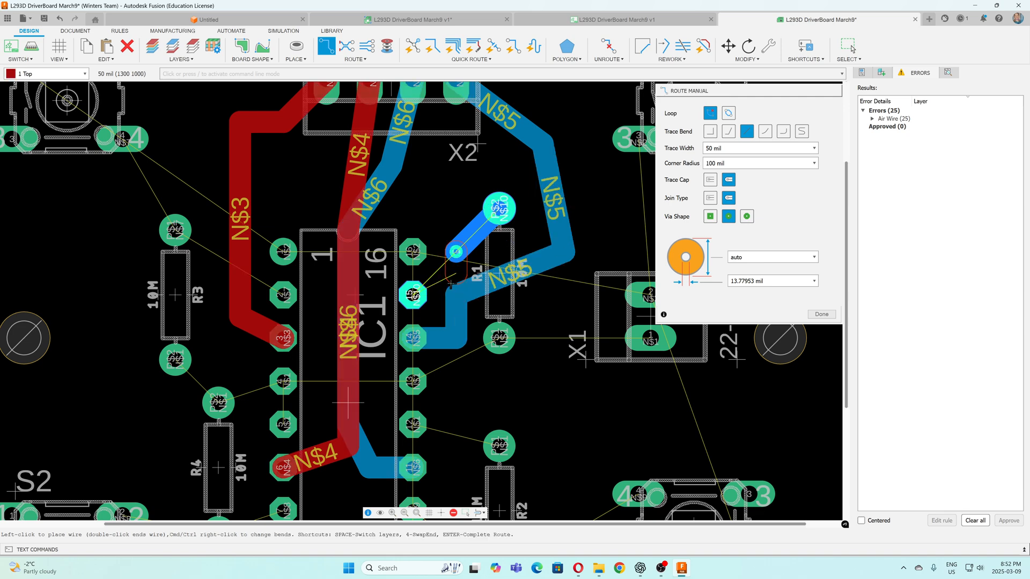
left_click(416, 295)
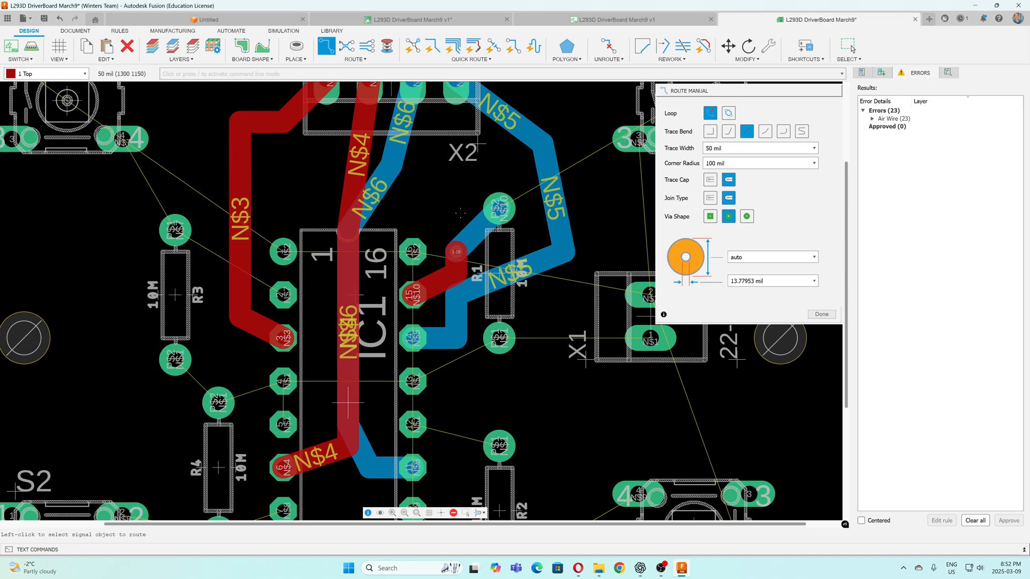
Route a 50 mil Top-layer trace from S3's upper-right pad over the switch and down to R1's upper pad
scroll(466, 216, "down", 3)
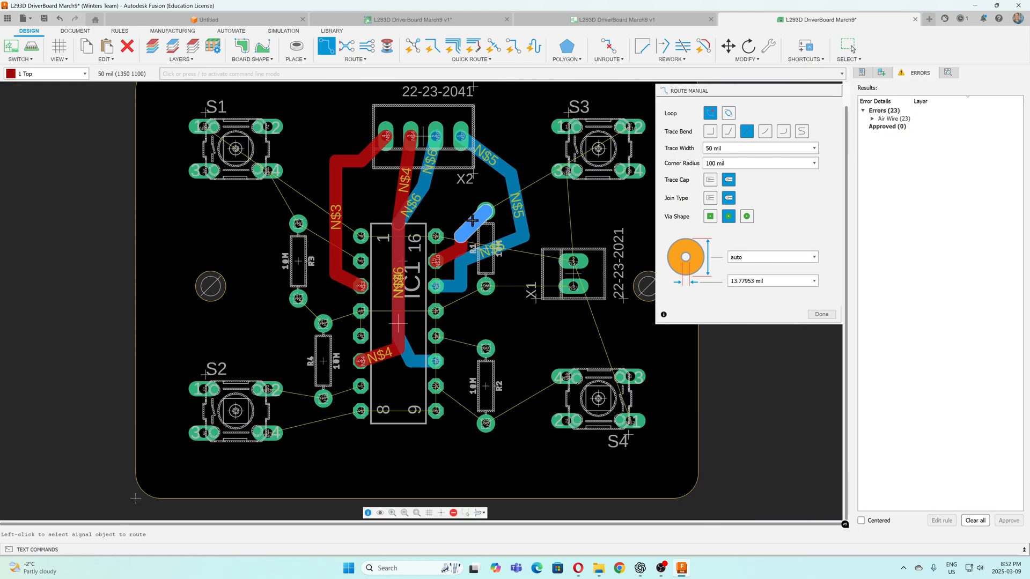
left_click(476, 222)
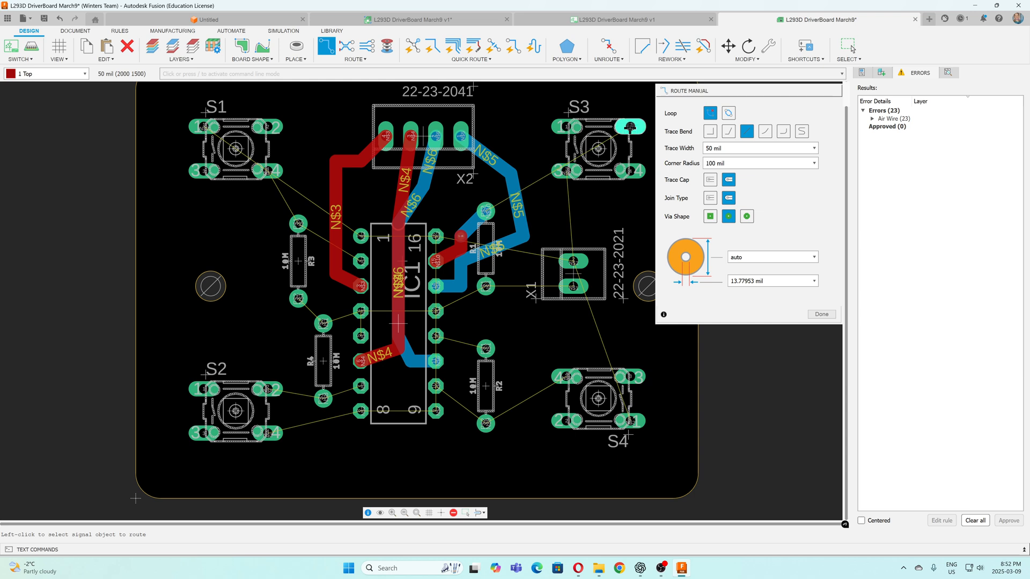
left_click(630, 126)
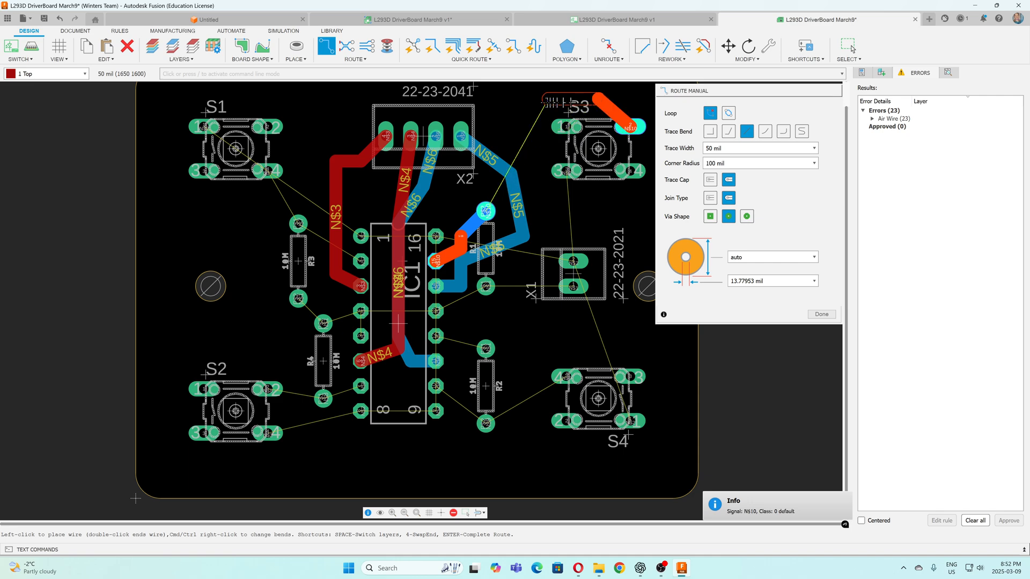
left_click(535, 99)
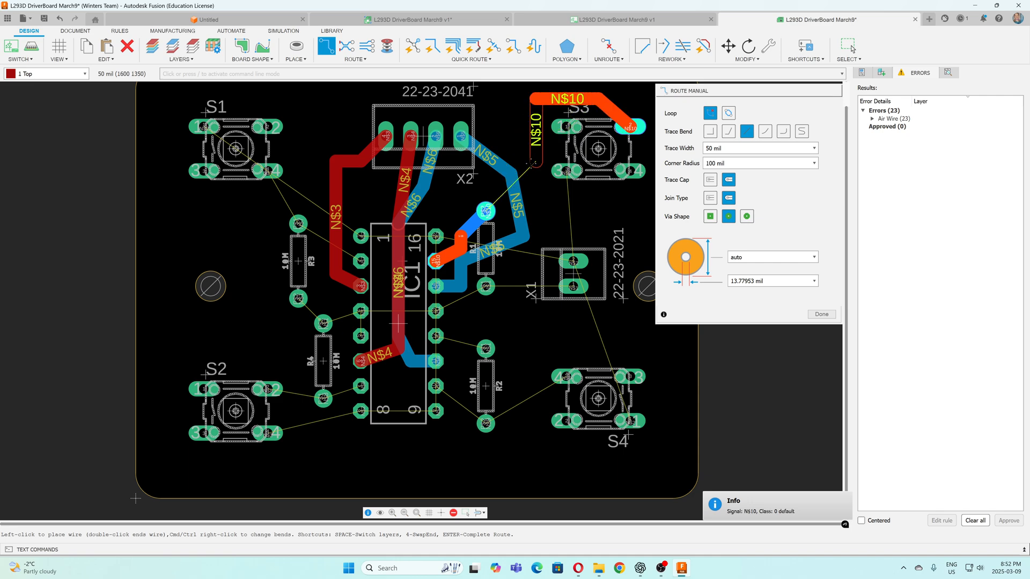
left_click(528, 164)
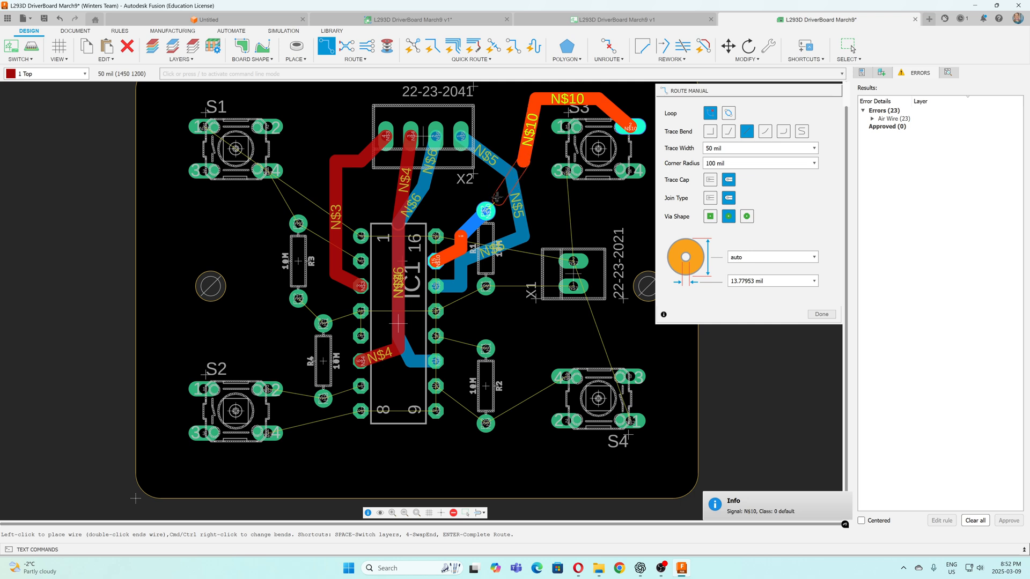
left_click(486, 211)
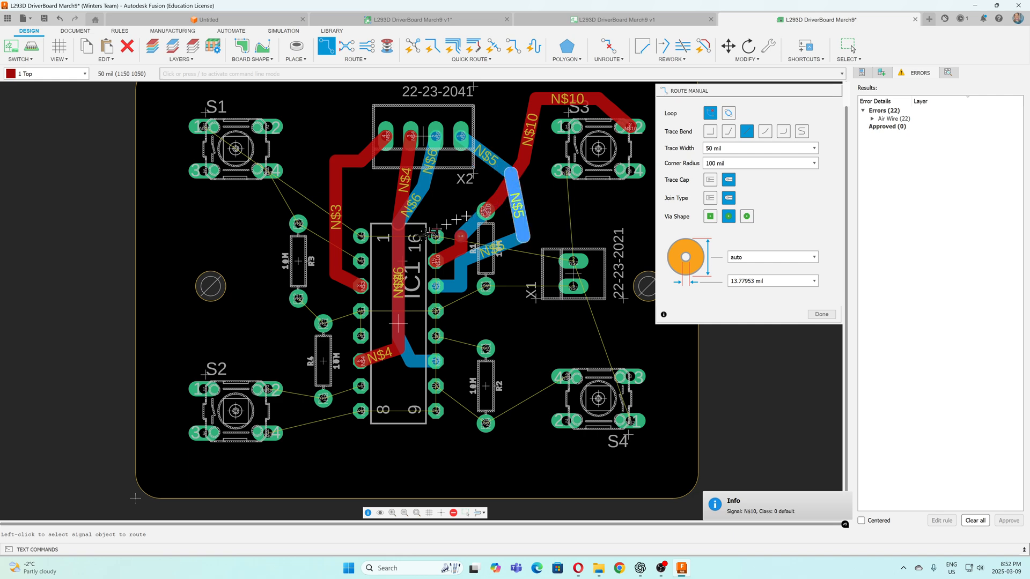
left_click(361, 236)
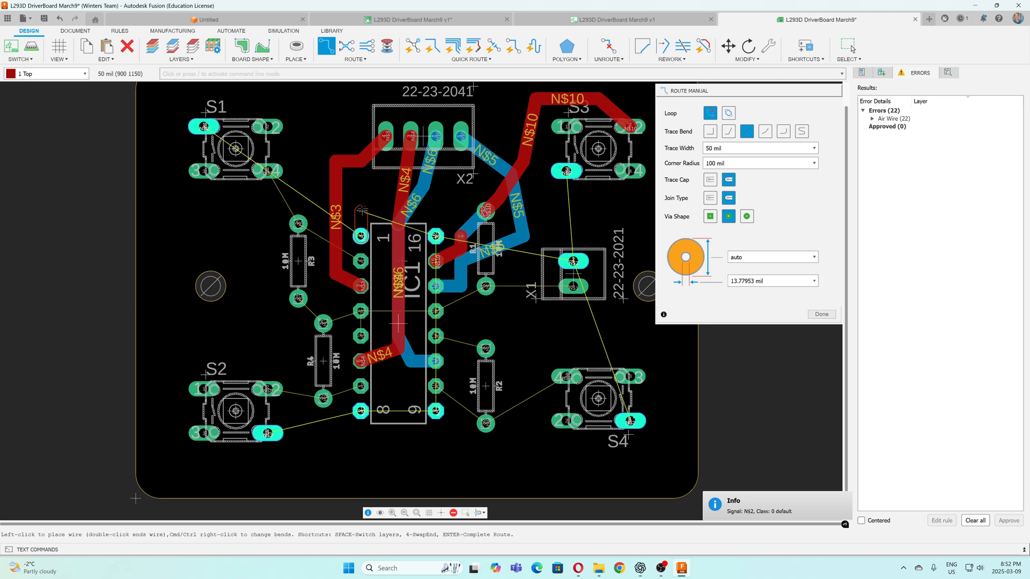
left_click(84, 74)
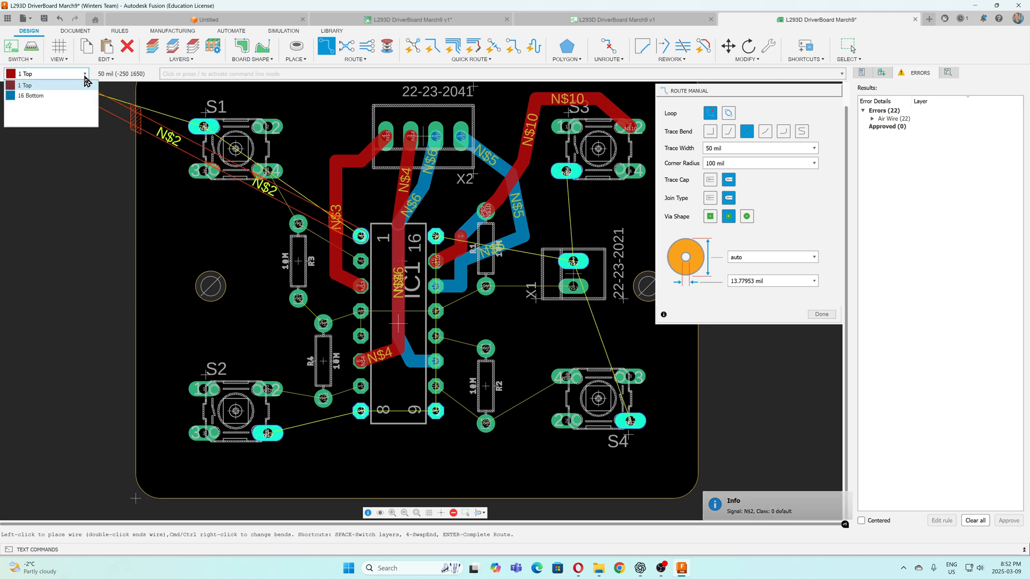
left_click(80, 86)
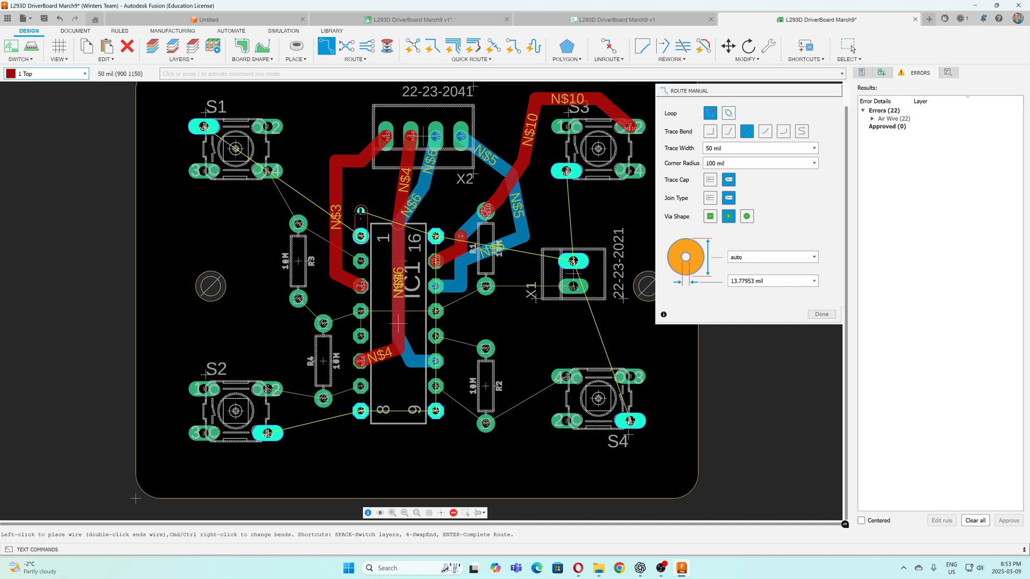
key("Escape")
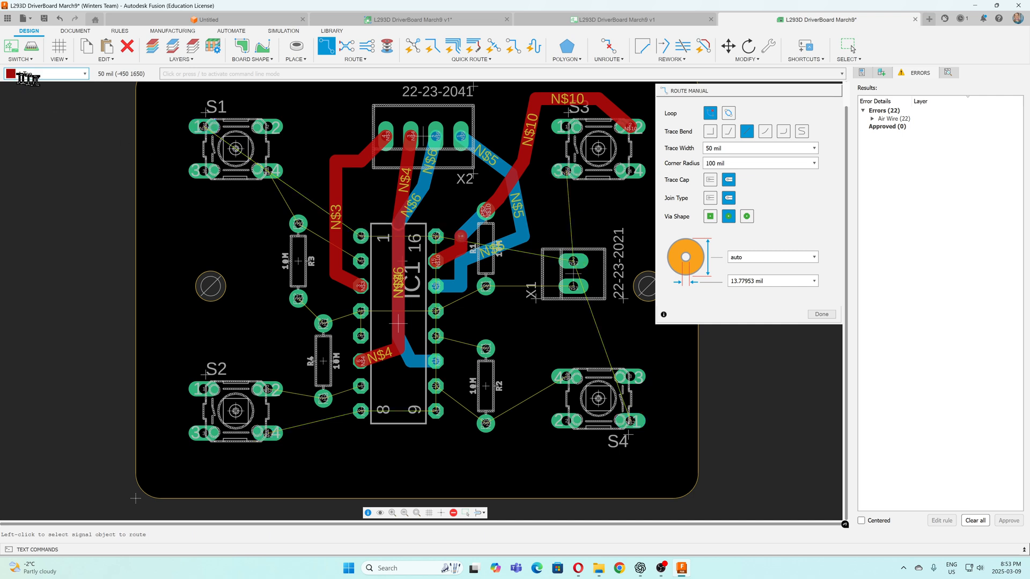
Route a 50 mil trace on layer 16 Bottom from IC1 pin 1 up and over to S1's upper-left pad
left_click(83, 74)
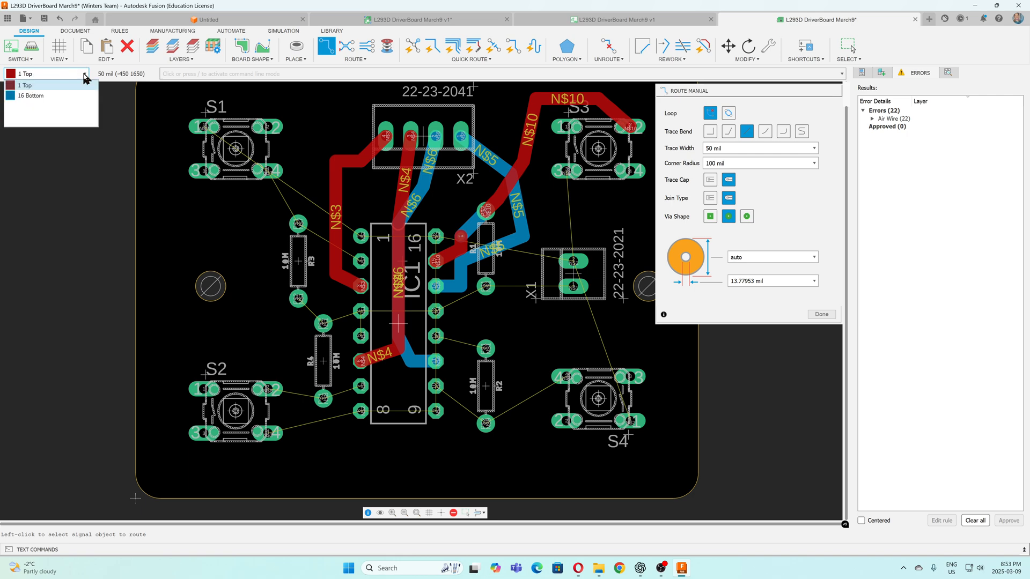
left_click(69, 96)
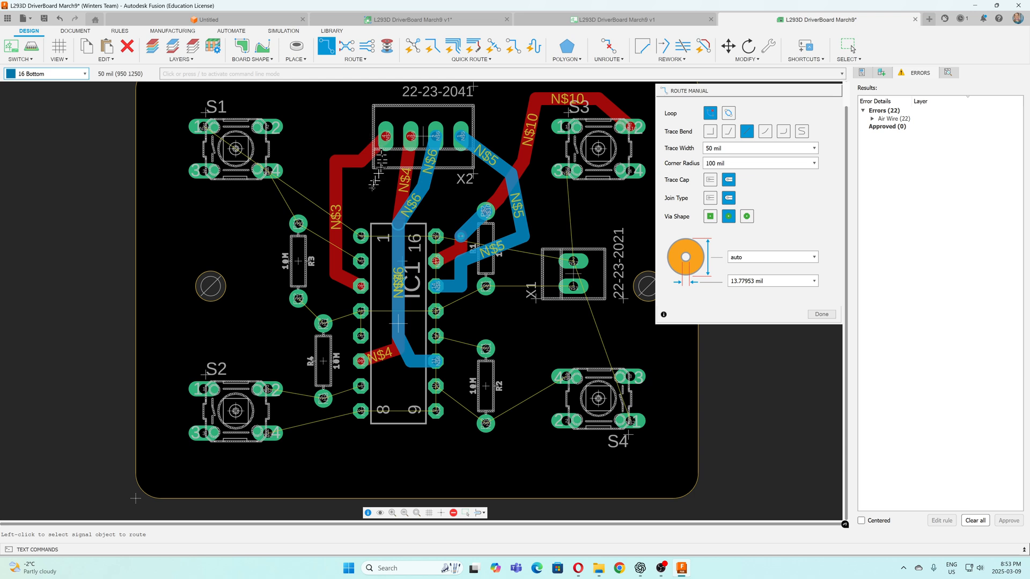
left_click(365, 228)
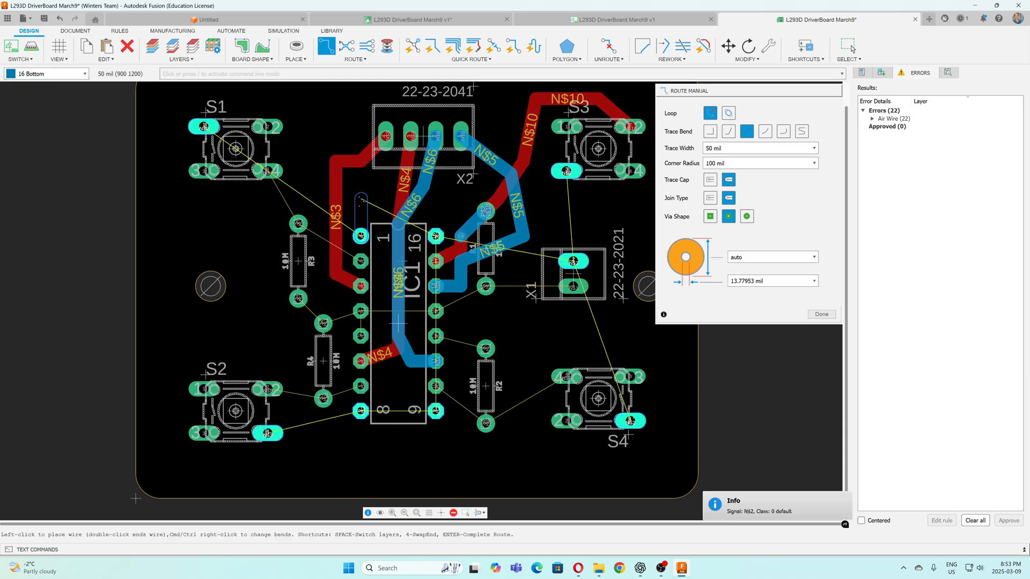
left_click(360, 199)
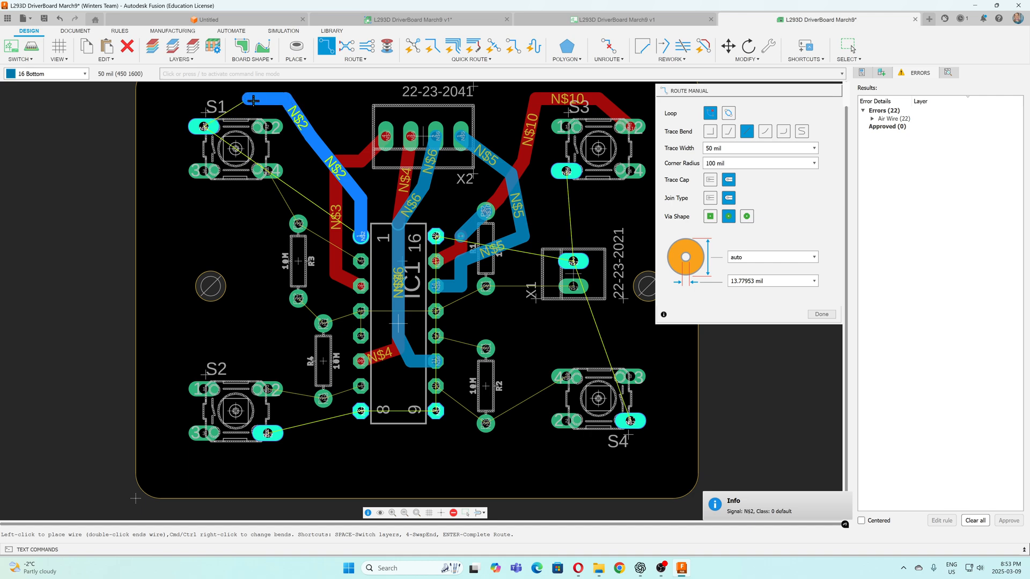
left_click(204, 127)
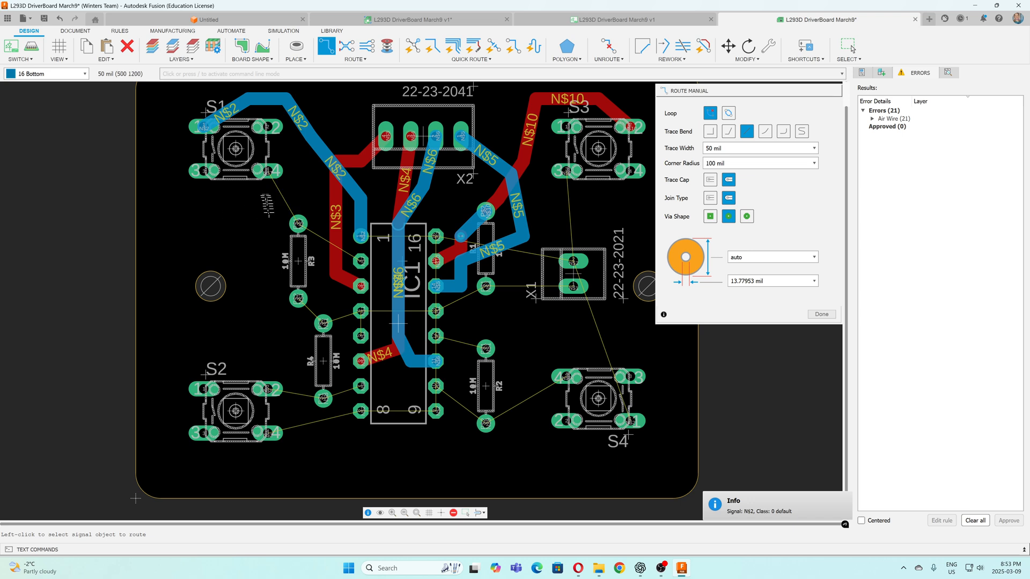
Route a 50 mil Bottom-layer trace from S1's lower-right pad through R3's upper pad to IC1 pin 2
left_click(273, 199)
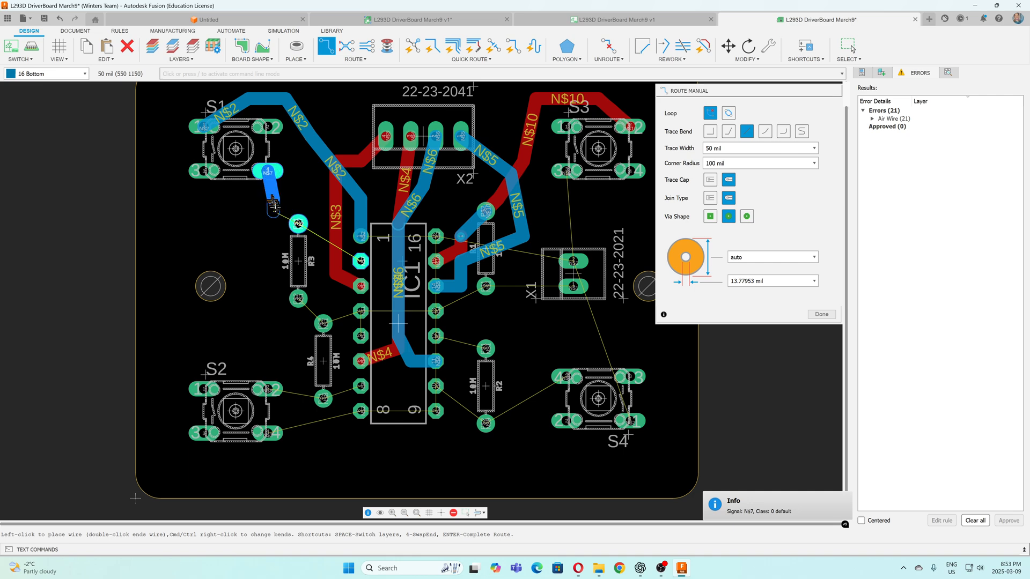
left_click(299, 224)
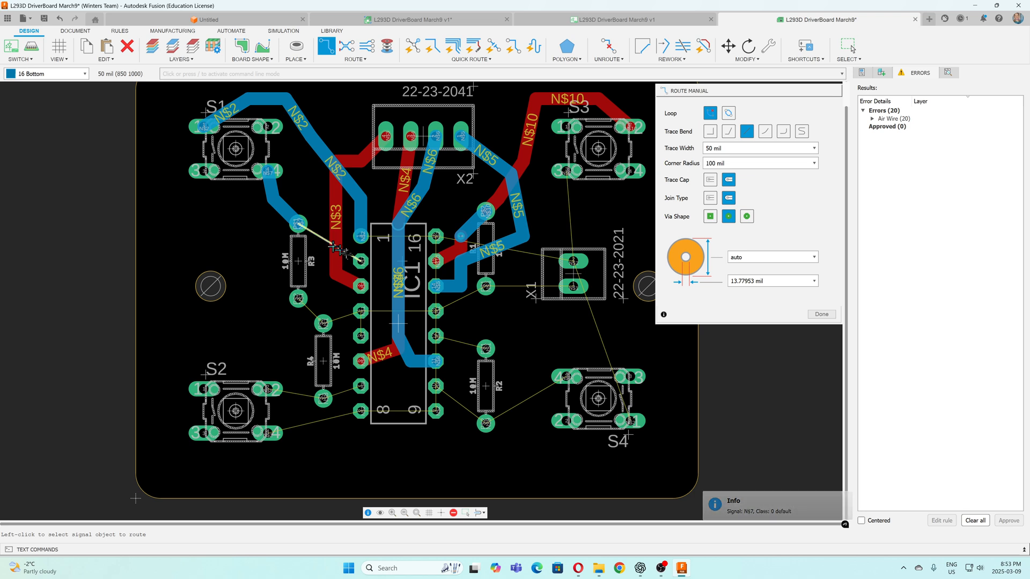
left_click(298, 225)
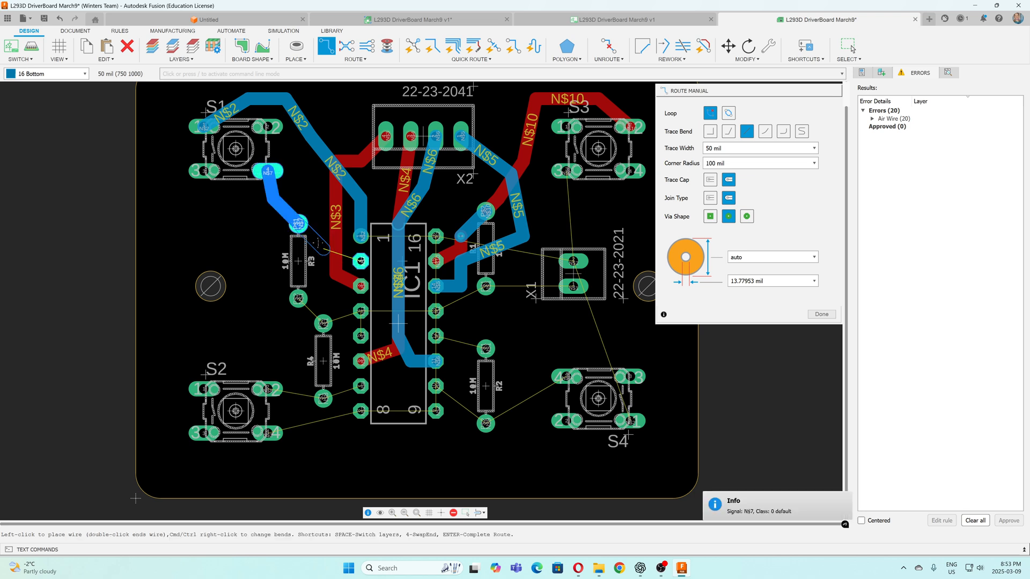
left_click(361, 261)
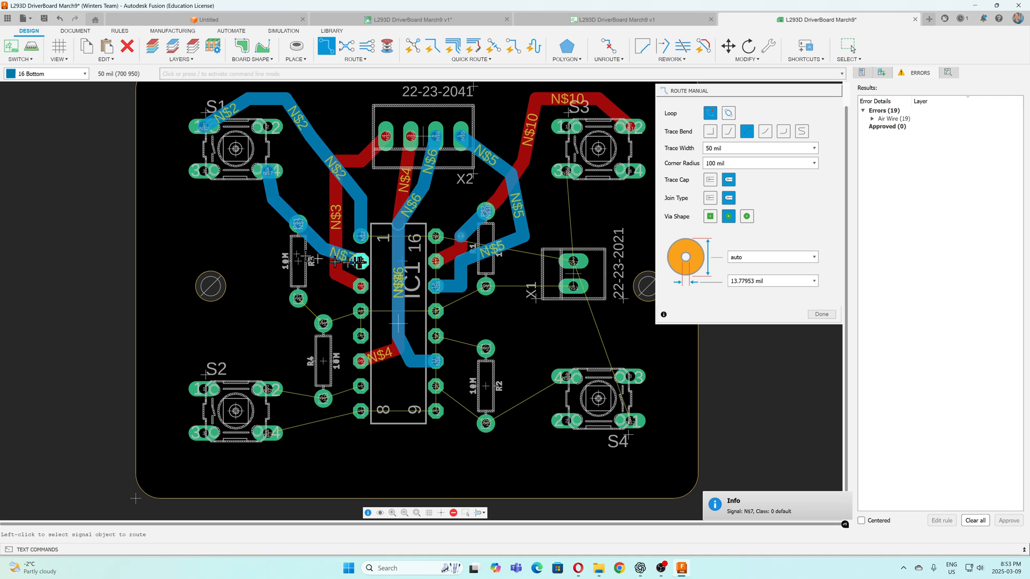
Route R3's lower pad on the Bottom layer through R4's upper pad to IC1 pin 4 and down to pin 5
left_click(298, 298)
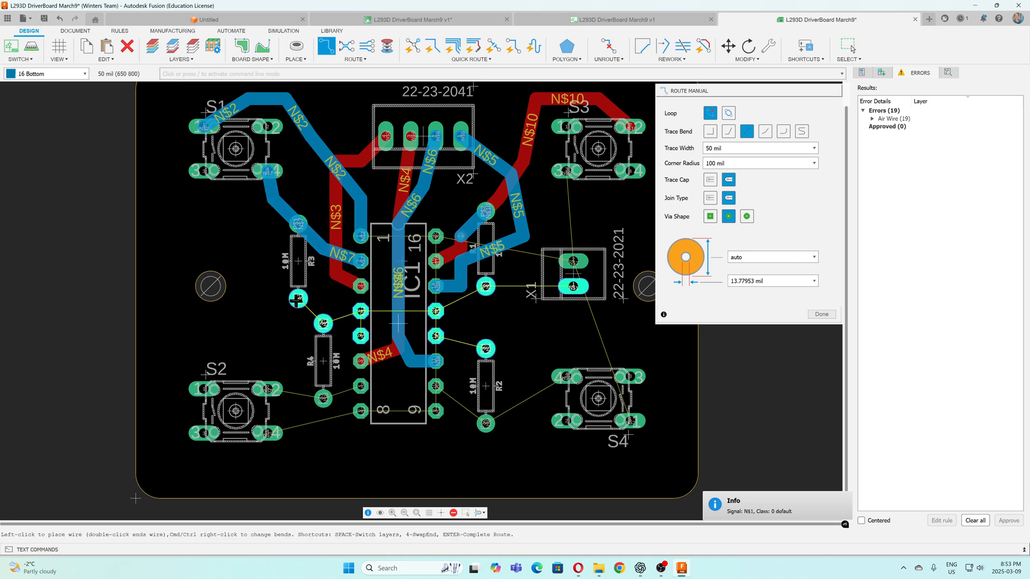
left_click(322, 322)
left_click(328, 323)
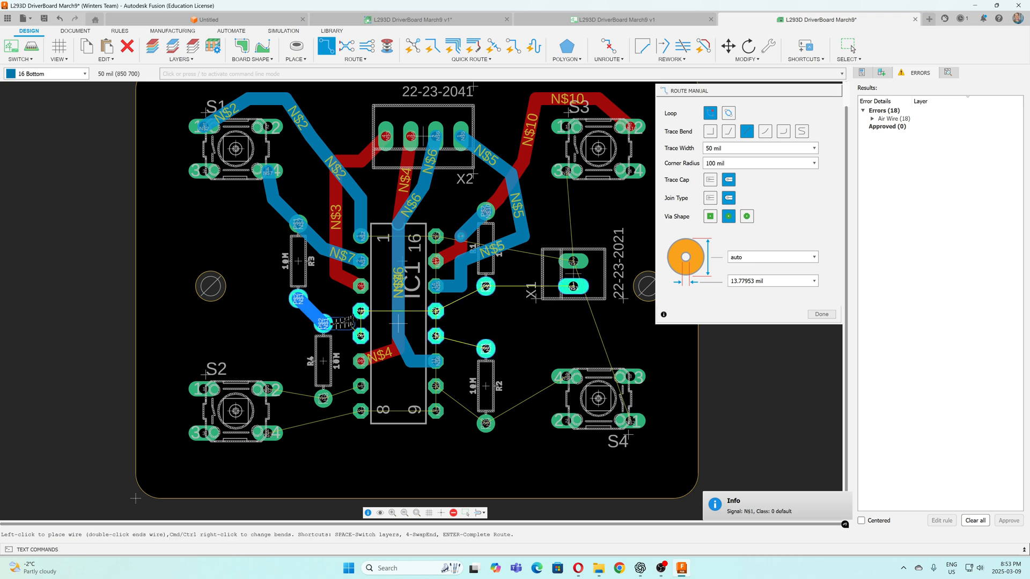
left_click(360, 315)
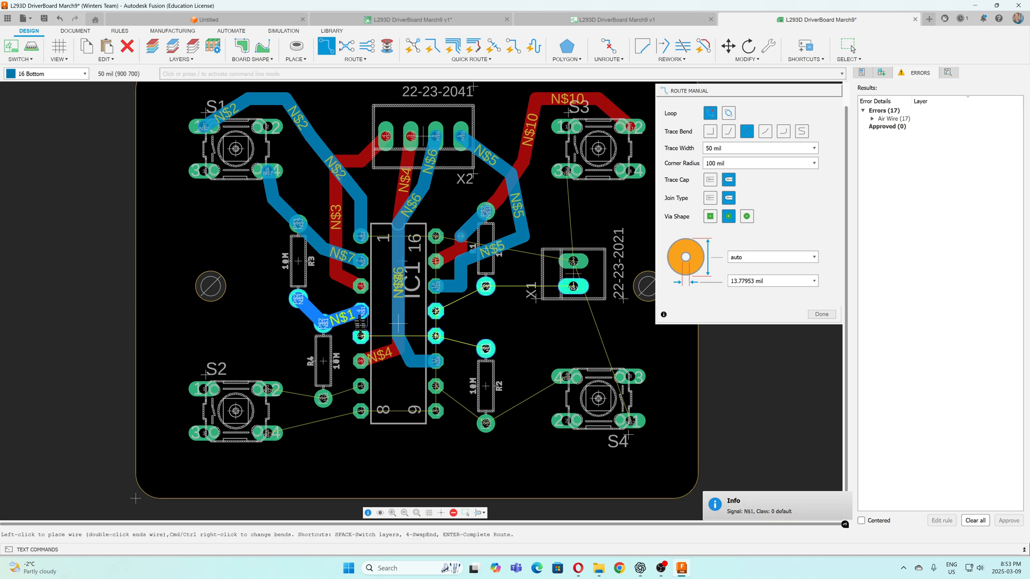
left_click(360, 335)
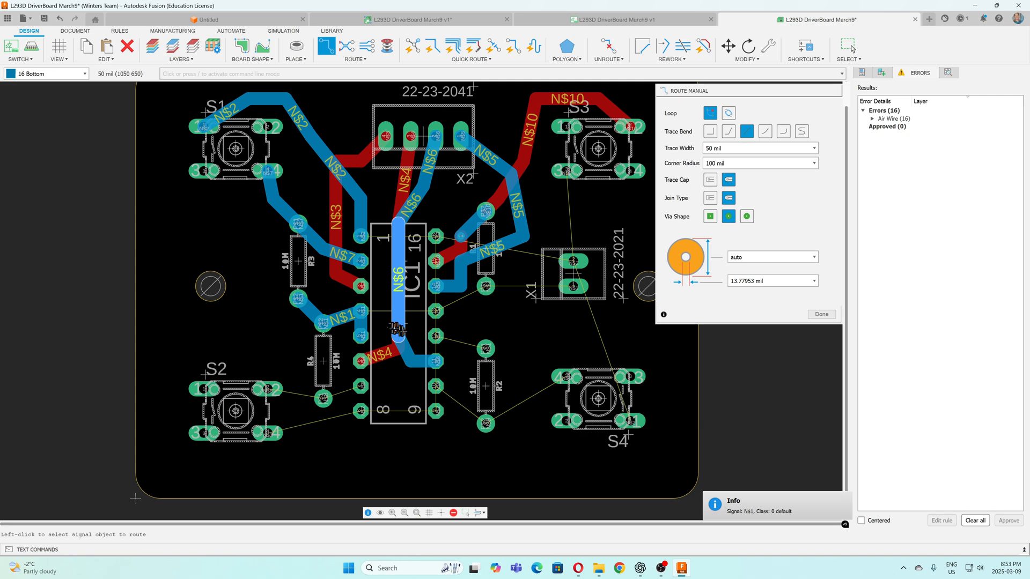
left_click(361, 311)
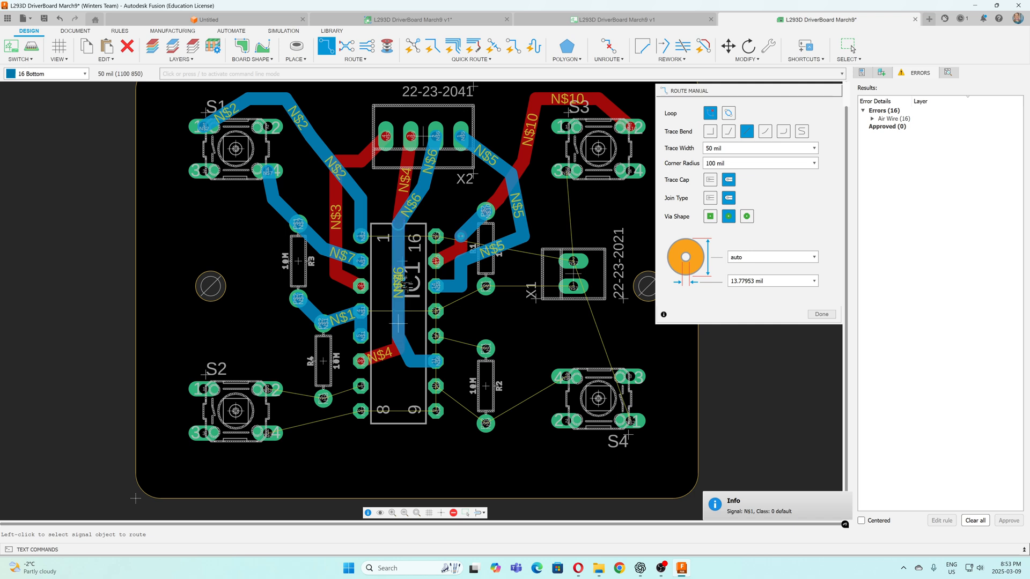
Route a 50 mil Bottom-layer trace from S2's upper-right pad through R4's lower pad to IC1 pin 7
left_click(266, 390)
left_click(323, 398)
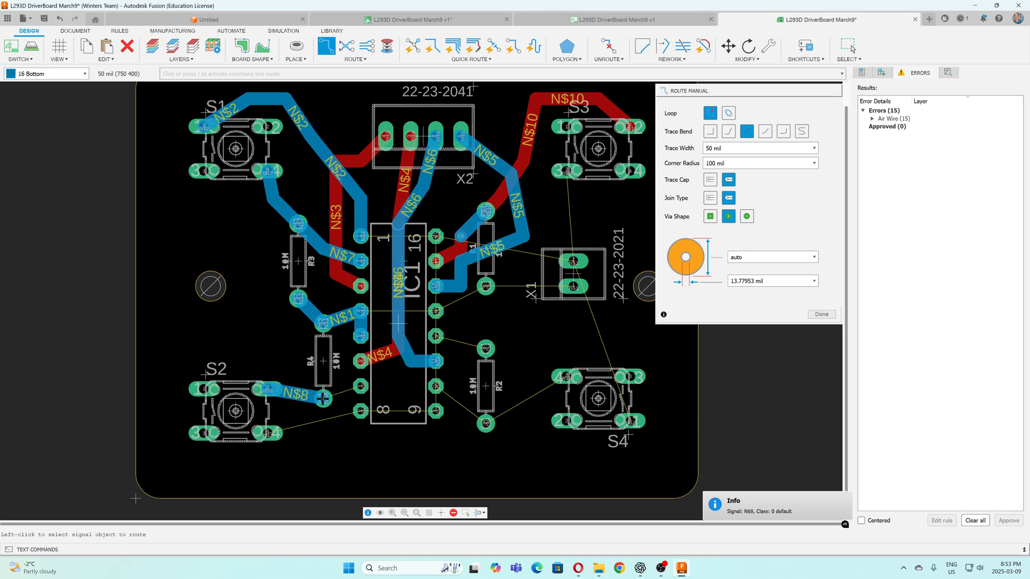
left_click(360, 385)
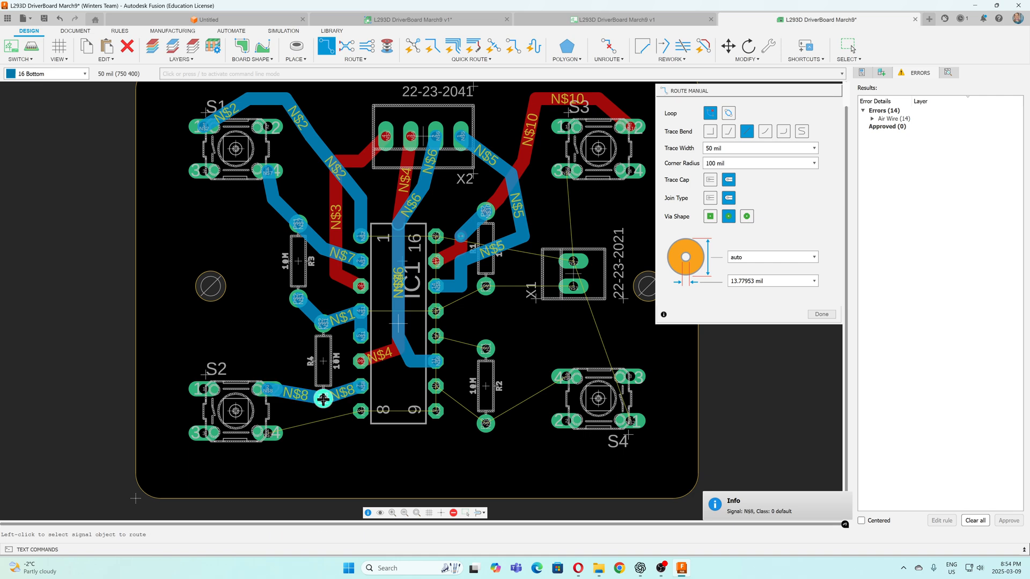
Route S2's lower-right pad on the Bottom layer to IC1 pin 8 and straight across the chip to pin 9
left_click(267, 434)
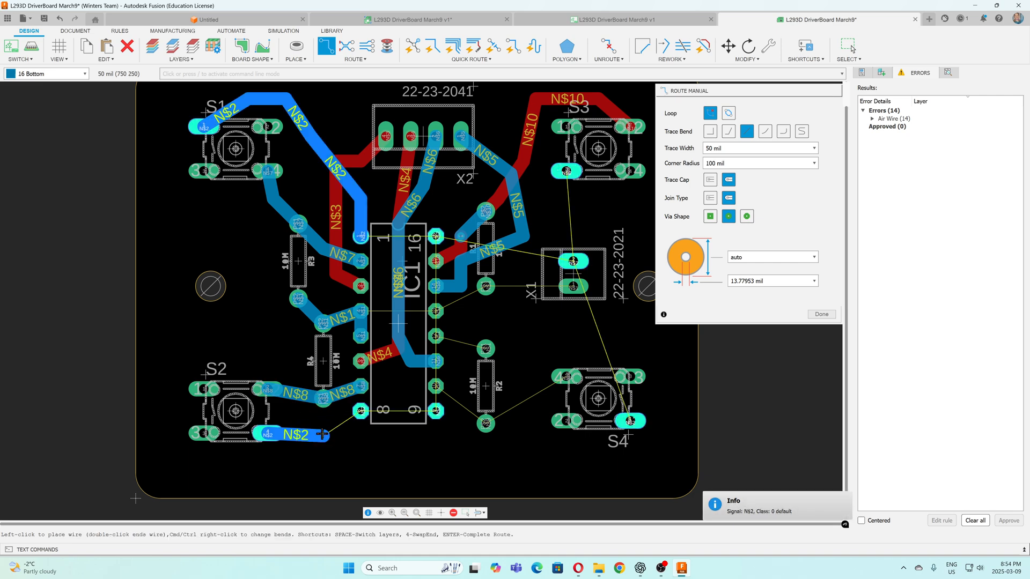
left_click(360, 411)
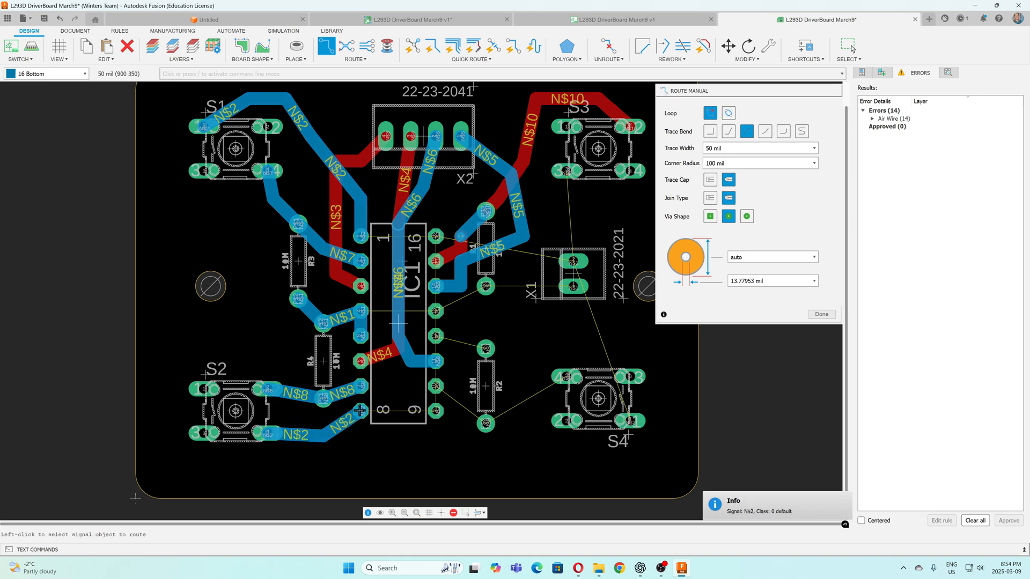
left_click(435, 410)
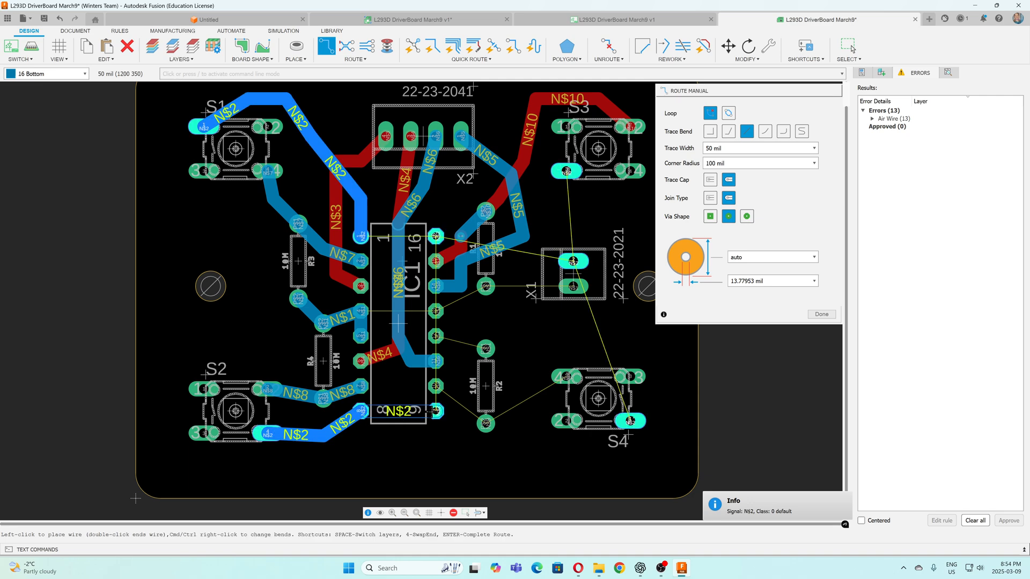
key("Return")
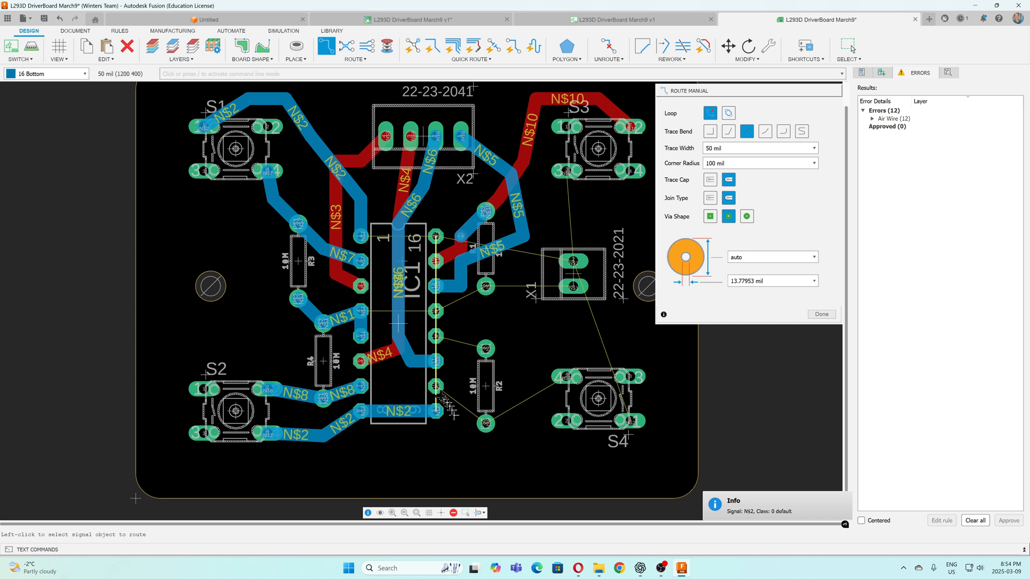
Route a 50 mil Bottom-layer trace from IC1 pin 10 through R2's lower pad to S4's upper-left pad
left_click(438, 386)
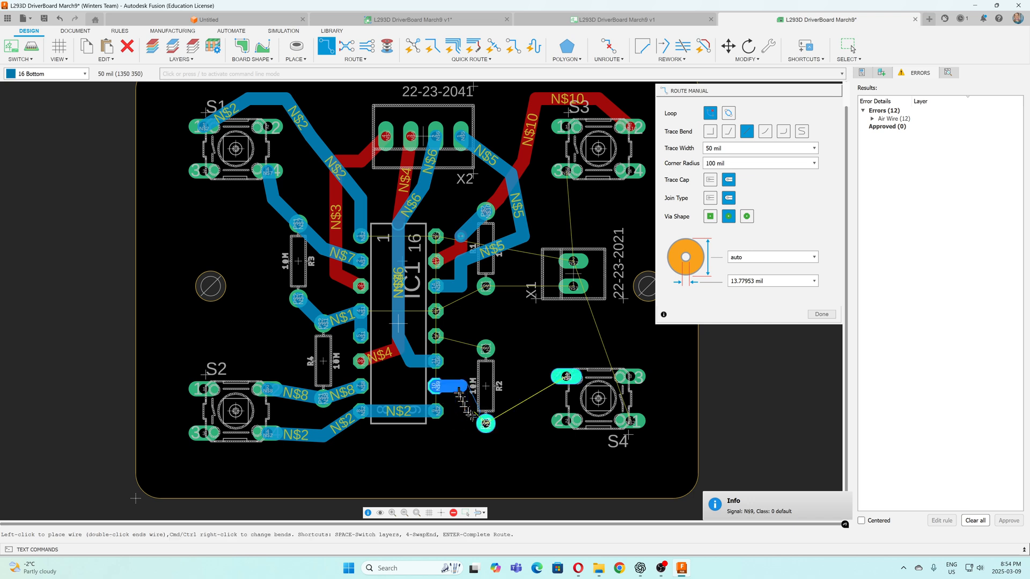
left_click(486, 424)
left_click(486, 425)
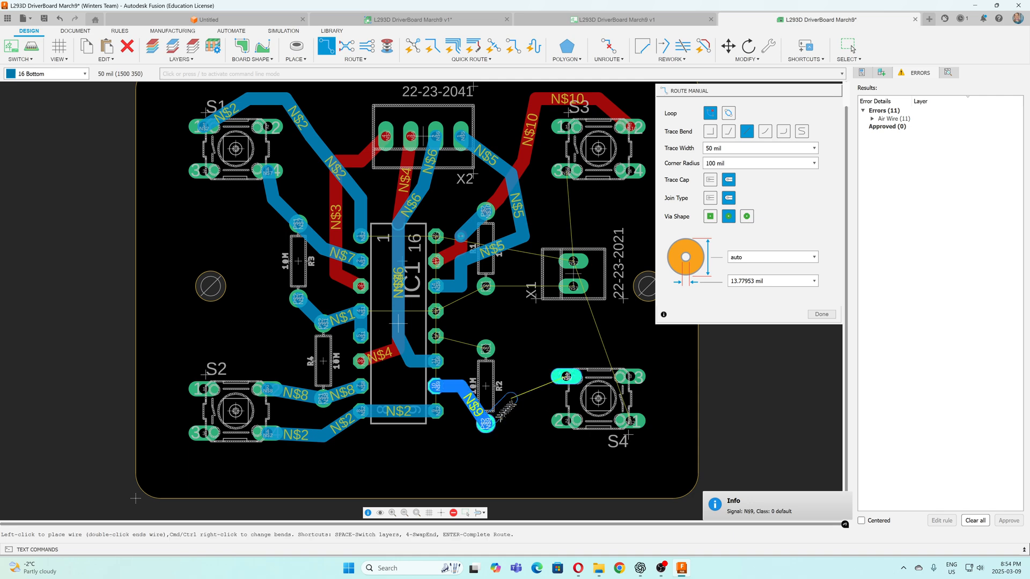
left_click(565, 378)
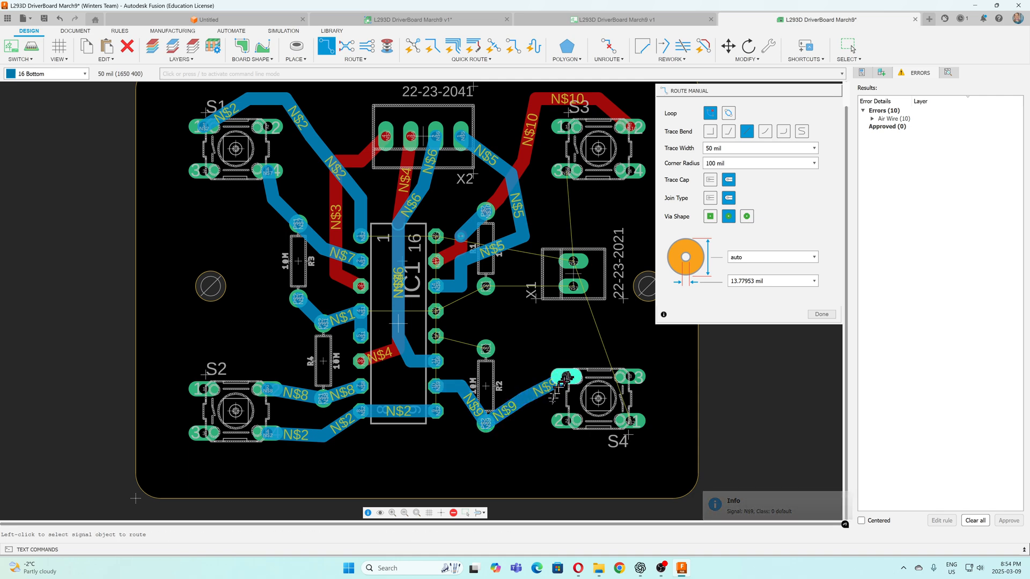
Route a 50 mil Bottom-layer trace from S4's lower-right pad up through the switch and around to X1's upper pad
left_click(634, 423)
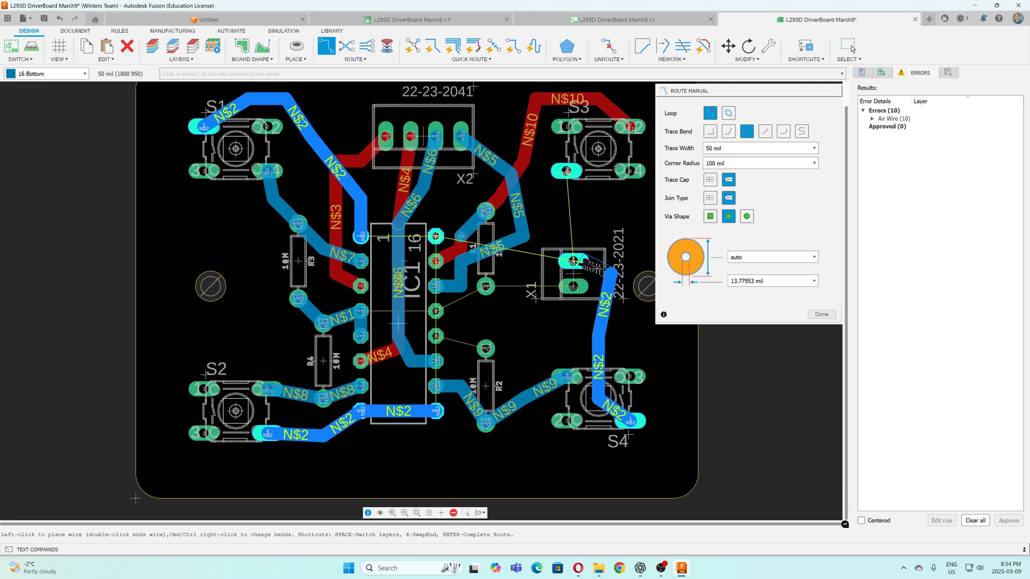
left_click(573, 261)
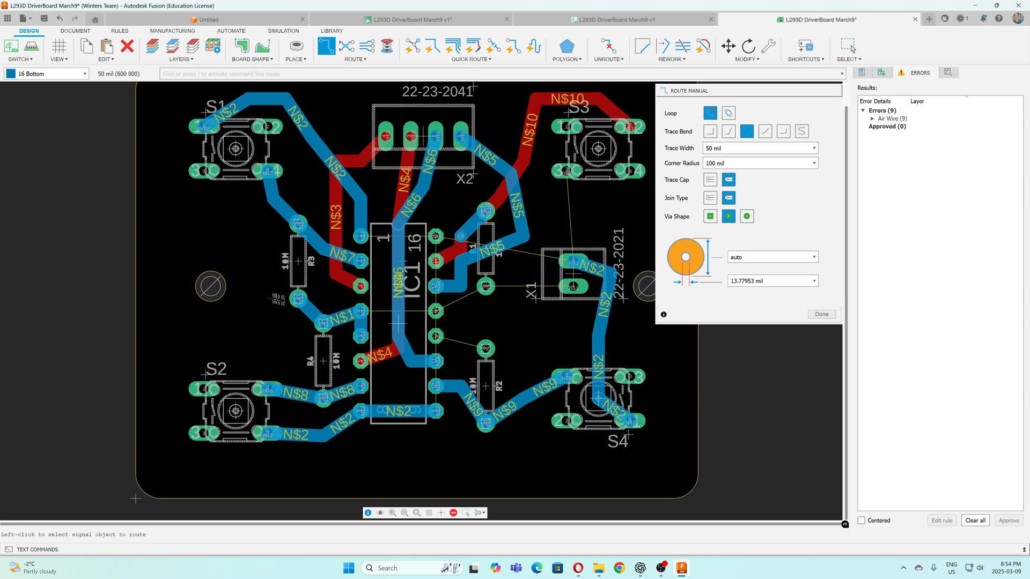
Route a 50 mil Bottom-layer trace between R2's upper pad and IC1 pin 12
scroll(284, 300, "up", 3)
scroll(284, 300, "down", 5)
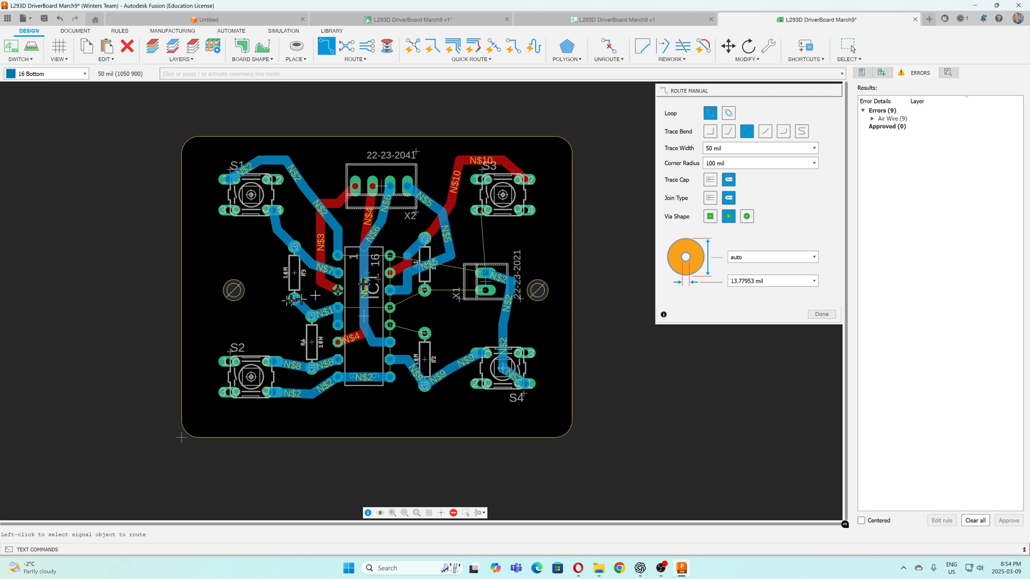
left_click(424, 334)
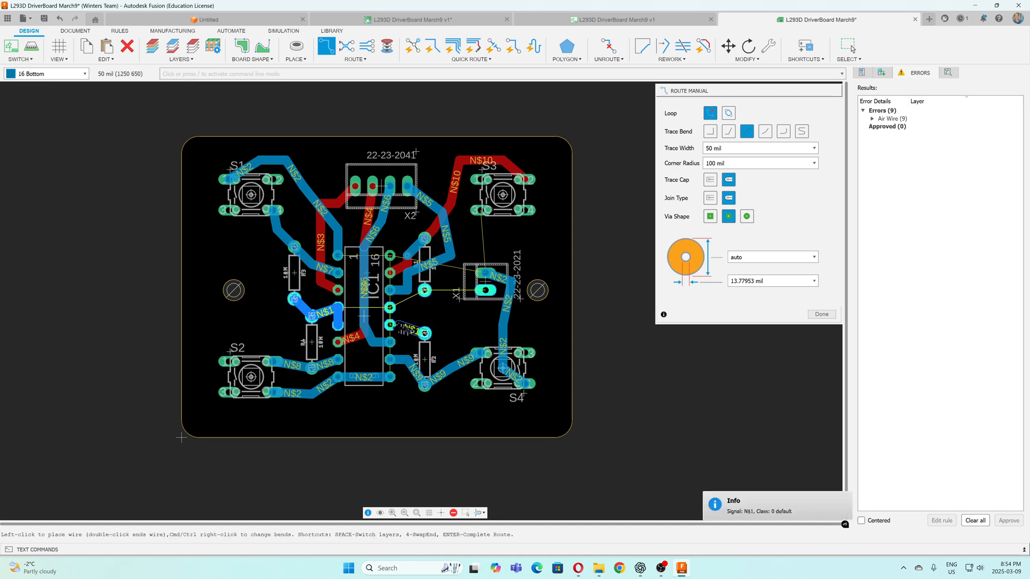
left_click(390, 325)
Connect R1's lower pad to IC1 pin 13 and to X1's lower pad with 50 mil Bottom-layer traces
left_click(424, 290)
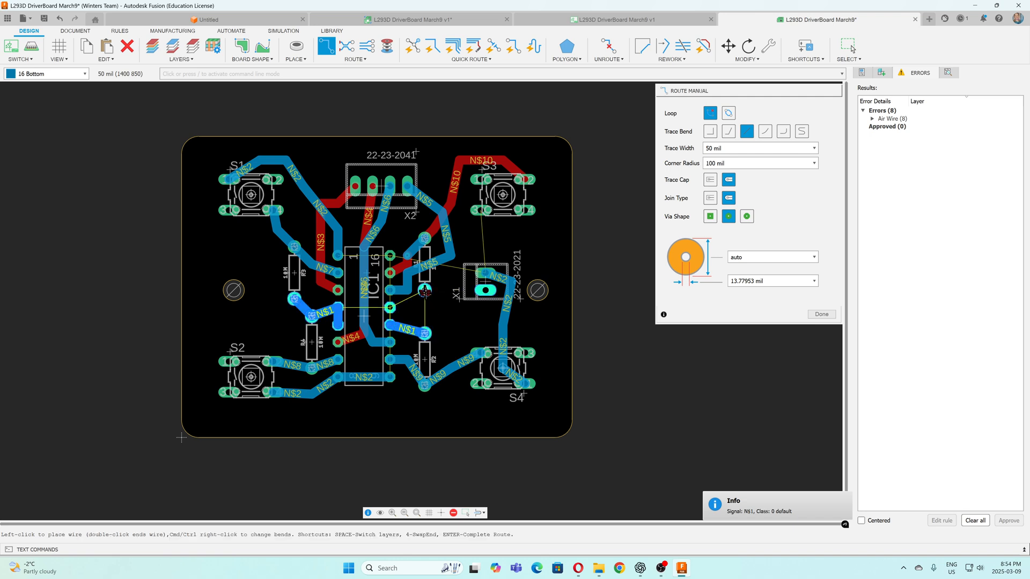
left_click(390, 307)
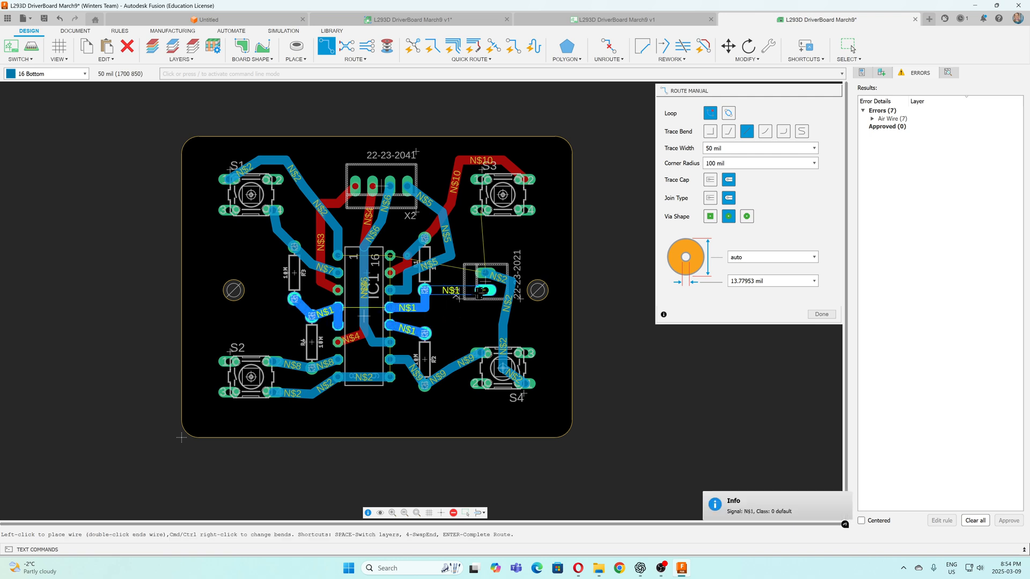
left_click(486, 290)
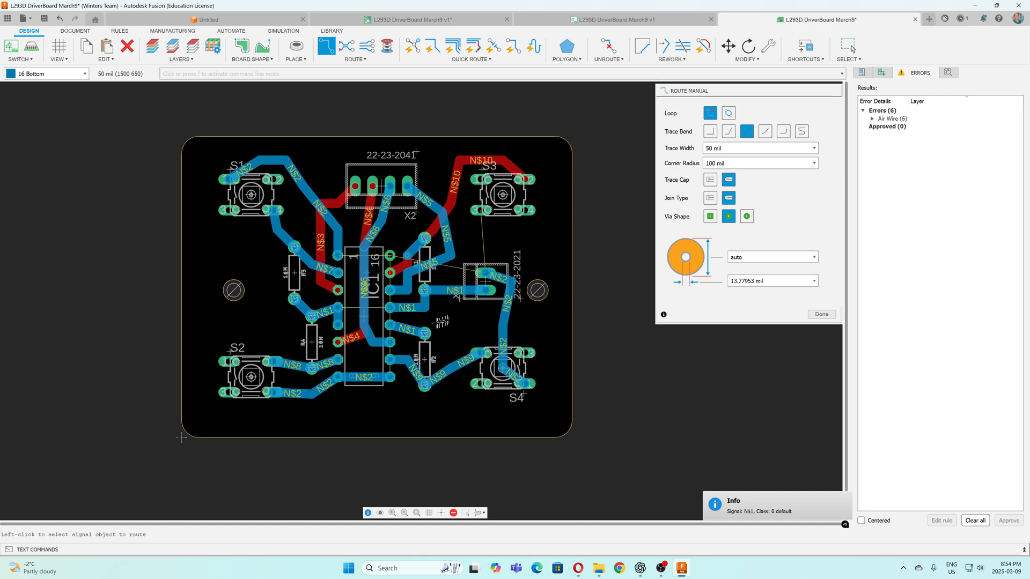
Route a 50 mil Bottom-layer trace from X1's upper pad up to S3's lower-left pad
left_click(484, 273)
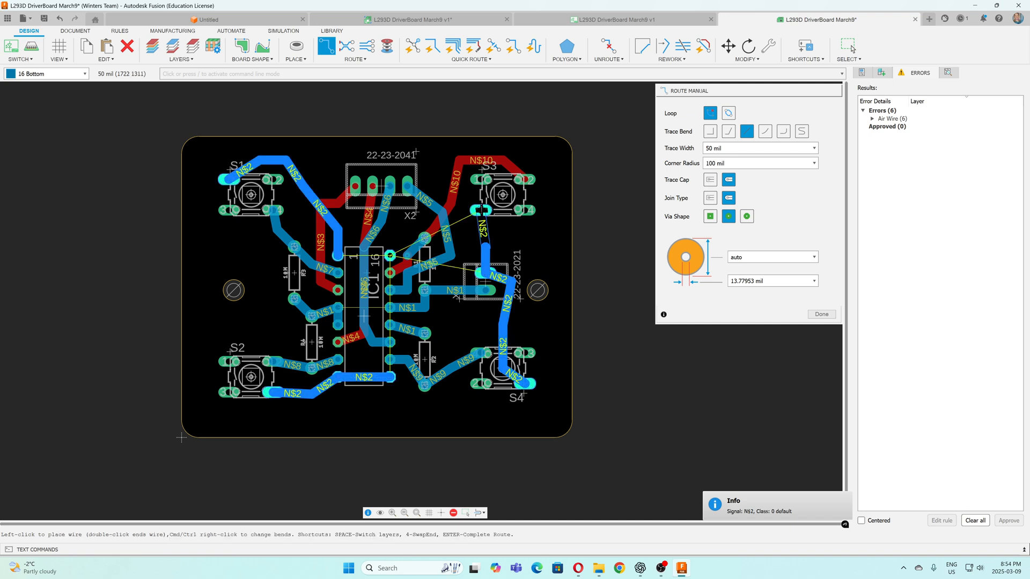
left_click(481, 210)
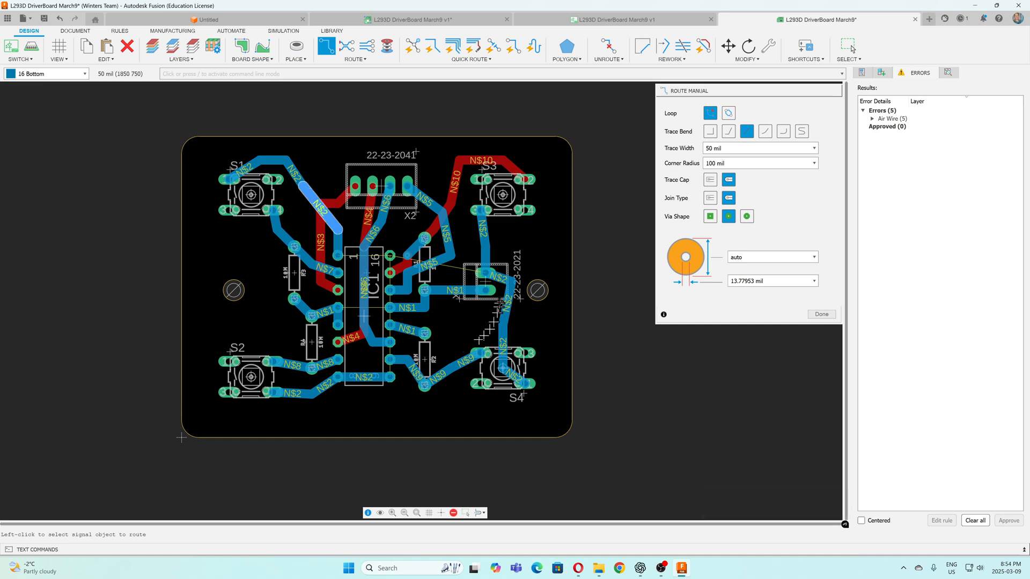
Route a 50 mil Bottom-layer trace from S4's lower-right pad along the board's lower edge to S2's lower-right pad
left_click(521, 383)
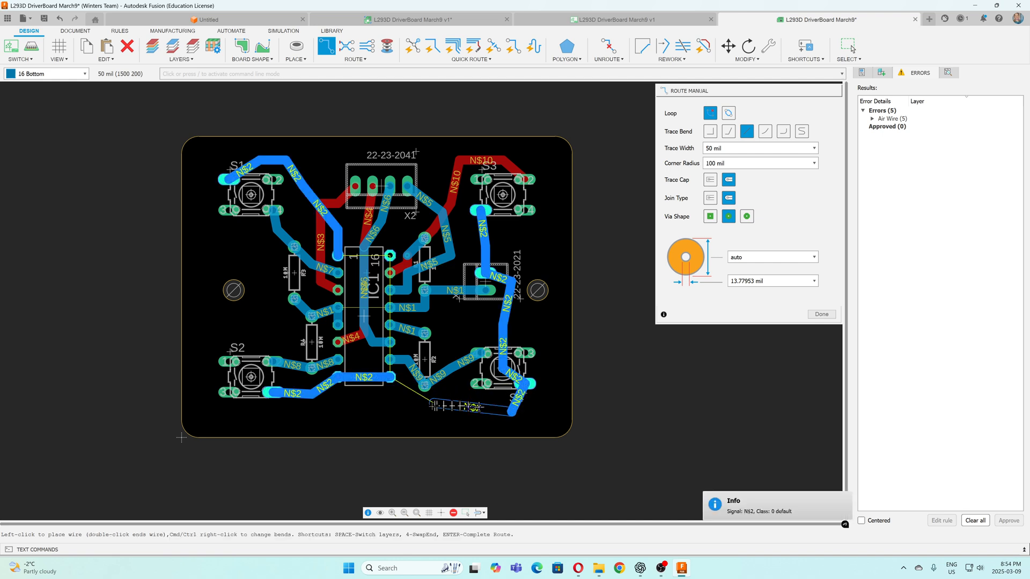
left_click(257, 419)
left_click(275, 392)
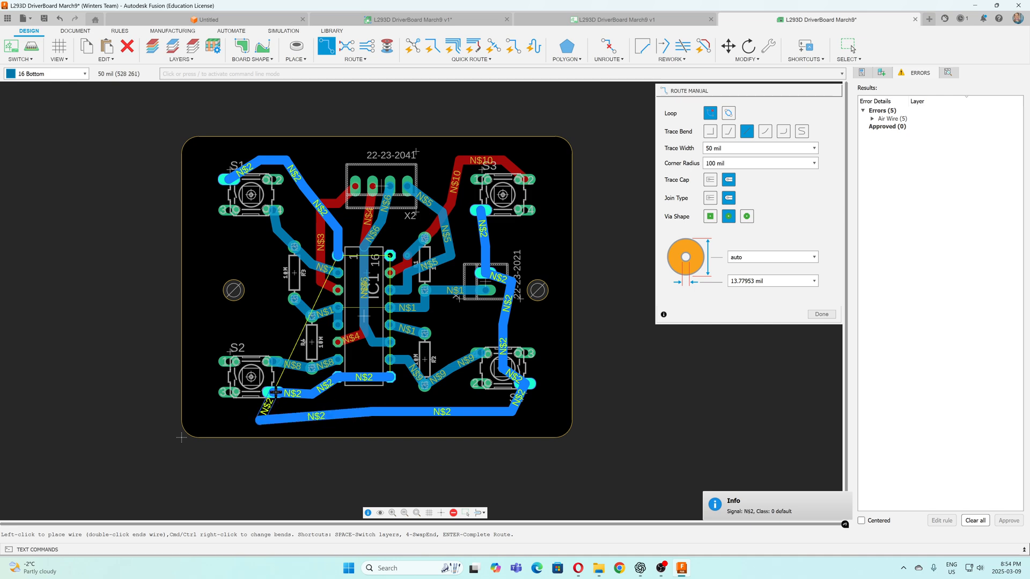
left_click(275, 391)
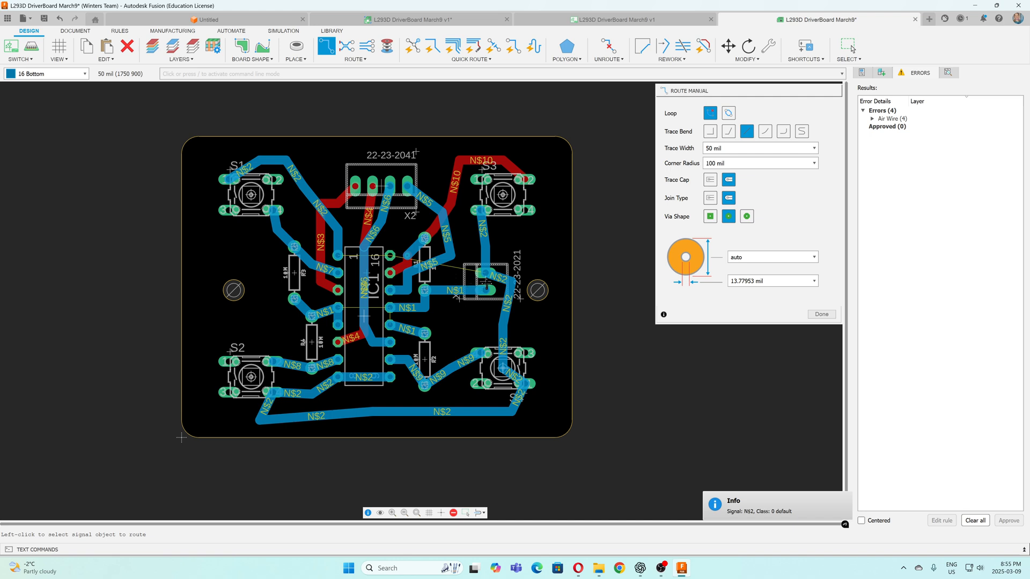
Route X1's upper pad on the Bottom layer to a via beside X2, then on the Top layer down to IC1 pin 16
left_click(485, 273)
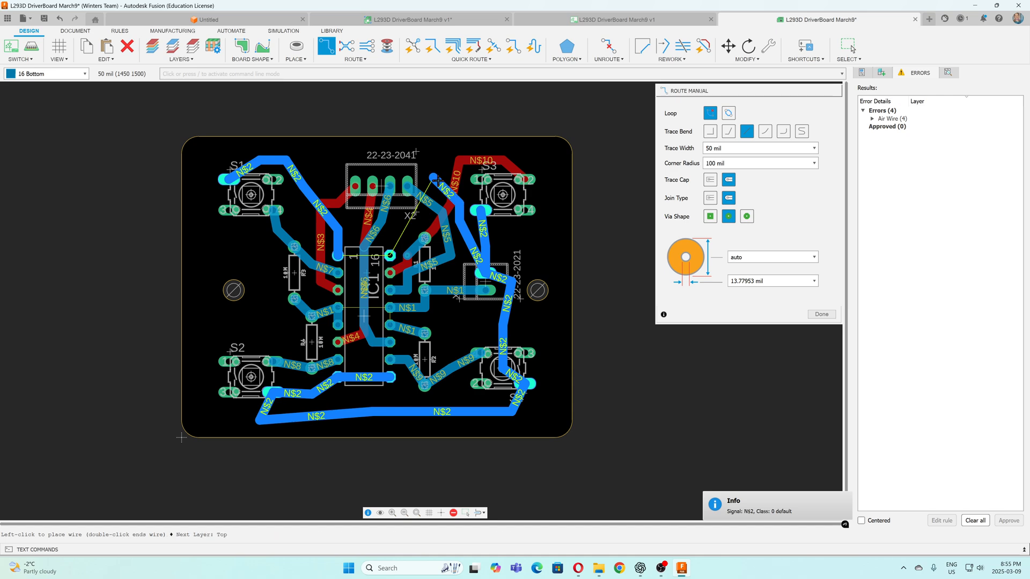
left_click(434, 177)
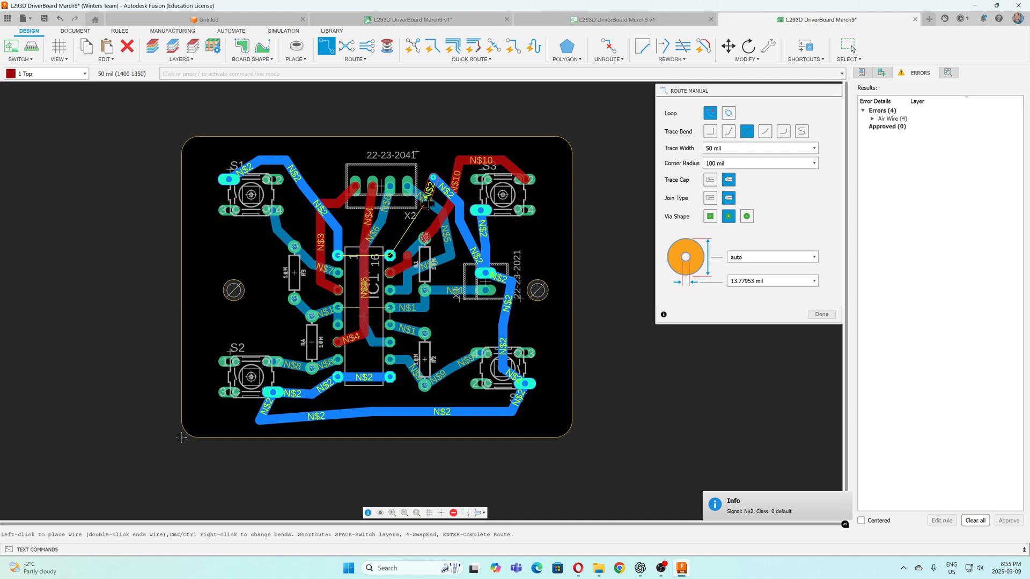
left_click(416, 216)
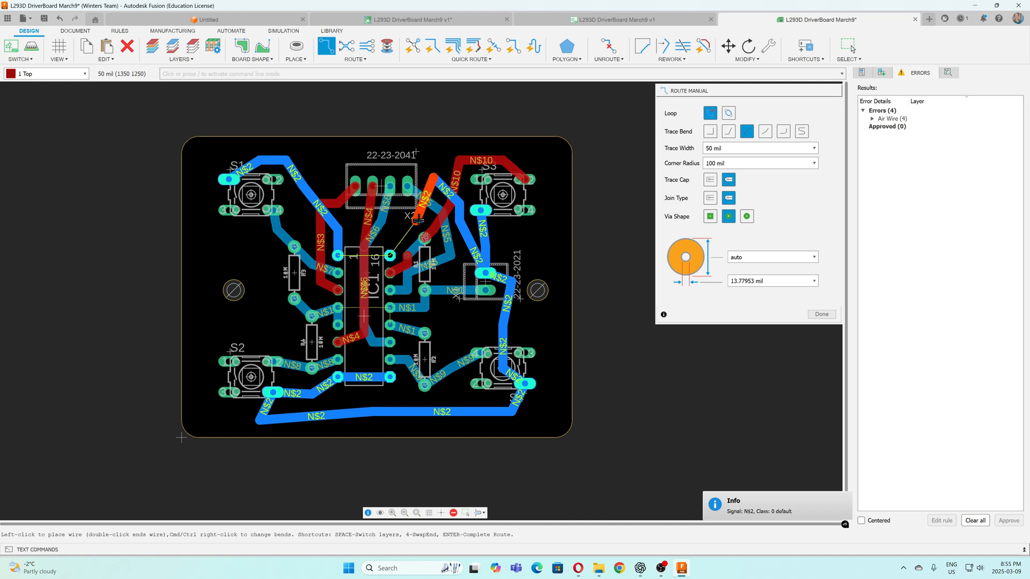
left_click(390, 254)
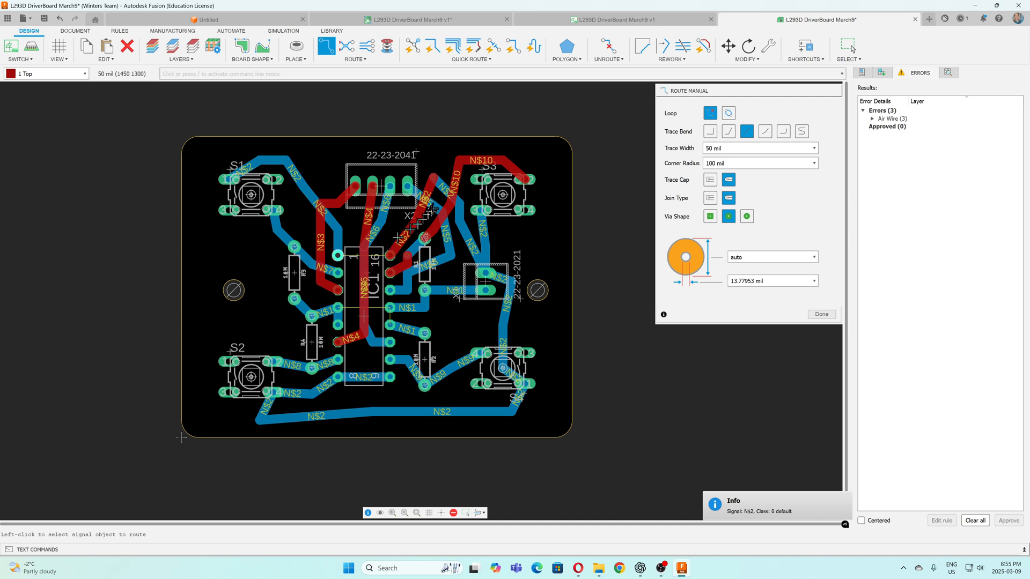
Route a 50 mil Top-layer trace from the via beside X2 along the board's upper edge to S1's upper-left pad
left_click(432, 178)
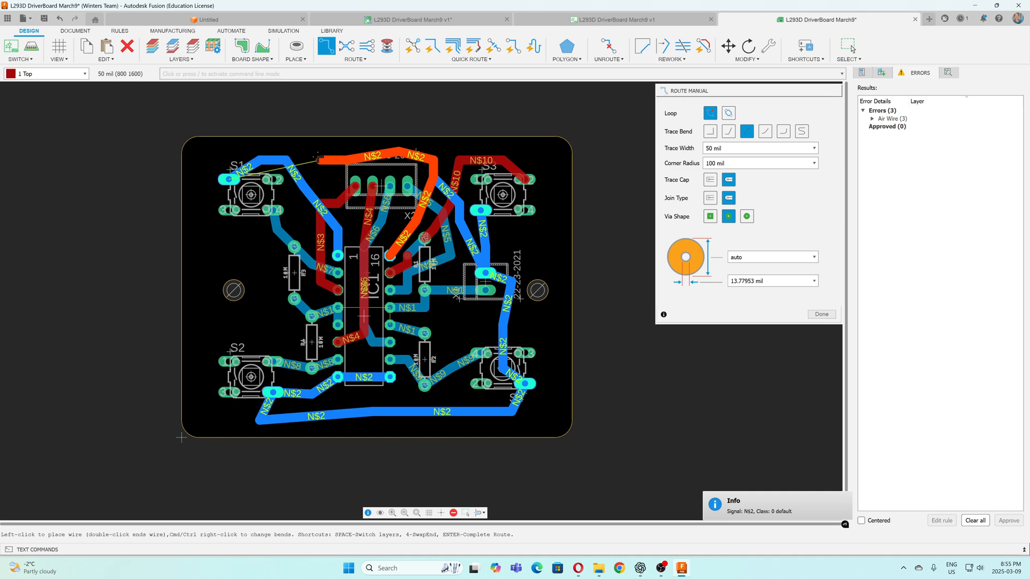
left_click(276, 146)
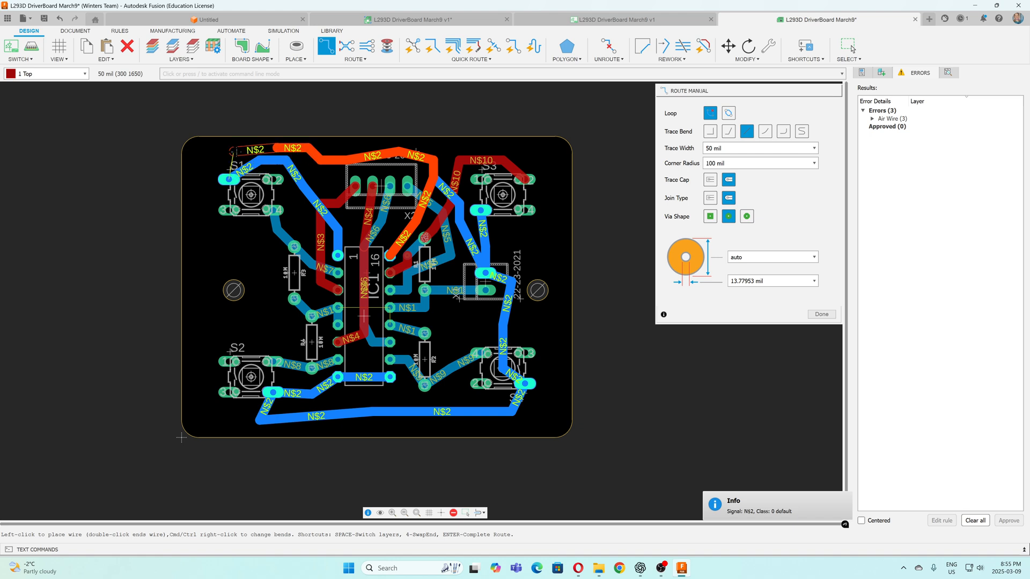
left_click(240, 151)
left_click(230, 179)
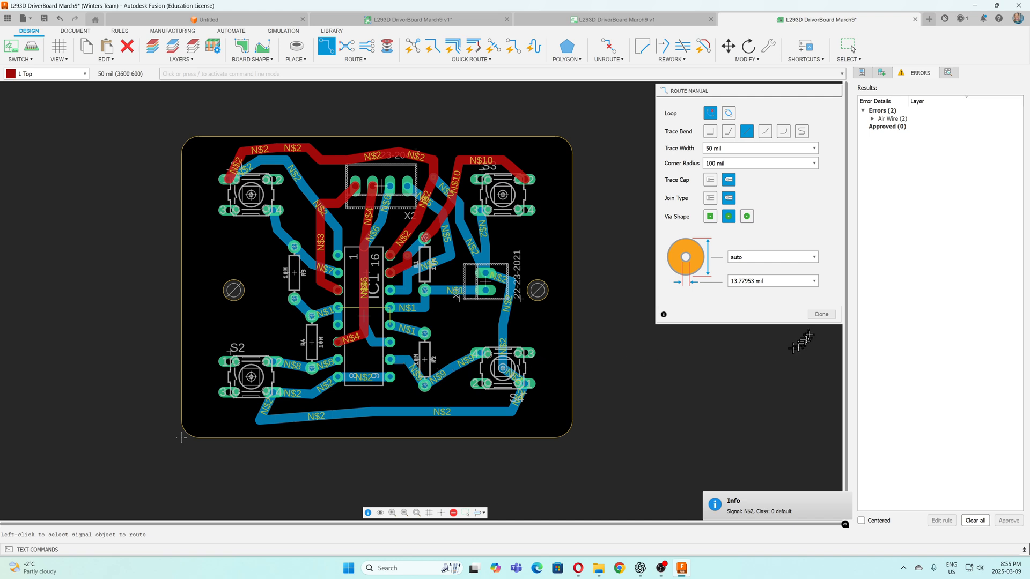
left_click(821, 314)
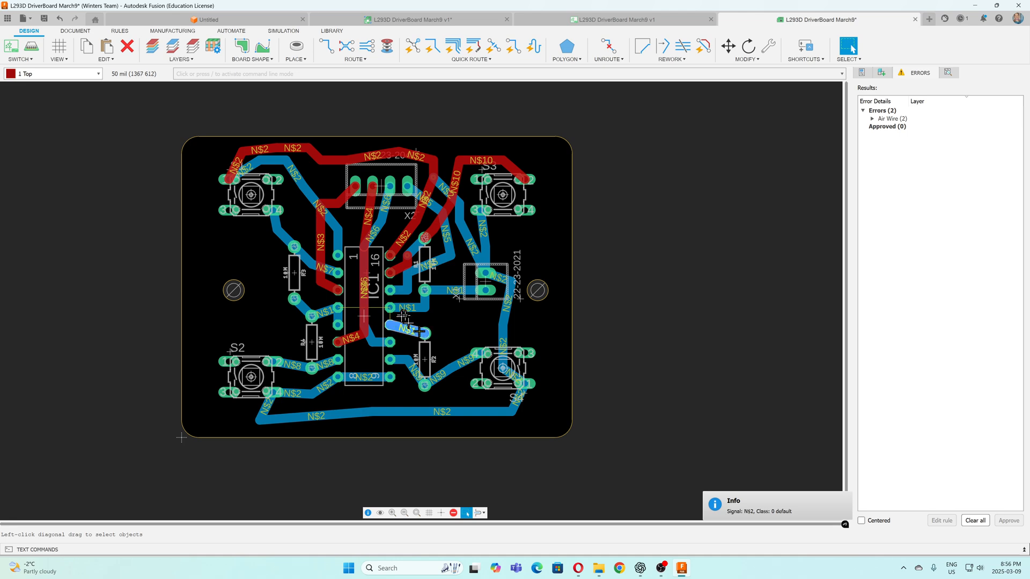
Check the design rules and locate each unrouted air wire from the error results on the board
left_click(119, 31)
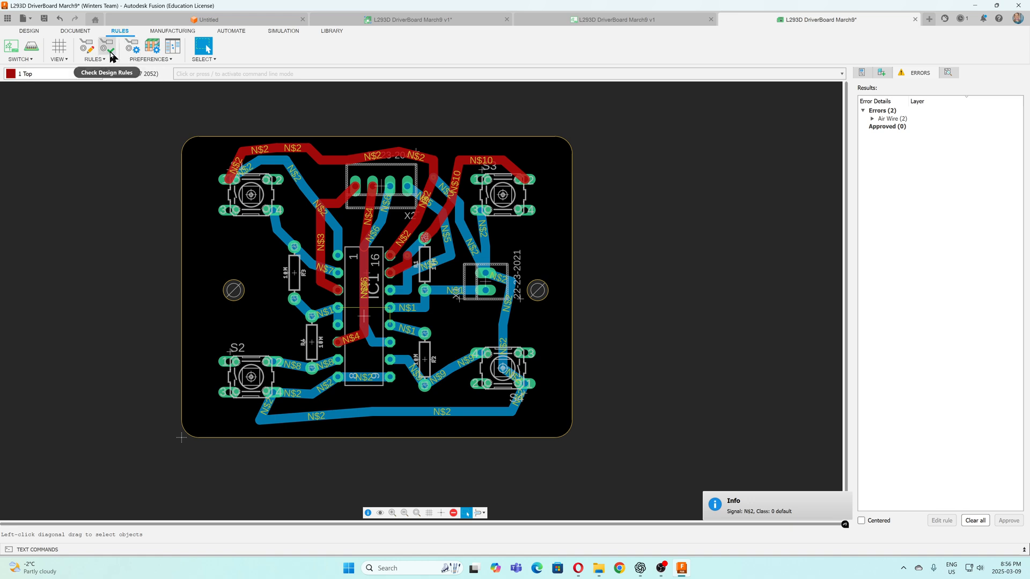
left_click(110, 52)
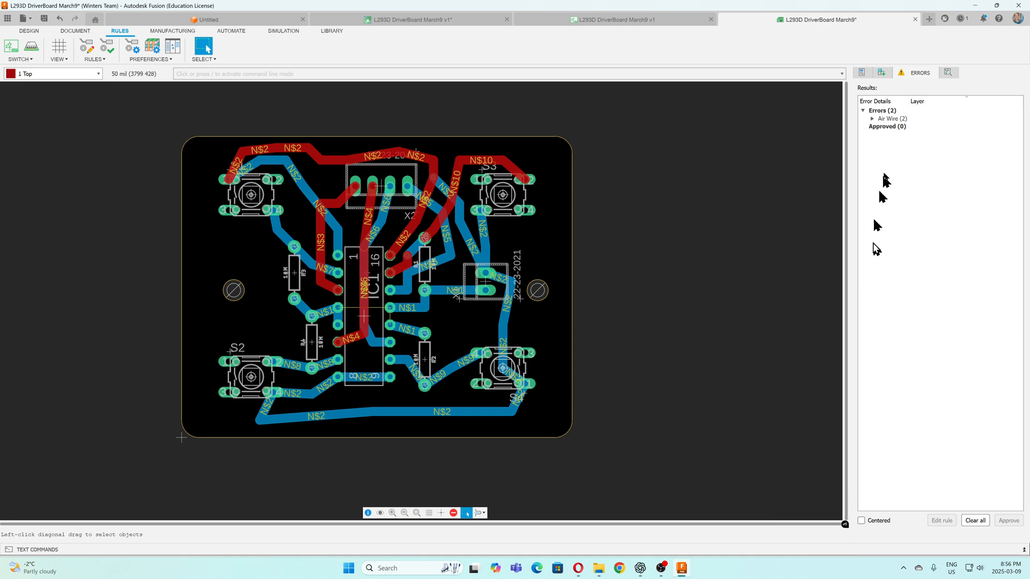
left_click(882, 73)
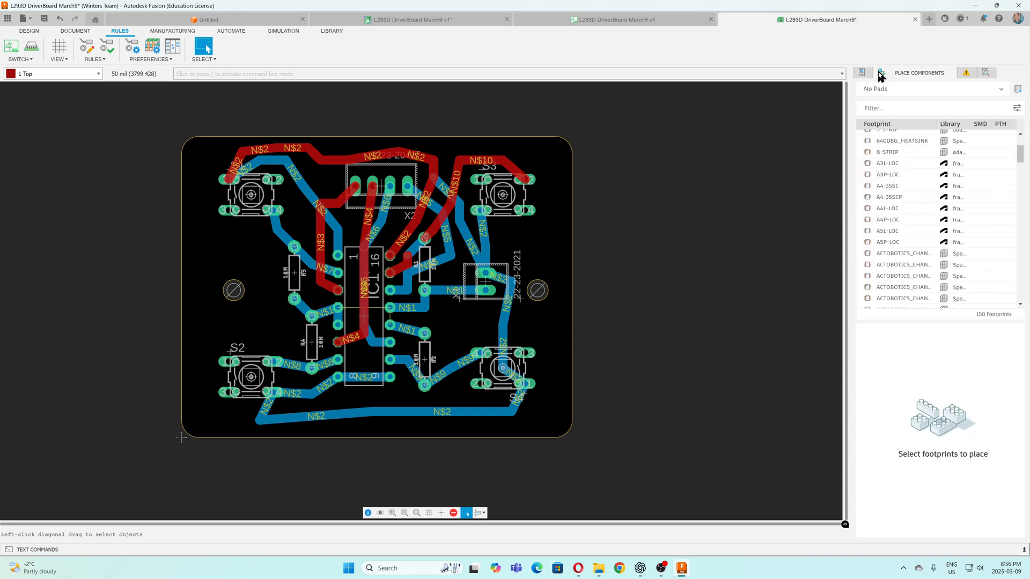
left_click(864, 74)
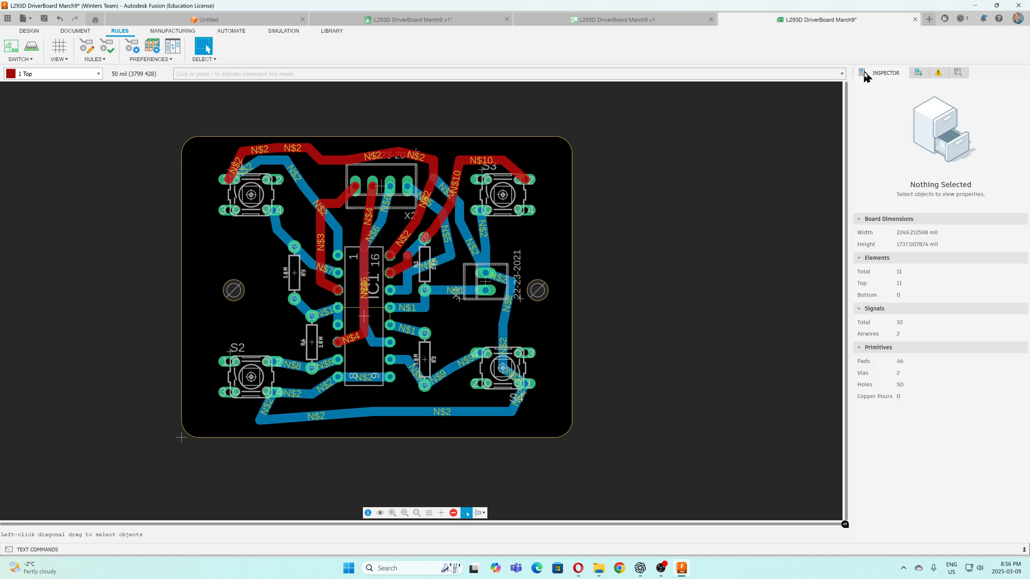
left_click(938, 73)
left_click(872, 119)
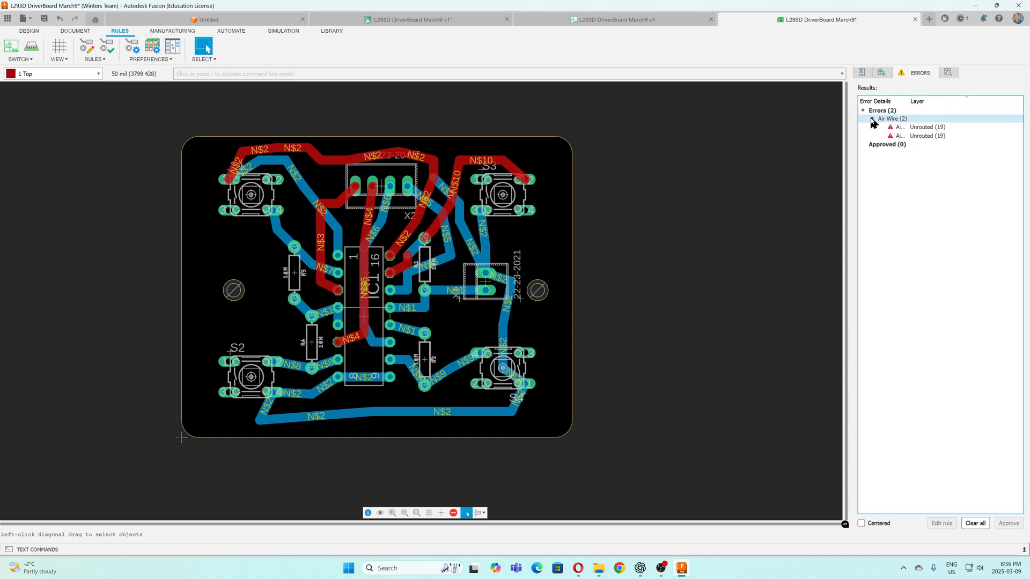
left_click(911, 127)
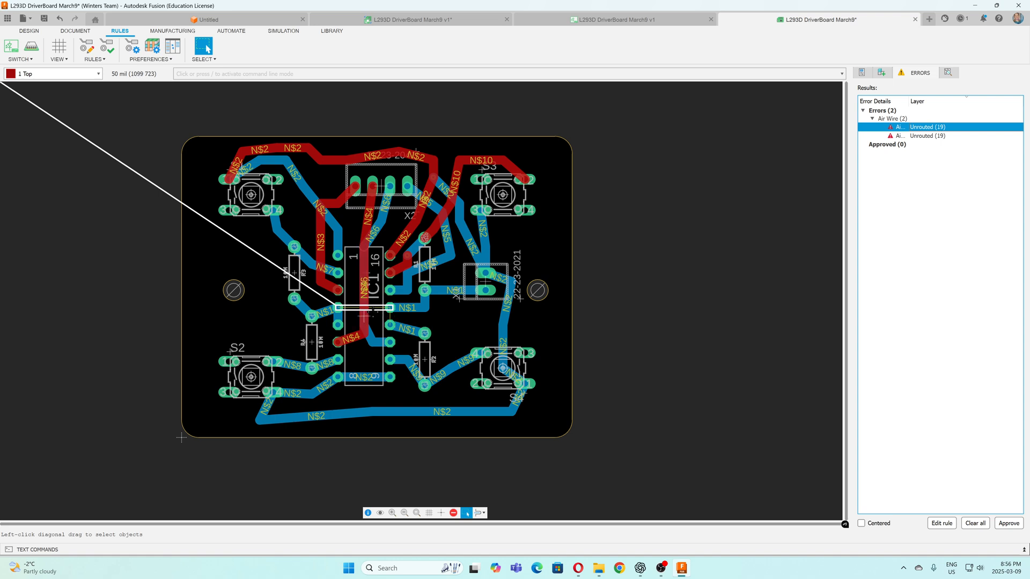
left_click(926, 136)
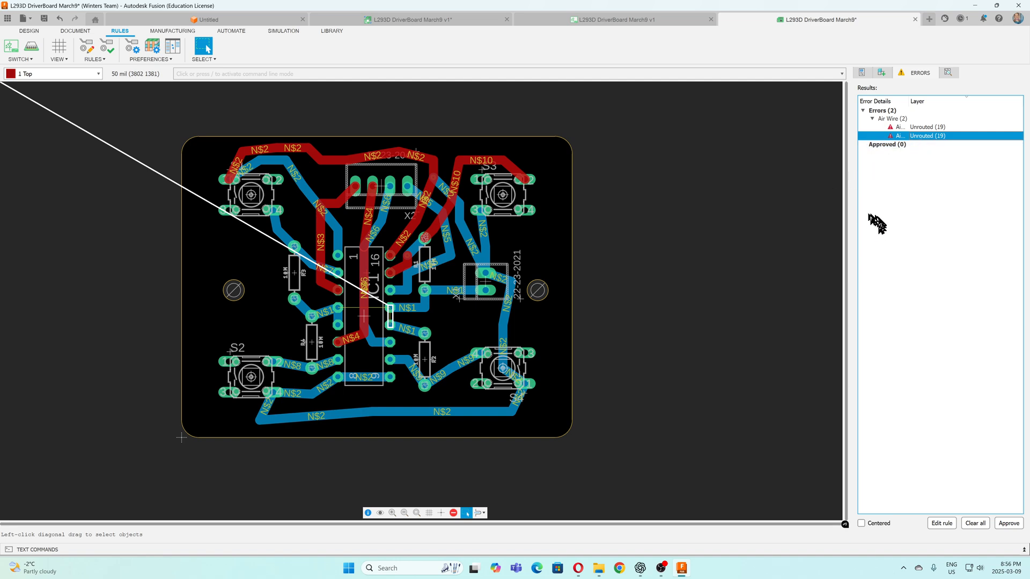
Connect IC1 pin 13 to pin 12 with a 50 mil Bottom-layer trace
left_click(25, 31)
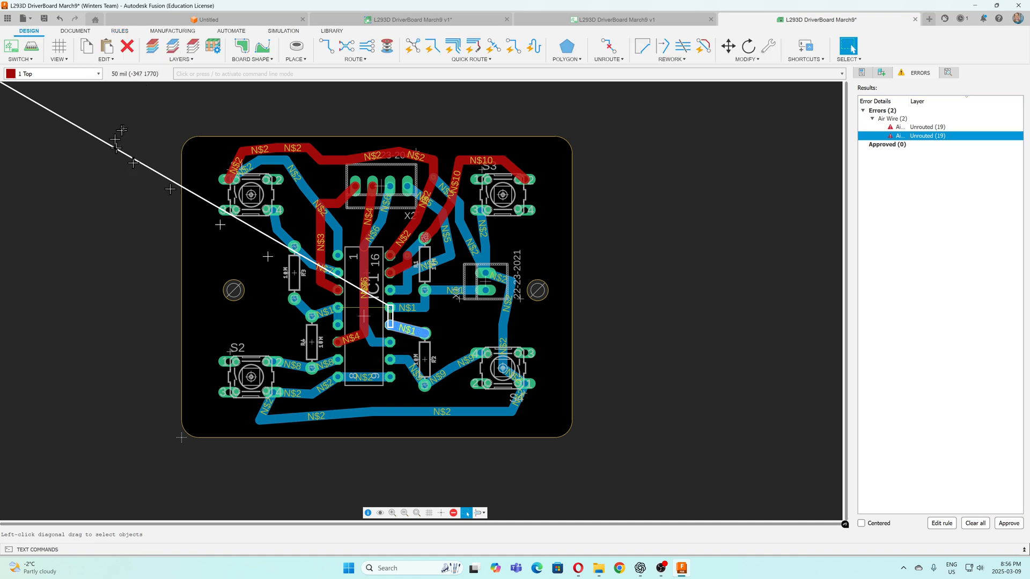
left_click(327, 49)
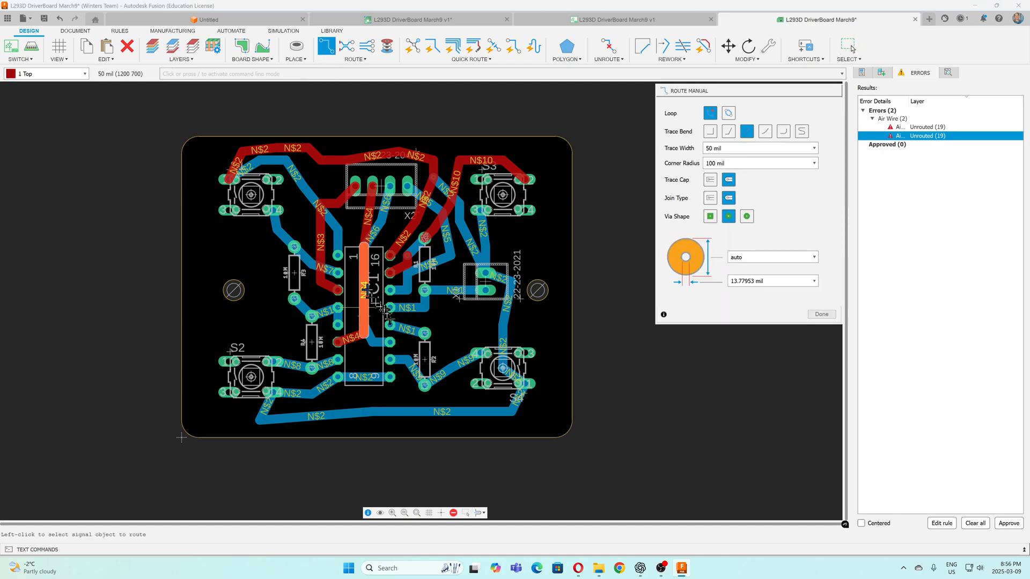
left_click(85, 74)
left_click(42, 94)
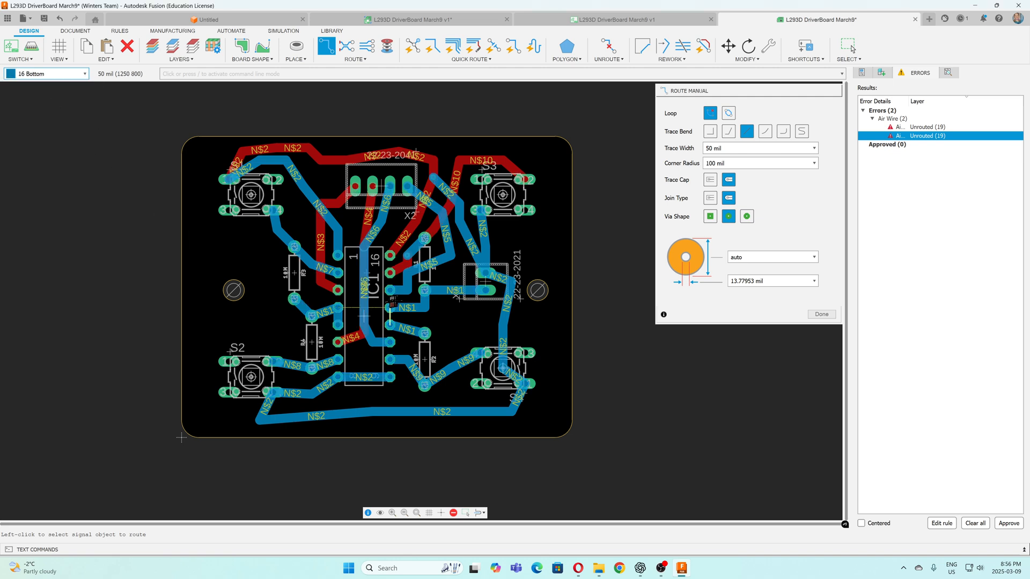
left_click(395, 308)
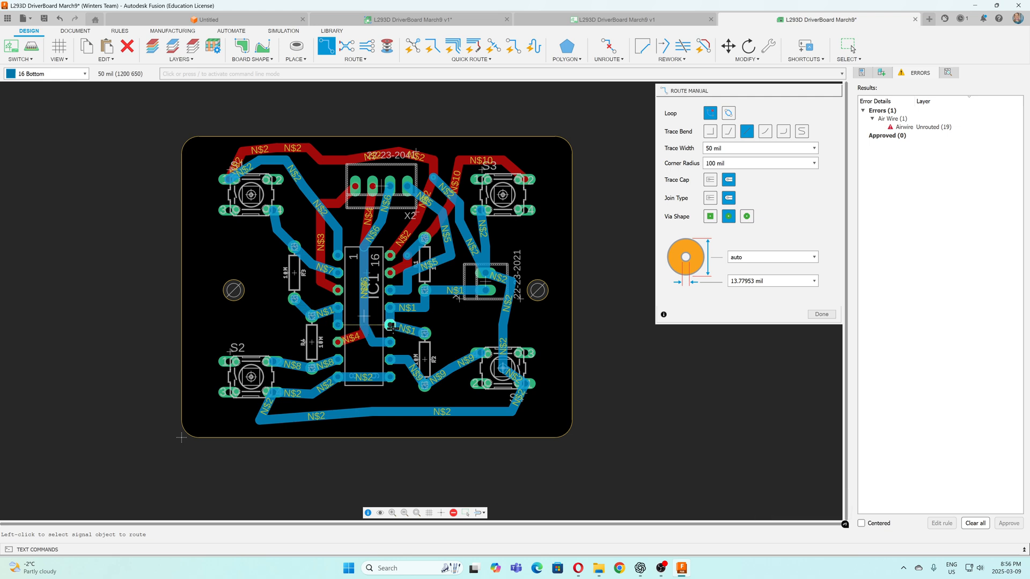
left_click(320, 311)
scroll(250, 296, "down", 1)
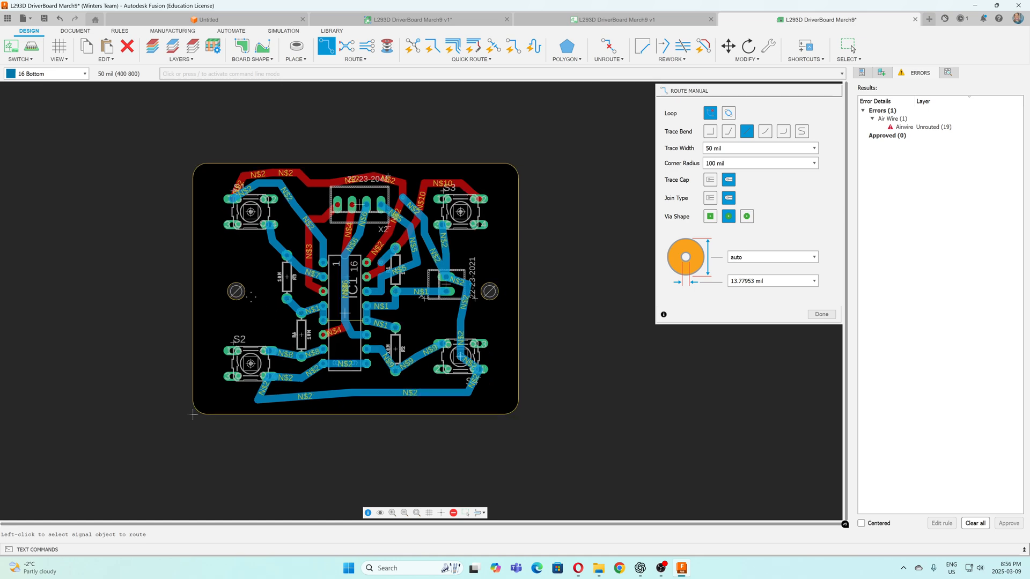
scroll(251, 296, "up", 2)
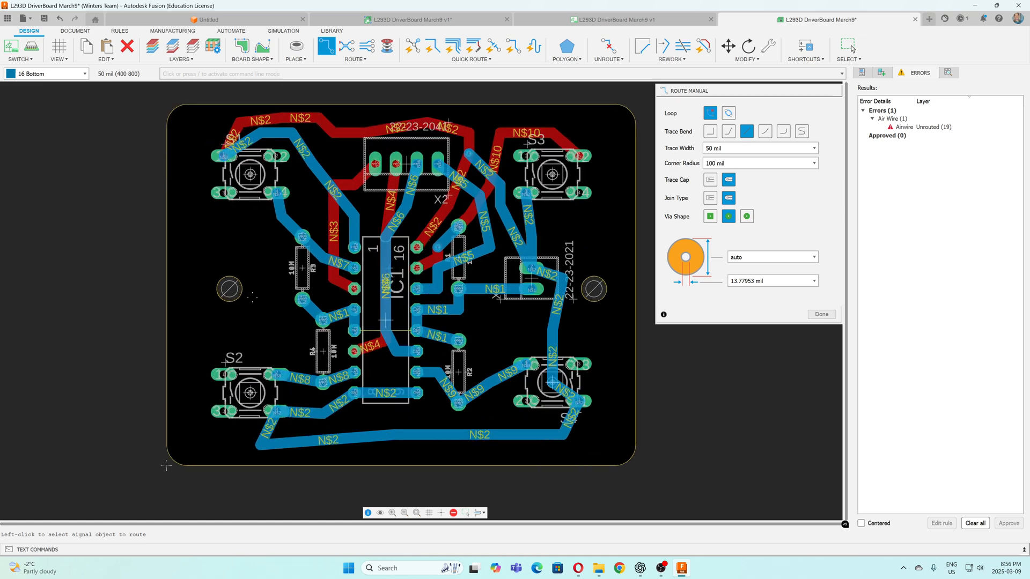
left_click(427, 309)
key("Escape")
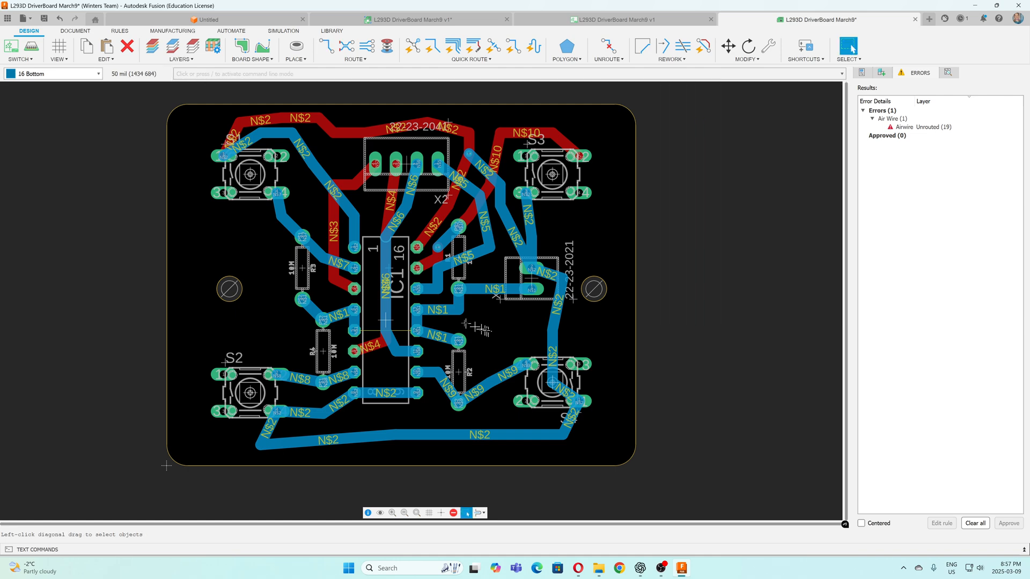
Unroute the N$6 trace between X2 and IC1 pin 11 and the N$4 trace between X2 and IC1 pin 6
left_click(383, 291)
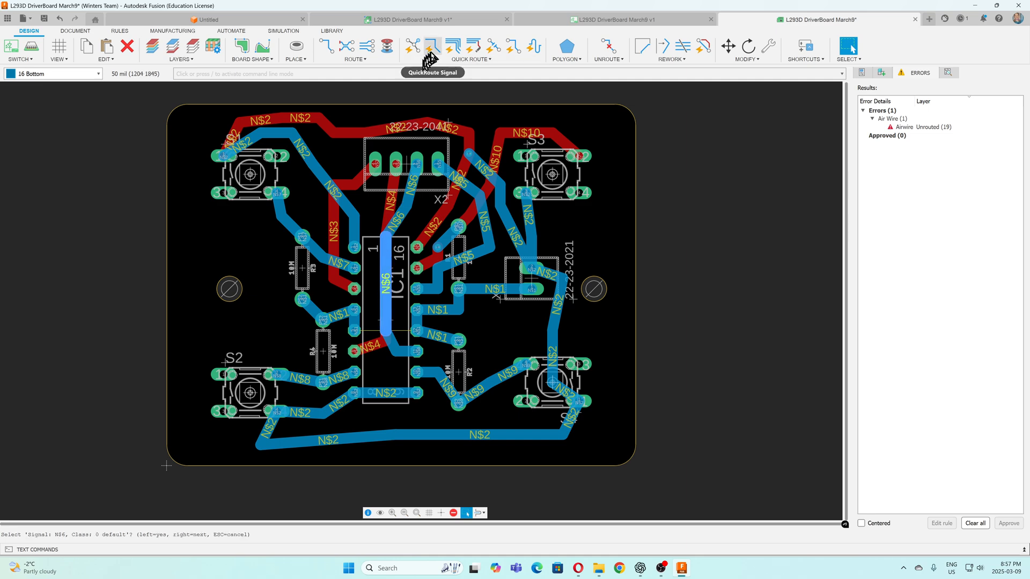
left_click(609, 49)
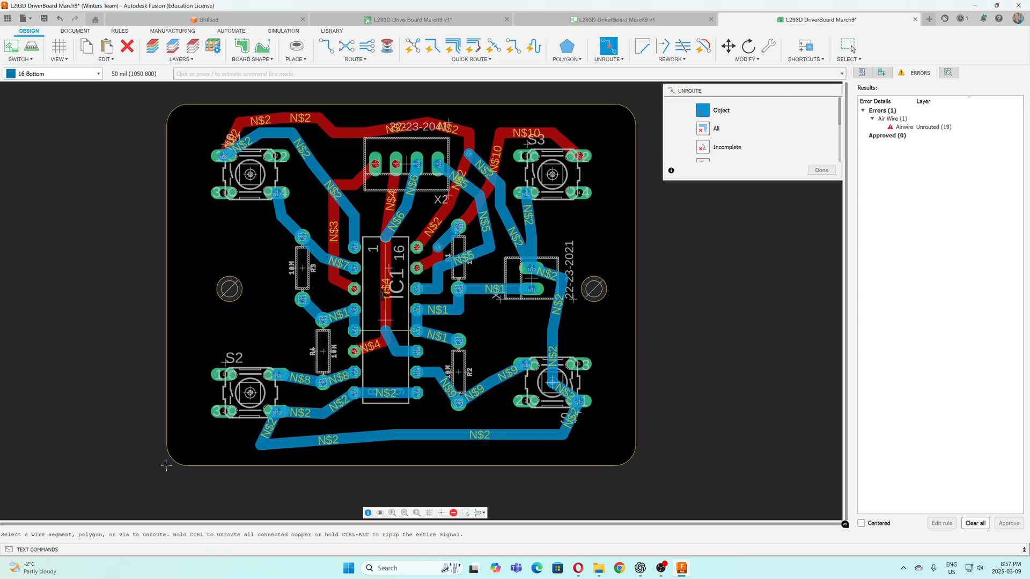
left_click(386, 306)
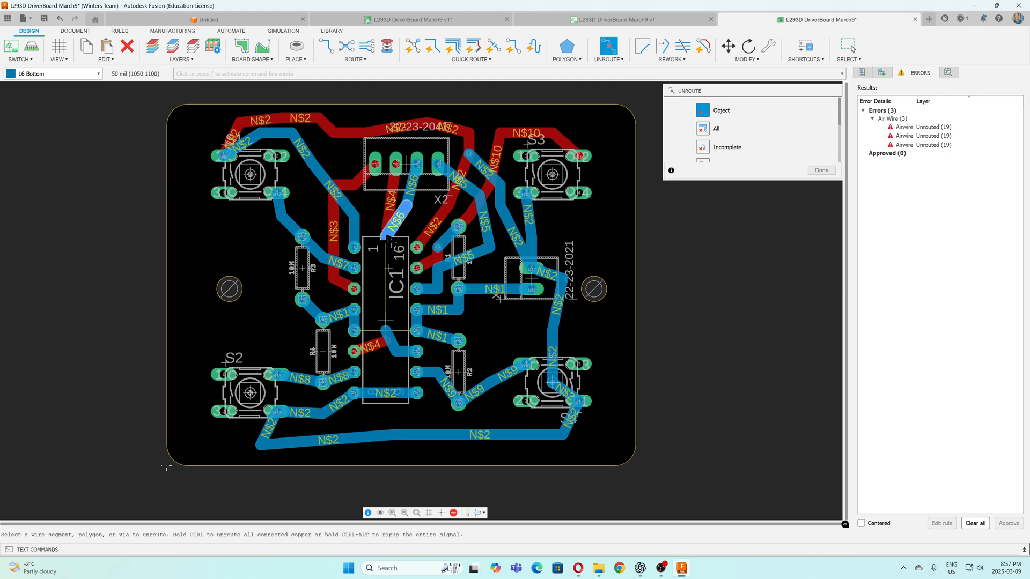
left_click(400, 229)
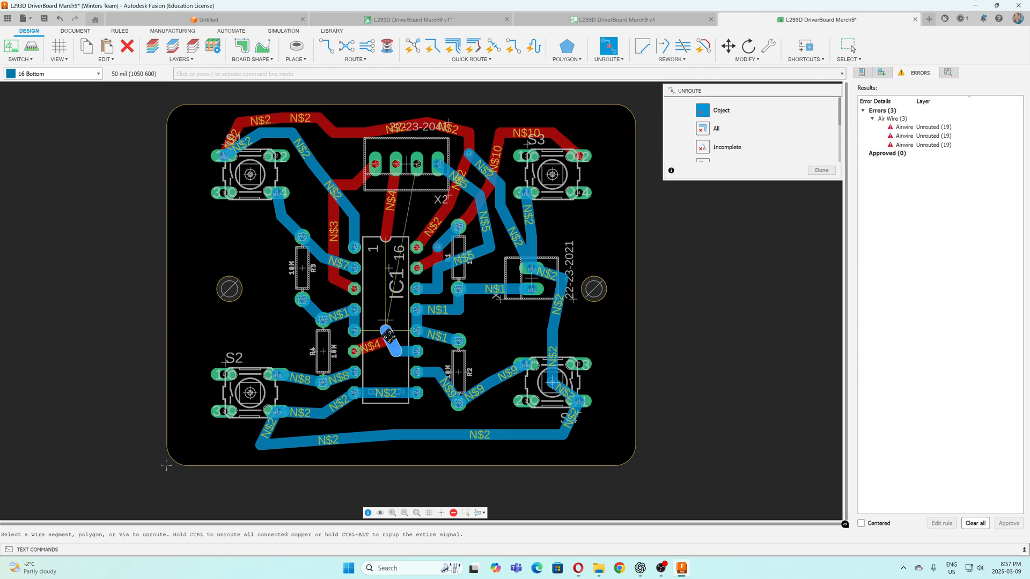
left_click(389, 336)
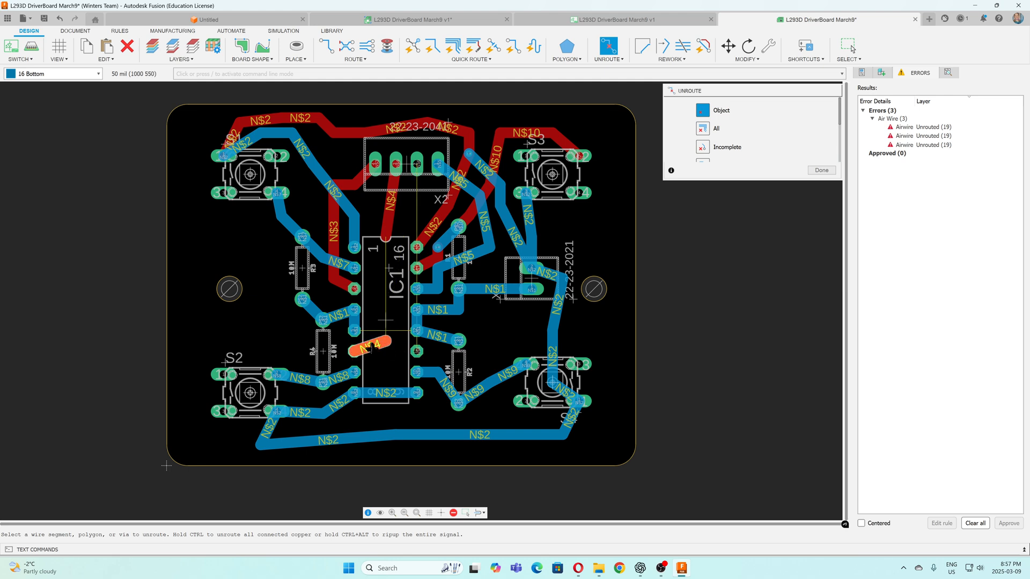
left_click(370, 349)
left_click(390, 218)
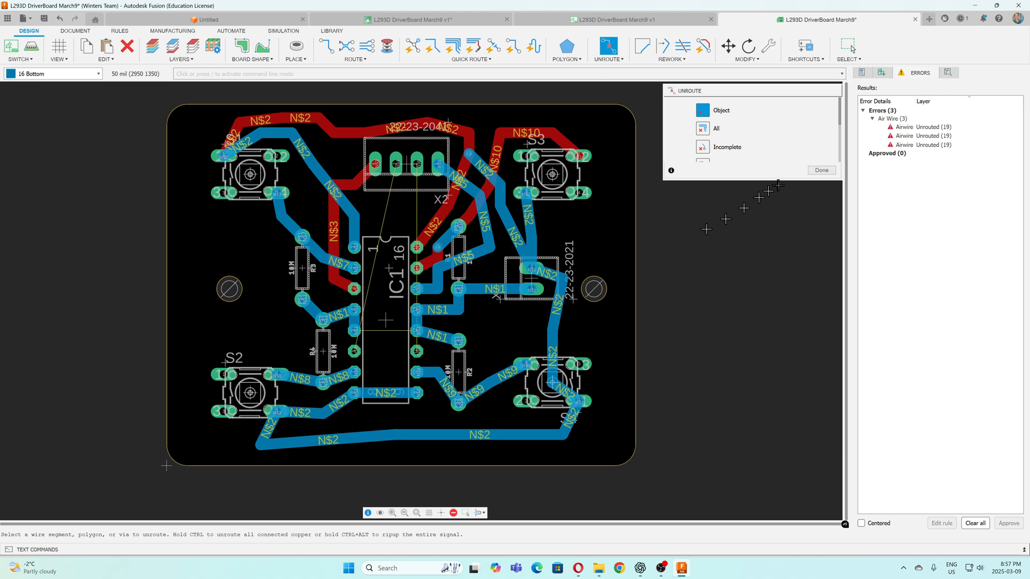
left_click(813, 170)
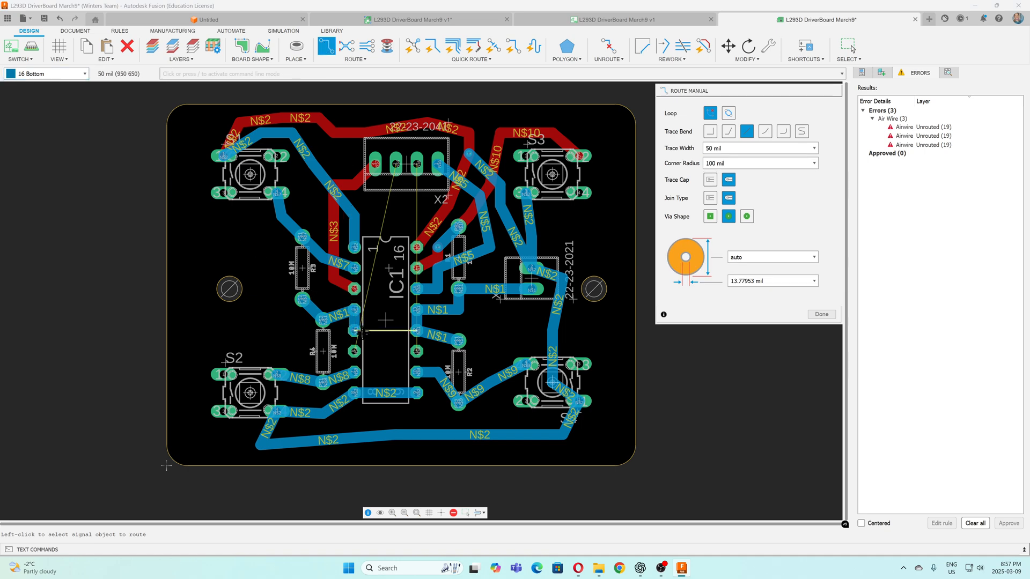
Route a straight 50 mil Bottom-layer trace across IC1 from pin 5 to pin 12
left_click(354, 330)
left_click(417, 331)
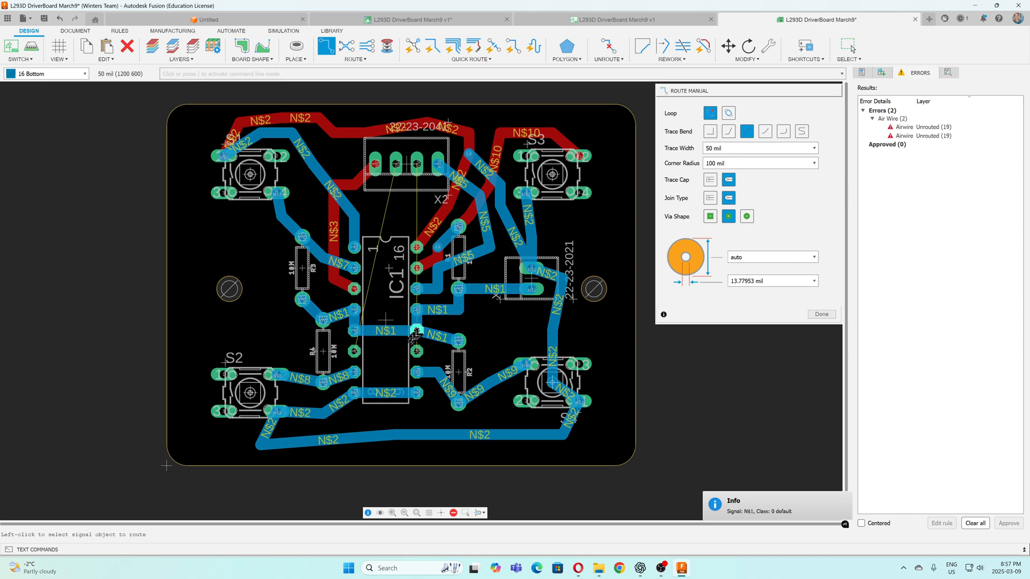
Route a 50 mil Top-layer trace from IC1 pin 6 up through the chip outline to X2's second pad from the left
left_click(354, 352)
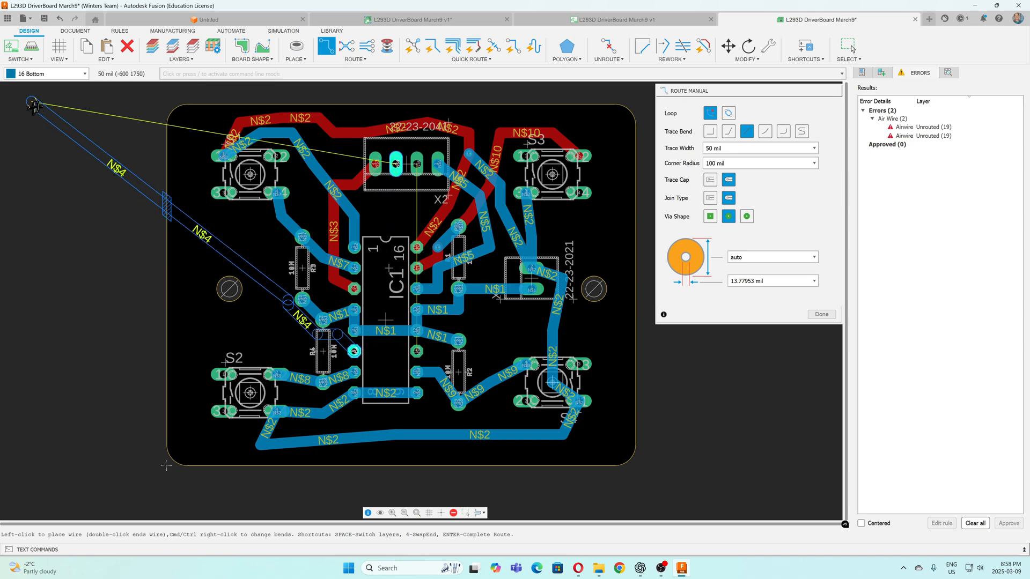
key("Escape")
left_click(75, 73)
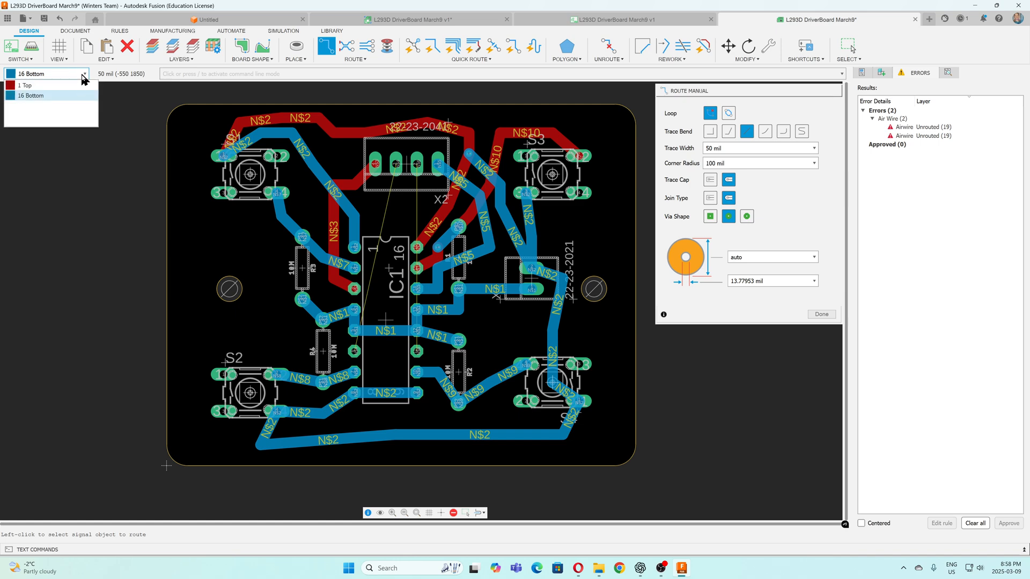
left_click(75, 81)
left_click(355, 350)
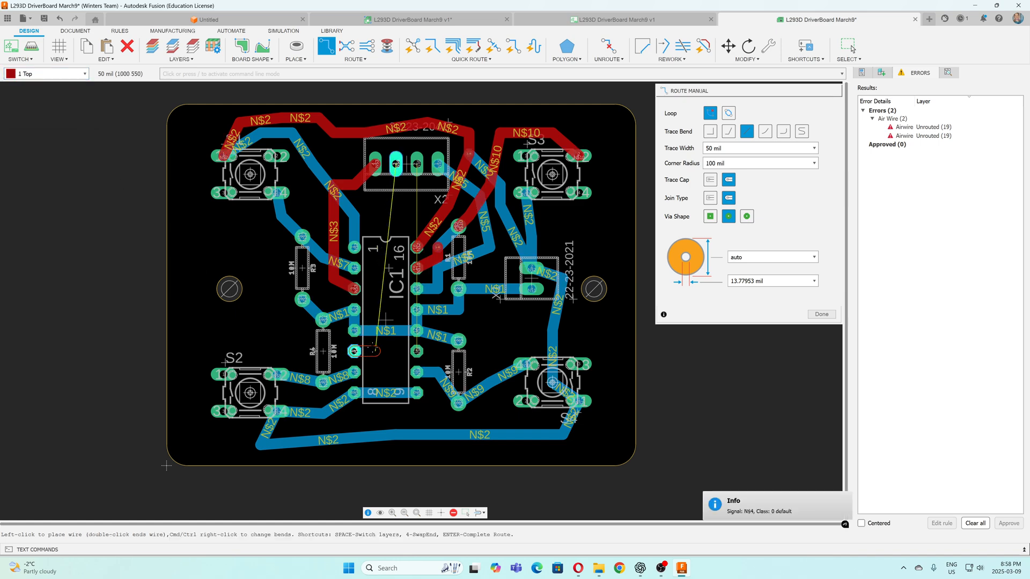
left_click(374, 298)
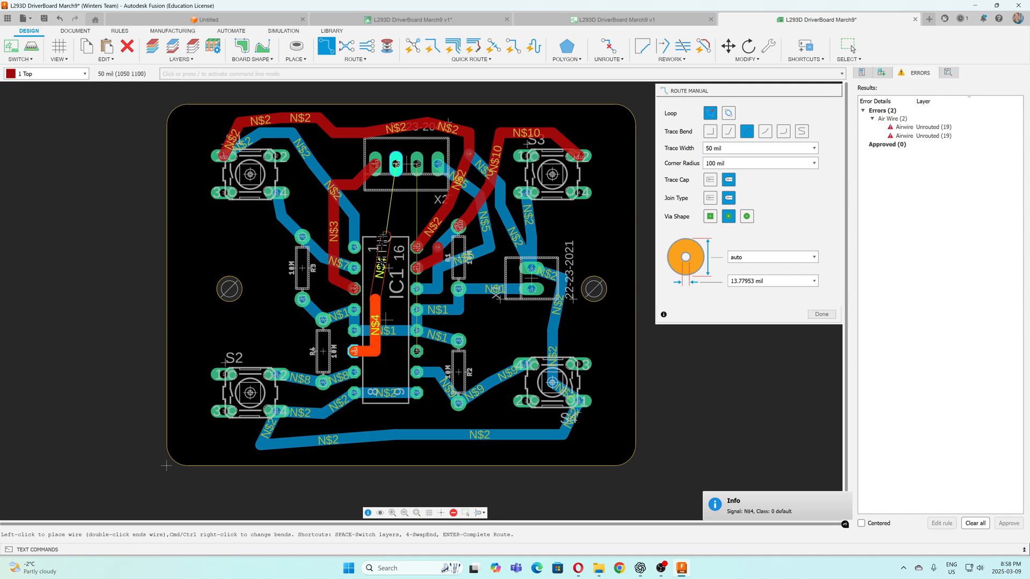
left_click(378, 207)
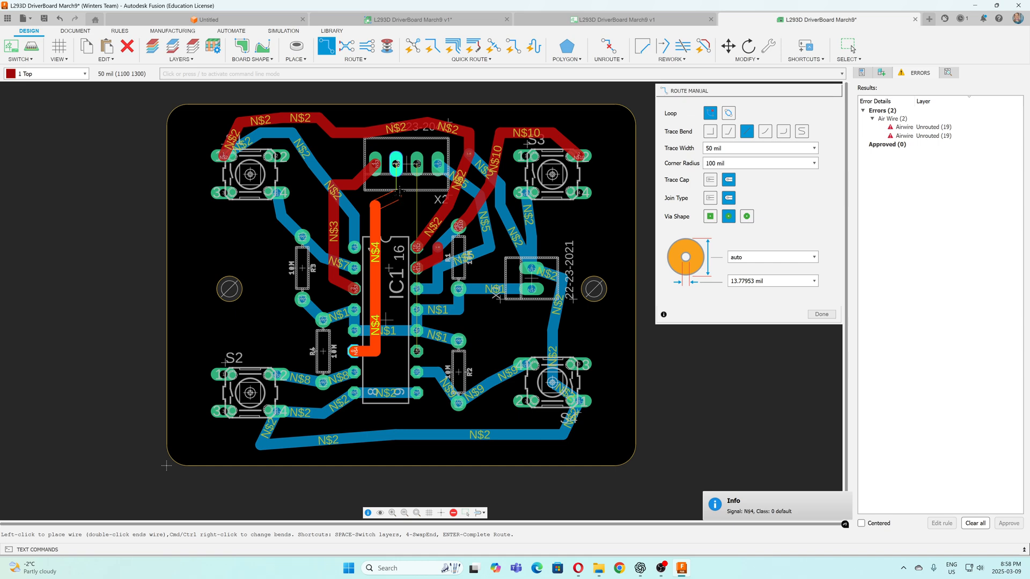
left_click(397, 176)
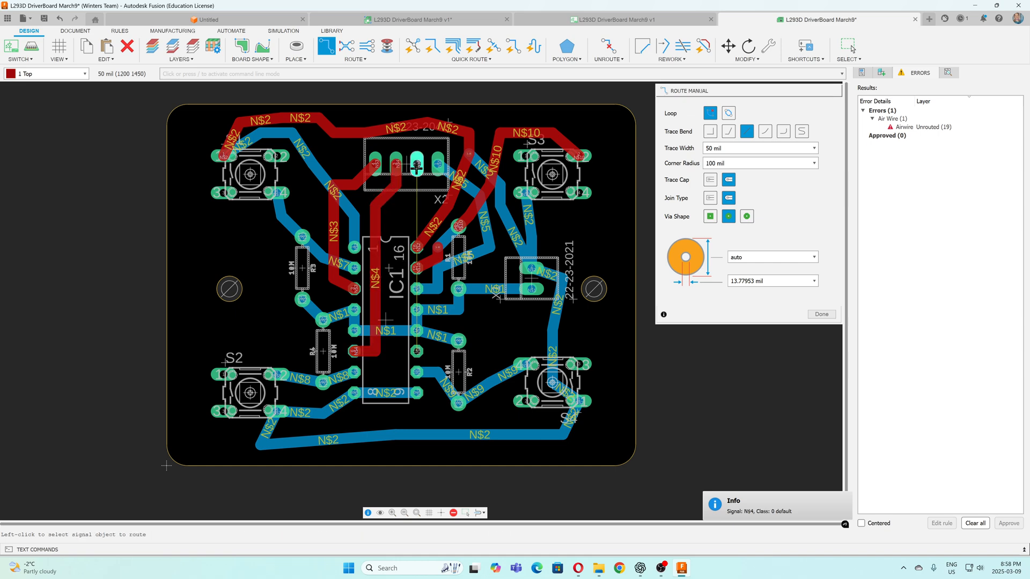
Route a 50 mil Top-layer trace from X2's third pad from the left down through the chip outline to IC1 pin 11
left_click(417, 165)
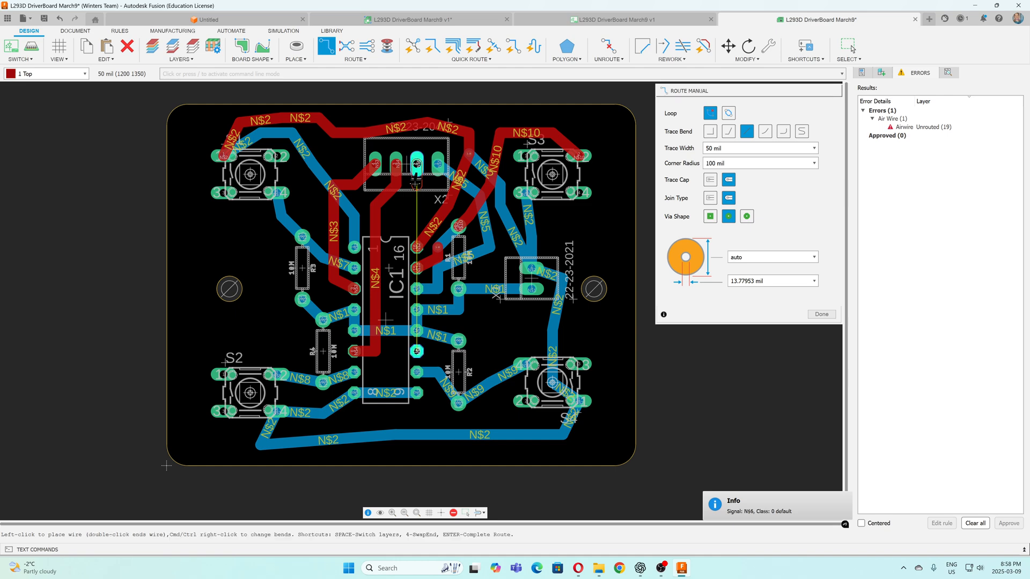
left_click(417, 198)
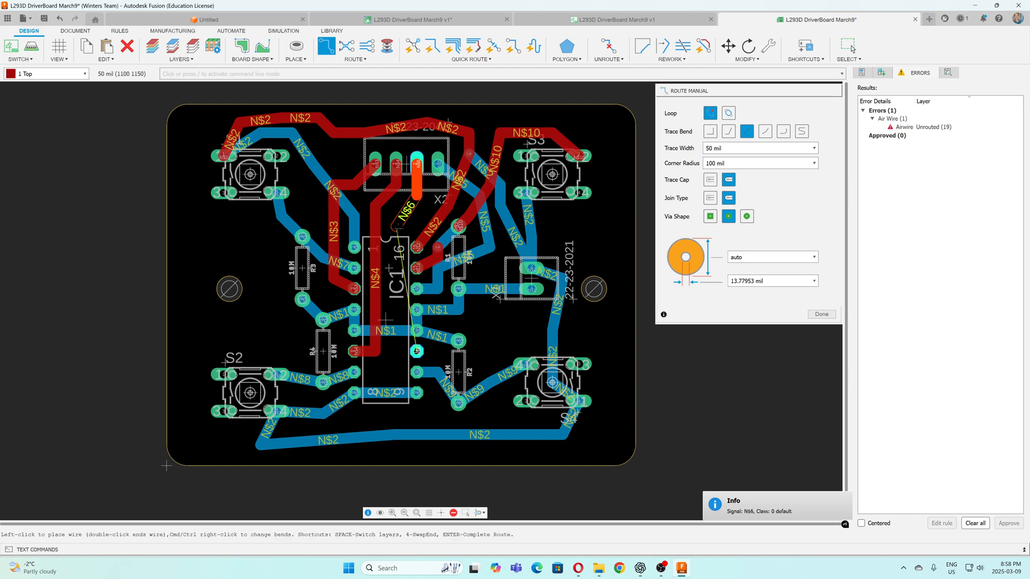
left_click(396, 228)
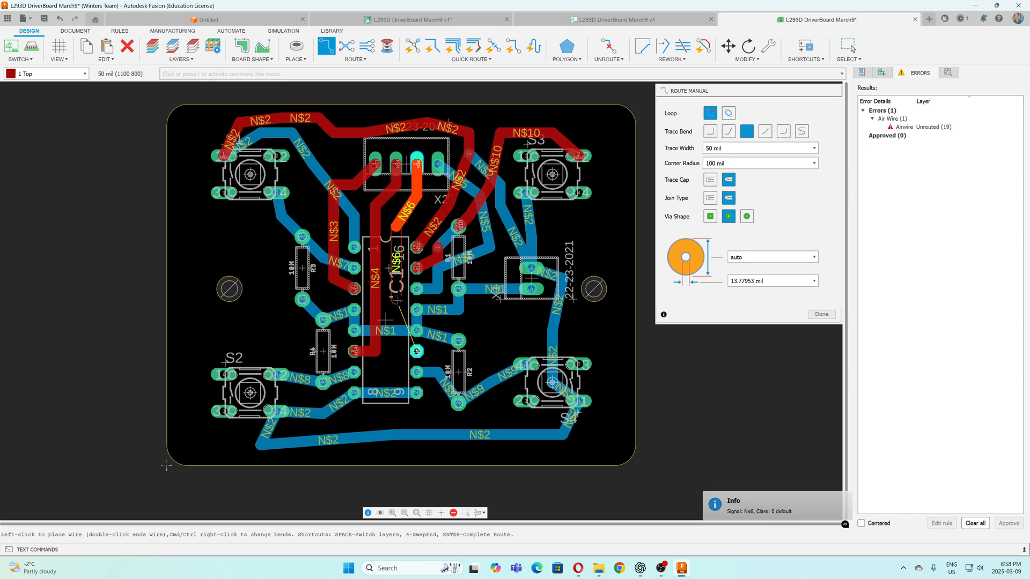
left_click(395, 313)
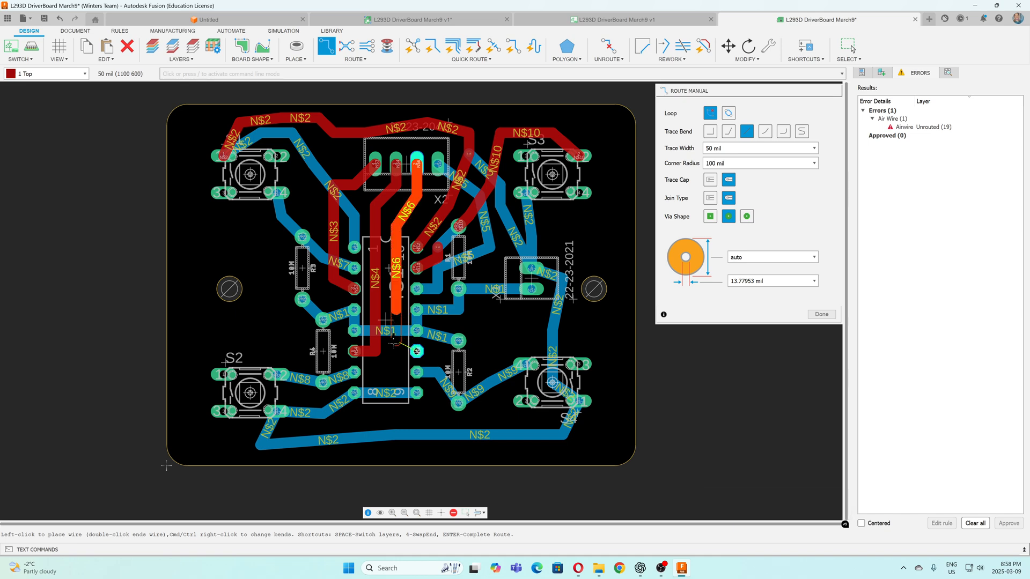
left_click(415, 351)
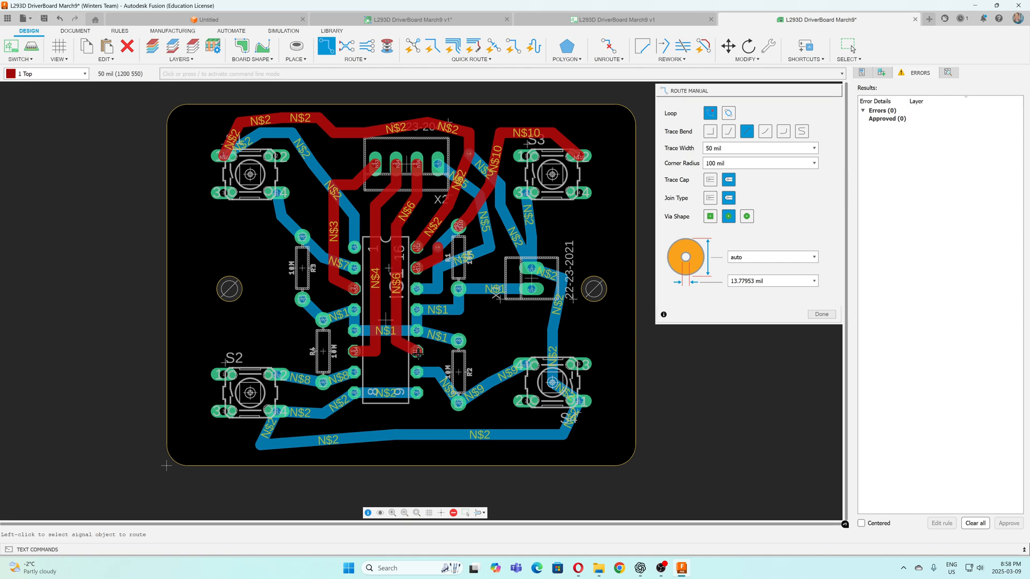
left_click(821, 315)
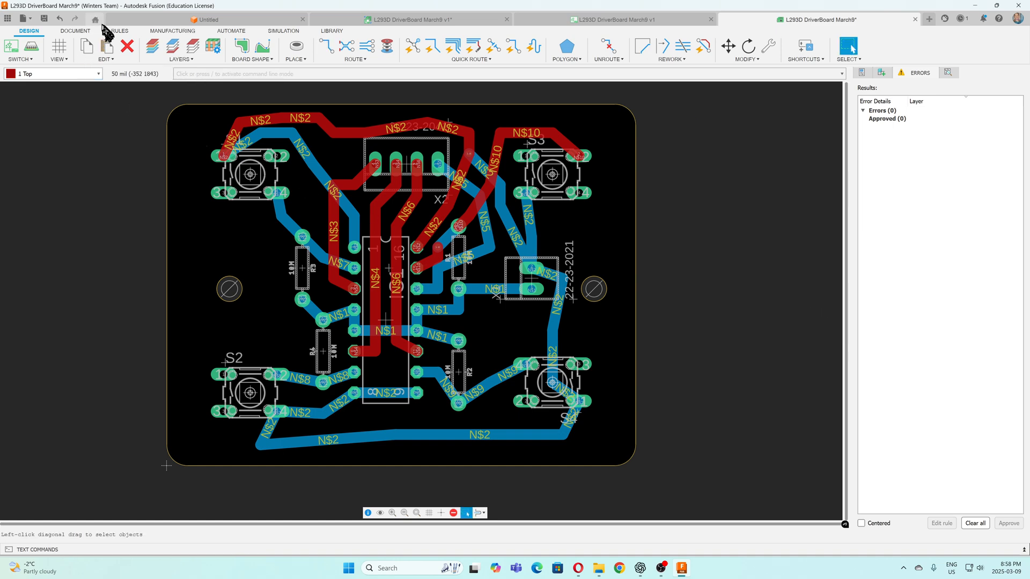
Run the design rule check on the routed board and save it as "L293D DriverBoard March9 Traces" in MotorDriverSN754410
left_click(119, 31)
left_click(108, 51)
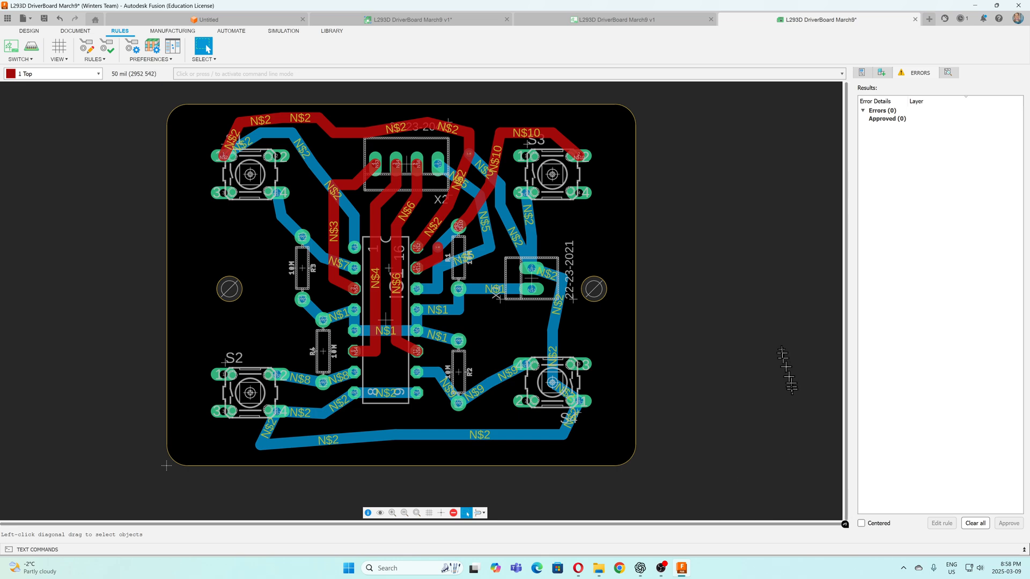
left_click(44, 20)
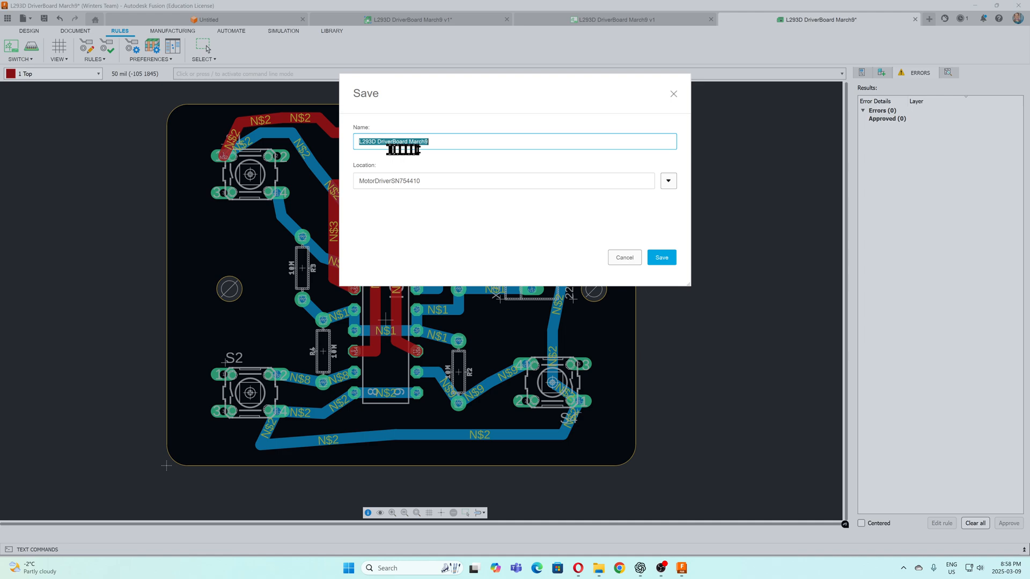
left_click(438, 145)
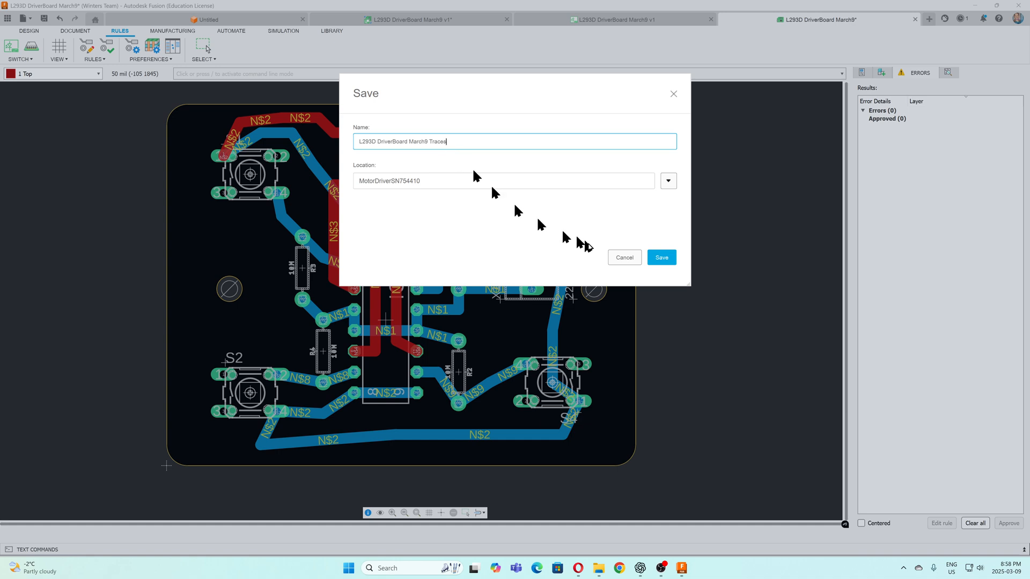
left_click(661, 257)
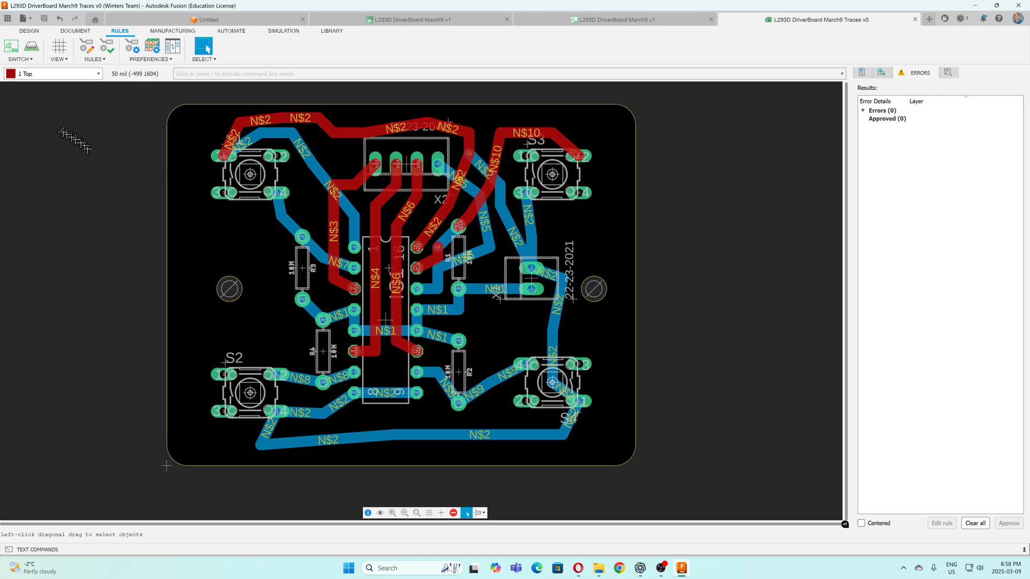
Push the routed board to a 3D PCB using the Recommended preset, with solder masks, polygons, traces and vias included
left_click(32, 60)
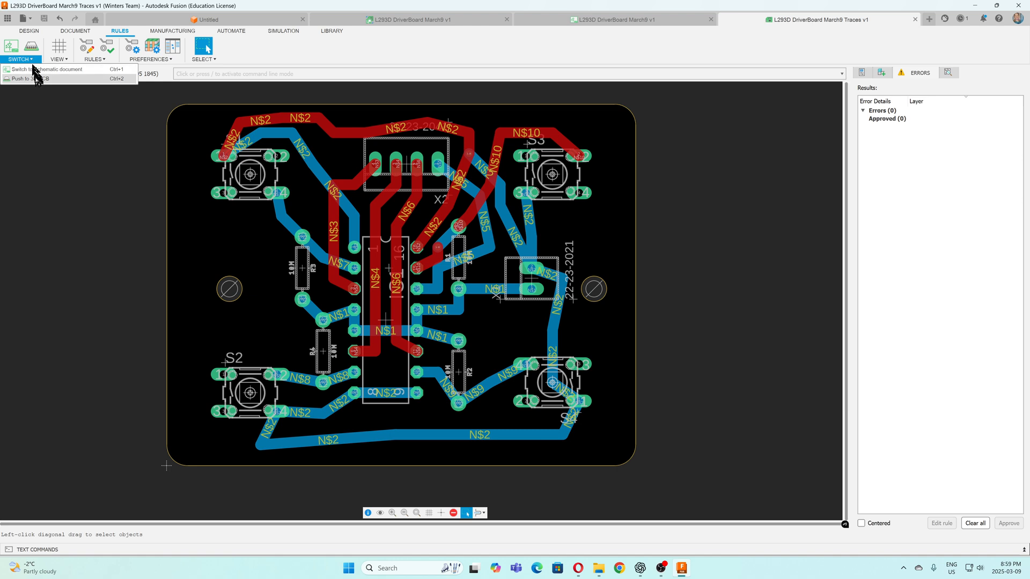
left_click(37, 79)
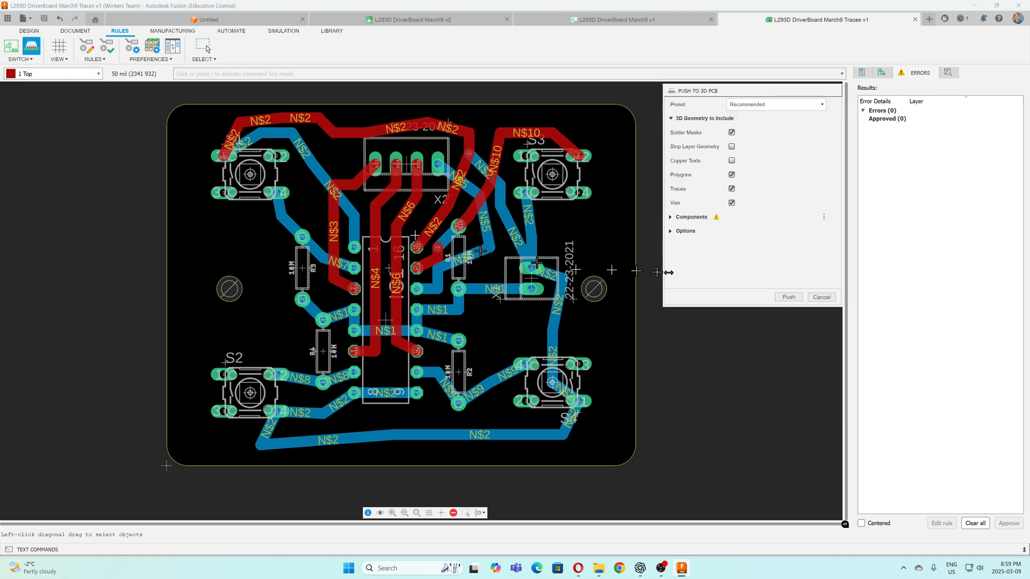
left_click(789, 297)
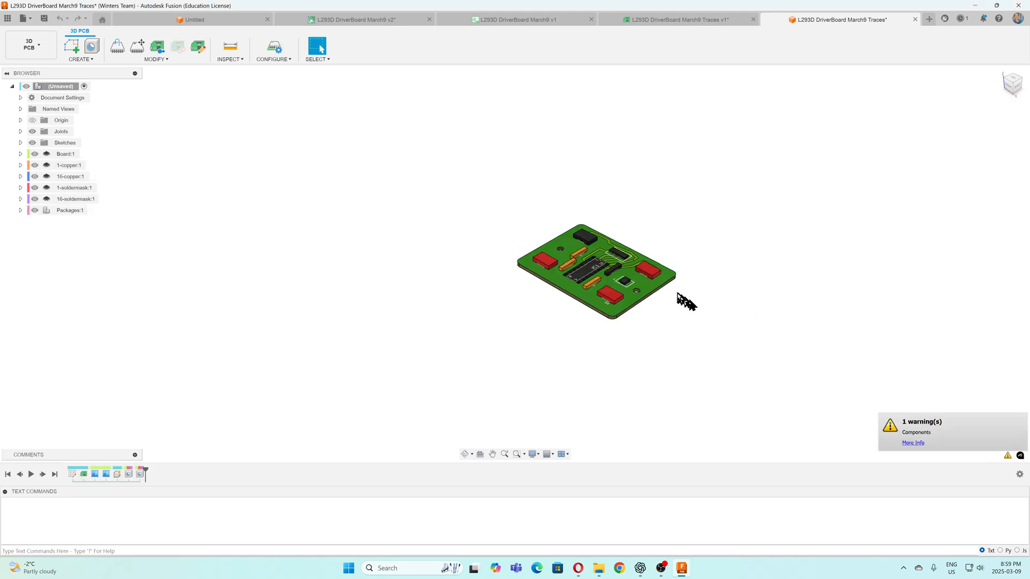
Hide the component packages on the 3D board and inspect the bare board's top-side pads and traces
scroll(665, 292, "up", 7)
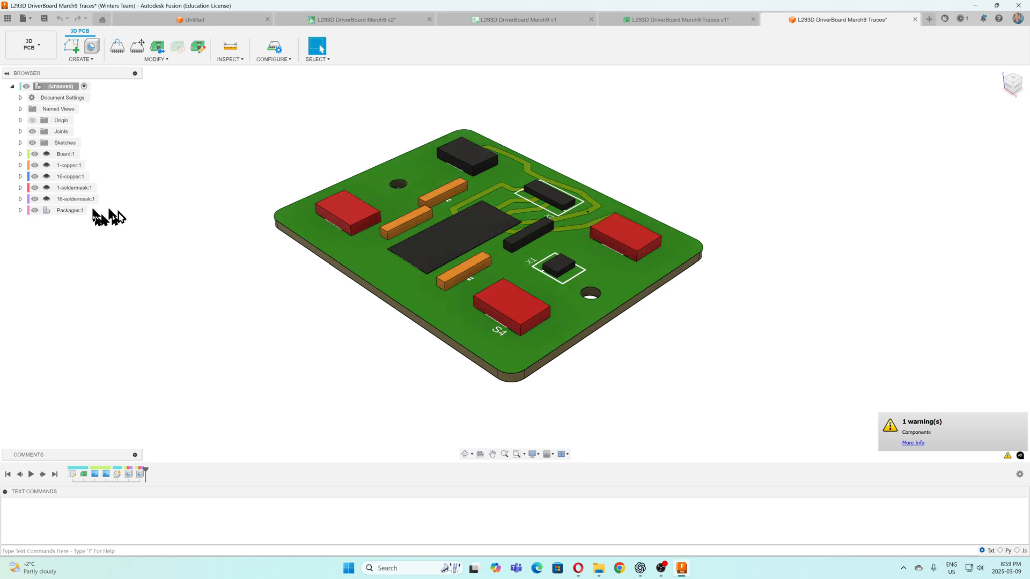
left_click(35, 210)
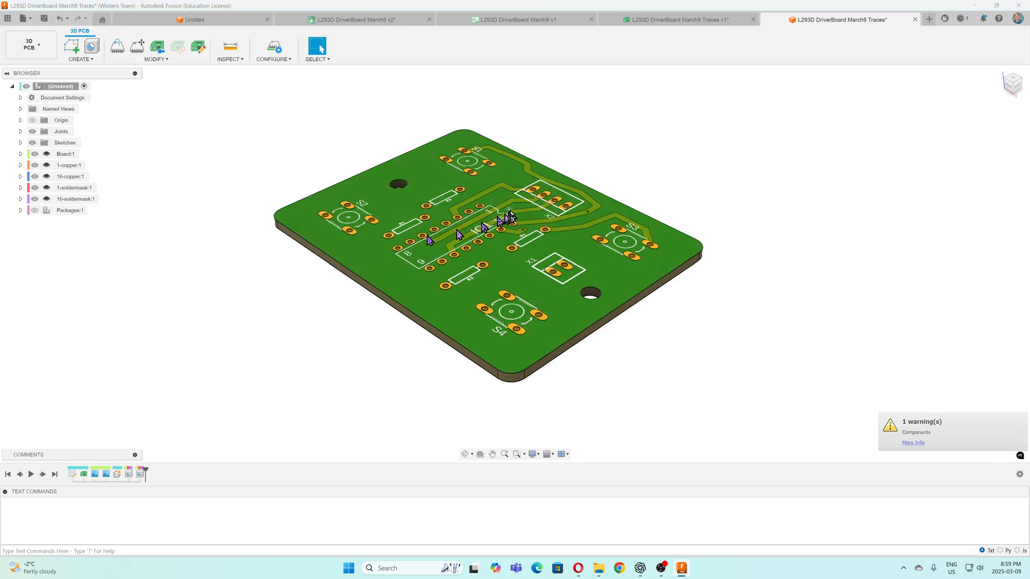
middle_click_drag(512, 214, 467, 193)
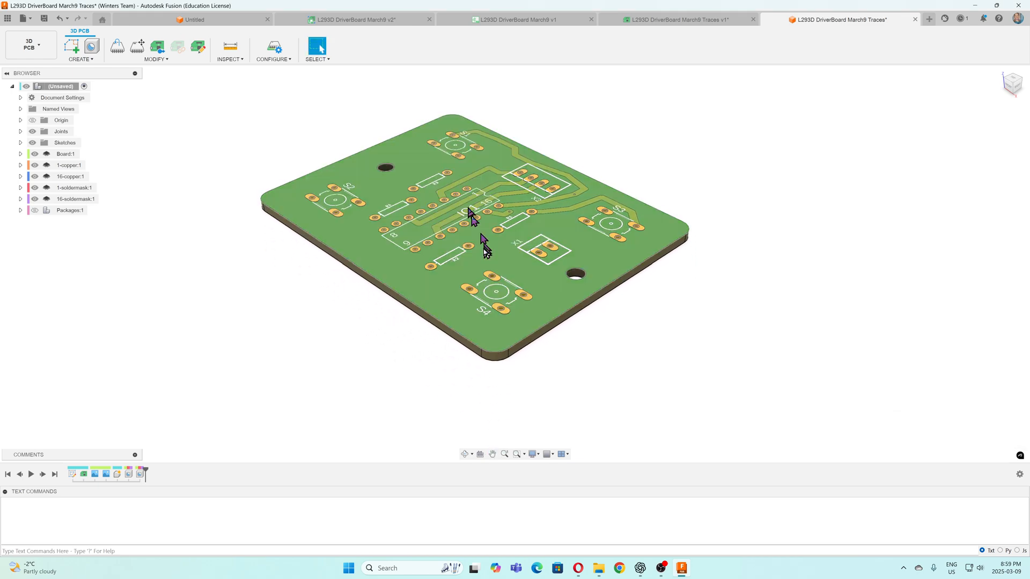
middle_click_drag(467, 234, 526, 248, "shift")
key("Escape")
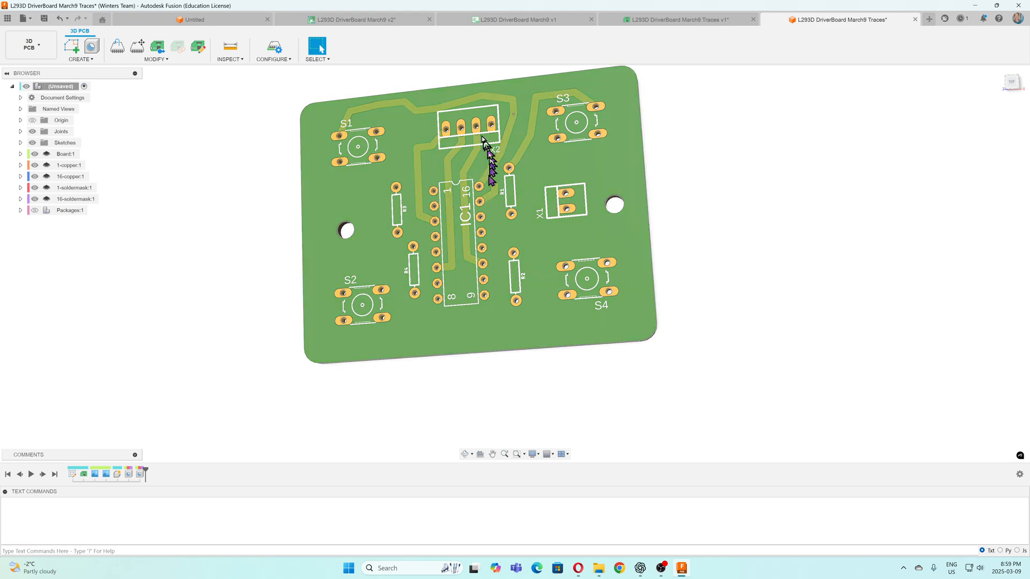
scroll(455, 115, "up", 3)
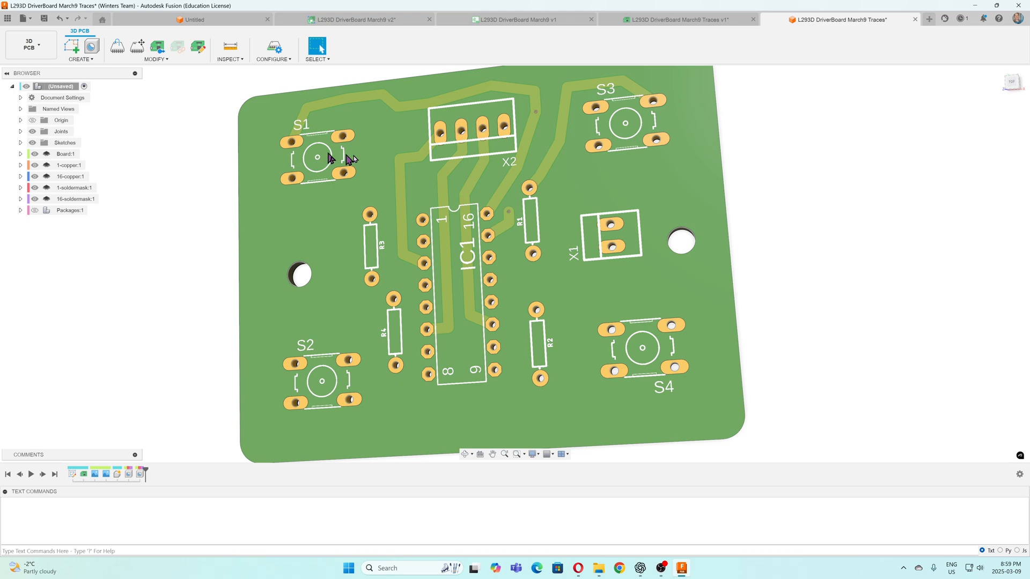
scroll(515, 219, "up", 1)
scroll(517, 221, "down", 3)
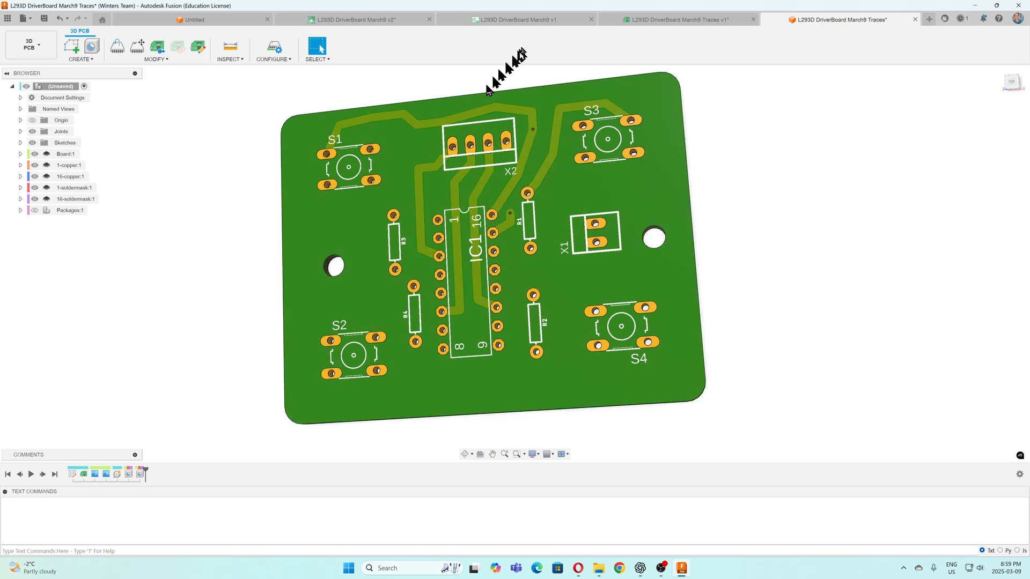
Review the schematic and the electronics design overview, and rerun the design rule check on the board layout
left_click(539, 24)
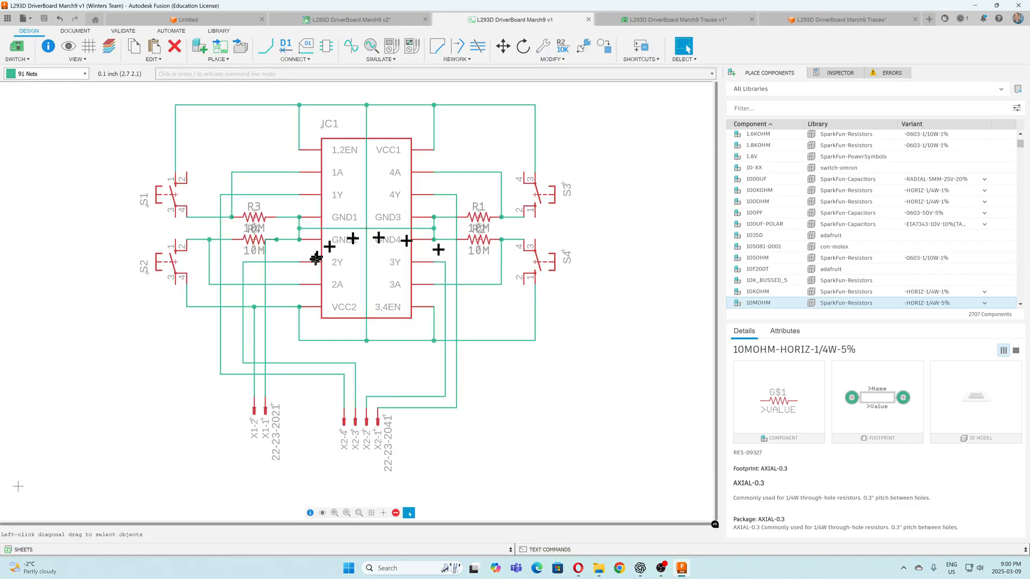
left_click(378, 20)
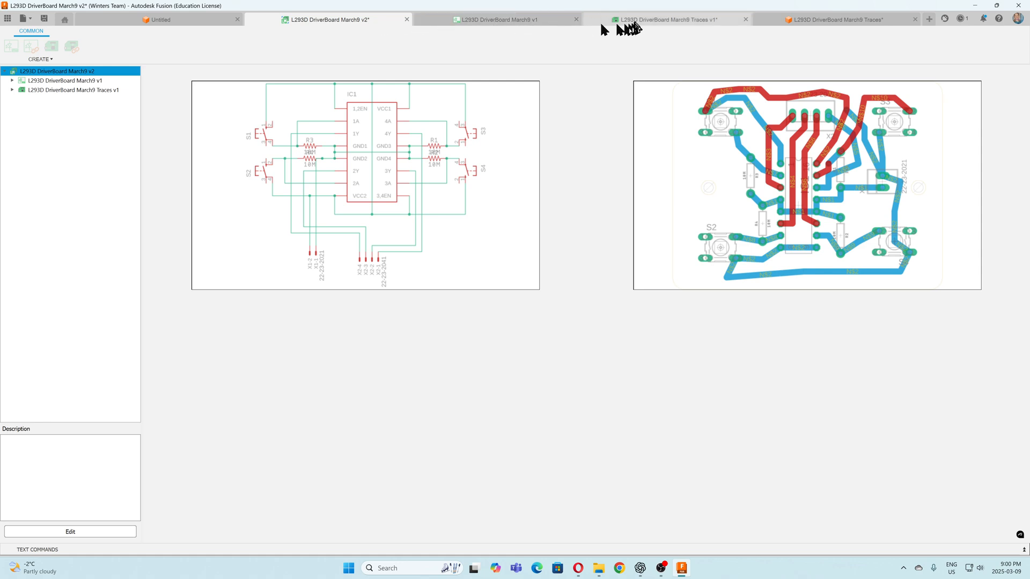
left_click(636, 19)
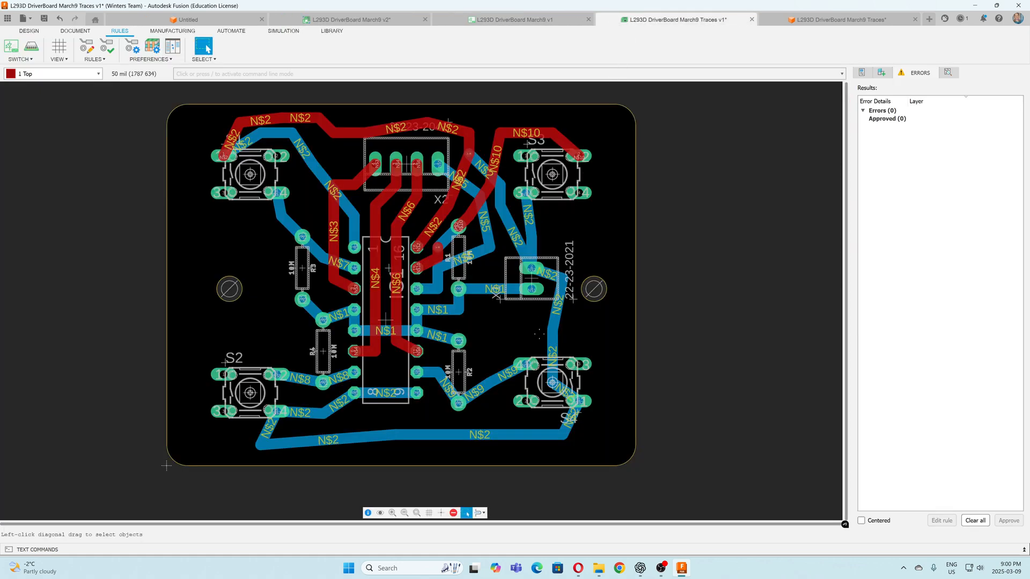
left_click(114, 52)
Save the 3D PCB document as "L293D DriverBoard March9 Traces" in the MotorDriverSN754410 location
left_click(806, 21)
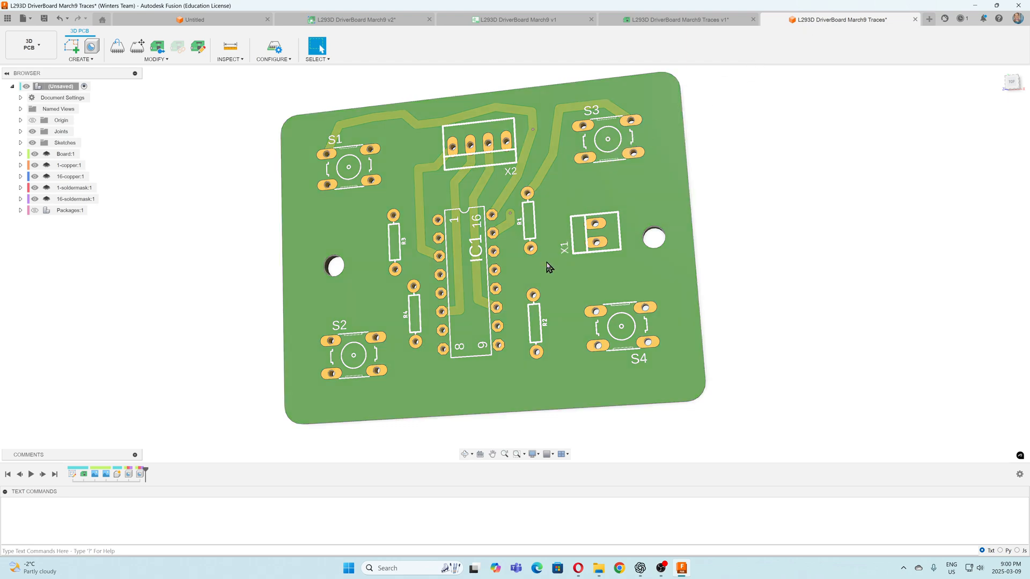
left_click(27, 18)
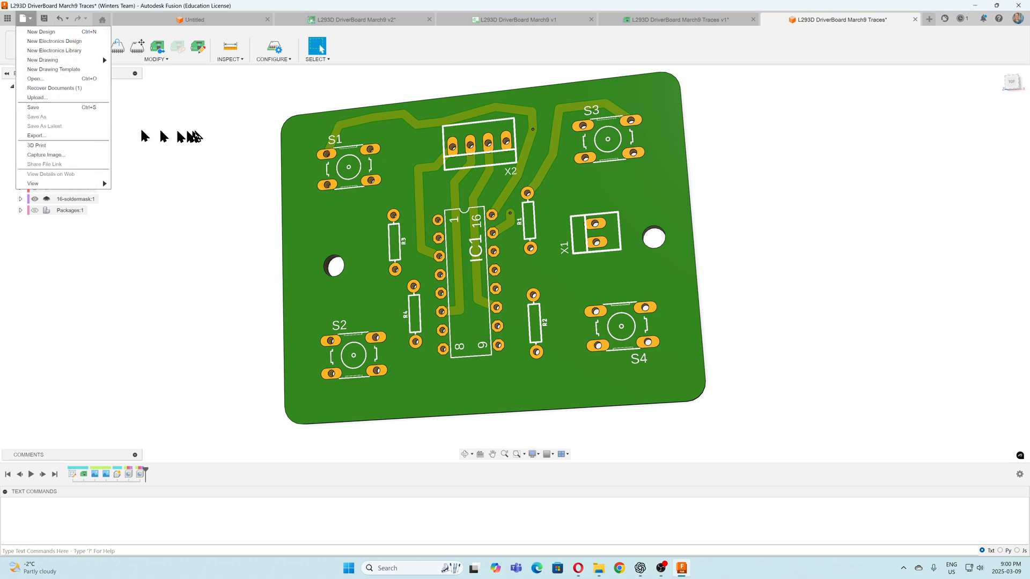
left_click(43, 19)
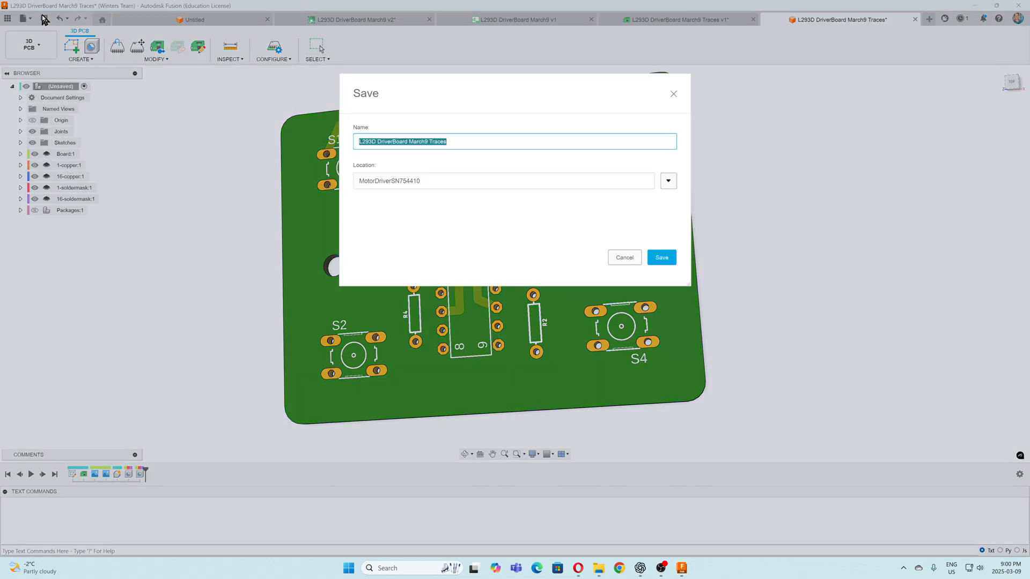
left_click(668, 262)
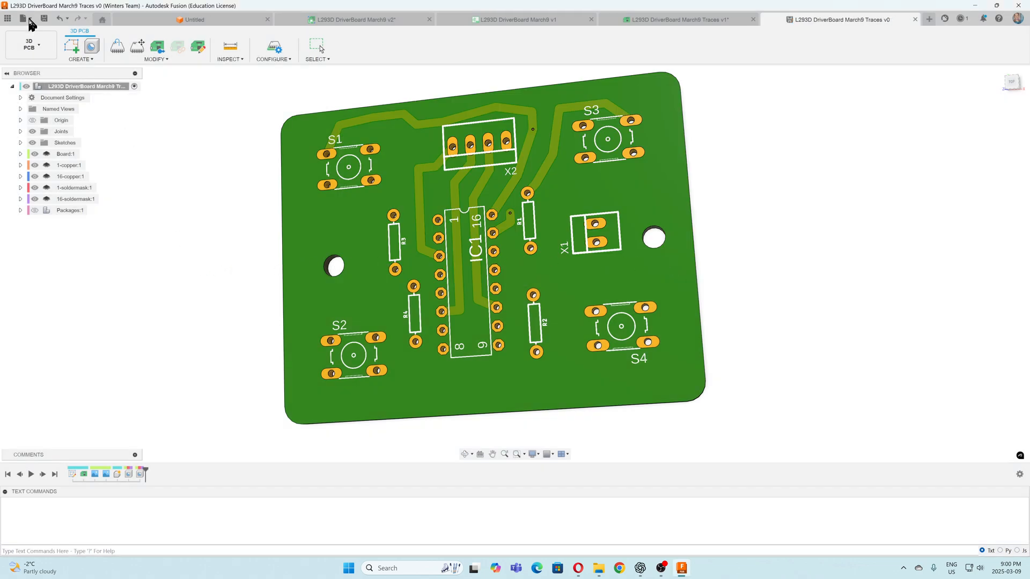
Open the file commands for the saved 3D PCB document
left_click(31, 20)
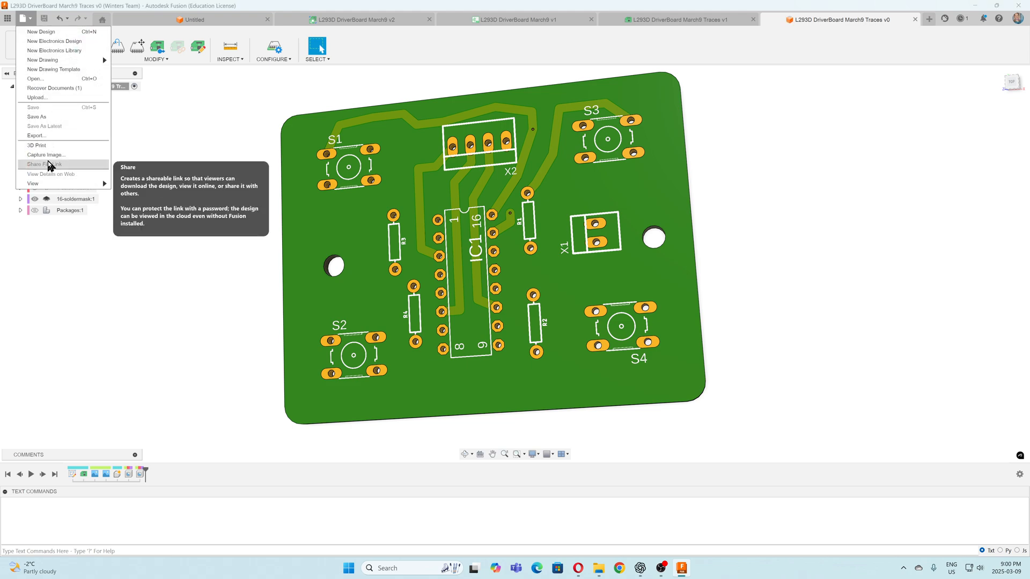